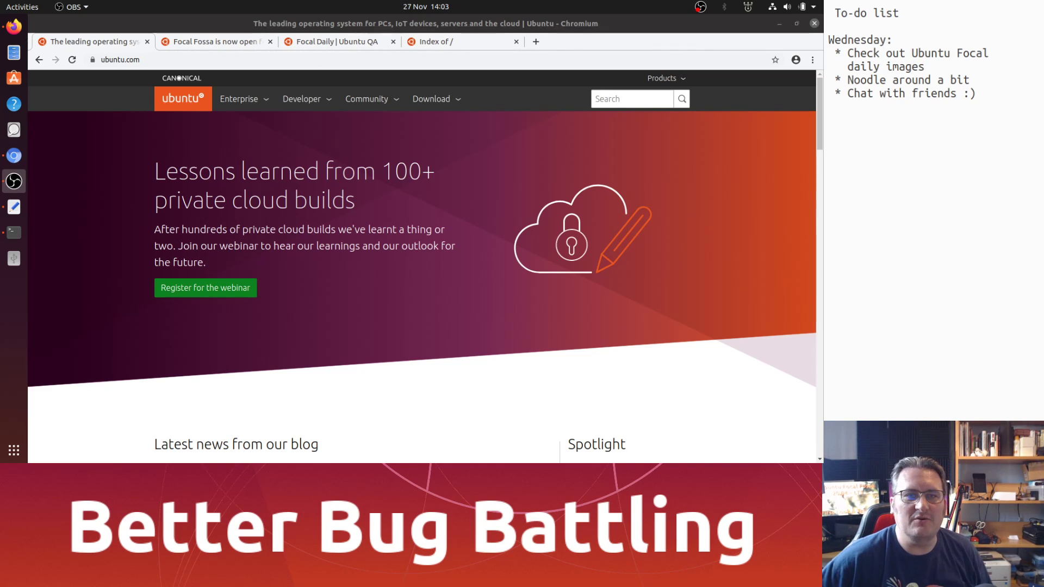
# - Focus Chromium and switch to the 'Focal Fossa is now open for development' announcement tab
pyautogui.click(506, 262)
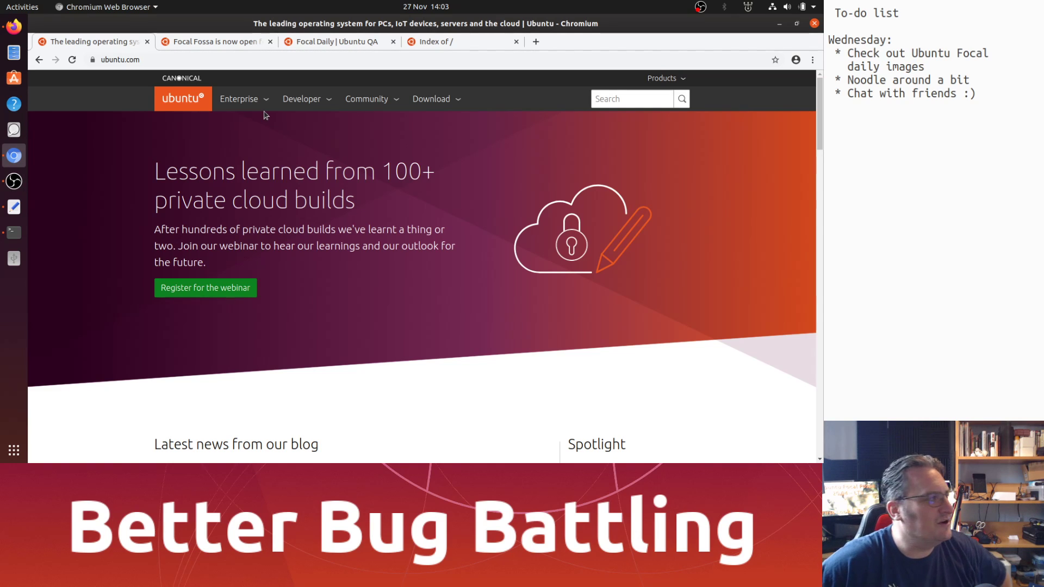
pyautogui.click(206, 43)
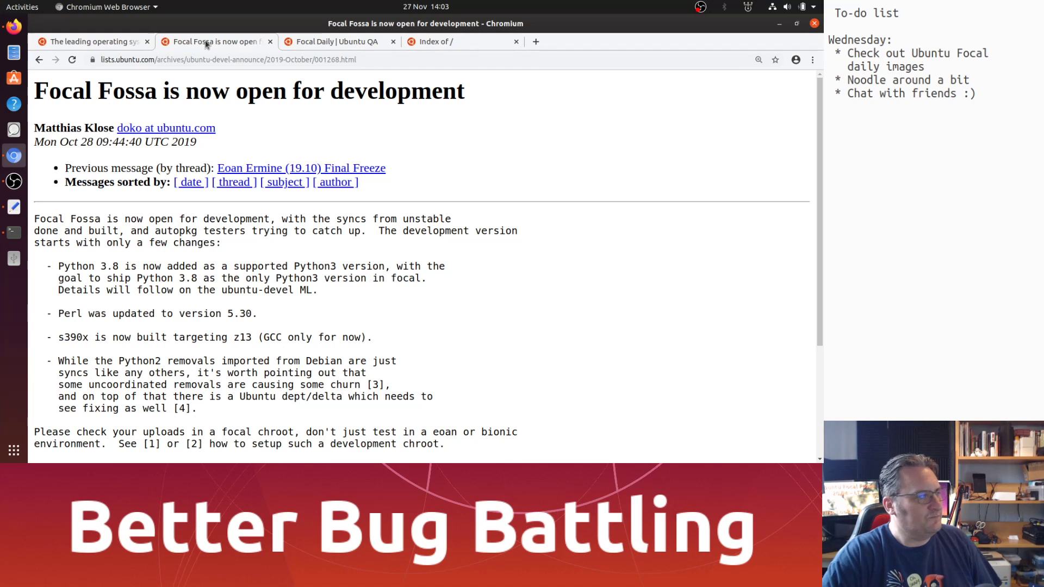
# - Highlight 'ubuntu-devel-announce' in the address bar, then switch to the cdimage.ubuntu.com 'Index of /' tab
pyautogui.moveTo(186, 60); pyautogui.dragTo(265, 62)
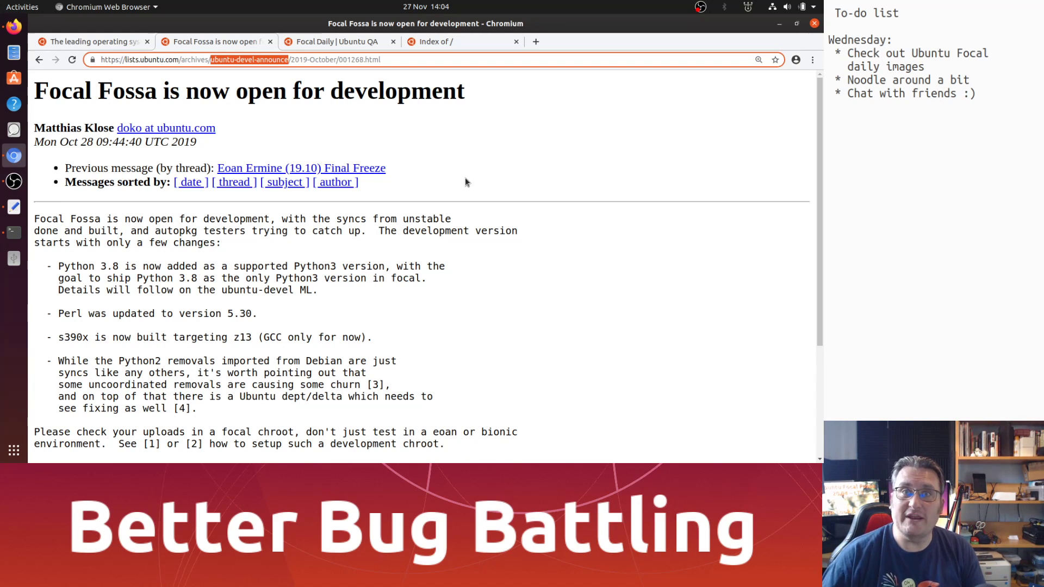
pyautogui.click(420, 42)
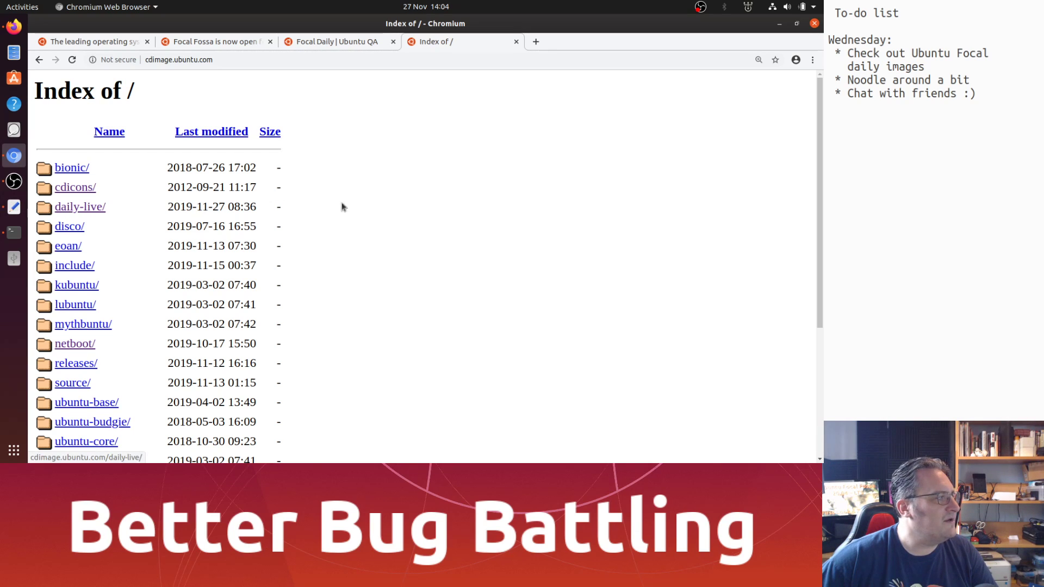
pyautogui.click(80, 207)
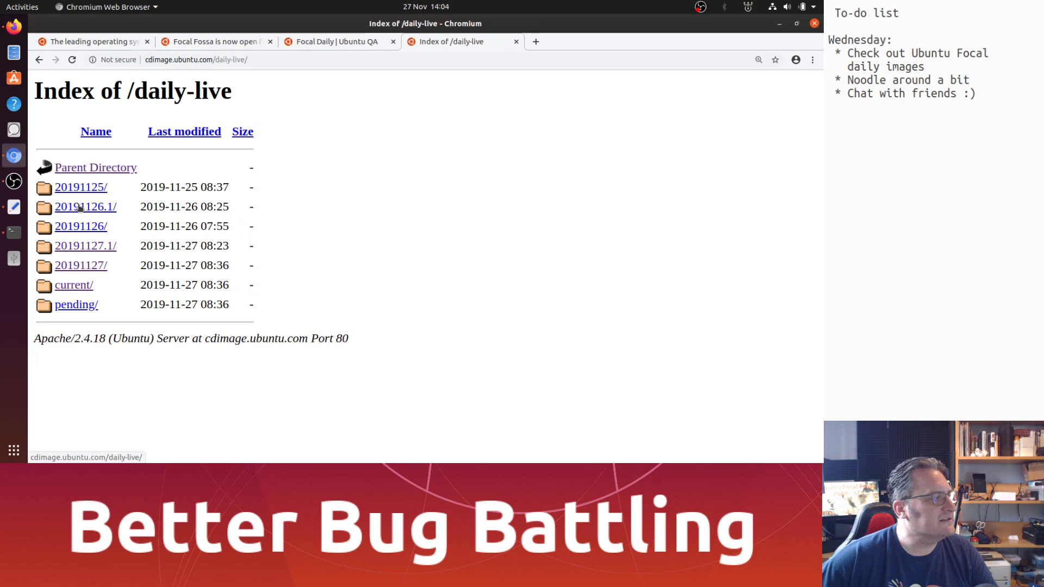
pyautogui.click(90, 264)
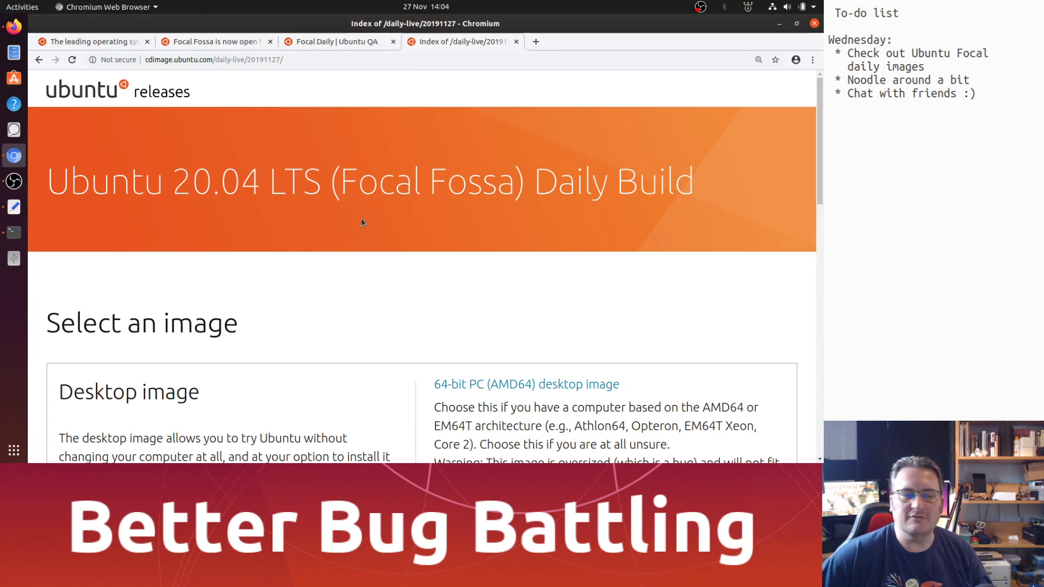
pyautogui.click(40, 60)
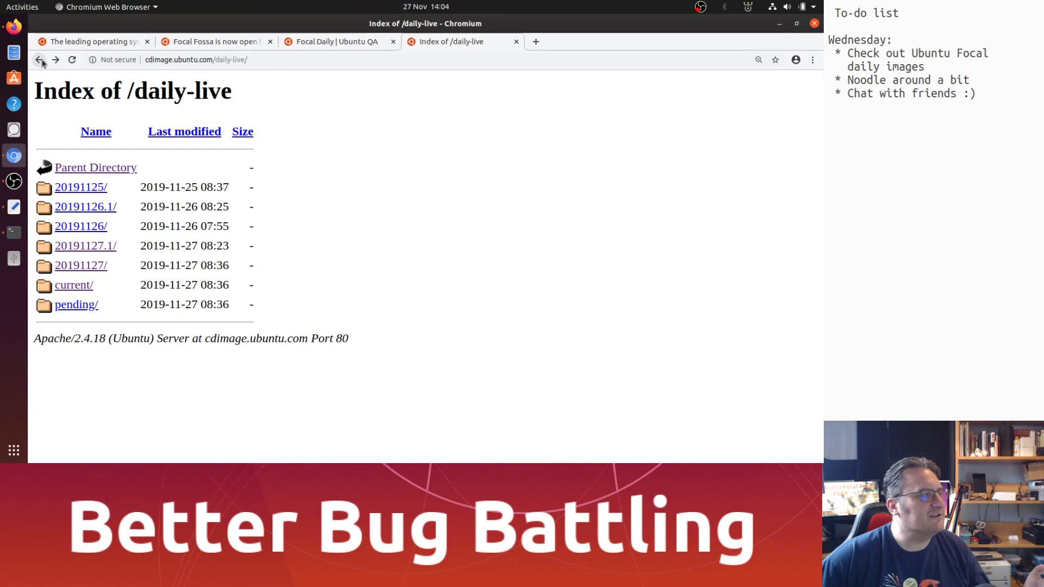
pyautogui.click(41, 61)
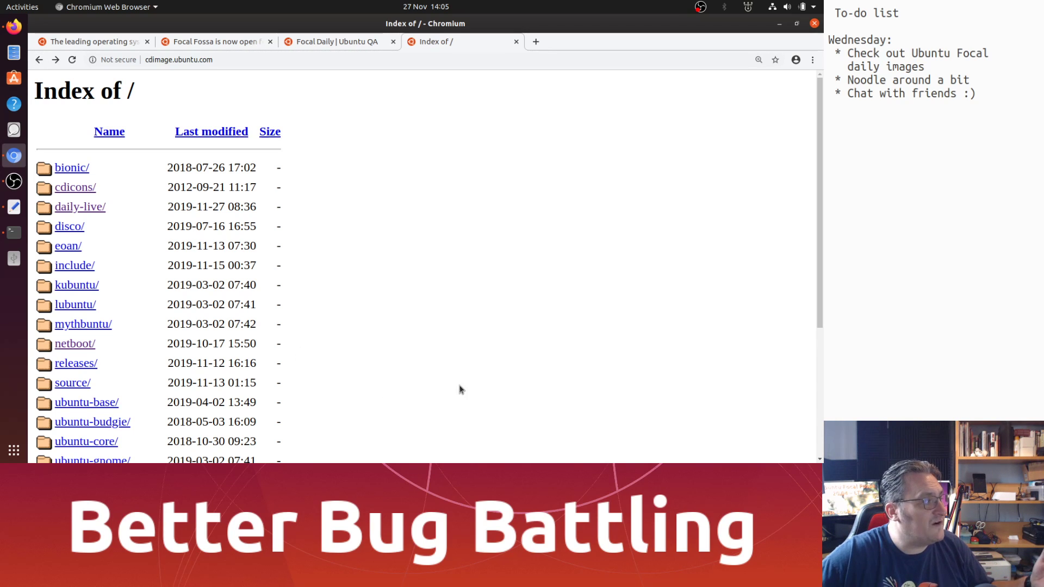
pyautogui.scroll(-2, 370, 380)
pyautogui.scroll(-2, 393, 374)
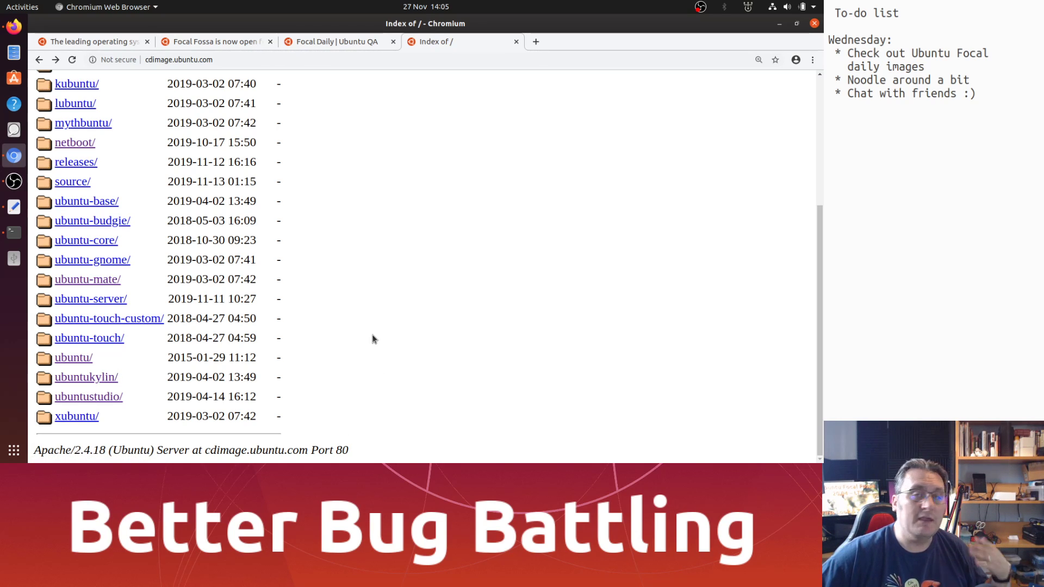
pyautogui.scroll(4, 373, 339)
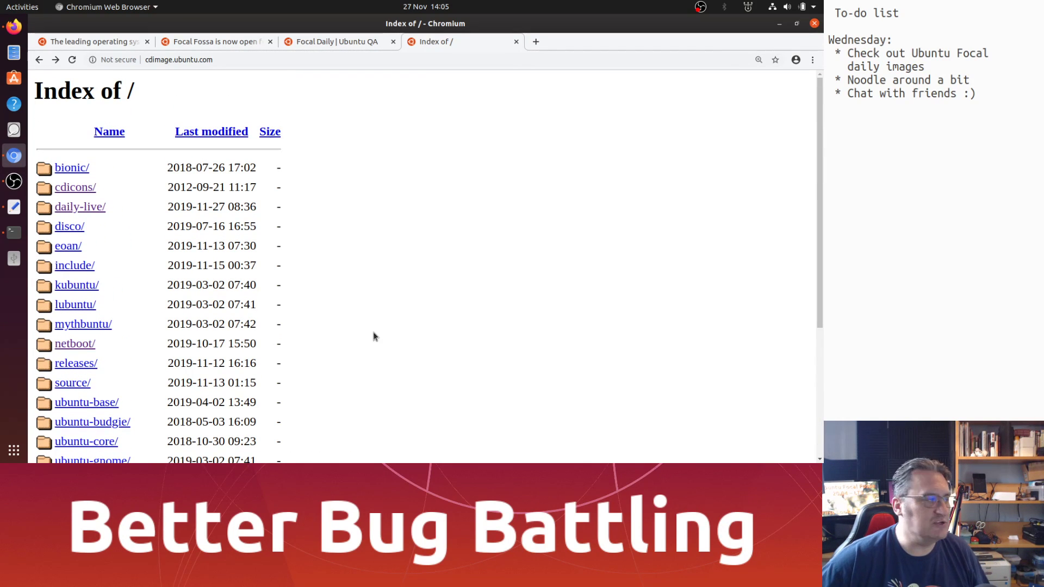
pyautogui.scroll(-3, 291, 352)
pyautogui.click(109, 319)
pyautogui.click(100, 208)
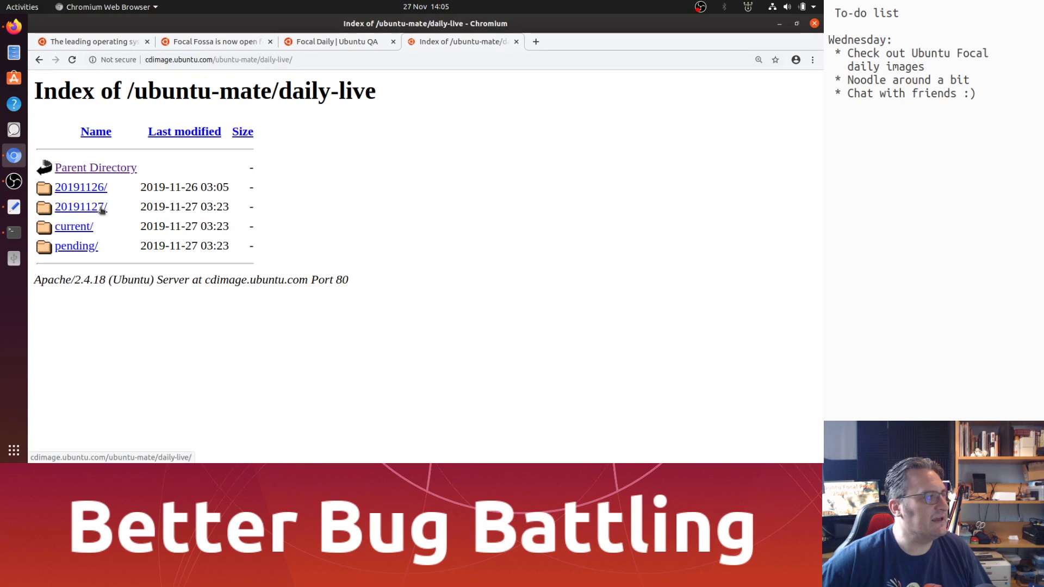
pyautogui.click(72, 206)
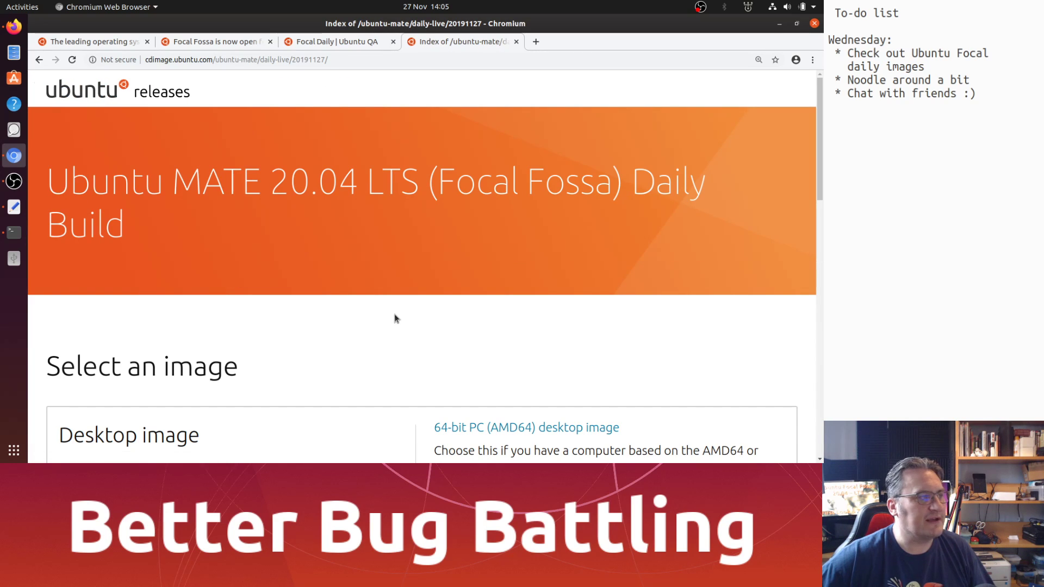
pyautogui.scroll(-10, 395, 315)
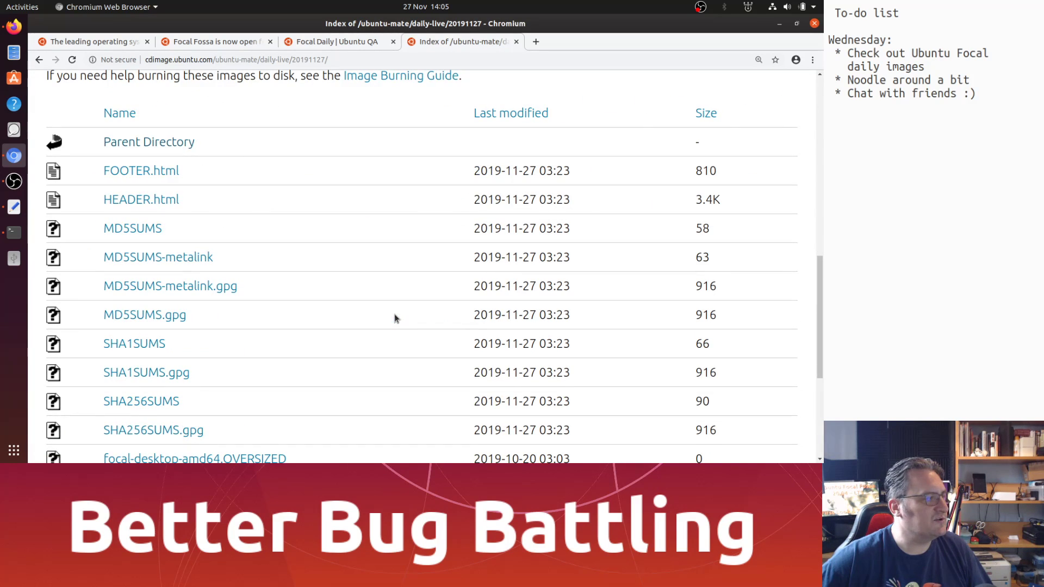
pyautogui.scroll(-4, 394, 318)
pyautogui.click(192, 270)
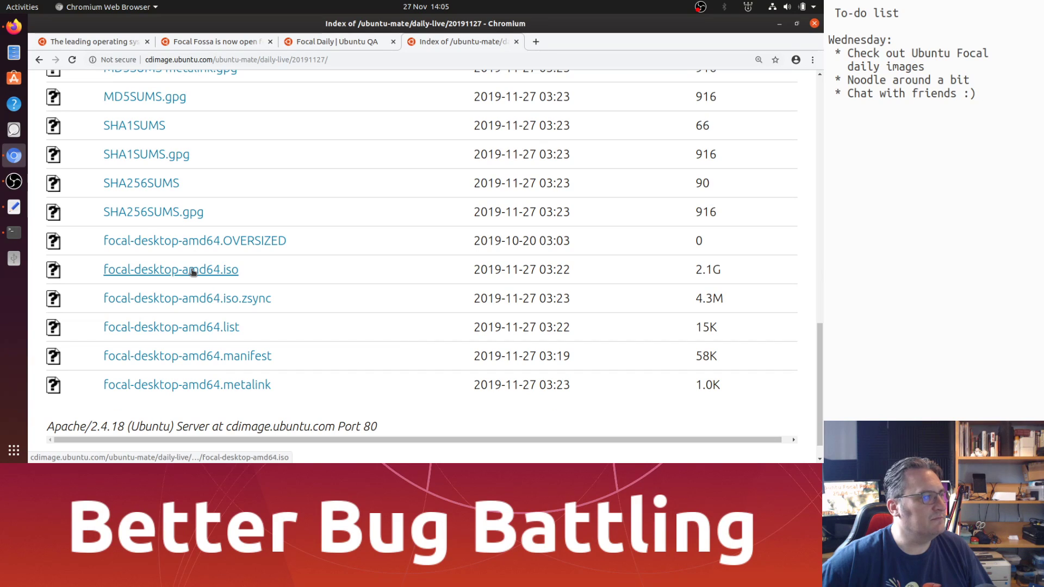
pyautogui.doubleClick(706, 272)
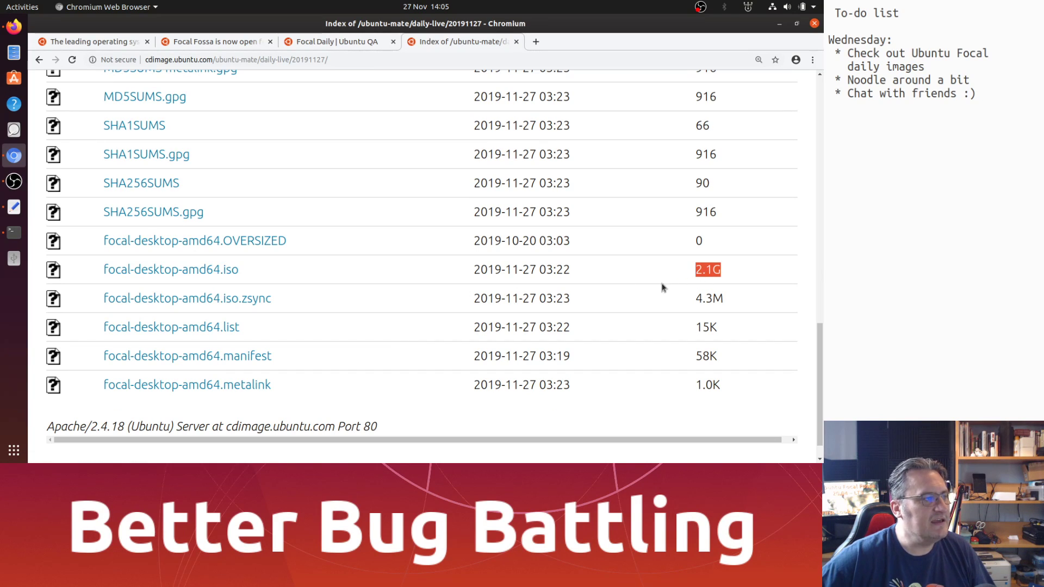
pyautogui.click(39, 60)
pyautogui.click(41, 61)
pyautogui.click(40, 60)
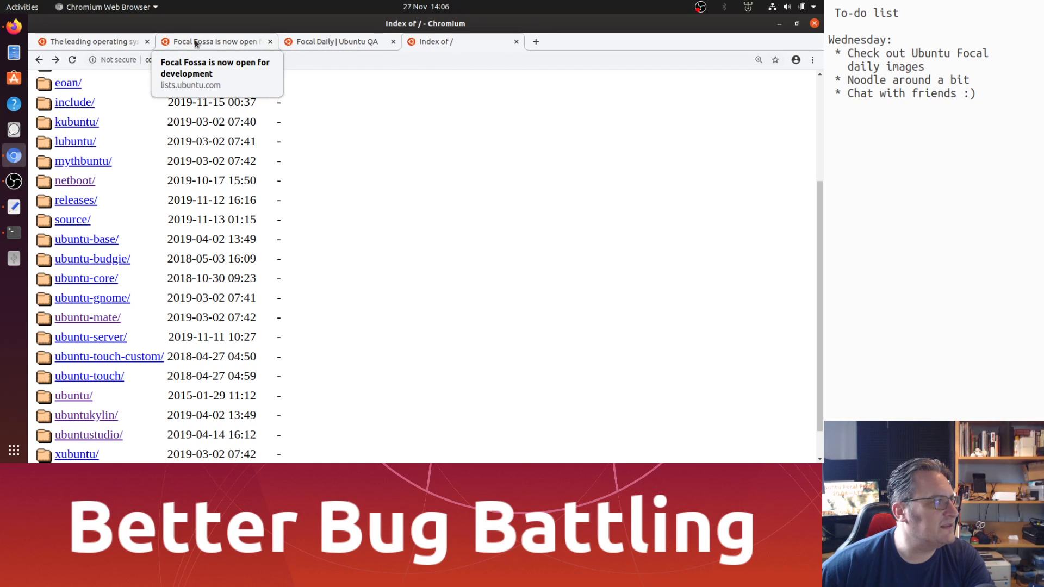
# - On ubuntu.com, start the Ubuntu Desktop 19.10 download from the download options
pyautogui.click(82, 43)
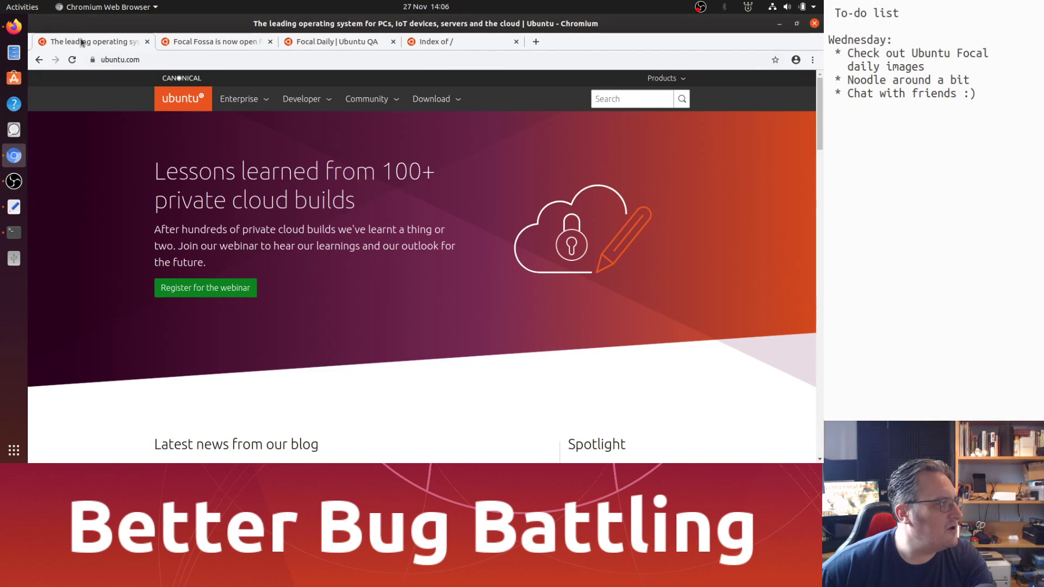
pyautogui.click(428, 99)
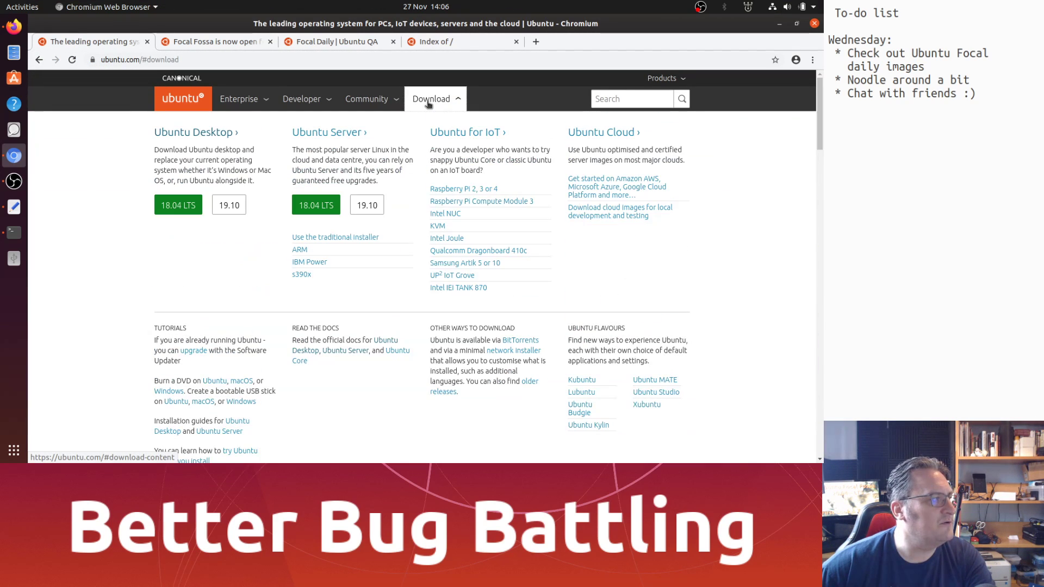
pyautogui.click(228, 205)
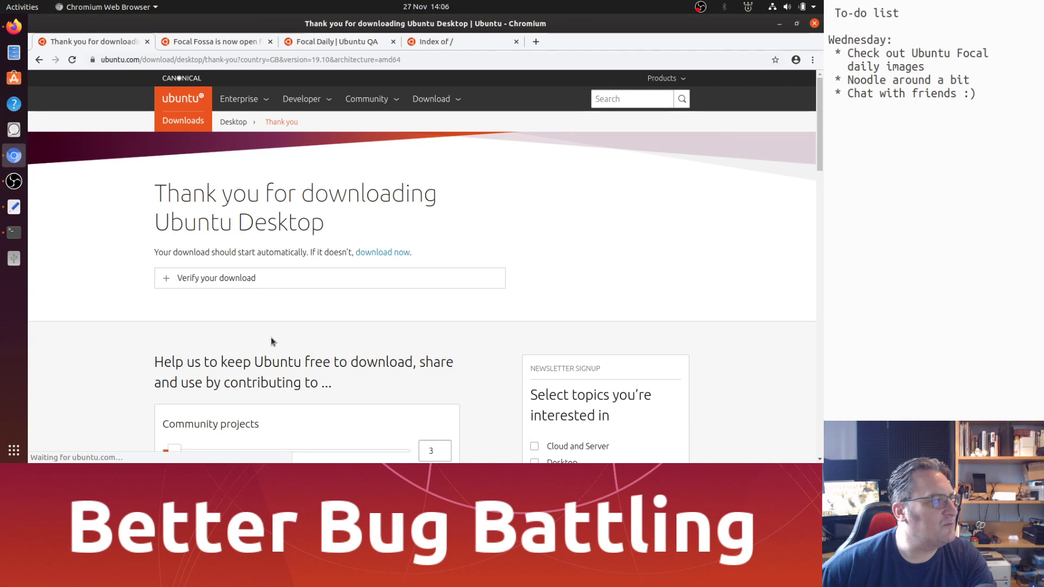
pyautogui.scroll(-7, 272, 316)
pyautogui.scroll(-8, 288, 315)
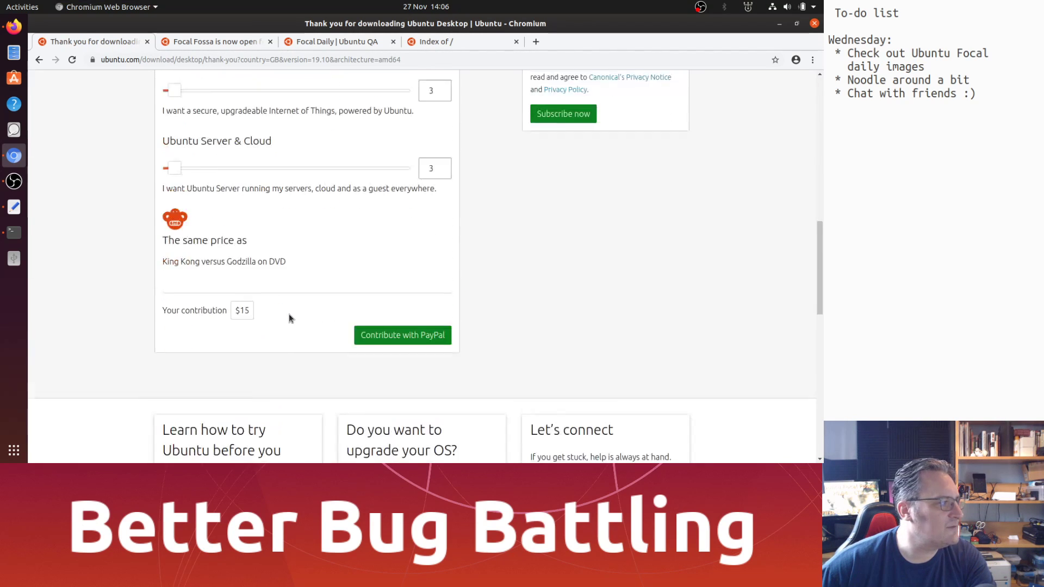
pyautogui.scroll(6, 296, 321)
pyautogui.scroll(10, 296, 321)
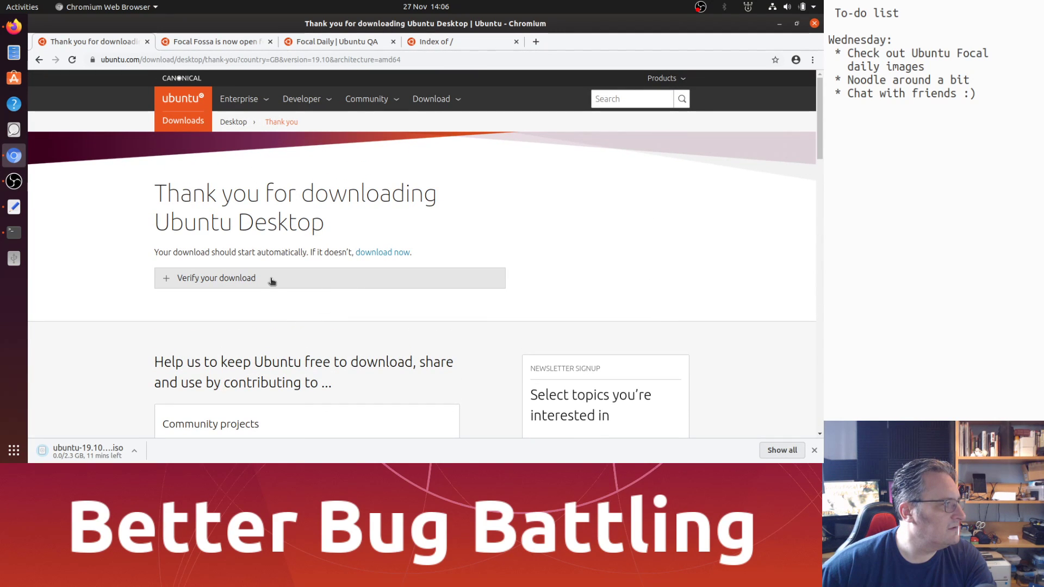
# - Expand the download verification instructions and open the guide to try Ubuntu before installing
pyautogui.click(279, 282)
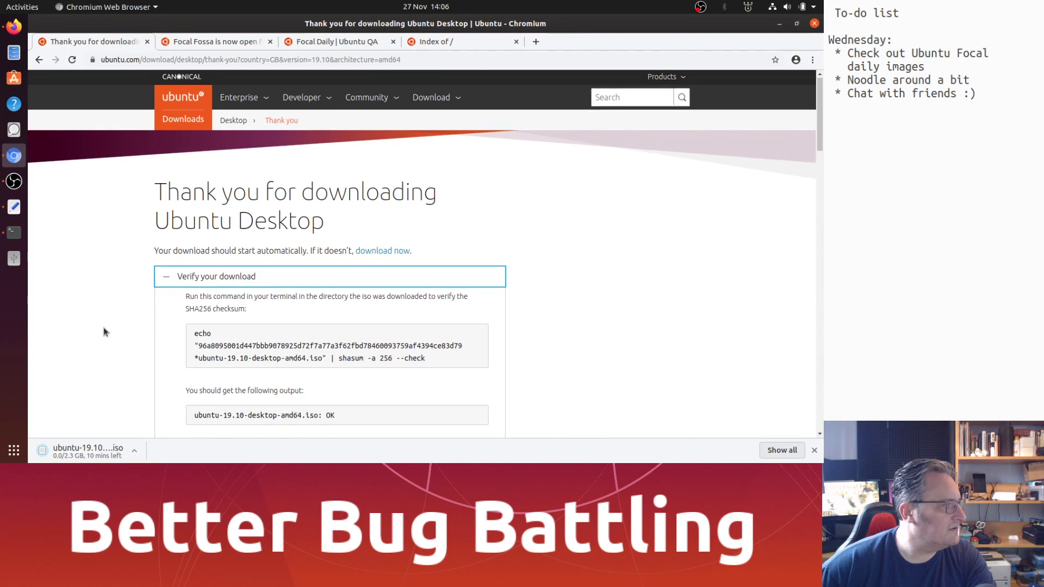
pyautogui.scroll(-10, 103, 331)
pyautogui.scroll(-2, 127, 352)
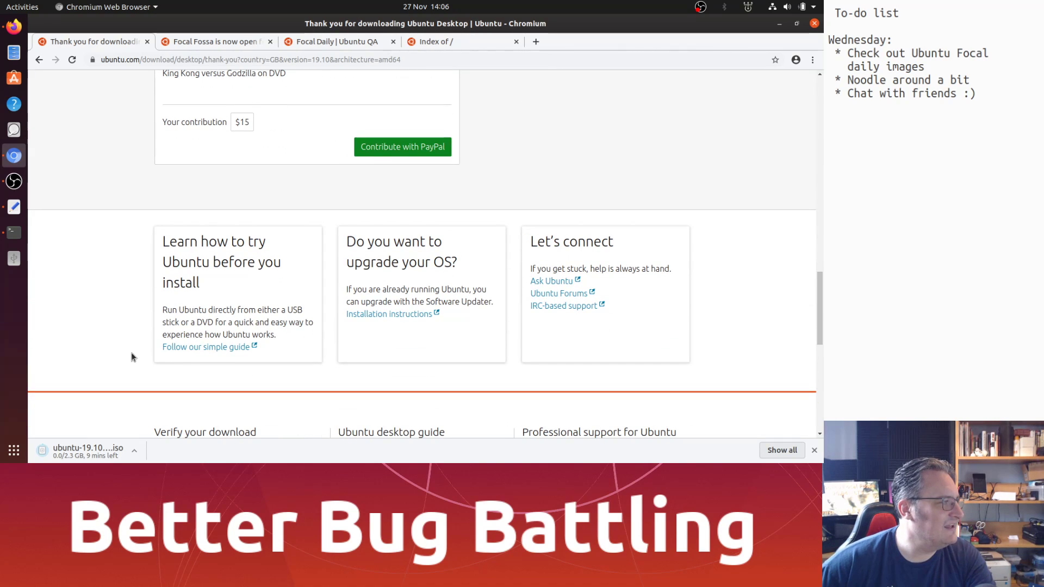
pyautogui.click(217, 348)
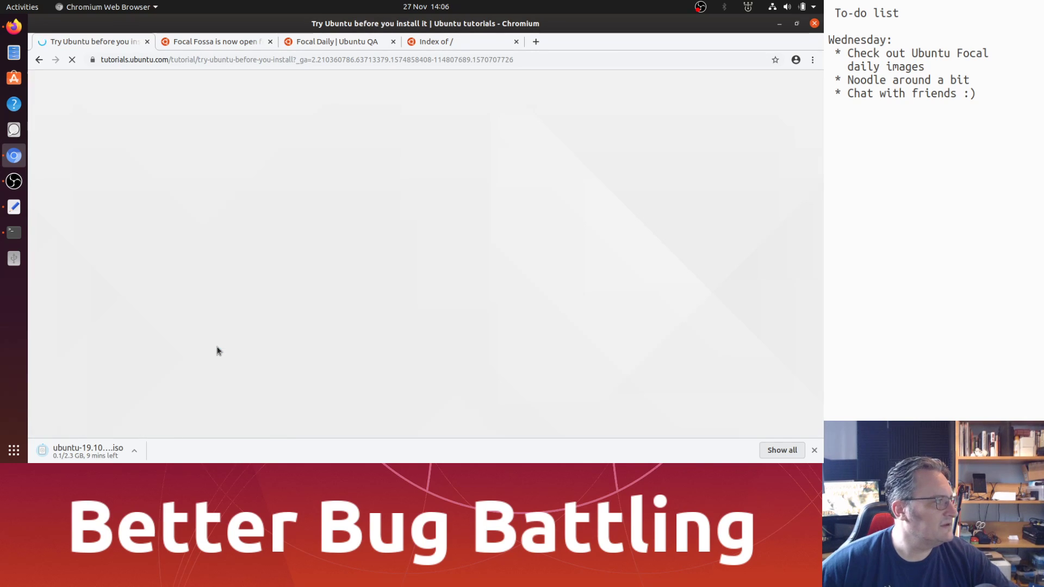
pyautogui.scroll(-3, 226, 281)
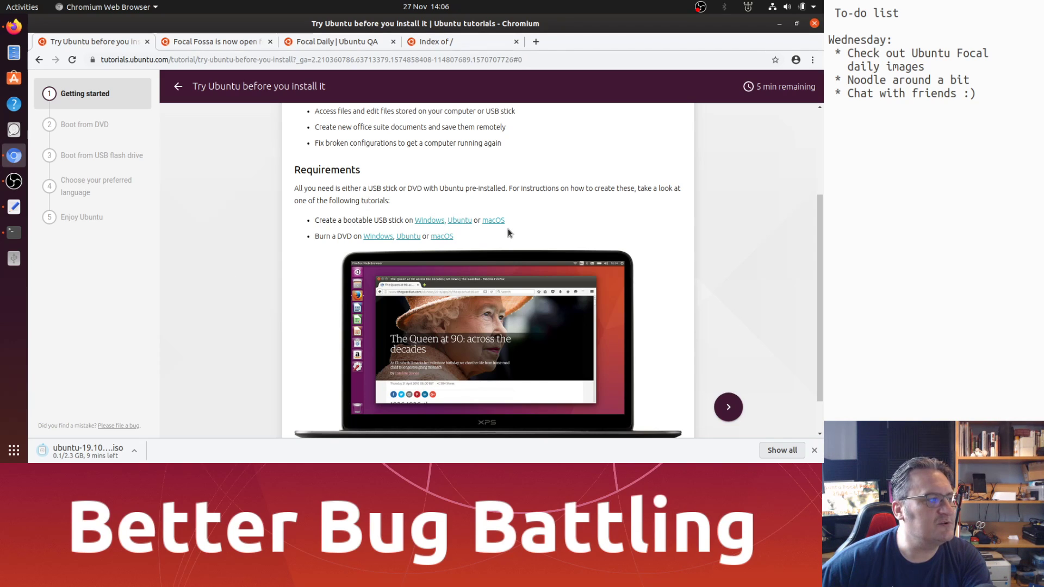
pyautogui.scroll(-1, 211, 286)
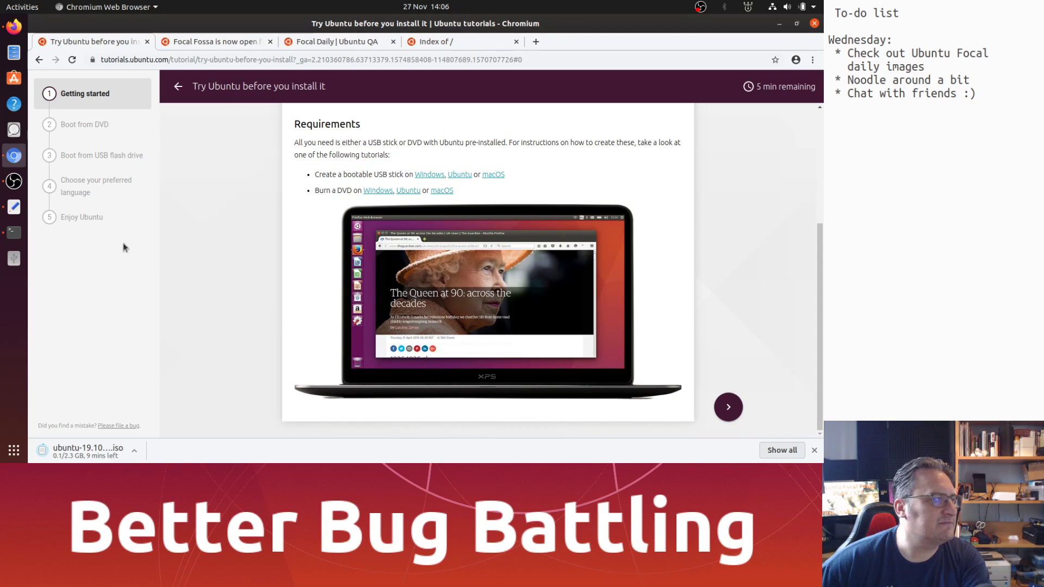
# - Go back twice past the thank-you page and load the ubuntu.com homepage
pyautogui.click(38, 60)
pyautogui.click(37, 61)
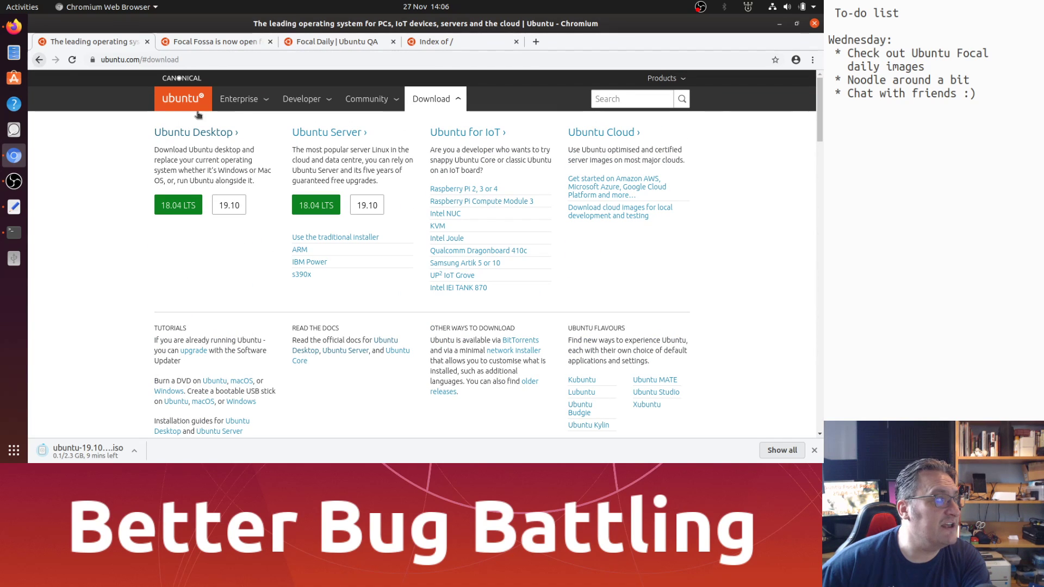
pyautogui.click(193, 100)
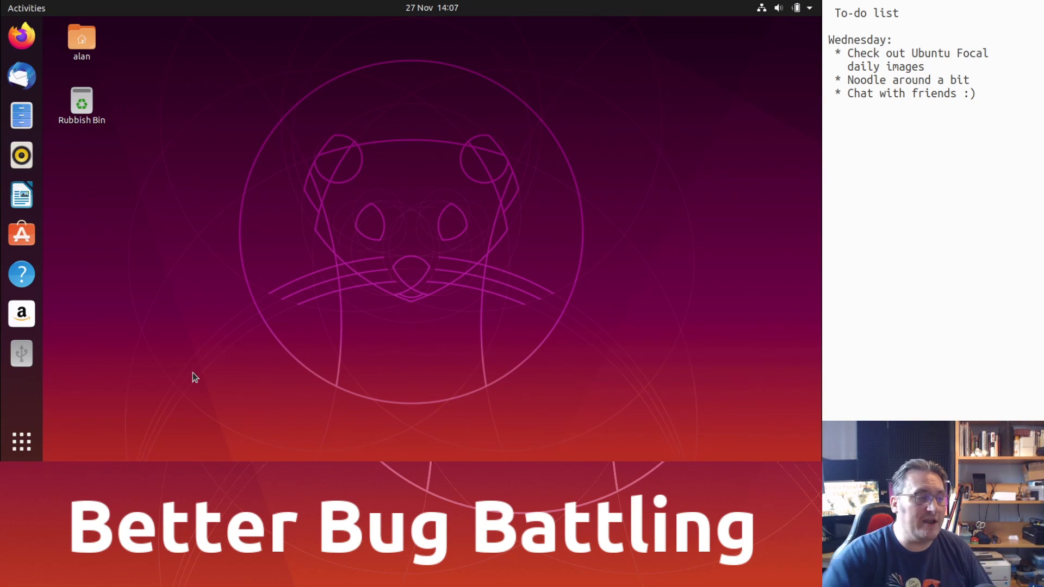
# - Launch Settings from the top-bar system menu and return to the main category list
pyautogui.click(808, 7)
pyautogui.click(668, 210)
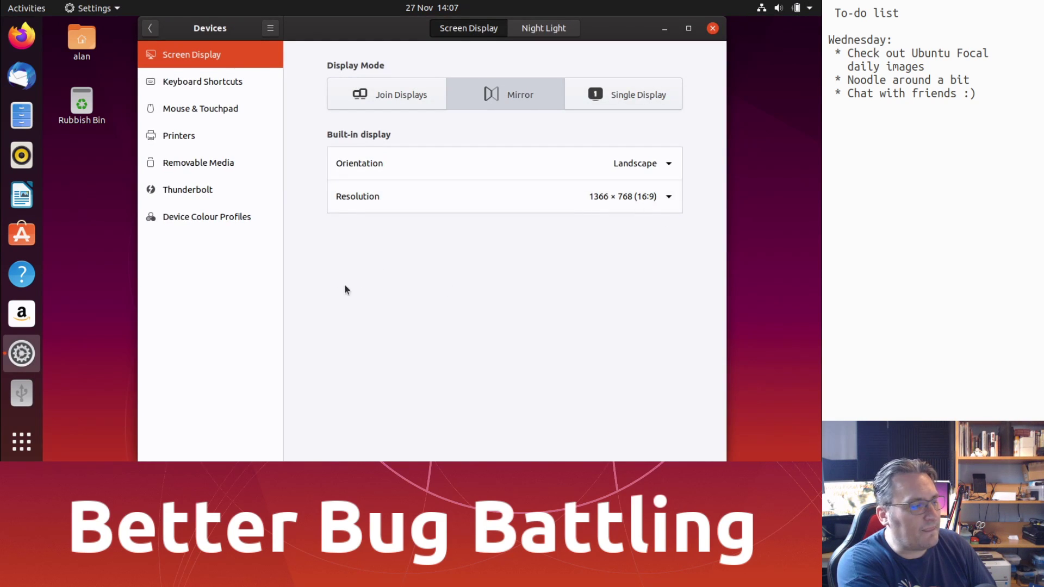
pyautogui.click(151, 28)
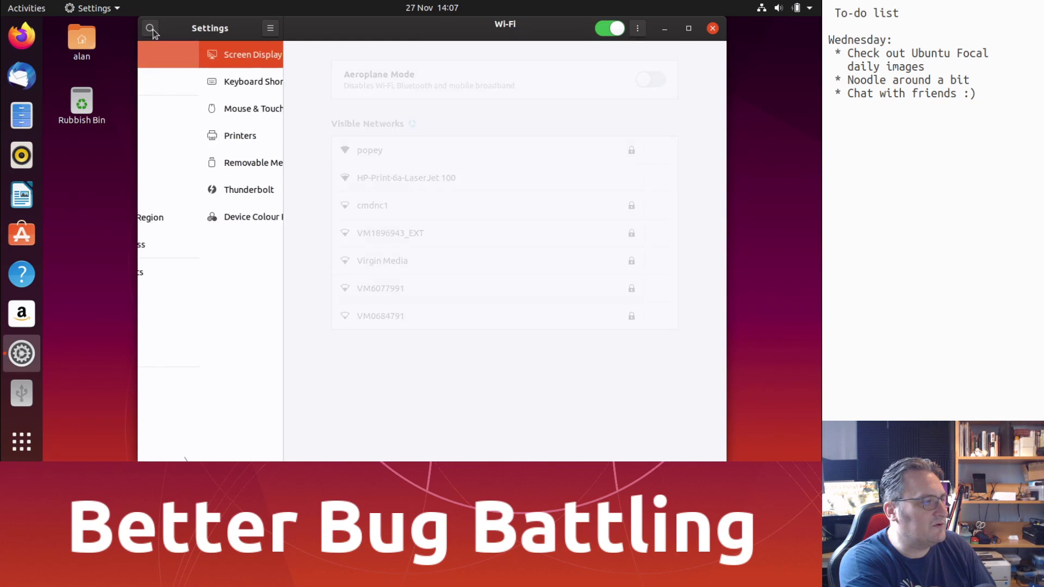
pyautogui.scroll(-2, 213, 341)
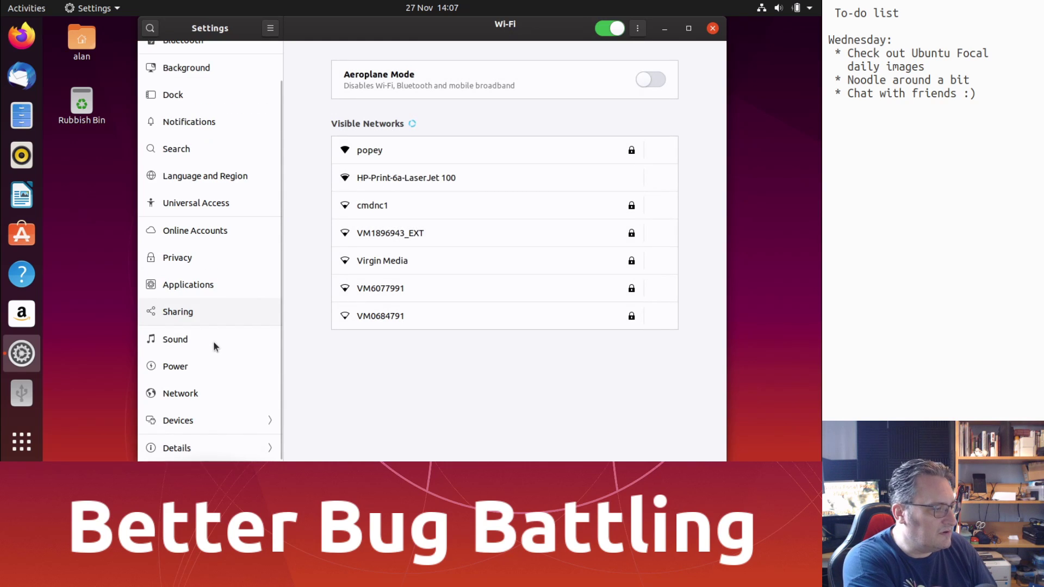
# - Open the Details (About) panel from the Settings sidebar
pyautogui.click(200, 445)
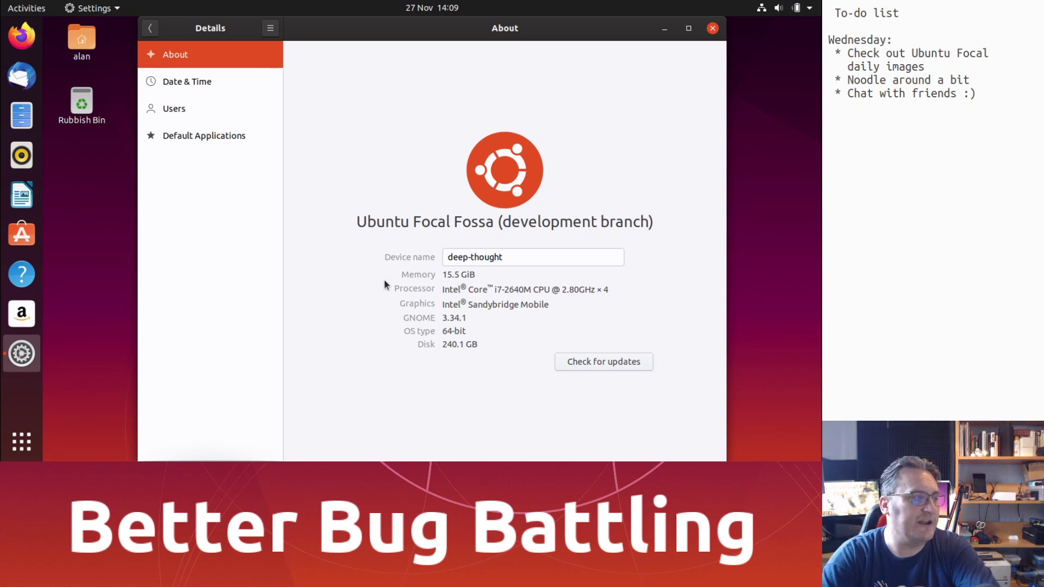
# - Open the Ubuntu 20.04 LTS amd64 USB drive in Files, then safely eject it
pyautogui.click(783, 8)
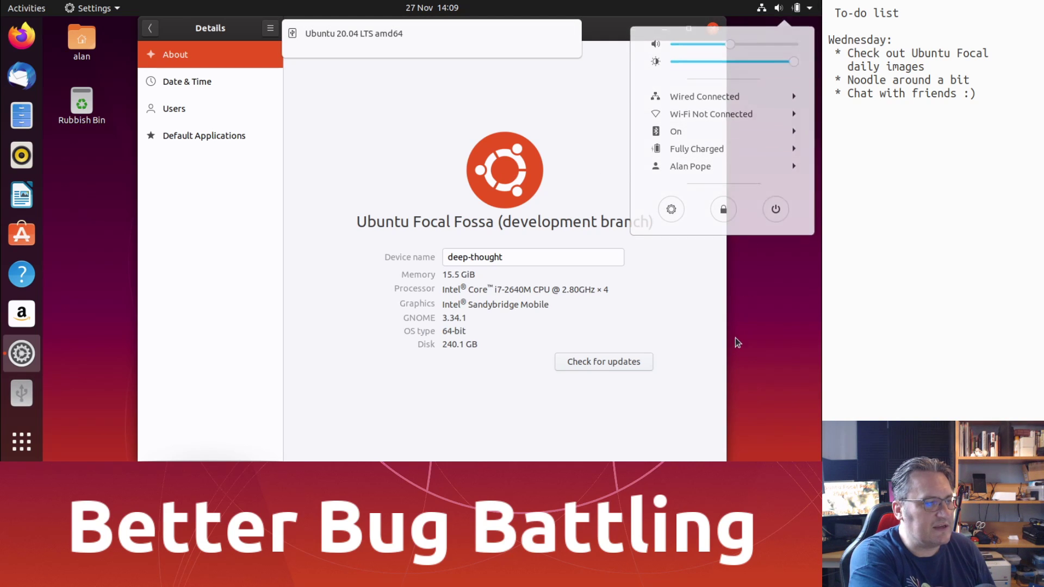
pyautogui.click(356, 49)
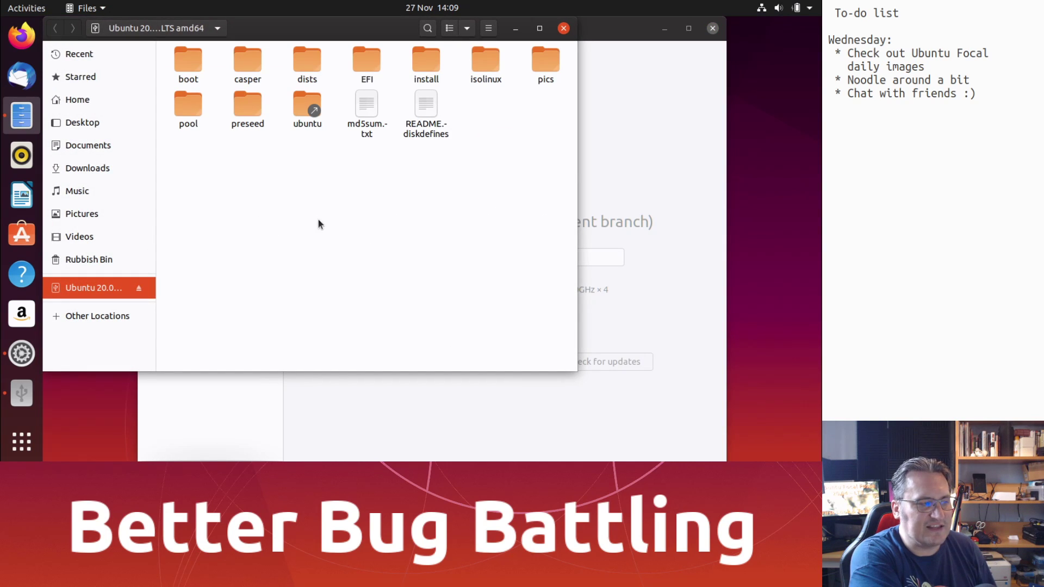
pyautogui.click(139, 288)
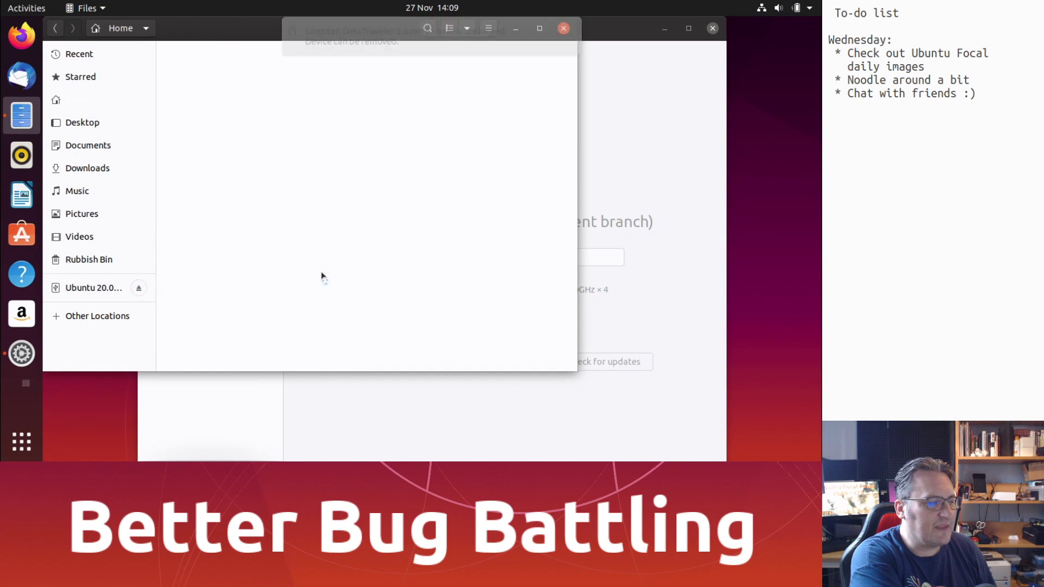
# - Restart the computer from the system menu's power options
pyautogui.click(810, 8)
pyautogui.click(774, 207)
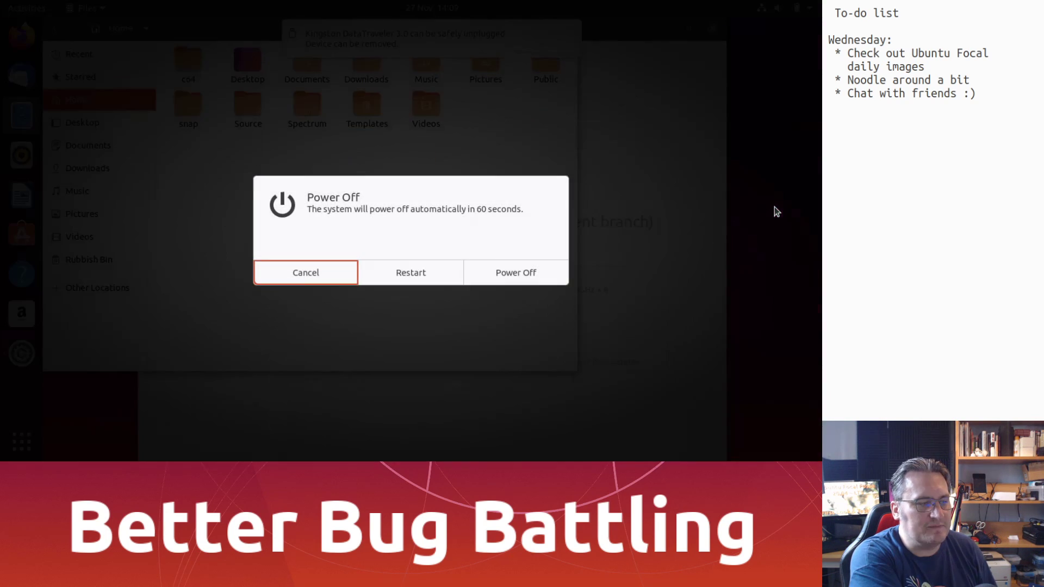
pyautogui.click(422, 268)
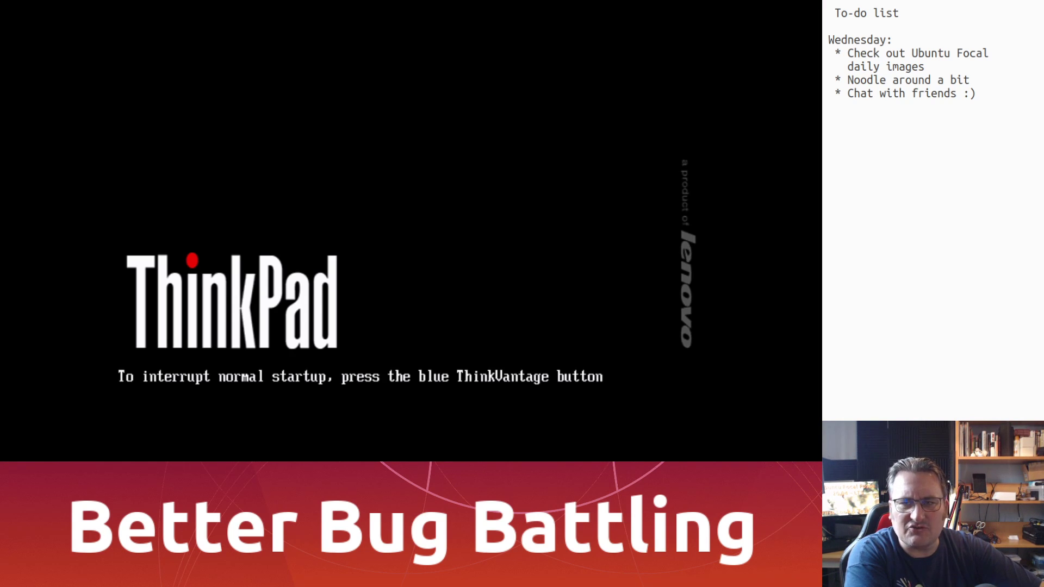
# - Interrupt startup and boot from USB HDD: Kingston DataTraveler 3.0 in the temporary boot menu
pyautogui.press('Return')
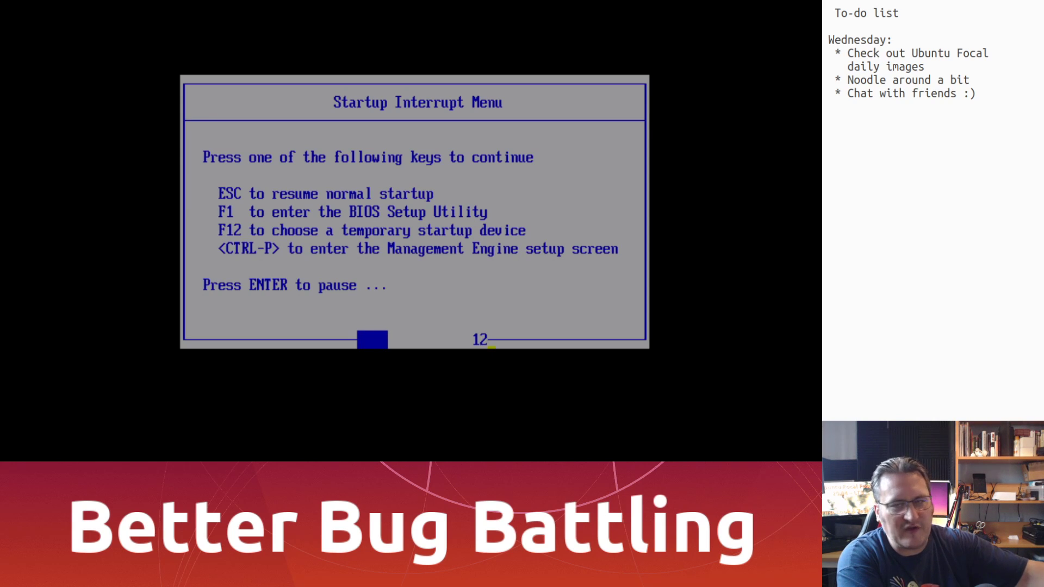
pyautogui.press('Escape')
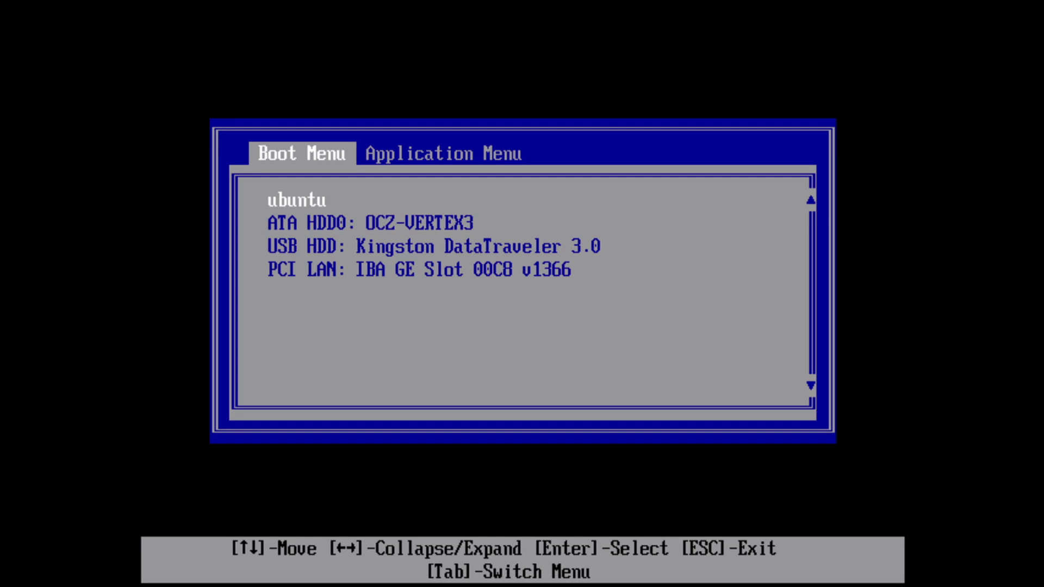
pyautogui.press('Down')
pyautogui.press('Down')
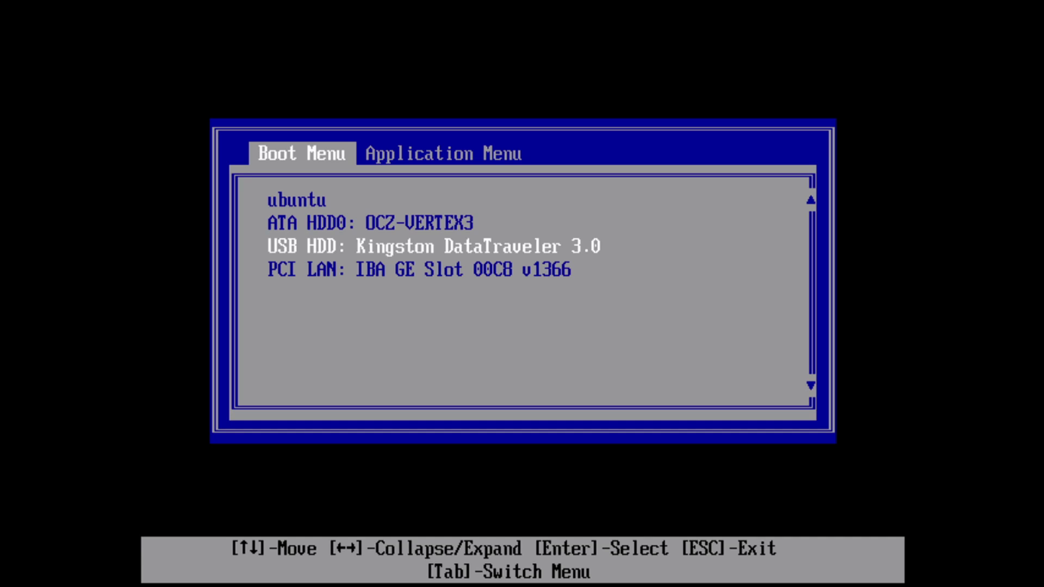
pyautogui.press('Return')
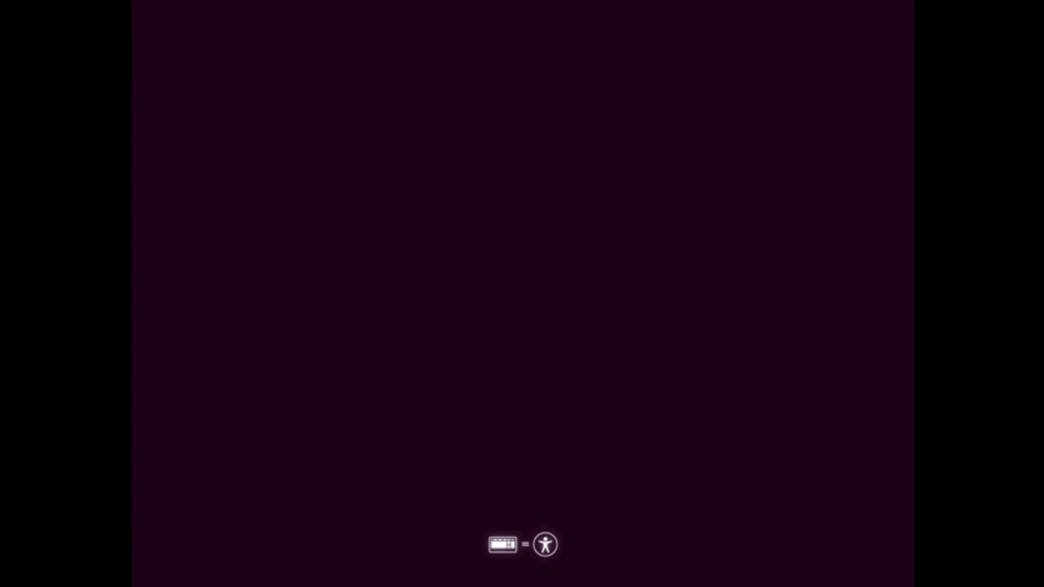
# - Bring up the language choices and accept English as the boot language
pyautogui.press('Return')
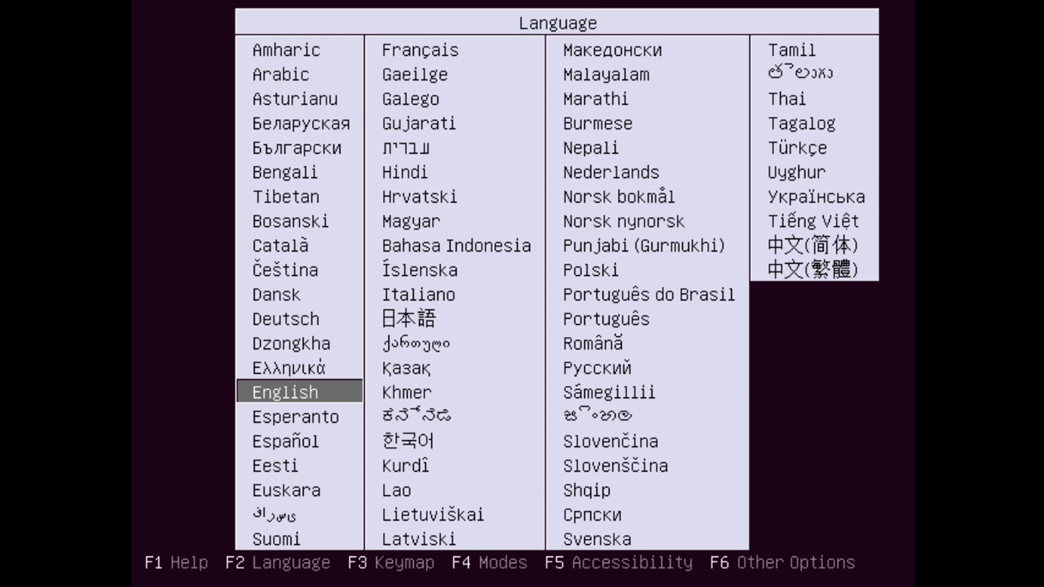
pyautogui.press('Return')
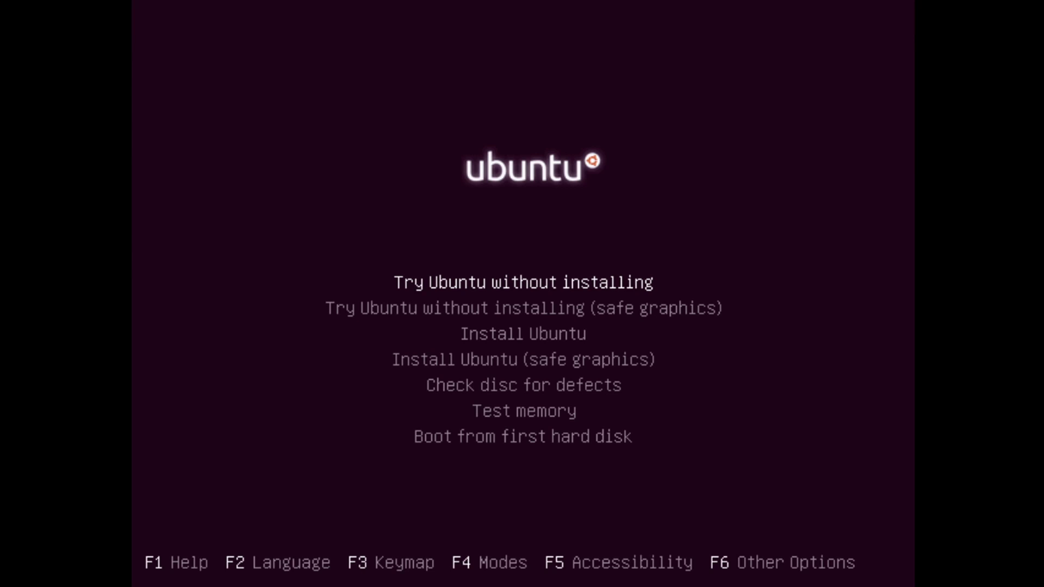
# - Review the F5 accessibility options without changes, then start Try Ubuntu without installing
pyautogui.press('F5')
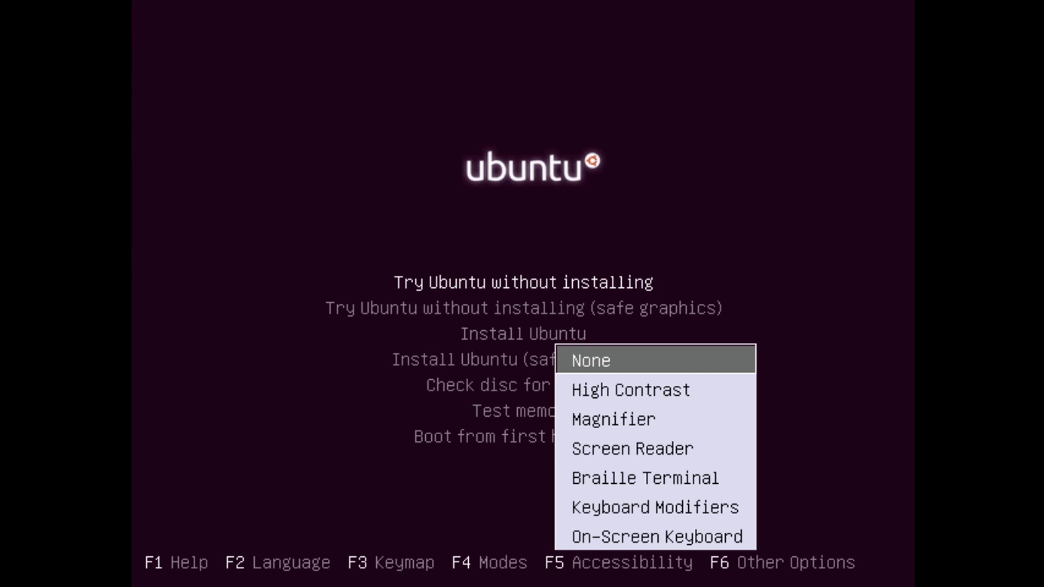
pyautogui.press('Escape')
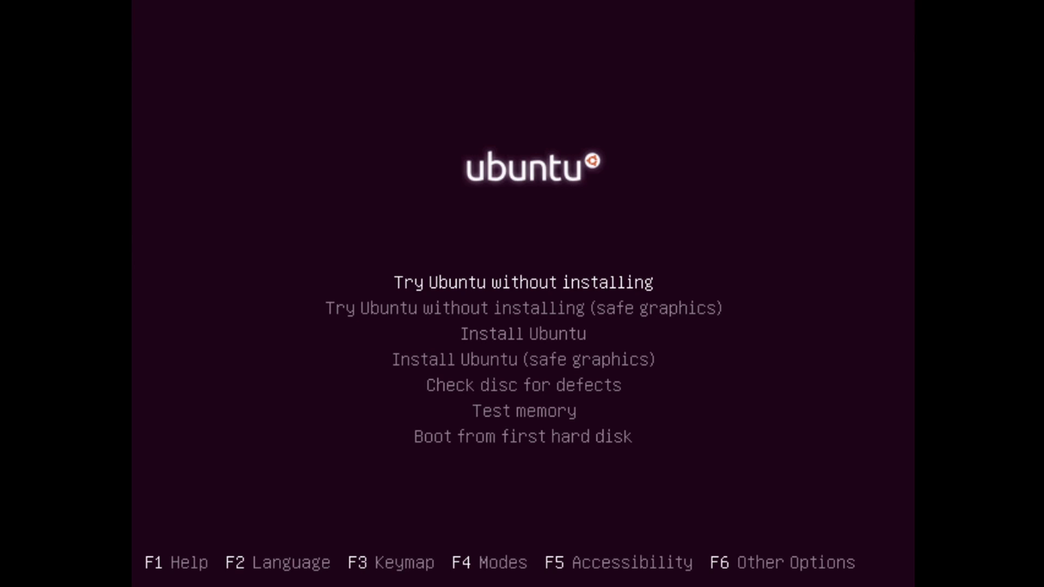
pyautogui.press('Down')
pyautogui.press('Down')
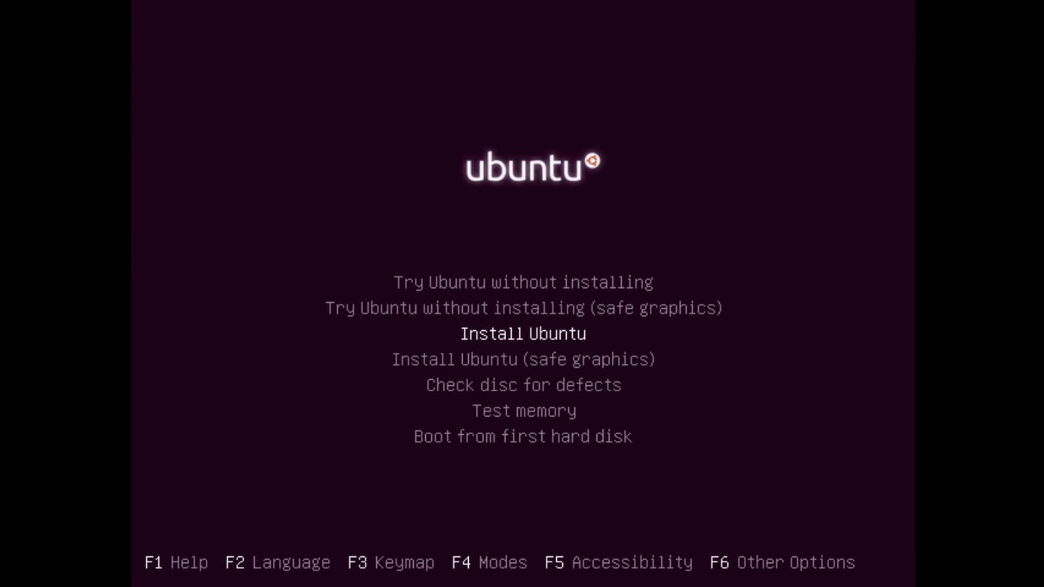
pyautogui.press('Up')
pyautogui.press('Up')
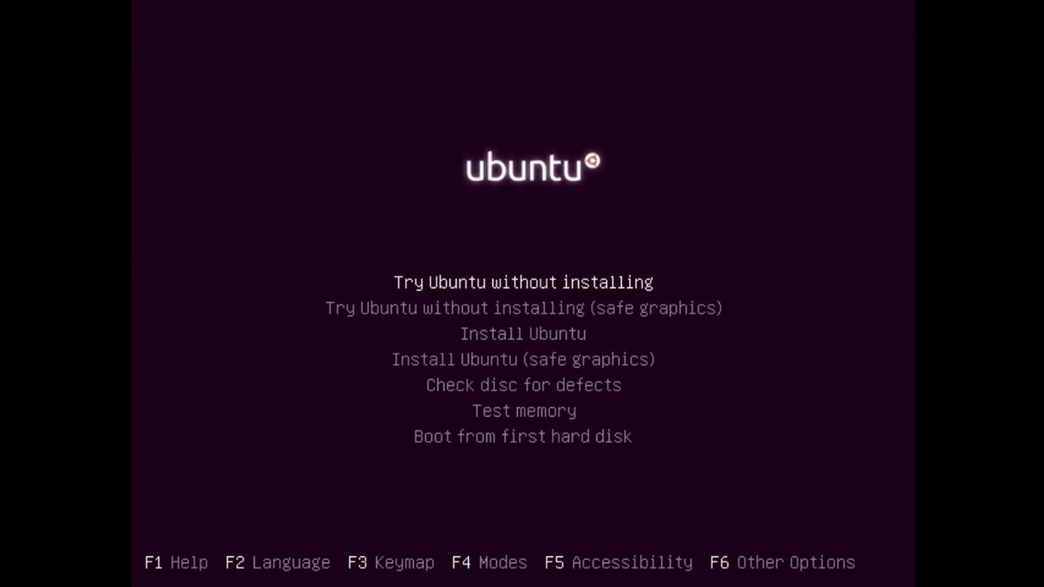
pyautogui.press('Return')
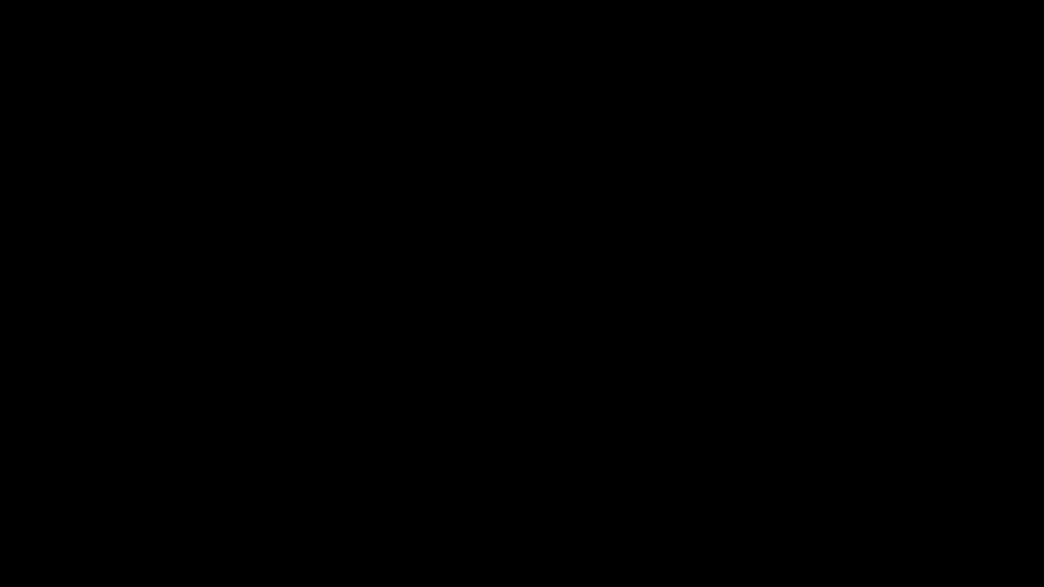
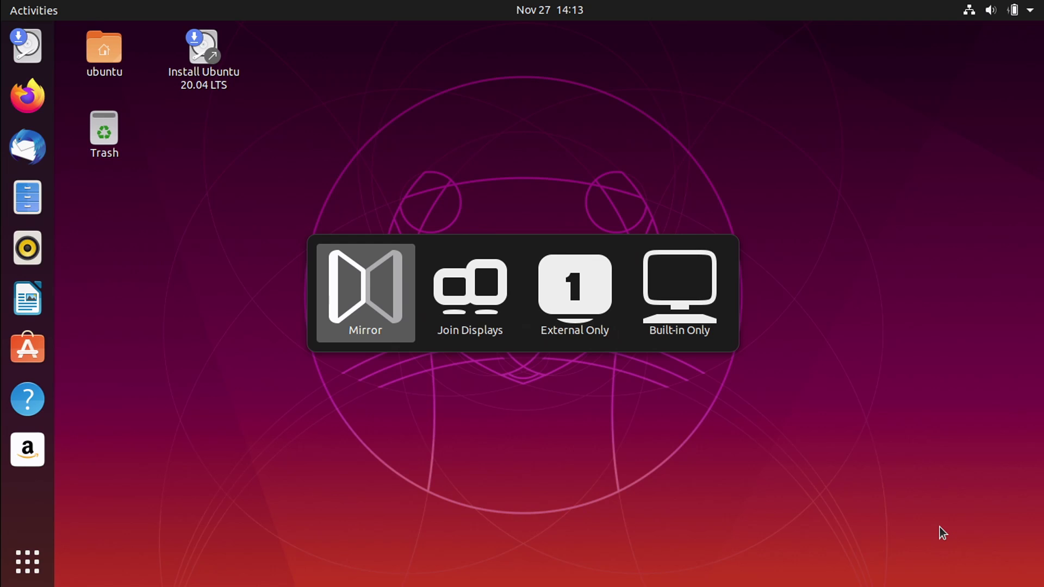
# - Bring up the Super+P display mode switcher, leaving Mirror highlighted
pyautogui.press('super+p')
pyautogui.press('super+p')
pyautogui.press('super+p')
pyautogui.press('super+p')
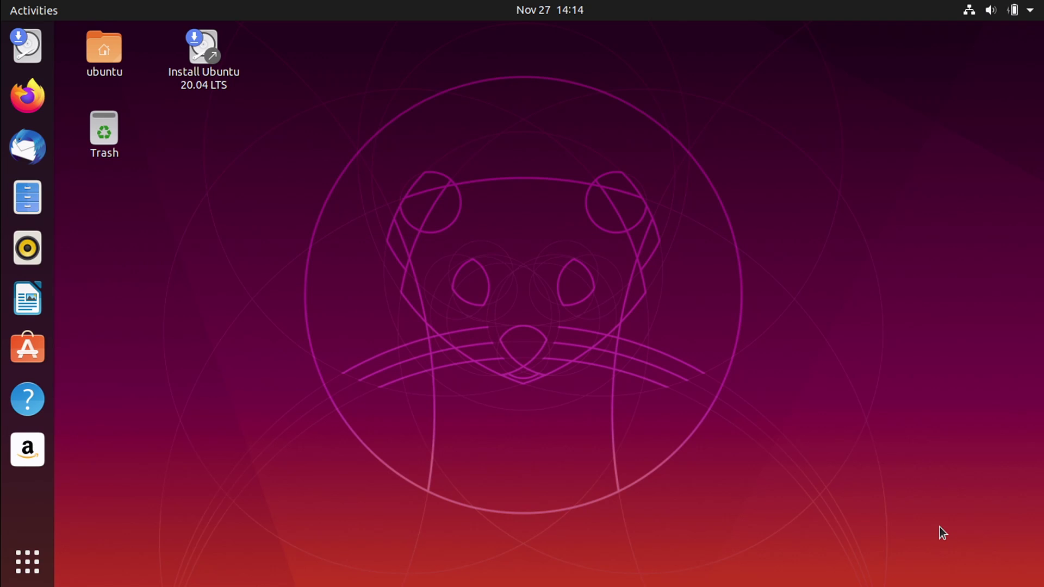
# - Cycle through the display modes with Super+P until it lands back on Mirror
pyautogui.press('super+p')
pyautogui.press('super+p')
pyautogui.press('super+p')
pyautogui.press('super+p')
pyautogui.press('super+p')
pyautogui.press('super+p')
pyautogui.press('super+p')
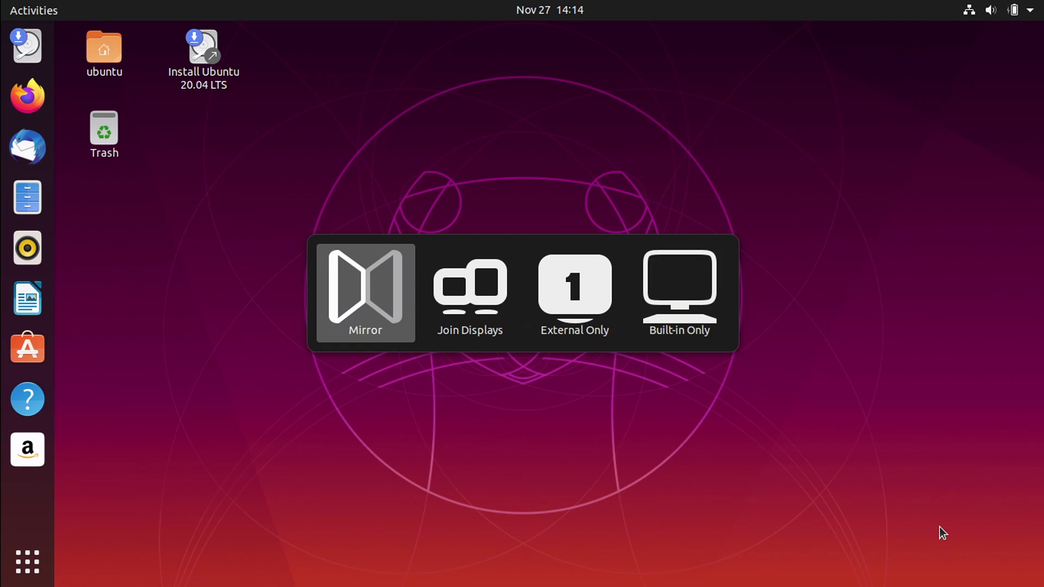
pyautogui.press('super+p')
pyautogui.press('super+p')
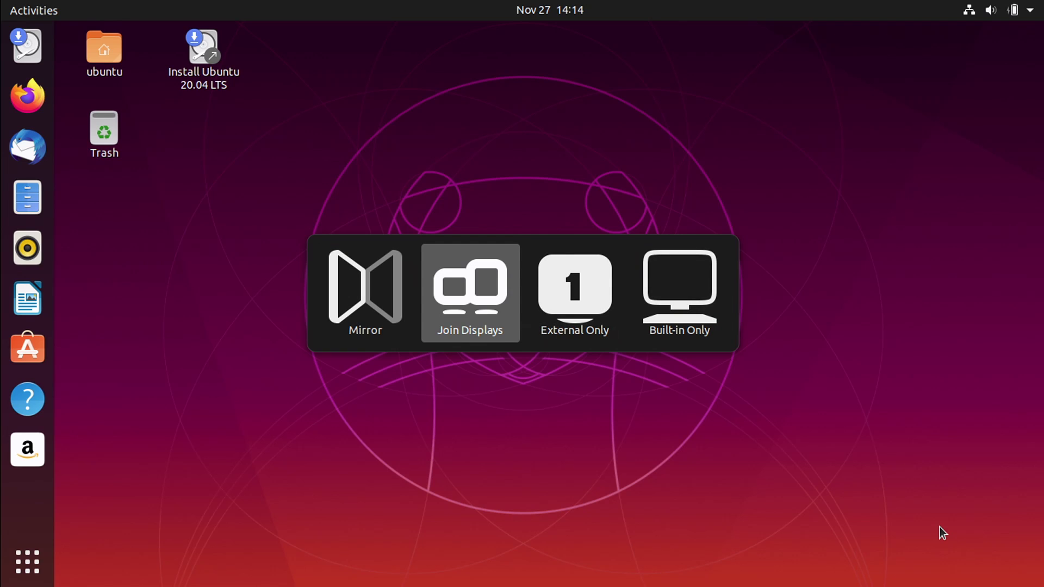
pyautogui.press('super+p')
pyautogui.press('super+p')
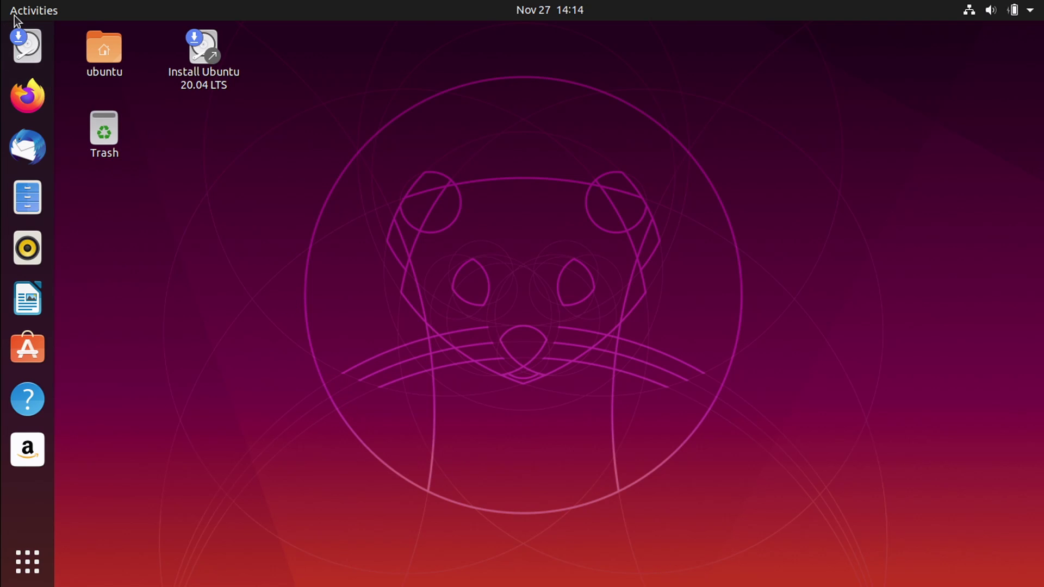
# - Open Settings from the system menu and view the About details page
pyautogui.click(990, 10)
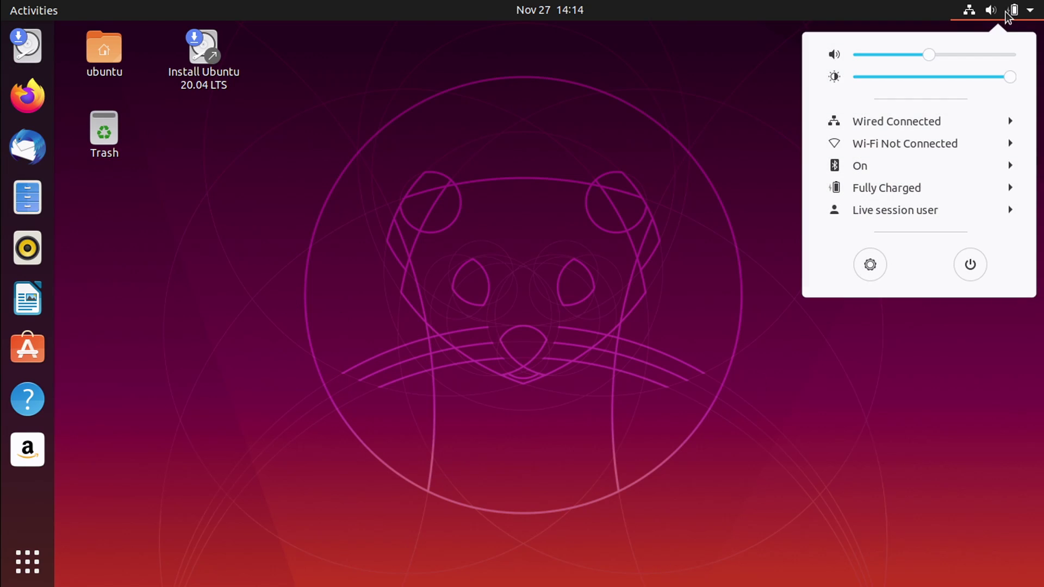
pyautogui.click(872, 262)
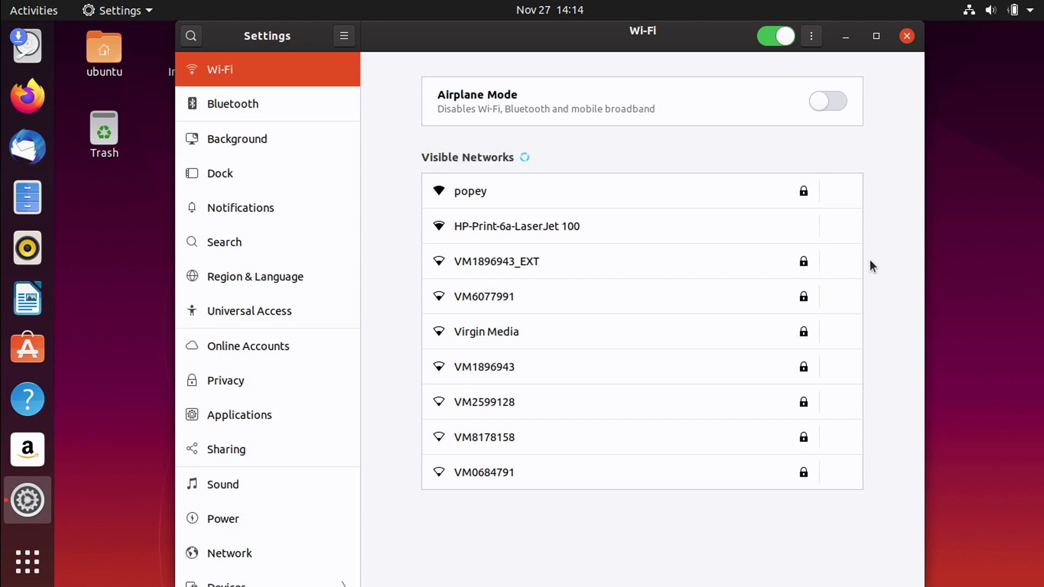
pyautogui.scroll(-2, 263, 536)
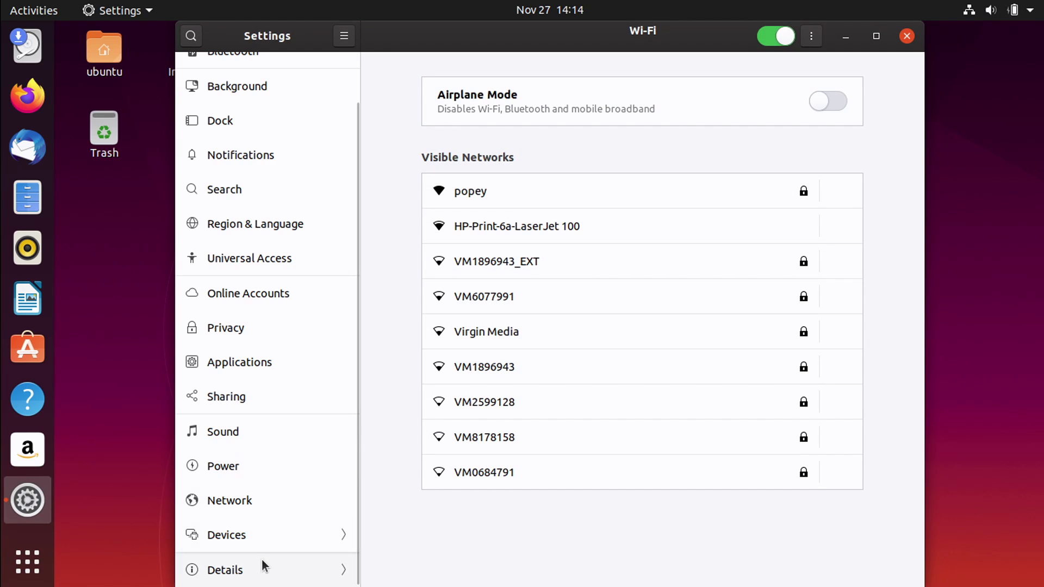
pyautogui.click(262, 558)
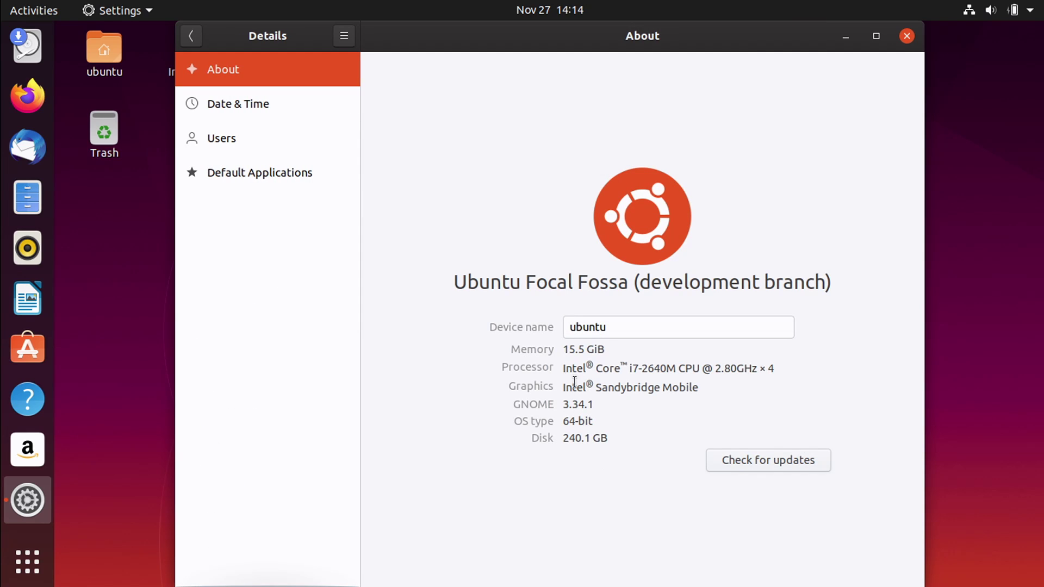
# - Highlight the Focal Fossa release name in the About heading, then close Settings
pyautogui.moveTo(526, 283); pyautogui.dragTo(633, 274)
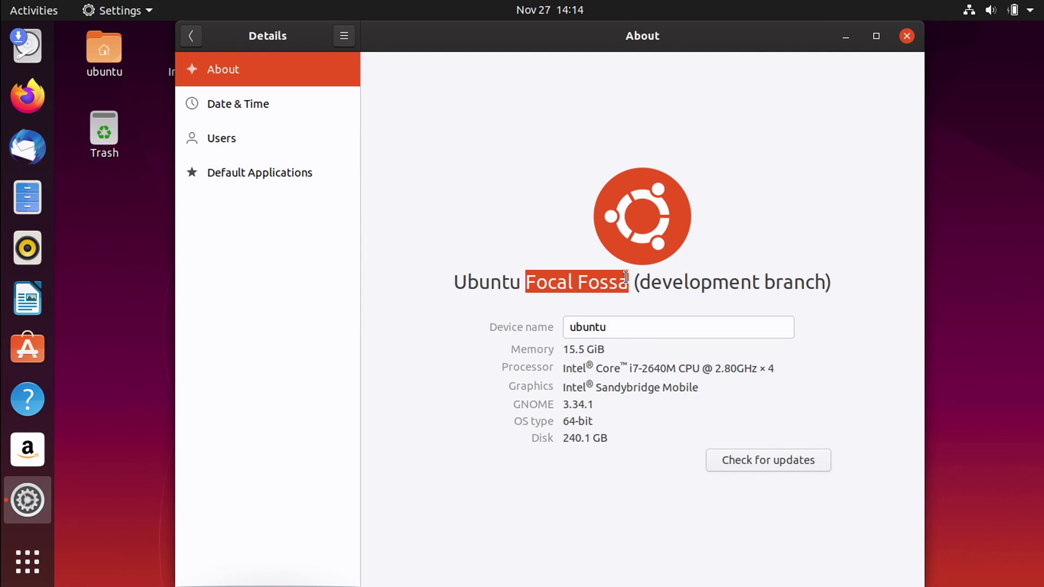
pyautogui.moveTo(445, 281); pyautogui.dragTo(875, 284)
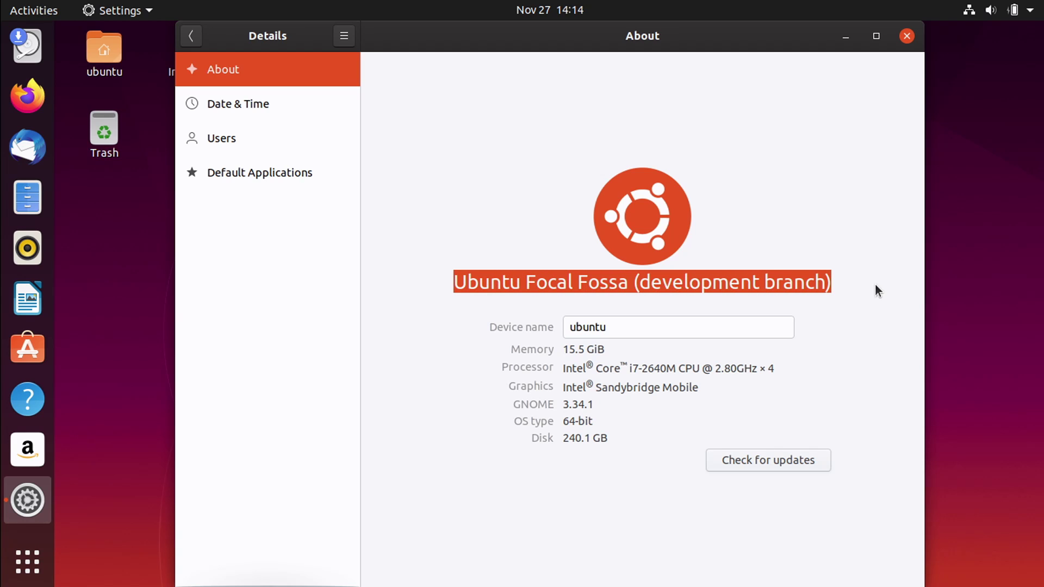
pyautogui.click(820, 282)
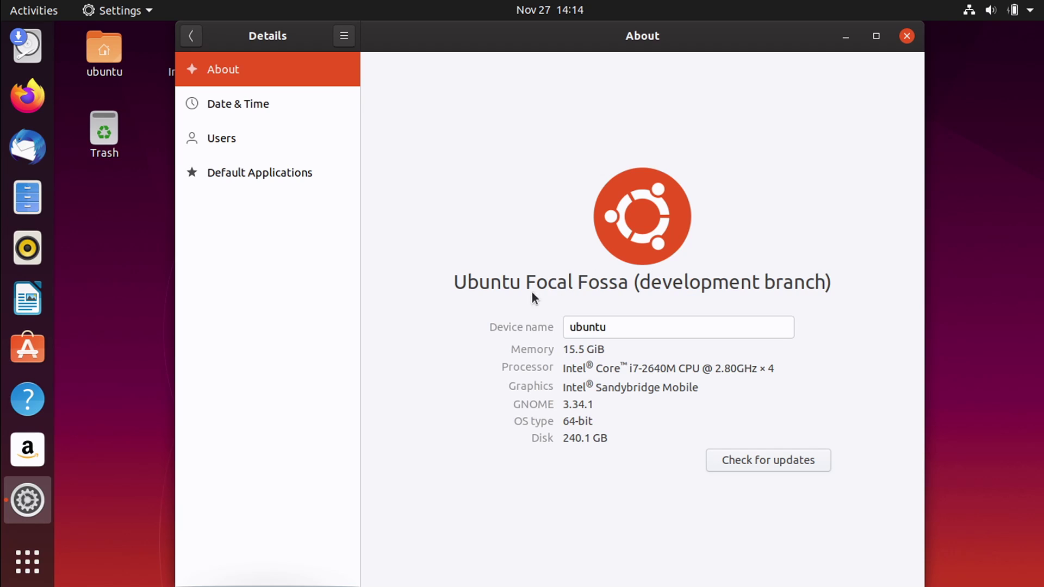
pyautogui.moveTo(445, 284); pyautogui.dragTo(911, 306)
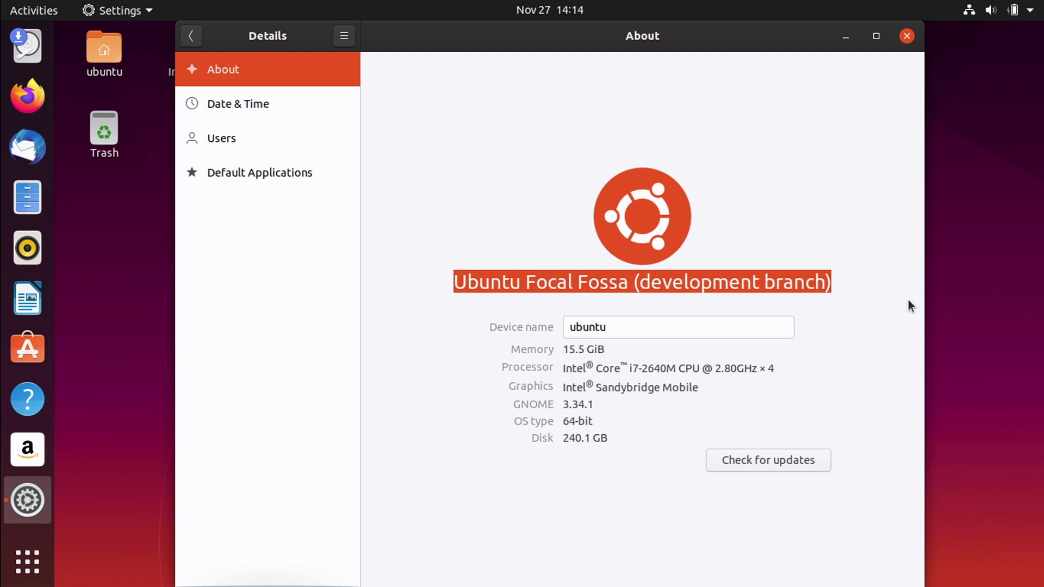
pyautogui.click(745, 274)
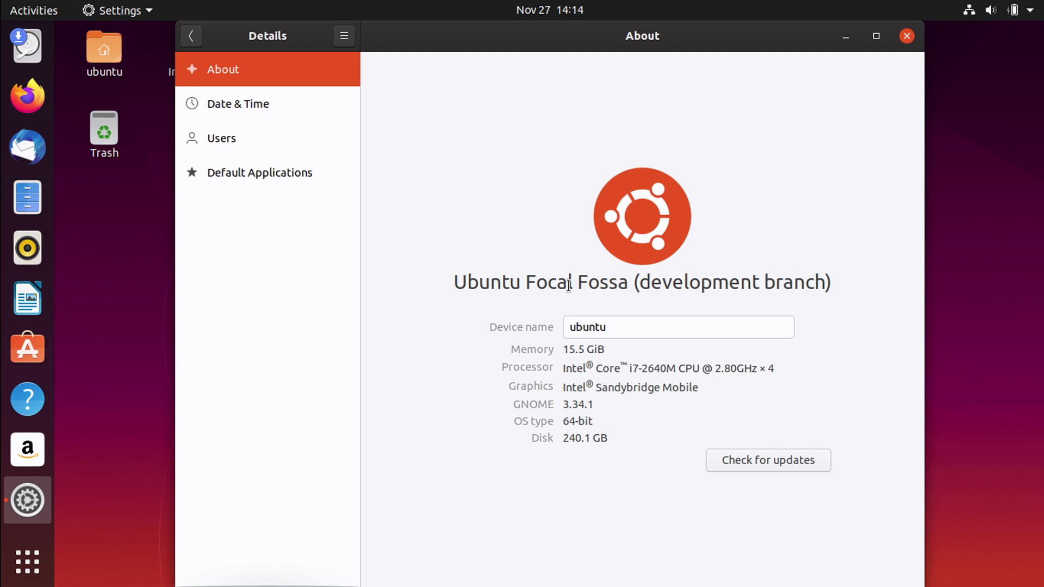
pyautogui.moveTo(529, 281); pyautogui.dragTo(825, 287)
pyautogui.click(642, 276)
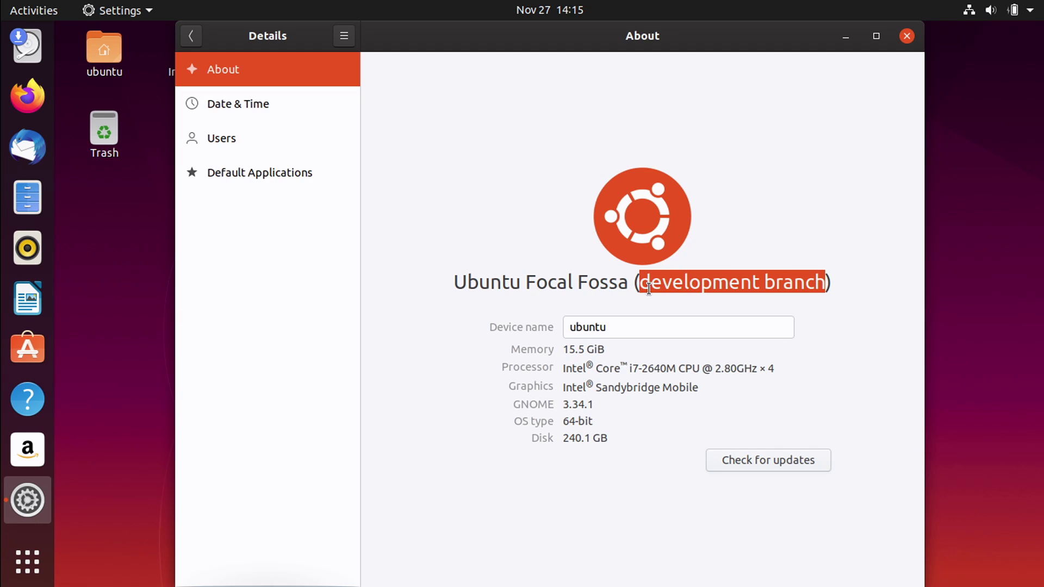
pyautogui.moveTo(629, 286); pyautogui.dragTo(528, 289)
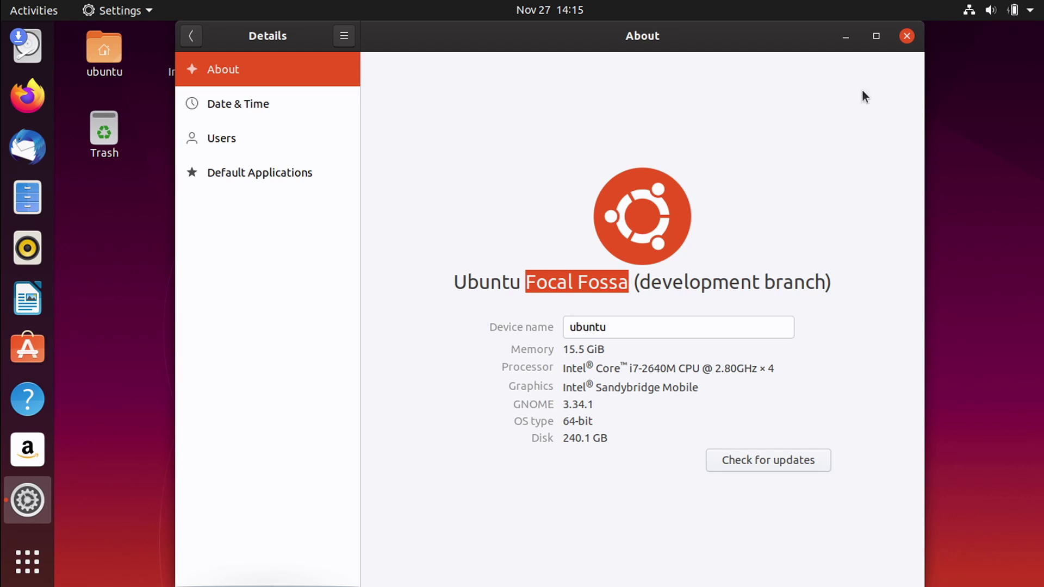
pyautogui.click(906, 36)
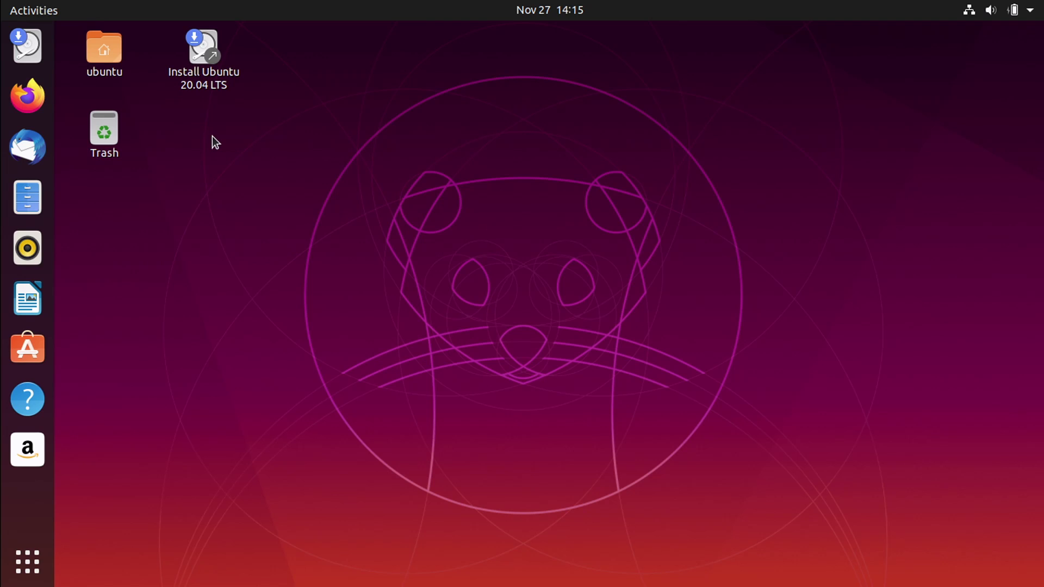
# - Launch the Install Ubuntu 20.04 LTS installer from its desktop icon
pyautogui.click(195, 47)
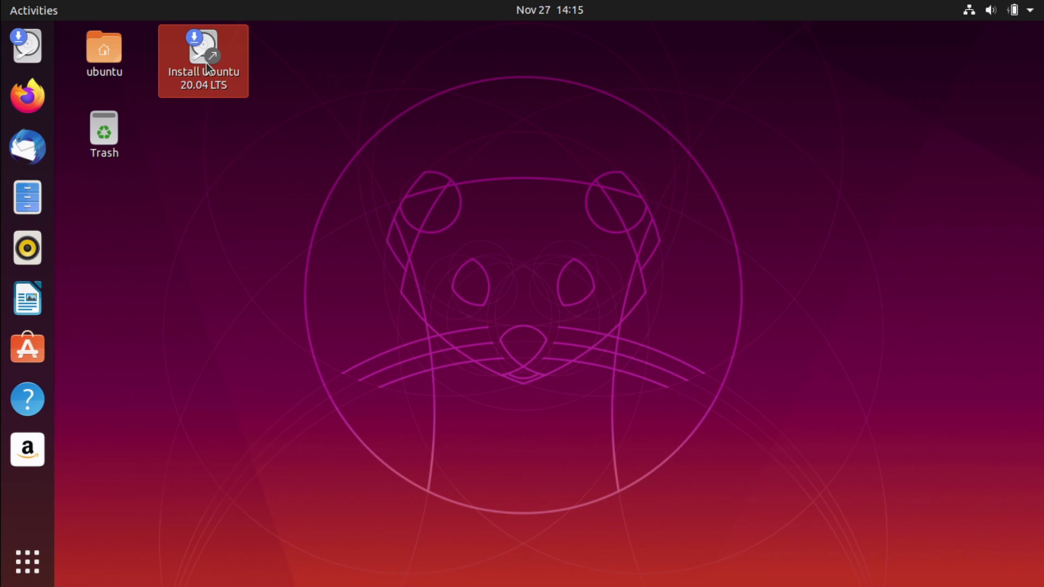
pyautogui.doubleClick(207, 67)
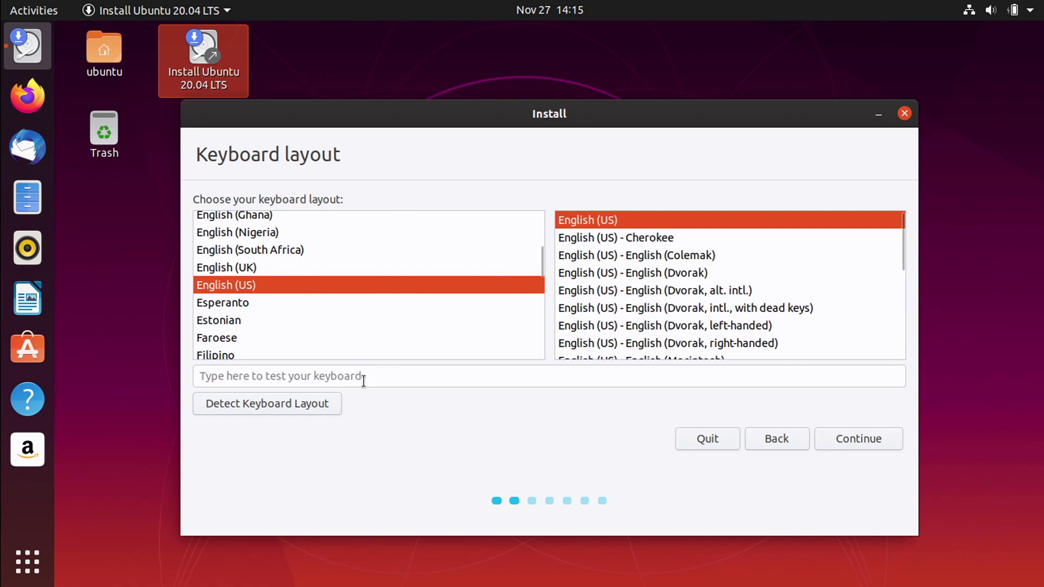
# - Switch the keyboard layout to English (UK), test it with #!"/\ and continue
pyautogui.click(383, 375)
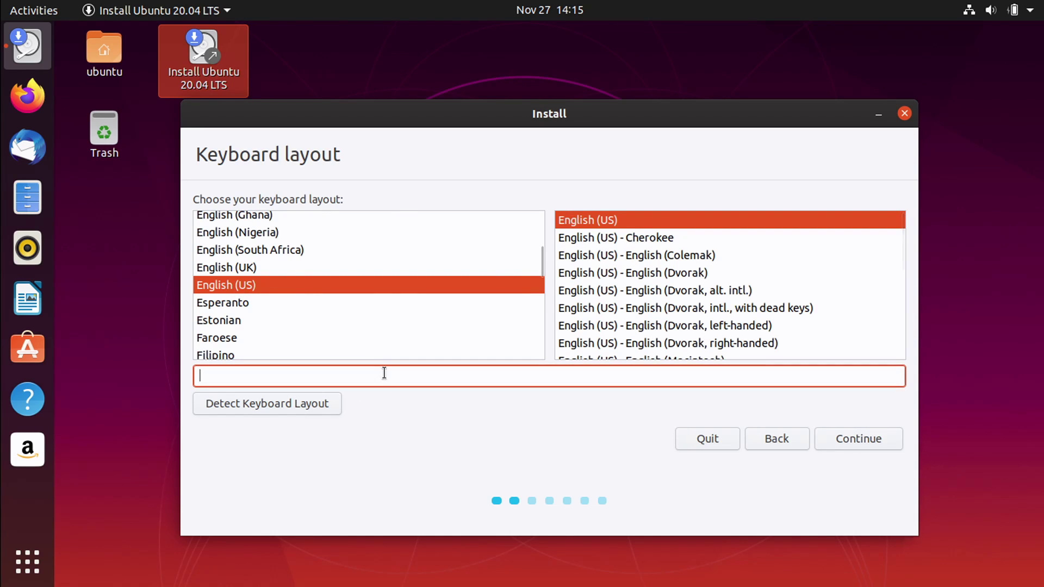
pyautogui.click(271, 265)
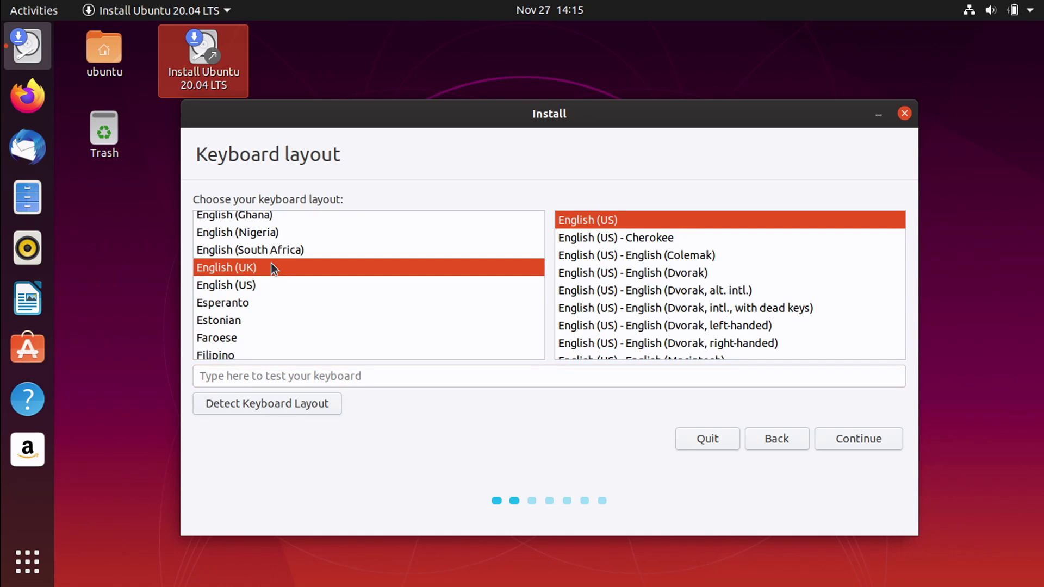
pyautogui.click(415, 383)
pyautogui.write('#!')
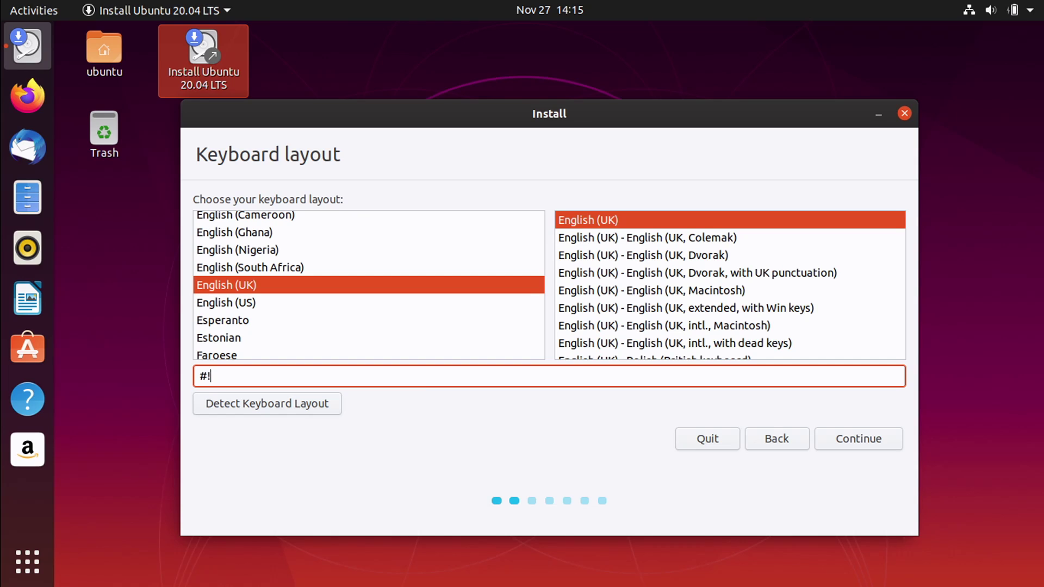
pyautogui.write('"/\\')
pyautogui.click(893, 438)
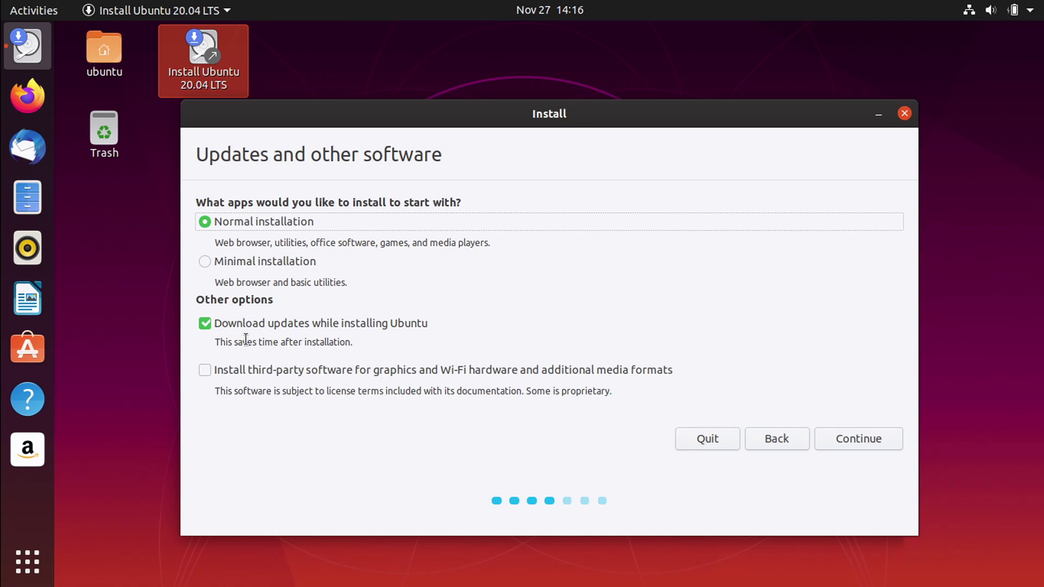
# - Keep Normal installation with Download updates left enabled, and continue
pyautogui.click(205, 324)
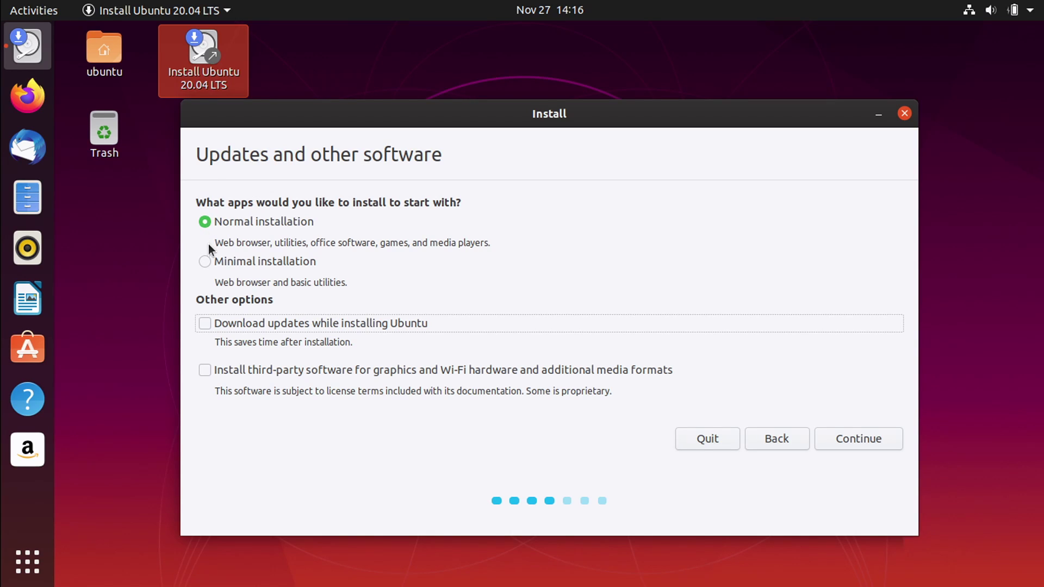
pyautogui.click(206, 323)
pyautogui.click(880, 433)
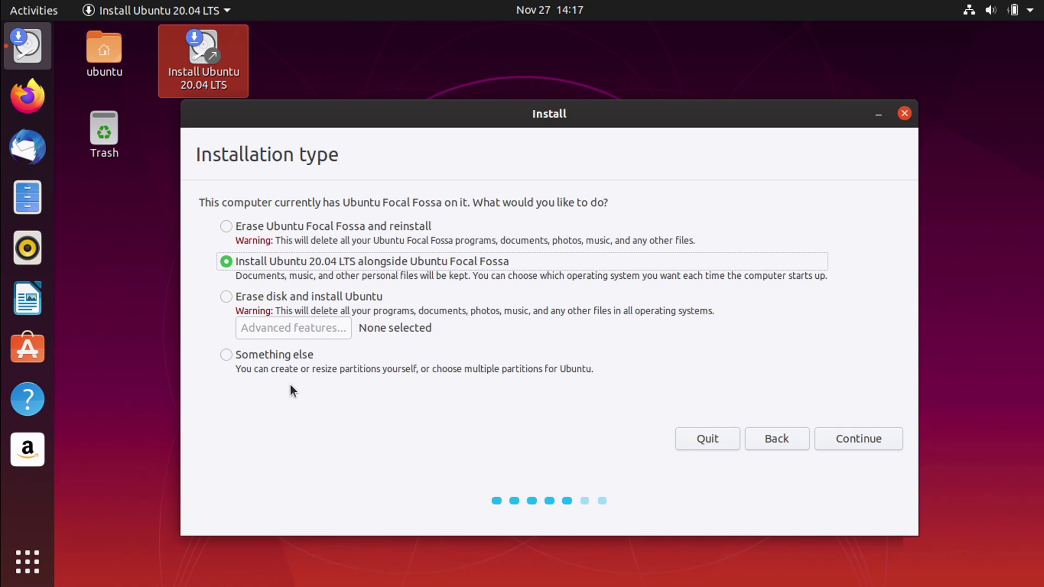
# - Choose Erase disk and install Ubuntu with the EXPERIMENTAL ZFS feature, then show all applications
pyautogui.click(245, 298)
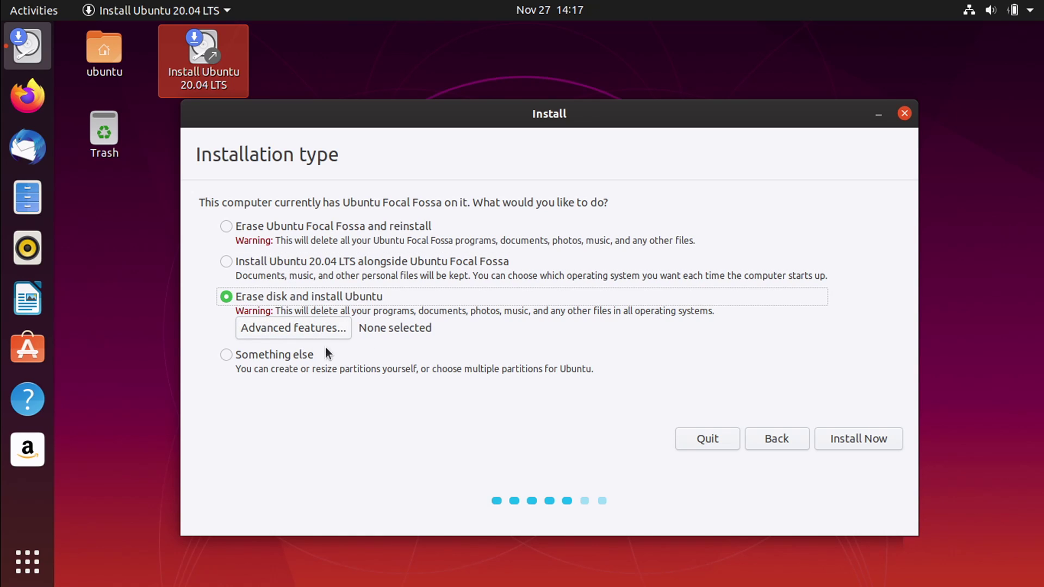
pyautogui.click(332, 328)
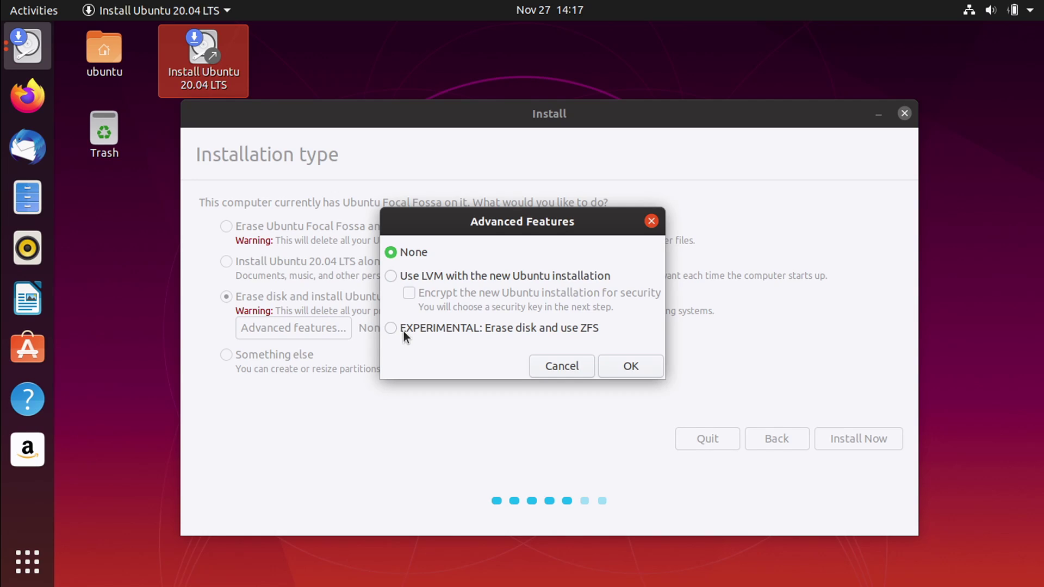
pyautogui.click(557, 359)
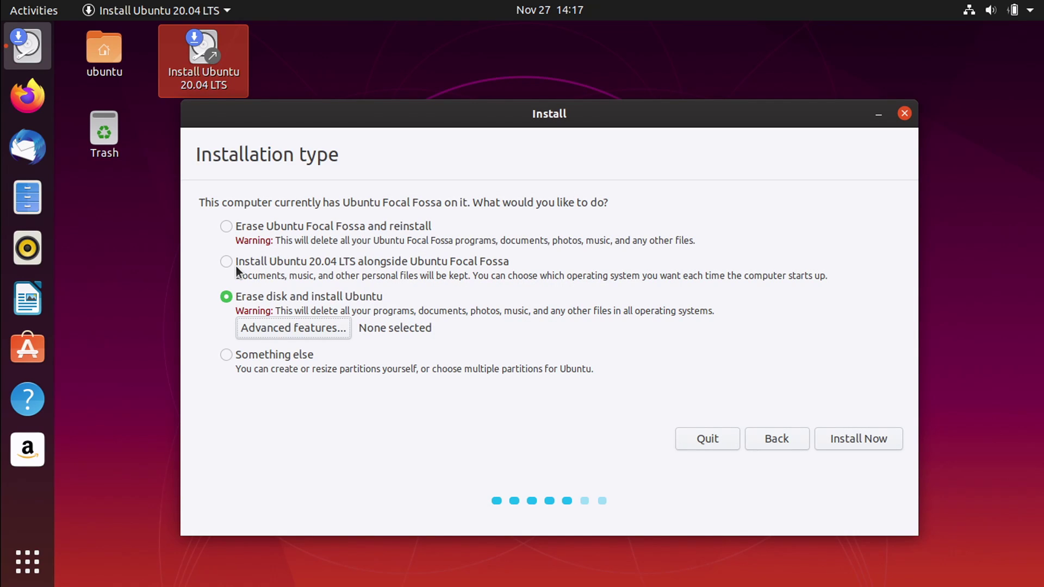
pyautogui.click(316, 335)
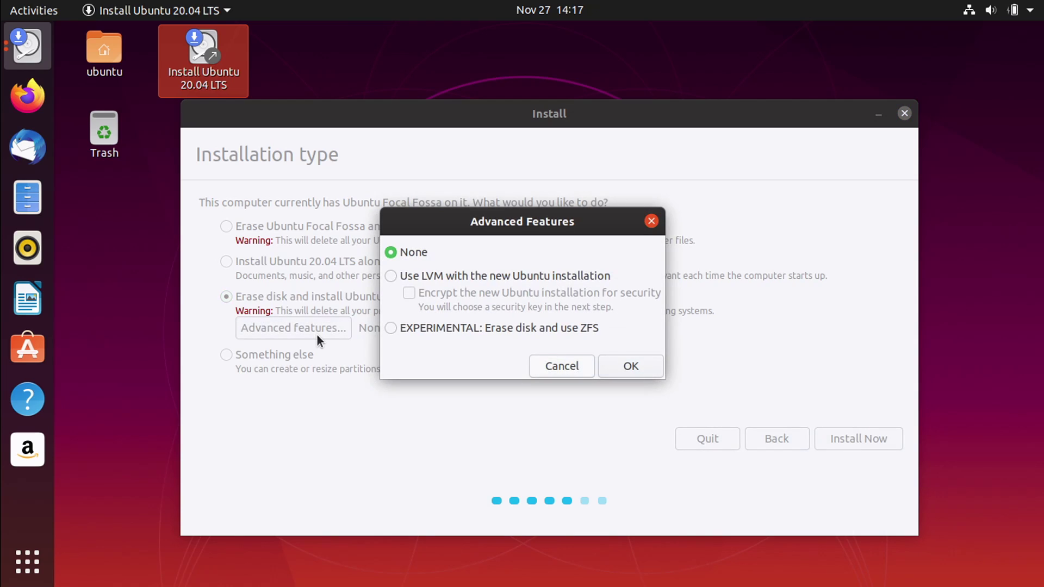
pyautogui.click(491, 328)
pyautogui.click(608, 361)
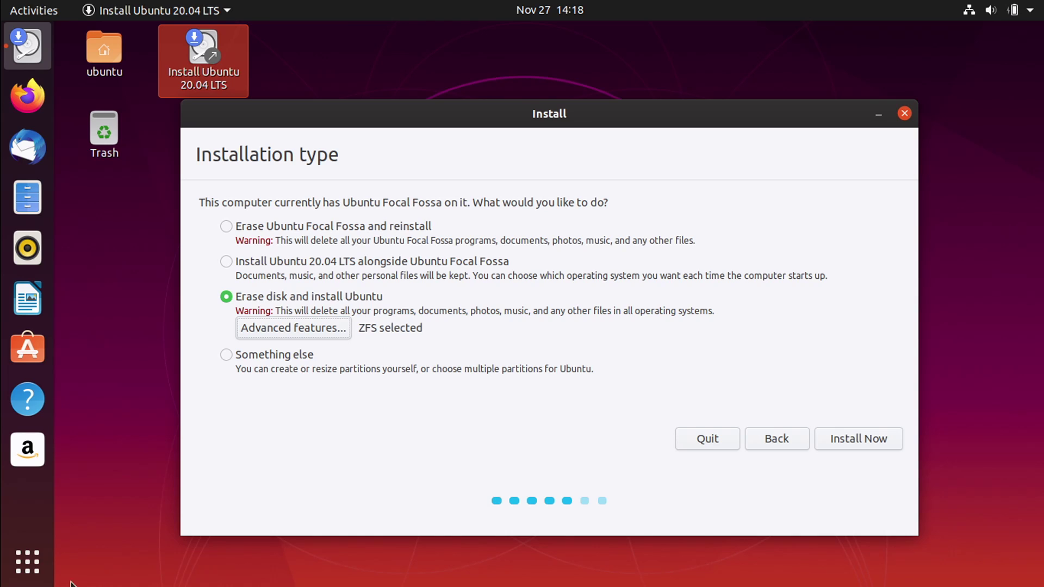
pyautogui.click(18, 570)
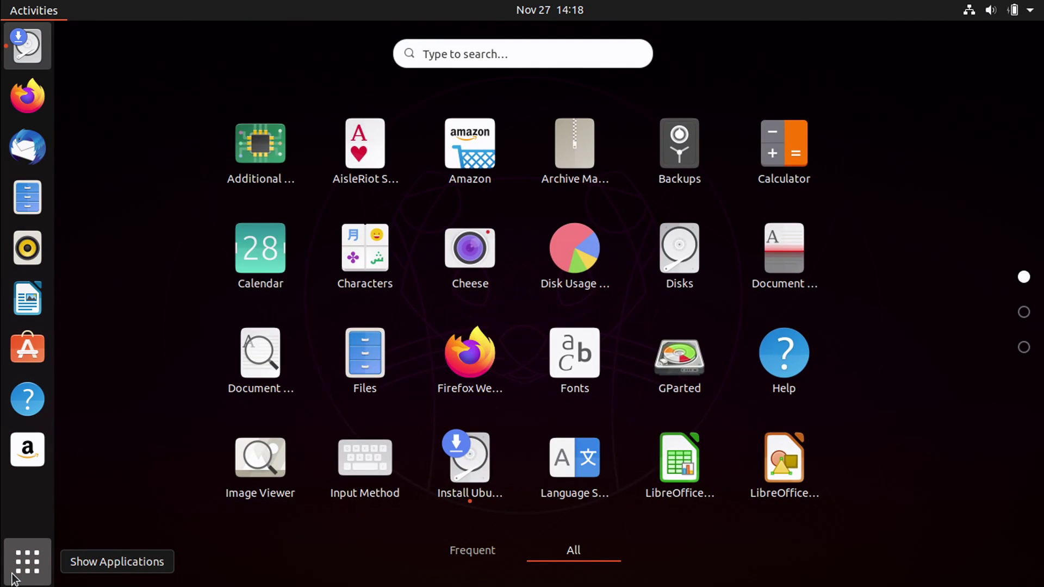
# - Check the 240 GB disk's single Ext4 partition in Disks, then close it
pyautogui.click(684, 256)
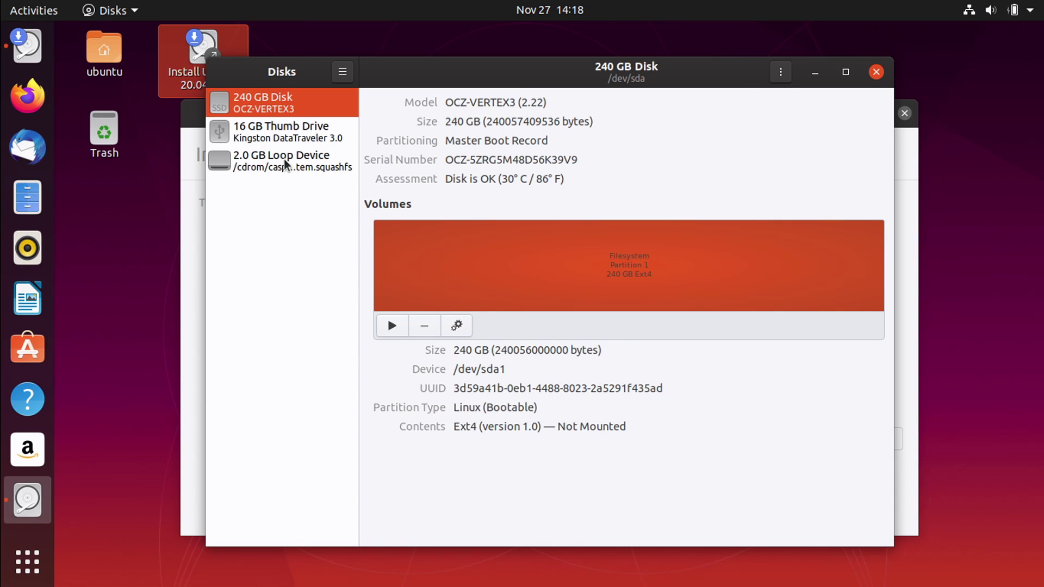
pyautogui.click(876, 71)
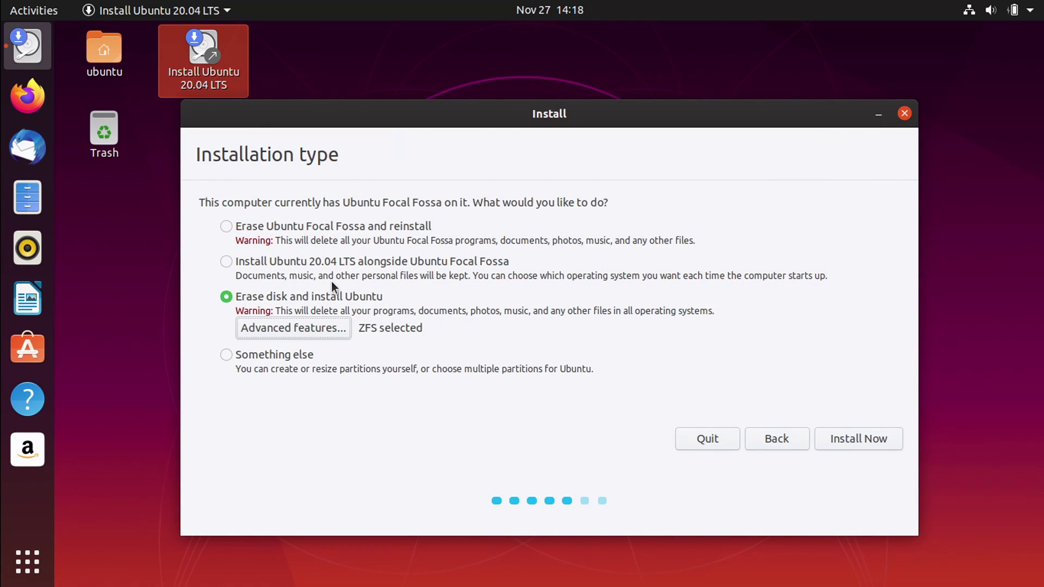
# - Install now and approve writing the ESP, swap, bpool and rpool partitions to disk
pyautogui.click(846, 433)
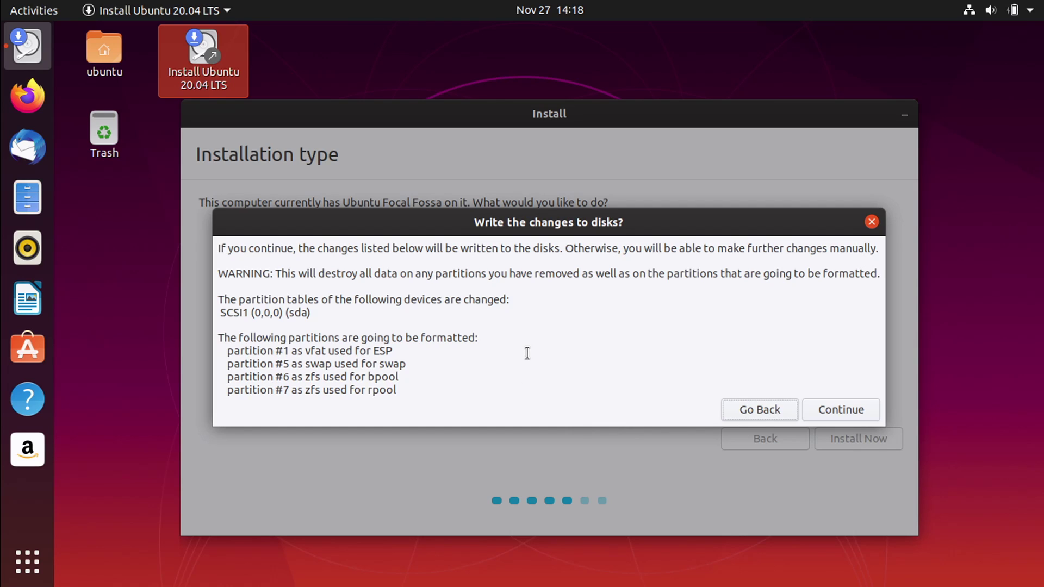
pyautogui.click(821, 409)
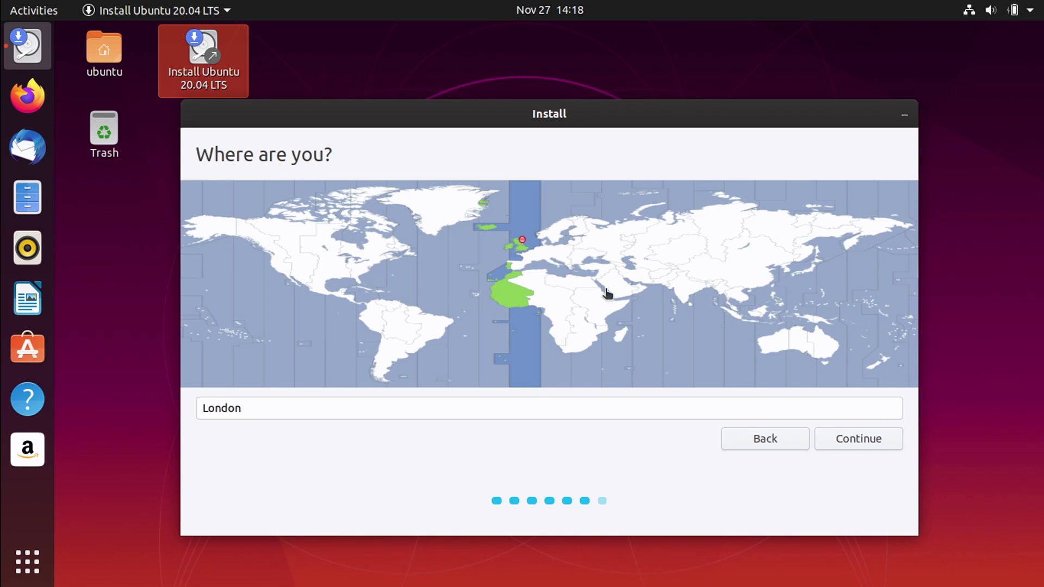
# - Keep London as the location and proceed to the user details step
pyautogui.moveTo(512, 117)
pyautogui.mouseDown()
pyautogui.moveTo(518, 94)
pyautogui.moveTo(510, 109)
pyautogui.moveTo(494, 109)
pyautogui.moveTo(511, 97)
pyautogui.mouseUp()
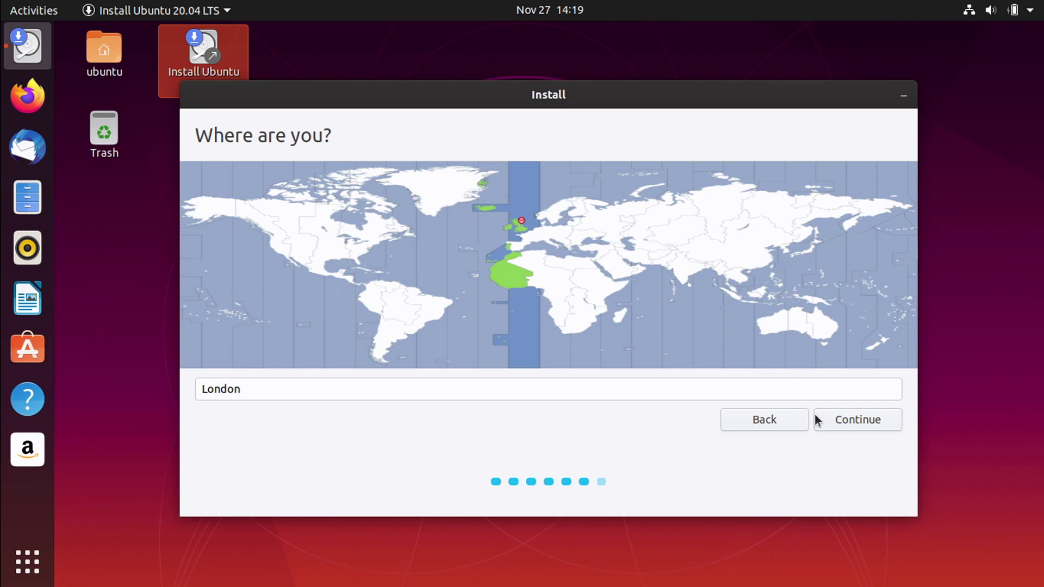
pyautogui.click(849, 420)
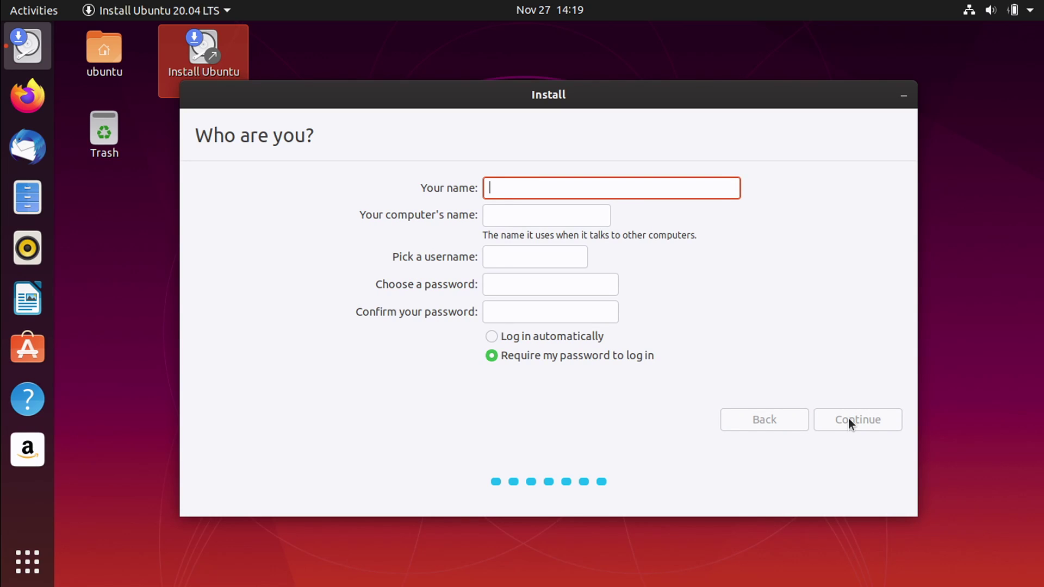
# - Enter the user's full name, computer name deep-thought and a confirmed password, then begin installing
pyautogui.write('Alan Pope')
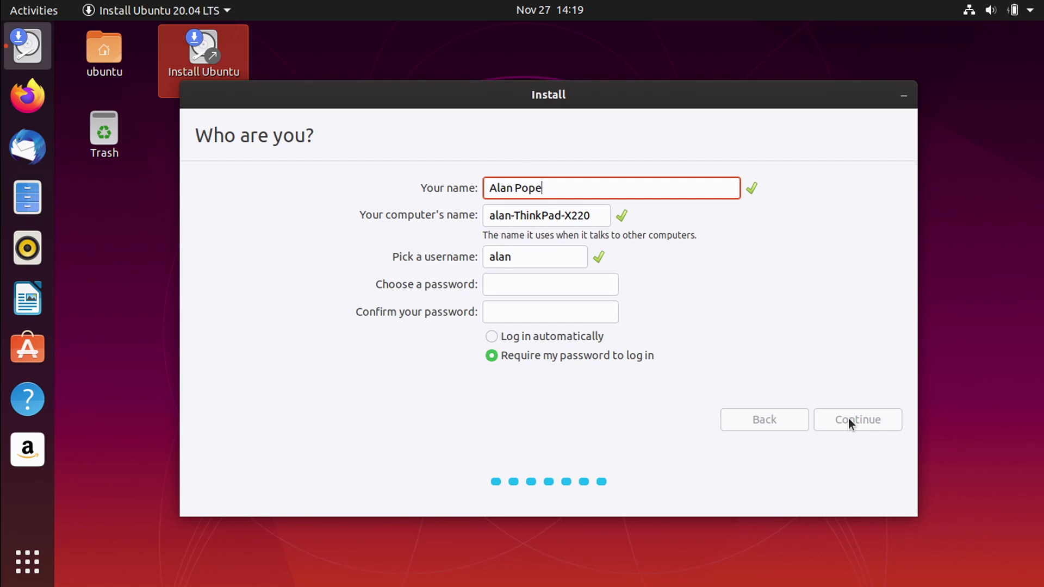
pyautogui.press('Tab')
pyautogui.write('deep')
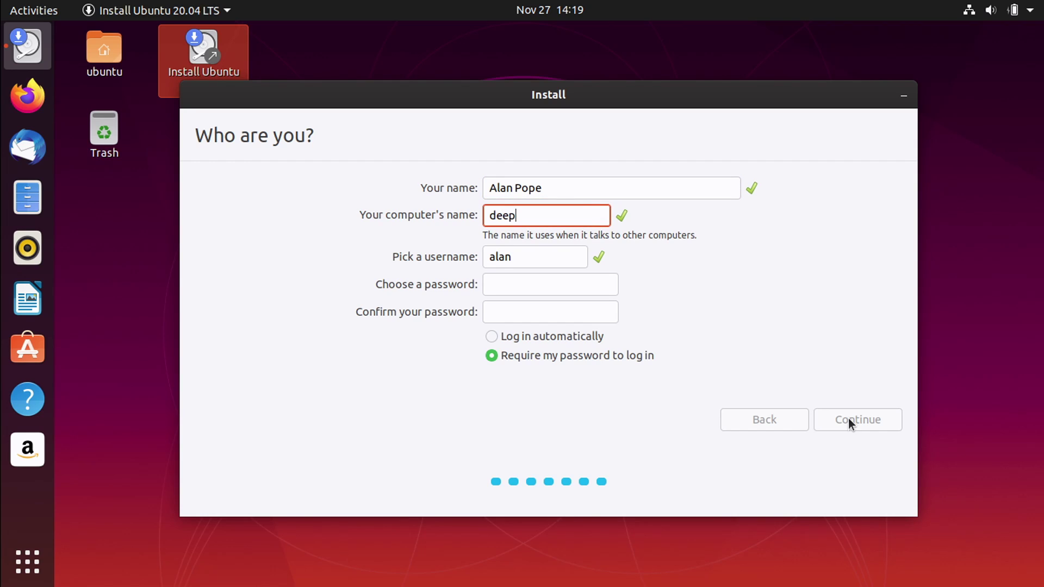
pyautogui.write('-thought')
pyautogui.press('Tab')
pyautogui.press('Tab')
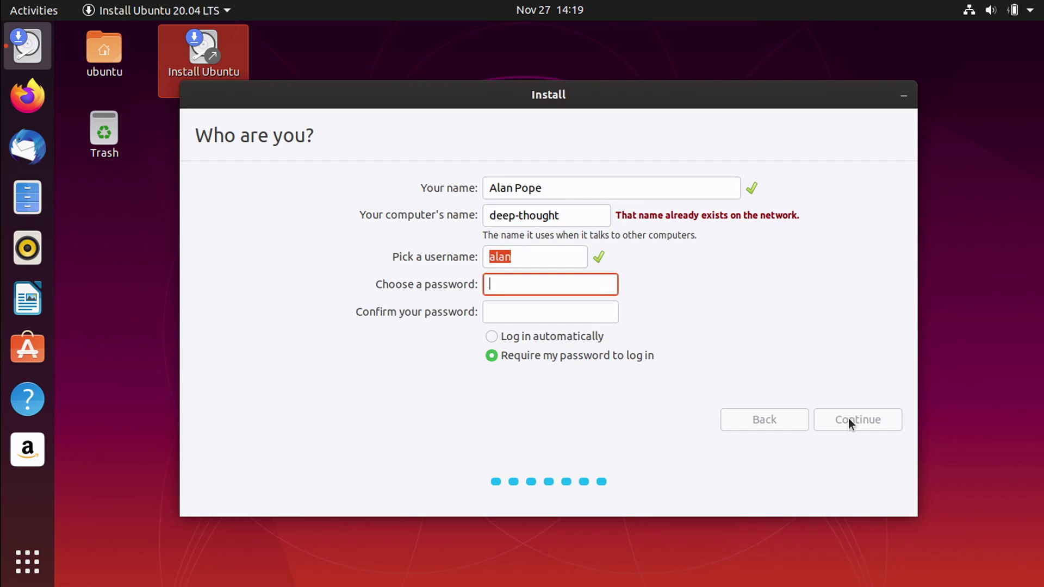
pyautogui.write('●●●●●●●●●●●')
pyautogui.press('Tab')
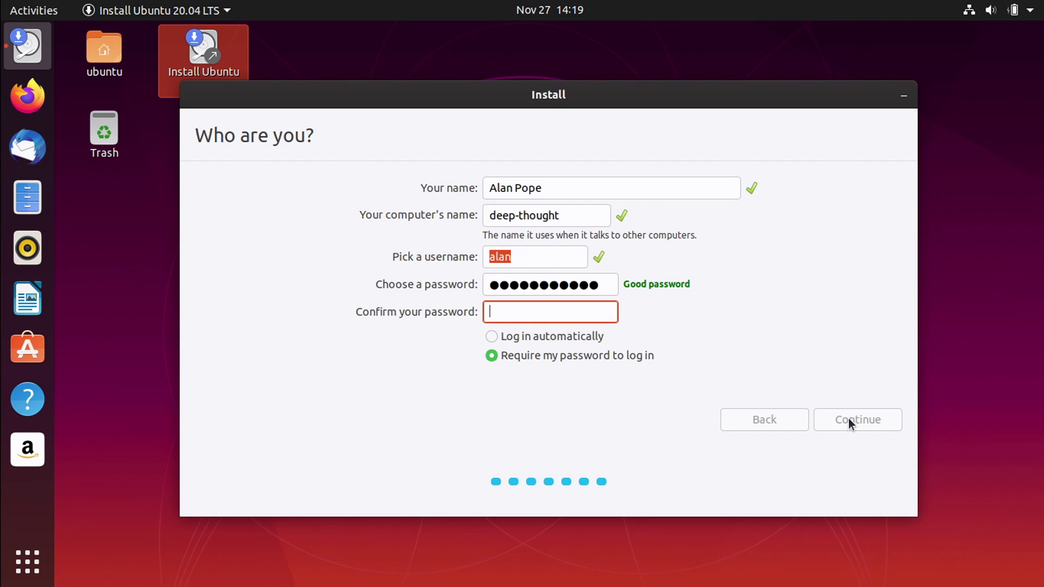
pyautogui.write('●●●●●●●●●●●')
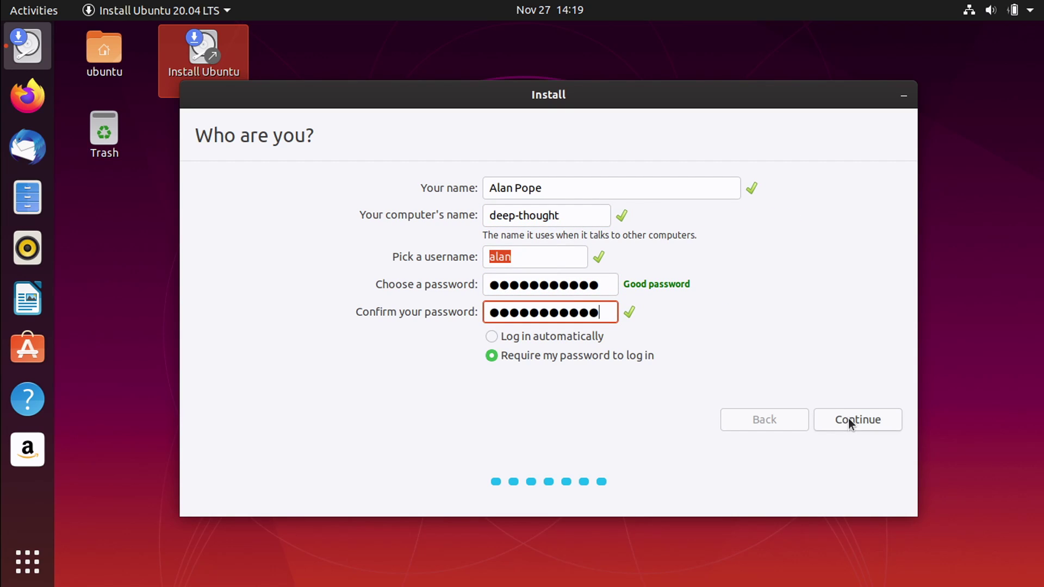
pyautogui.click(849, 418)
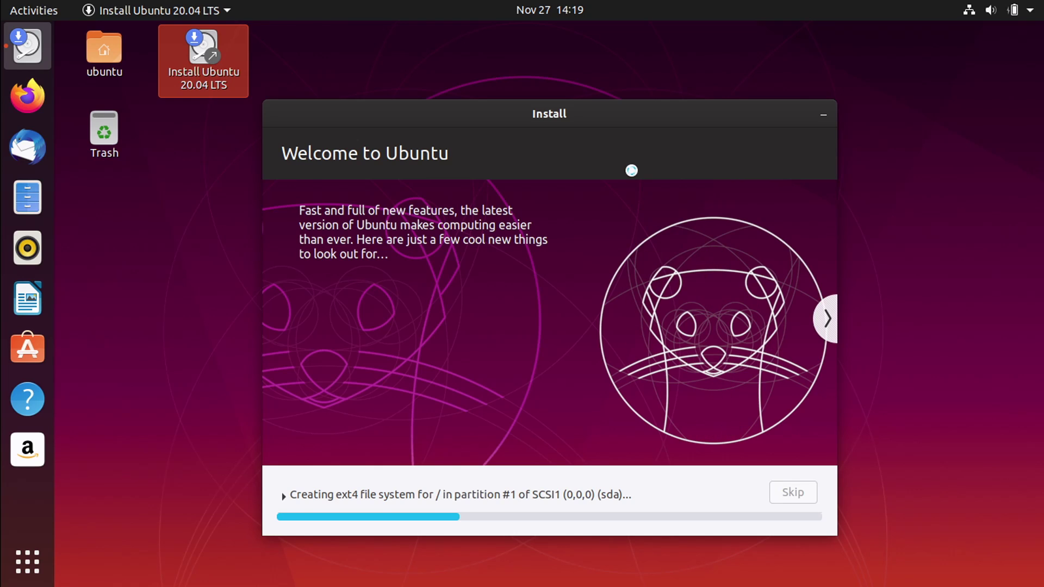
pyautogui.moveTo(654, 119)
pyautogui.mouseDown()
pyautogui.moveTo(687, 400)
pyautogui.moveTo(687, 503)
pyautogui.moveTo(655, 104)
pyautogui.mouseUp()
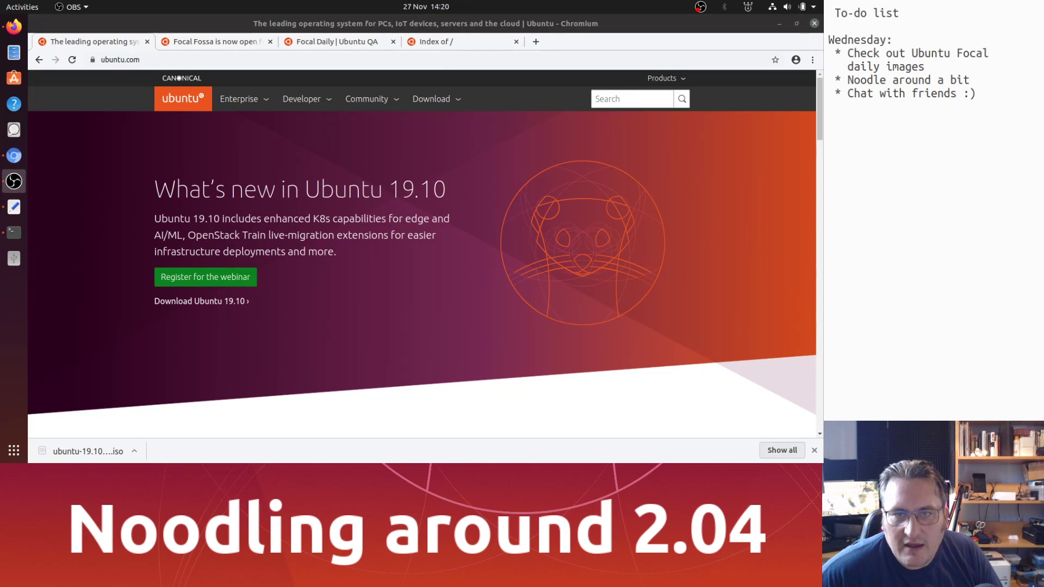
# - Go to the browser's Focal Daily tracker tab and open the Focal Daily milestone's build list
pyautogui.hotkey('alt', 'Tab')
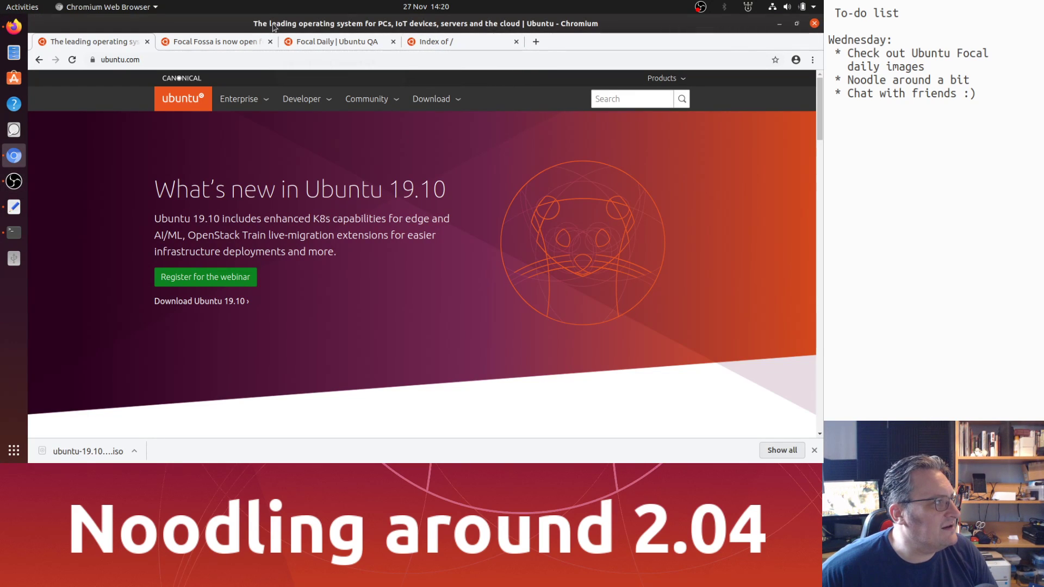
pyautogui.click(308, 41)
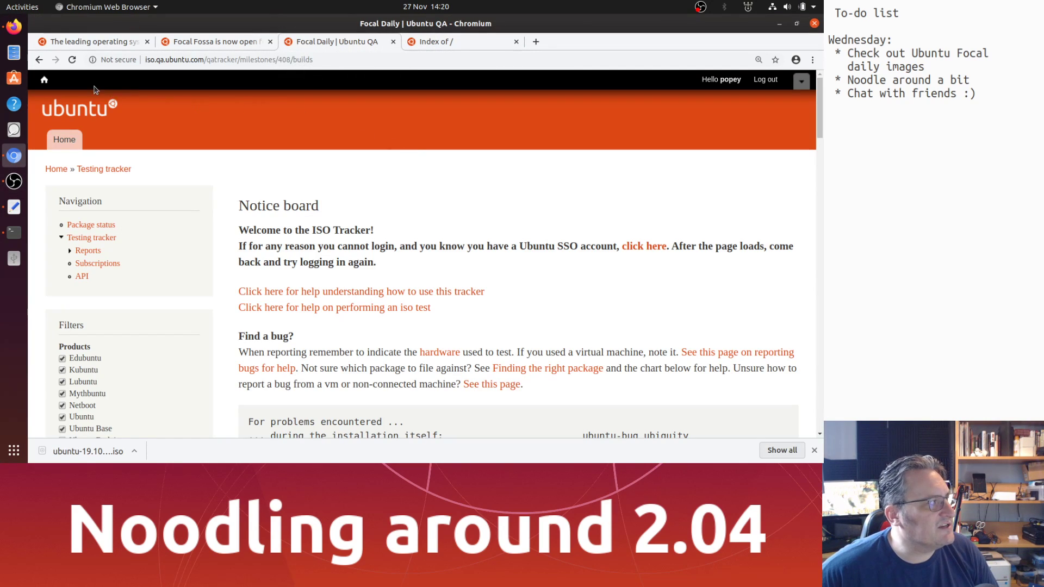
pyautogui.click(81, 113)
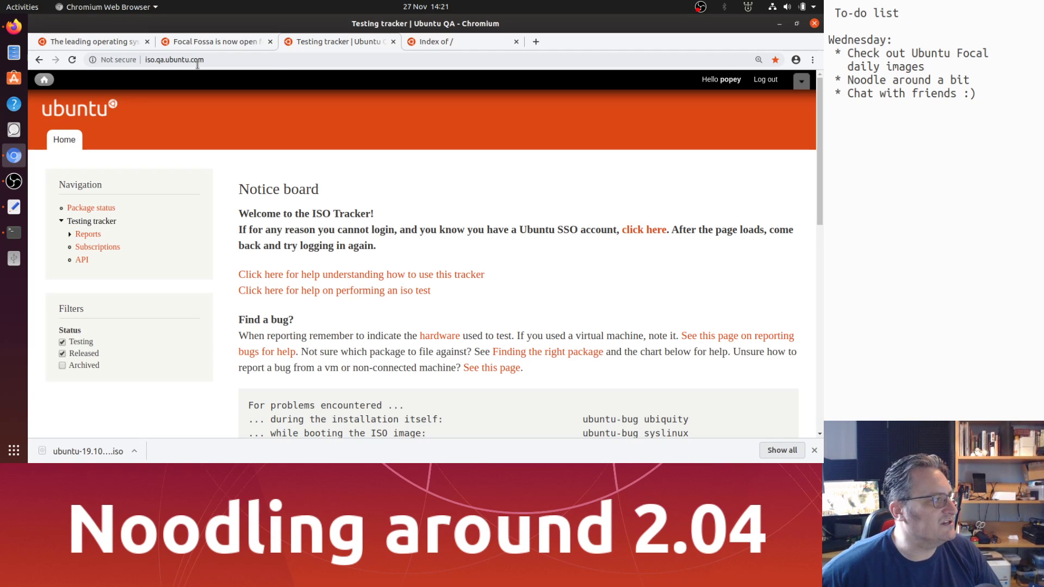
pyautogui.scroll(-4, 337, 168)
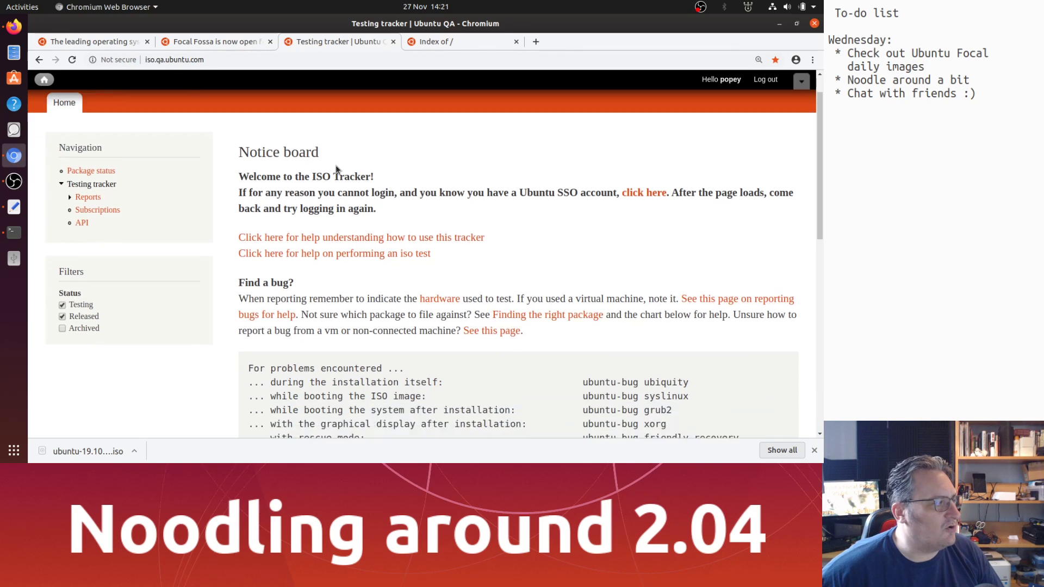
pyautogui.scroll(-4, 337, 168)
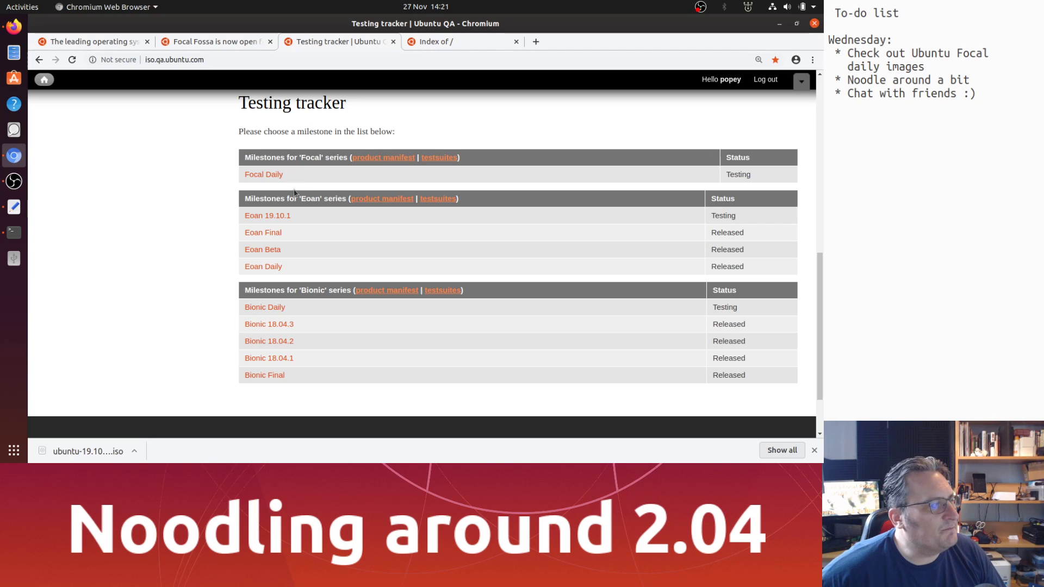
pyautogui.click(269, 175)
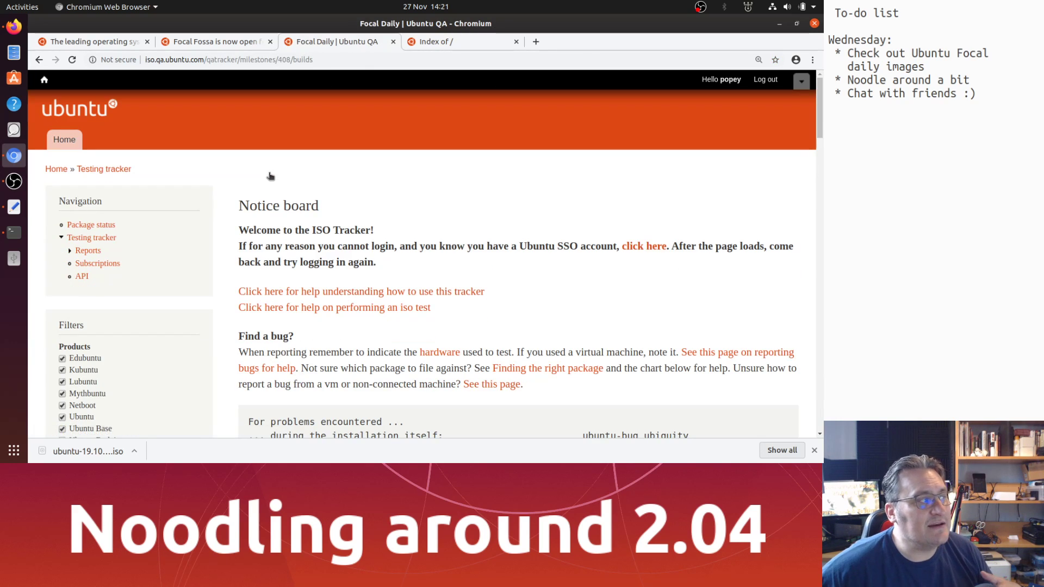
pyautogui.scroll(-15, 430, 193)
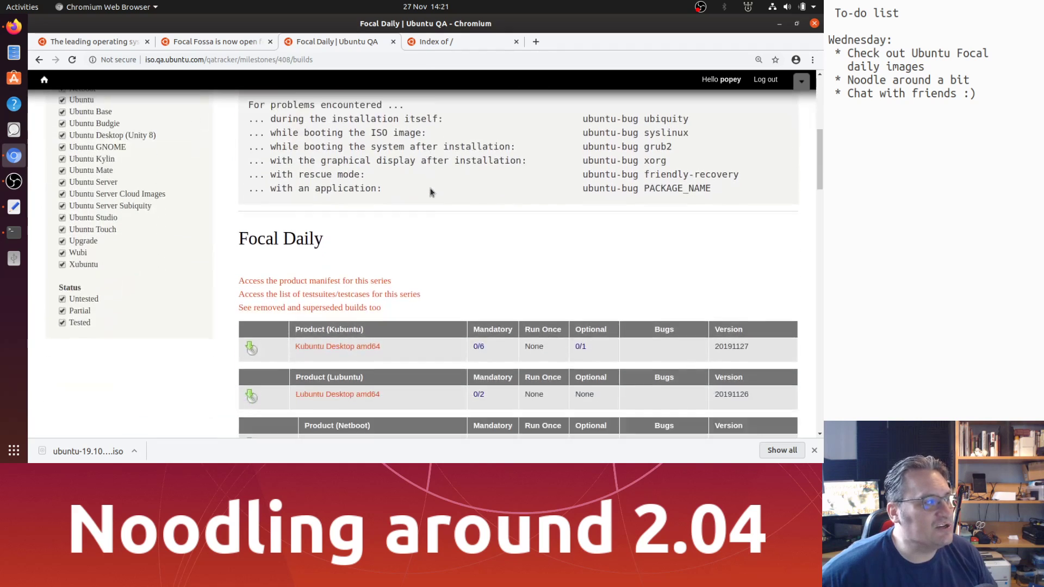
pyautogui.scroll(-8, 430, 193)
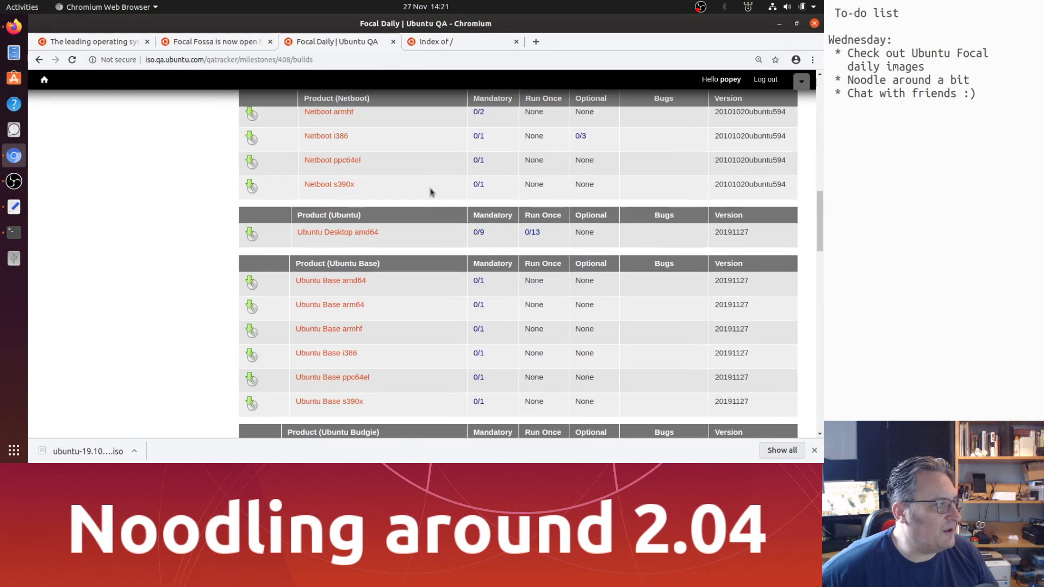
# - Open the Ubuntu Desktop amd64 testcases and scroll through the list
pyautogui.click(336, 140)
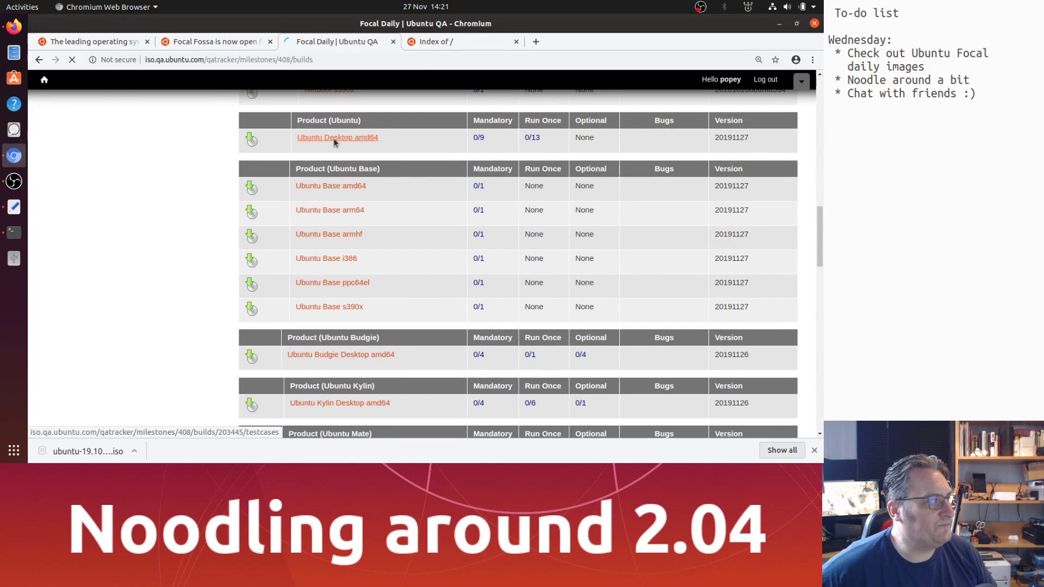
pyautogui.scroll(-5, 427, 256)
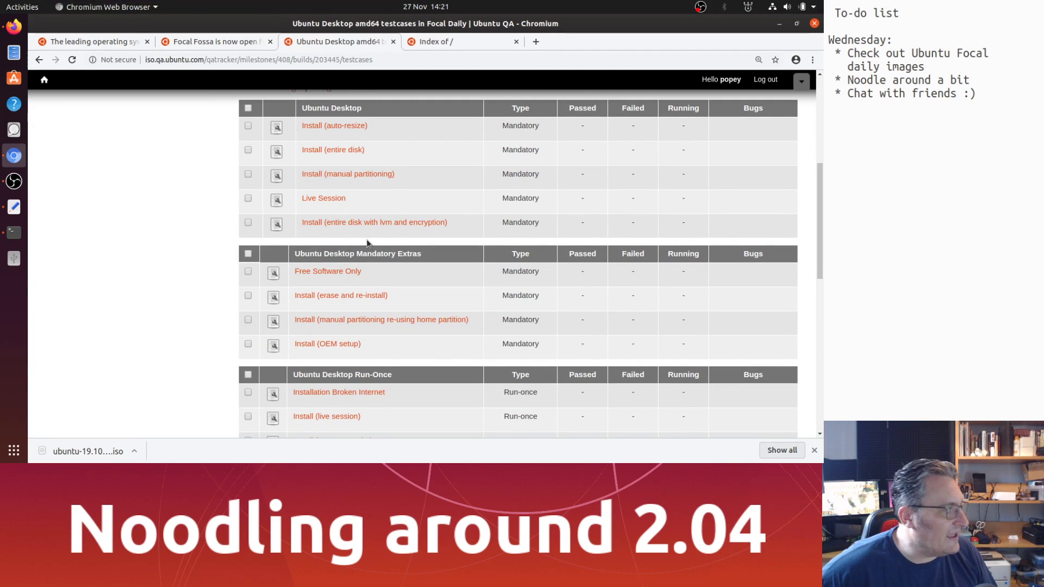
pyautogui.scroll(-3, 475, 308)
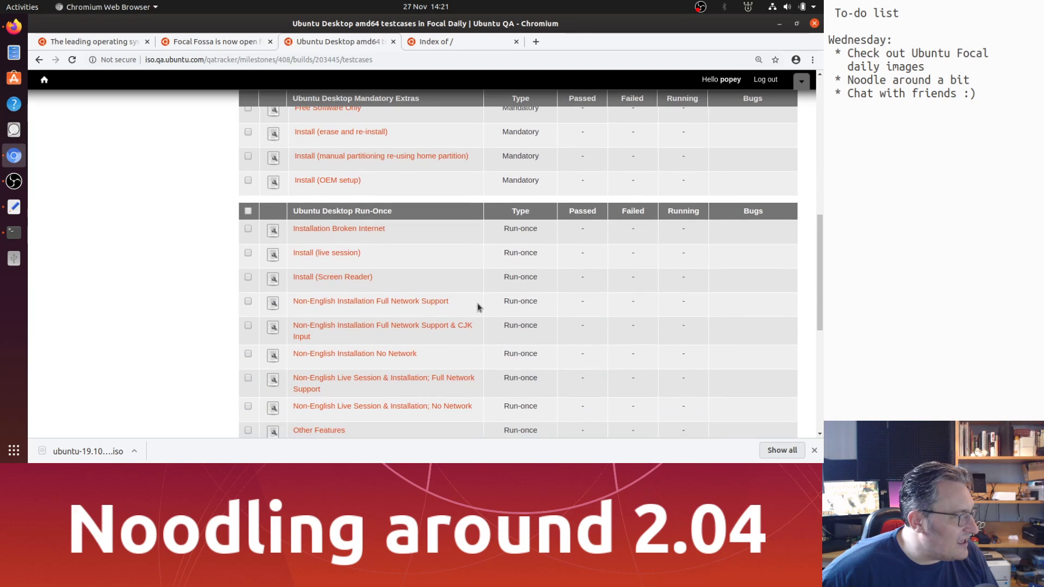
pyautogui.scroll(-2, 479, 307)
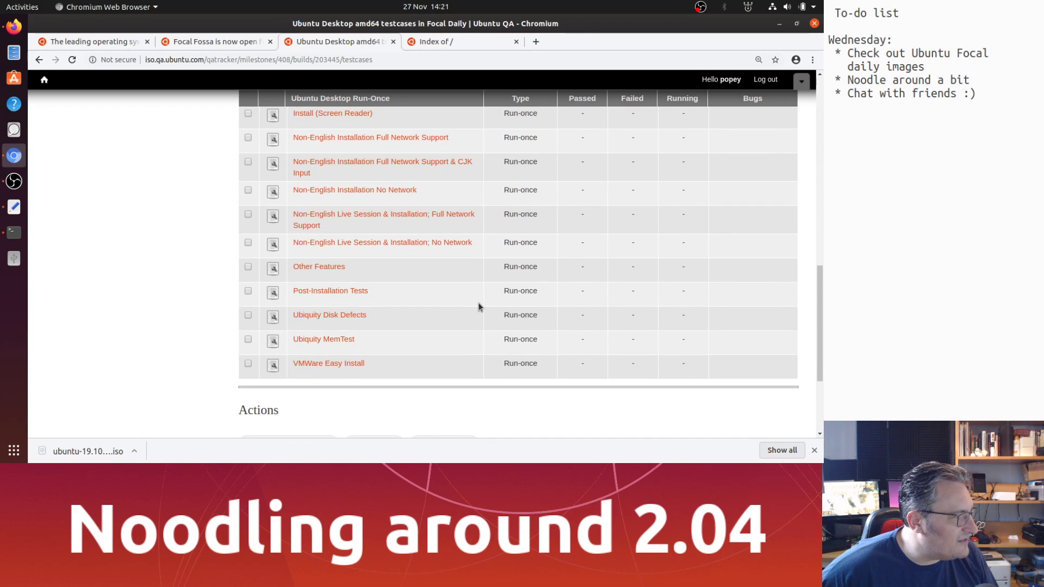
pyautogui.scroll(4, 480, 307)
pyautogui.scroll(3, 478, 307)
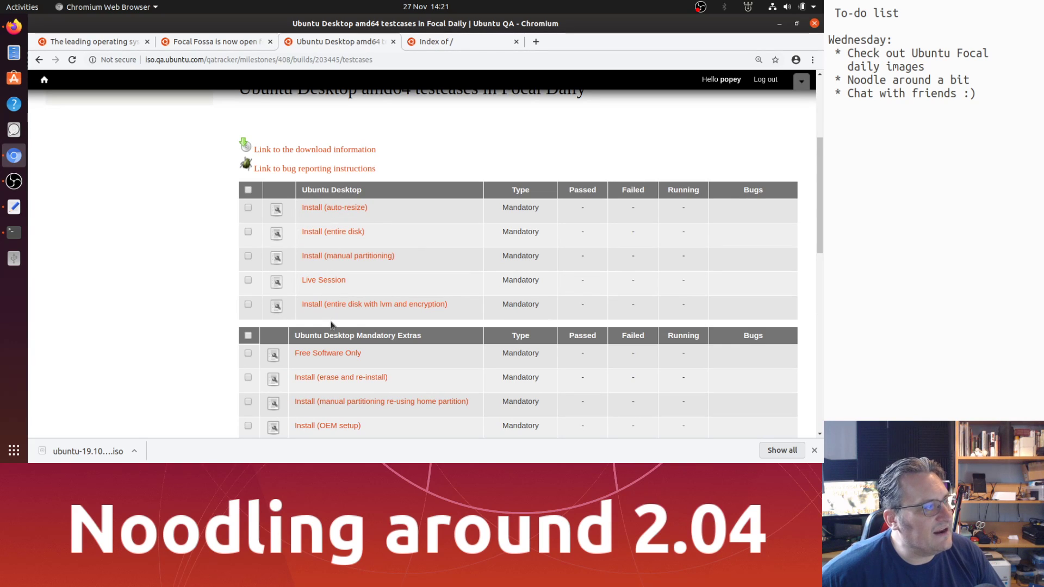
# - Read through the Install (auto-resize) testcase steps and result form, then return to the testcases
pyautogui.click(342, 208)
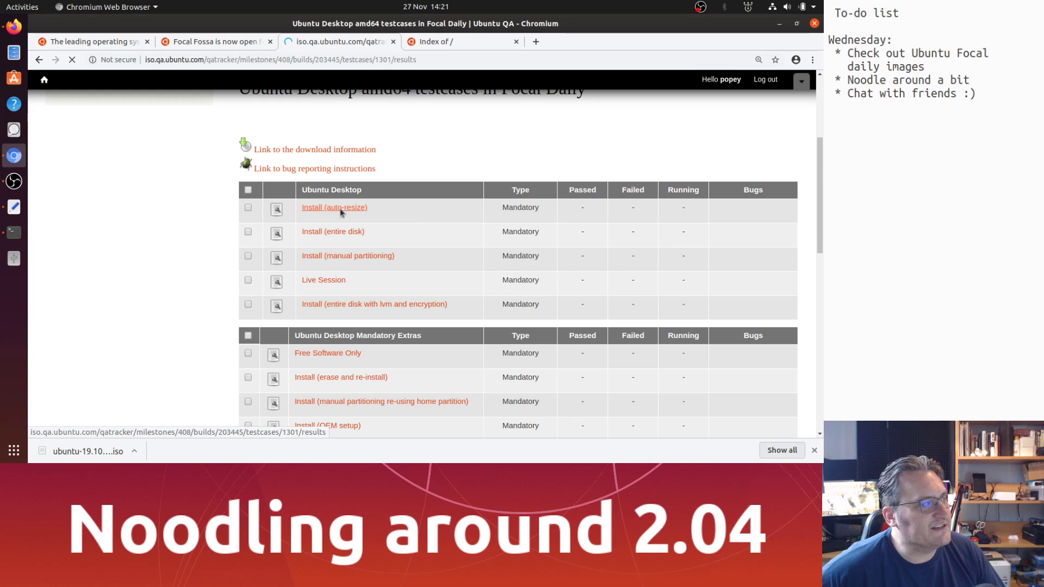
pyautogui.scroll(-4, 341, 212)
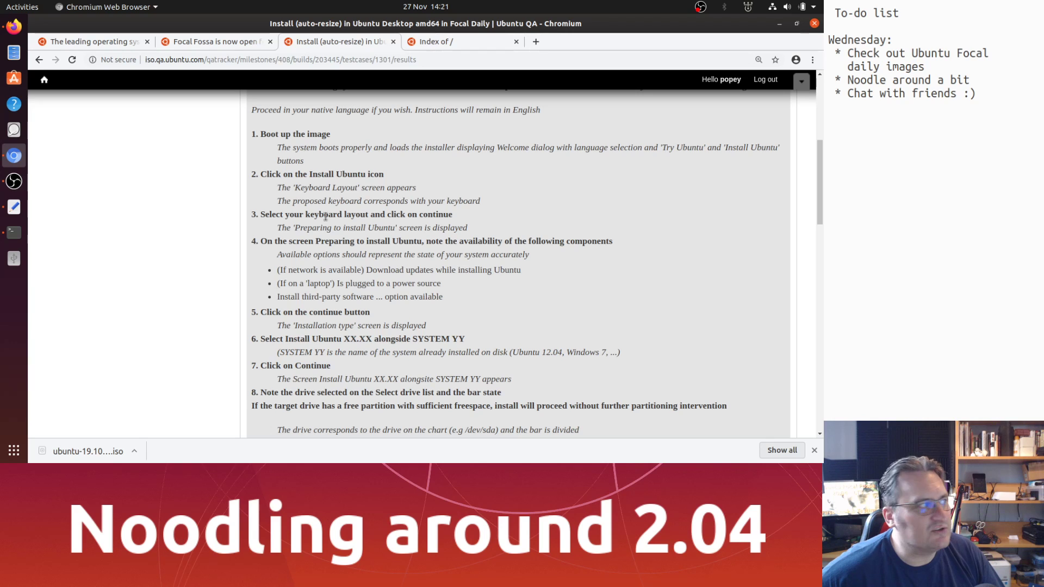
pyautogui.scroll(-10, 325, 217)
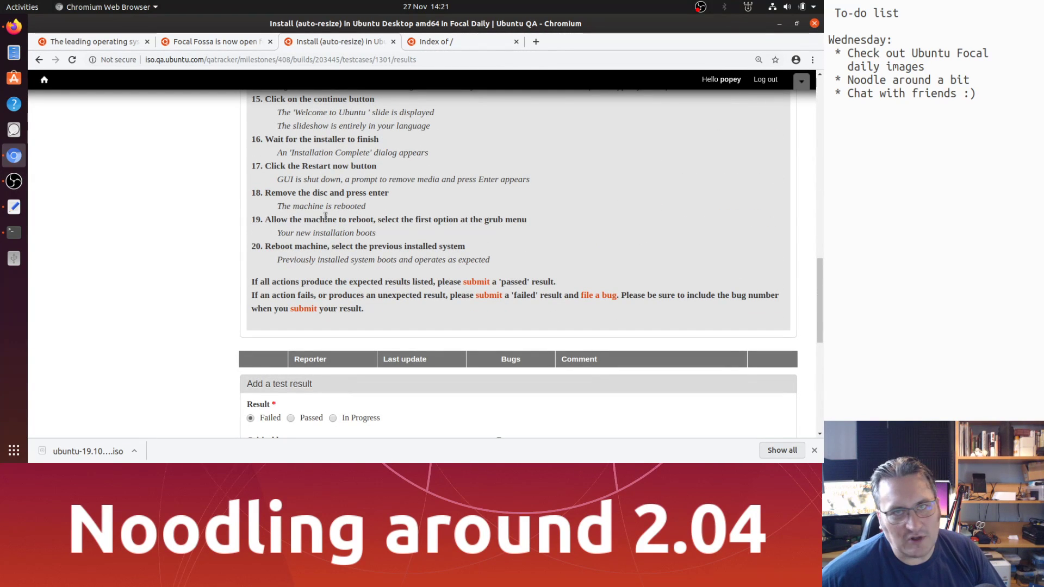
pyautogui.scroll(-5, 325, 216)
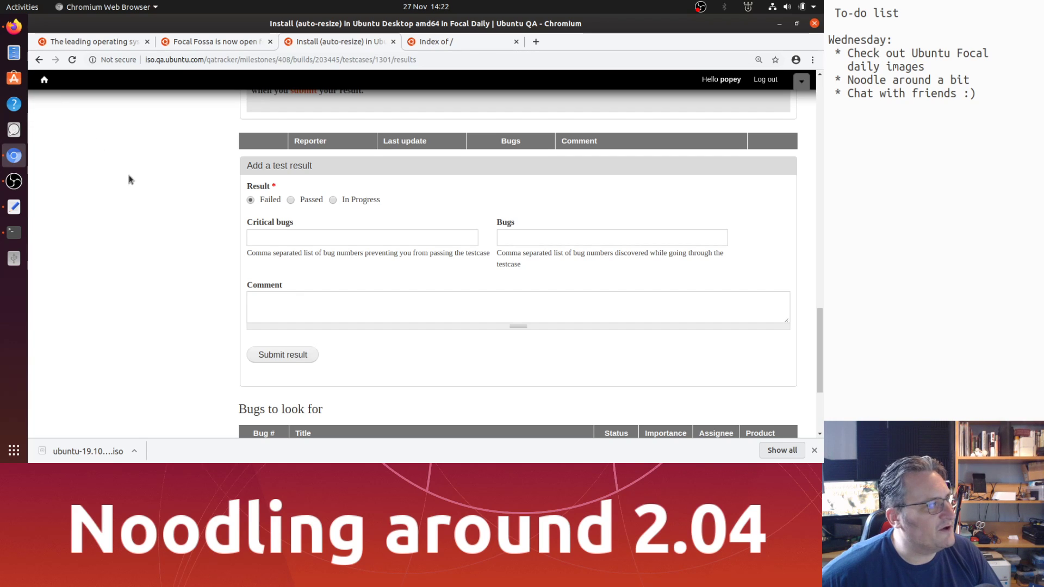
pyautogui.click(41, 60)
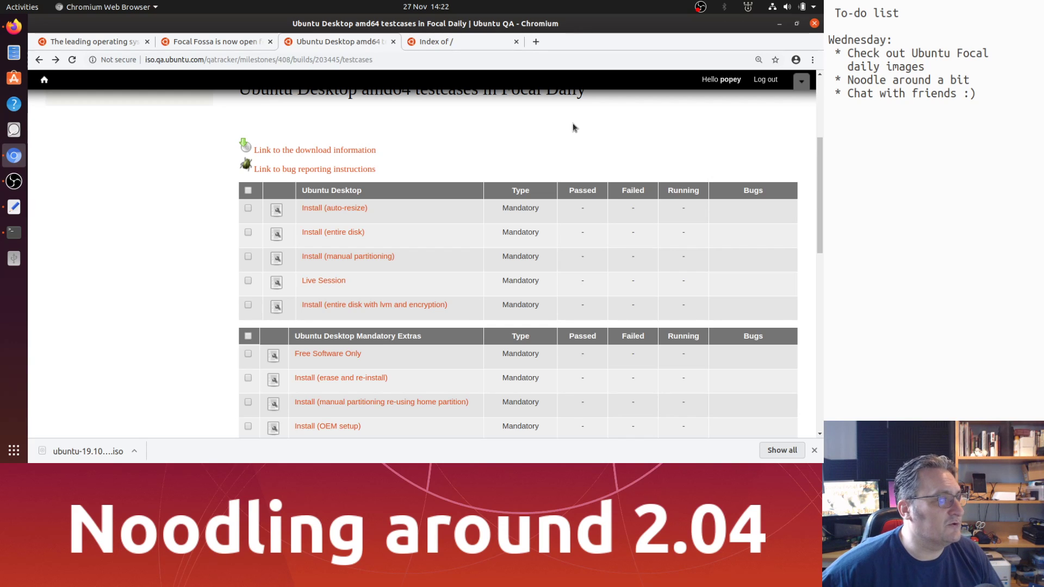
# - Scroll back to the top of the Ubuntu Desktop amd64 testcases and switch windows briefly
pyautogui.scroll(4, 572, 127)
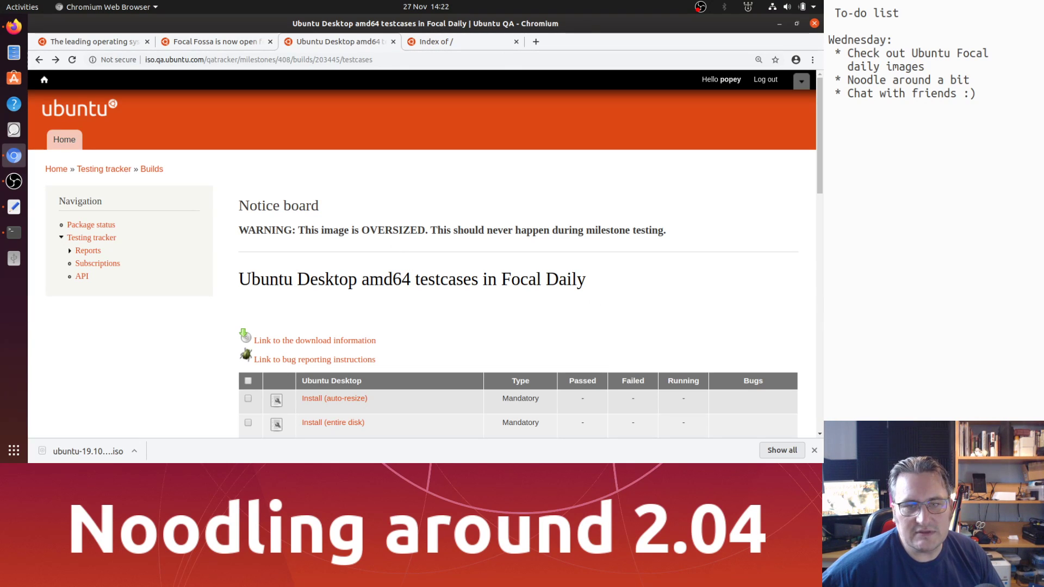
pyautogui.hotkey('alt', 'Tab')
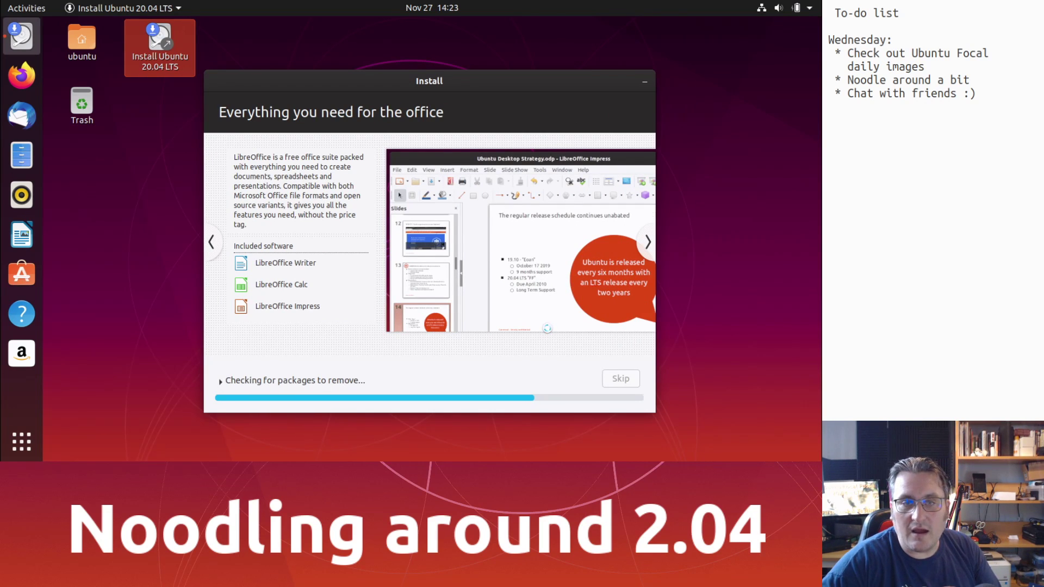
pyautogui.hotkey('alt', 'Tab')
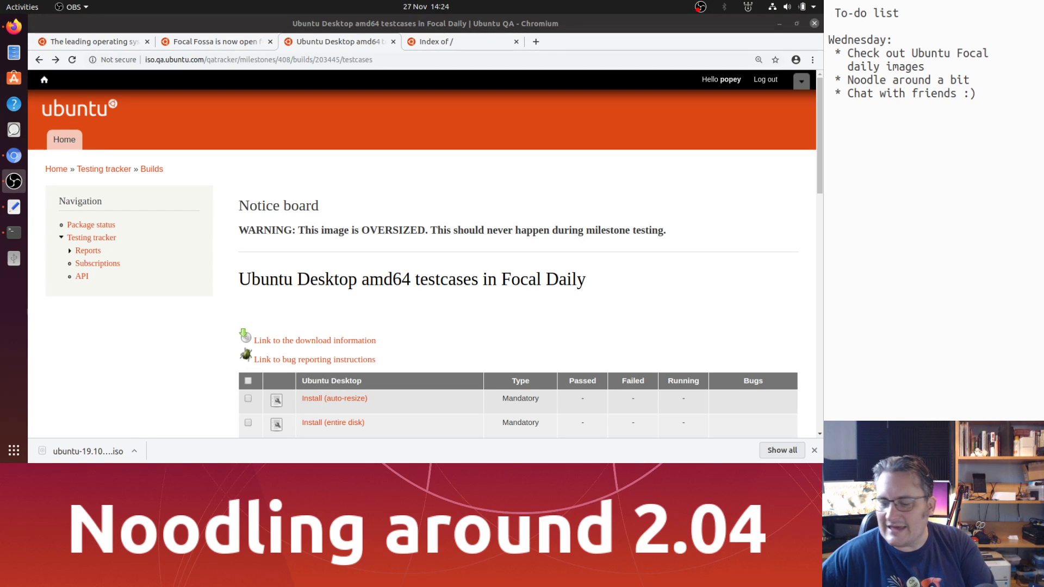
# - Load the Ubuntu mailing lists site (lists.ubuntu.com) in a new browser tab
pyautogui.click(472, 129)
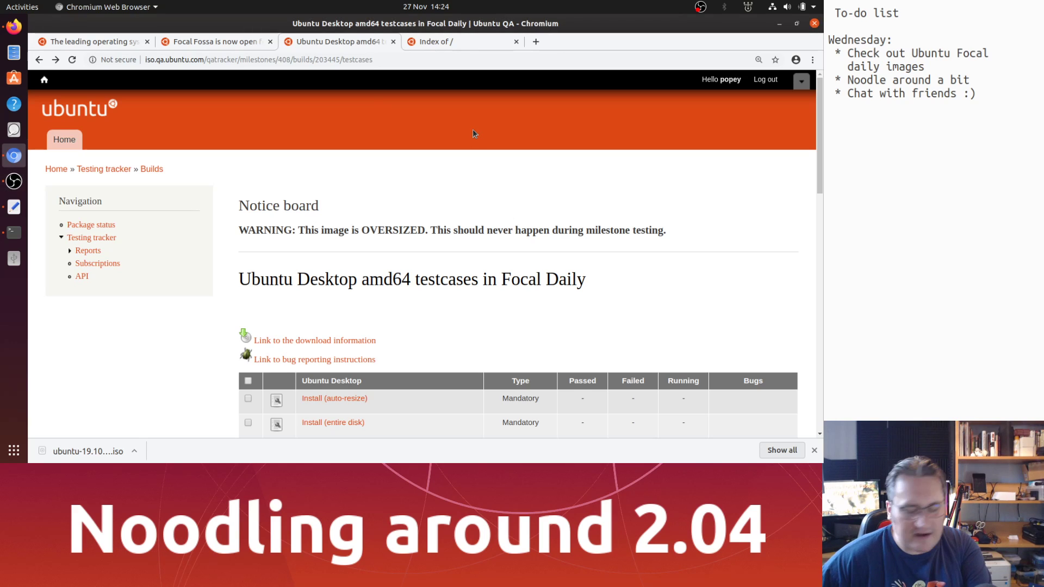
pyautogui.hotkey('ctrl', 't')
pyautogui.write('lis')
pyautogui.press('Return')
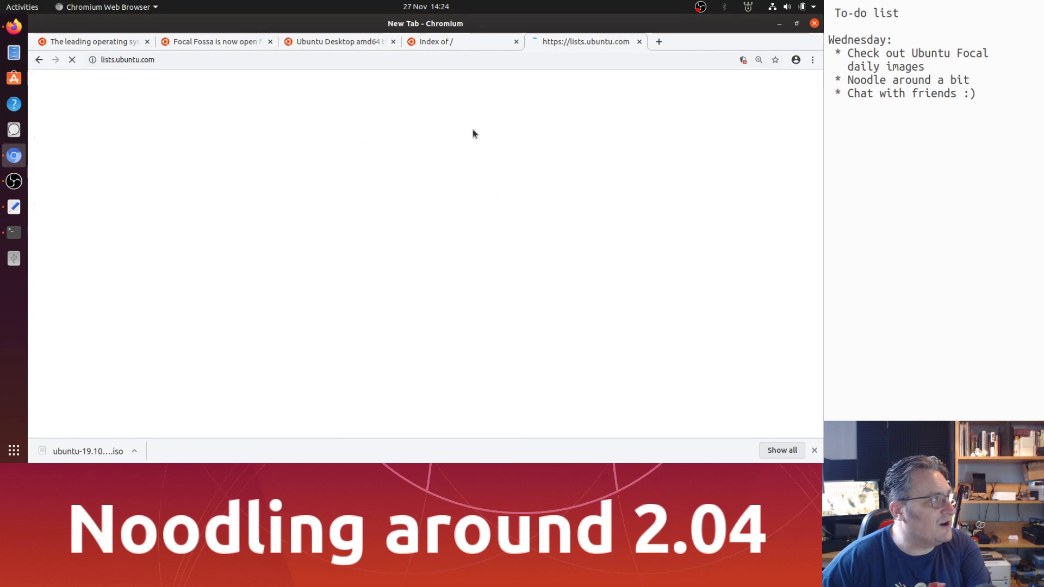
# - Find the focal-changes list by searching '-changes' and open its archives
pyautogui.hotkey('ctrl', 'f')
pyautogui.write('-change')
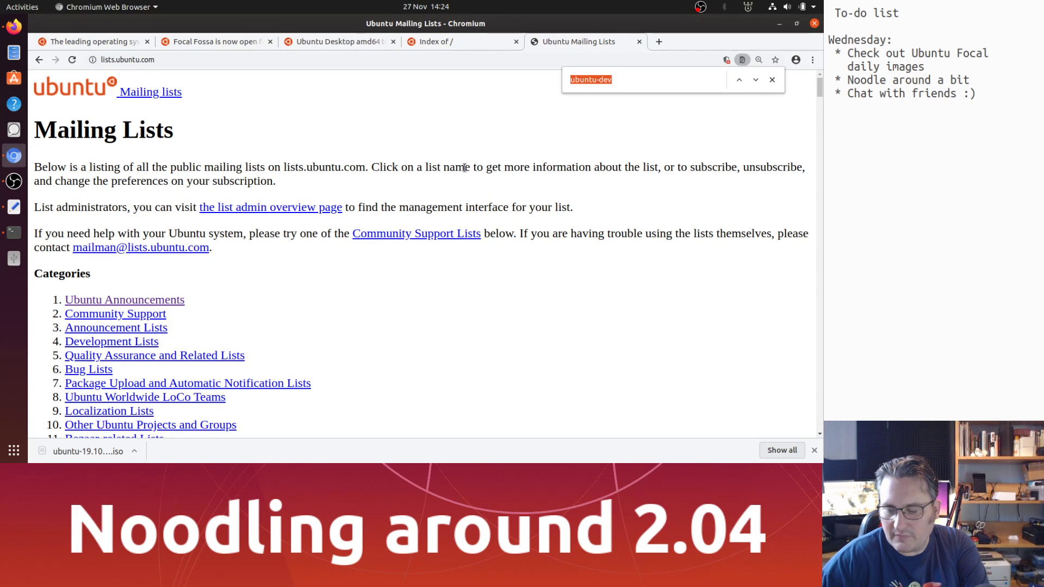
pyautogui.write('s')
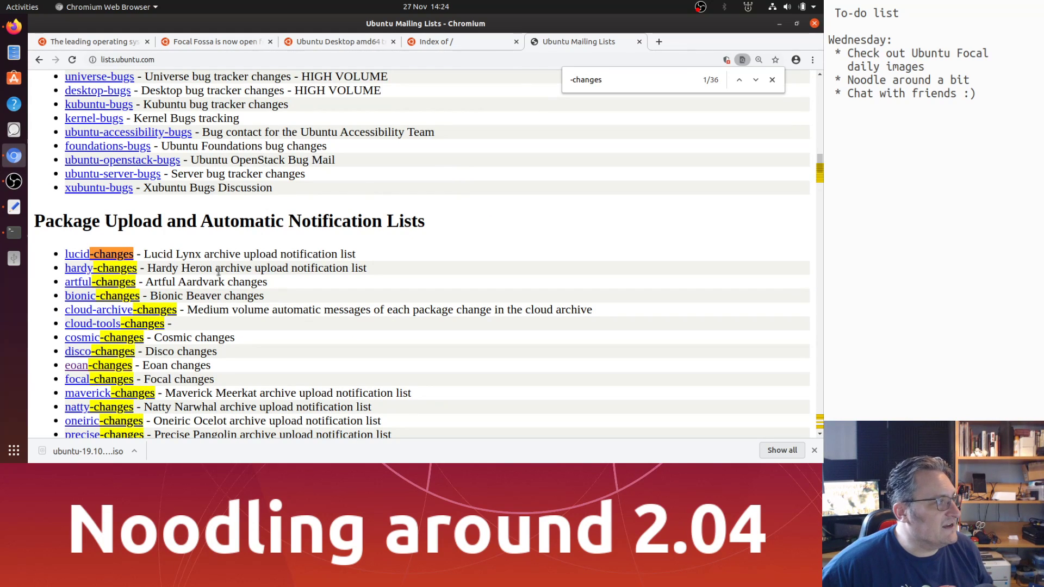
pyautogui.scroll(-3, 228, 292)
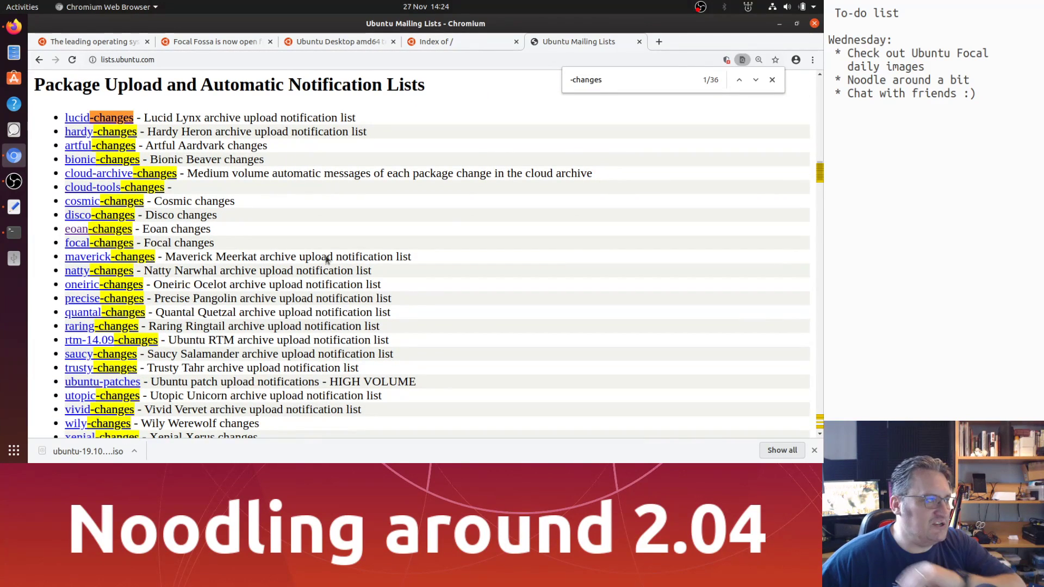
pyautogui.click(771, 80)
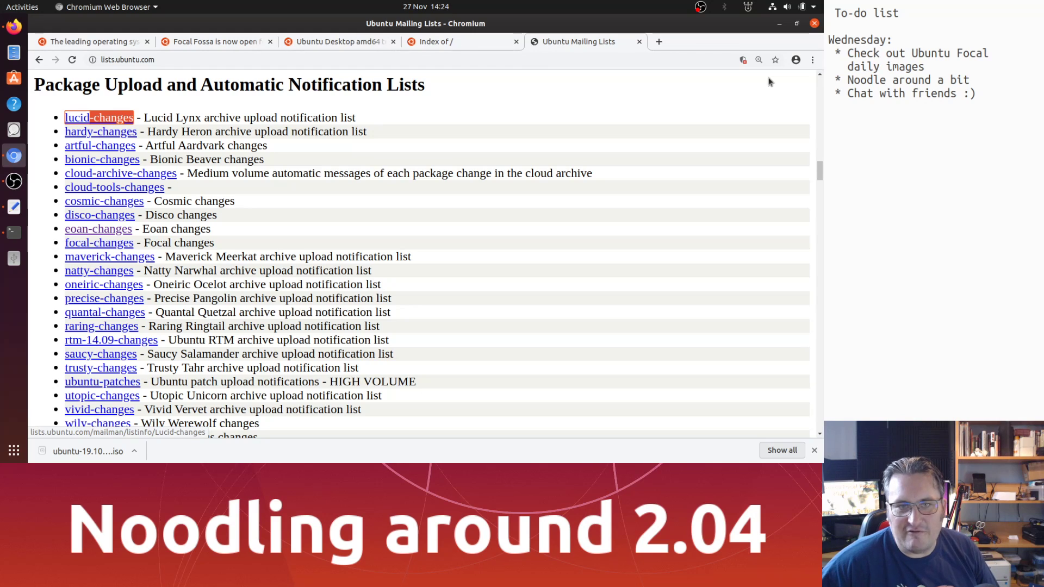
pyautogui.click(92, 245)
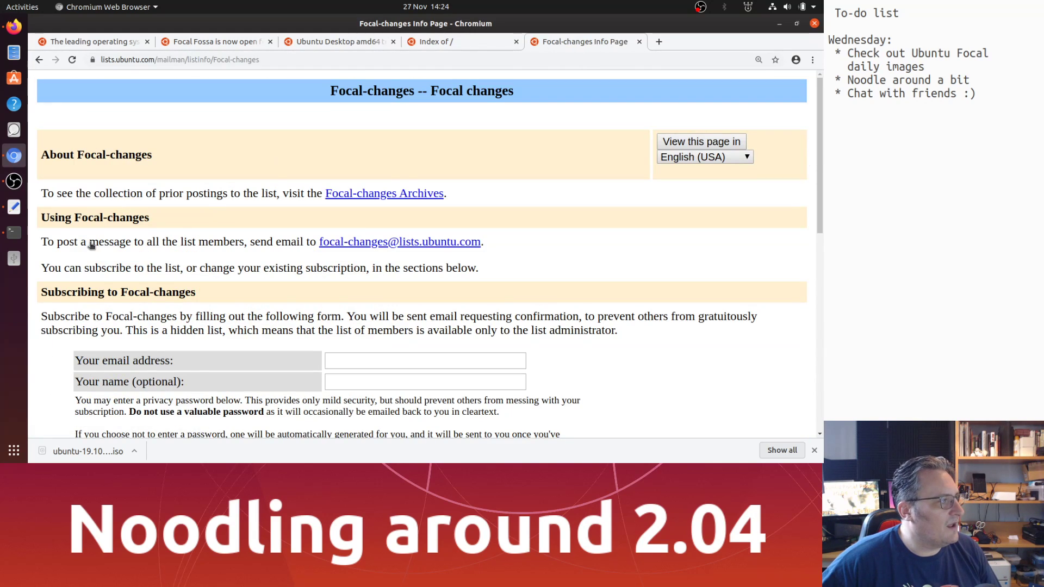
pyautogui.click(388, 198)
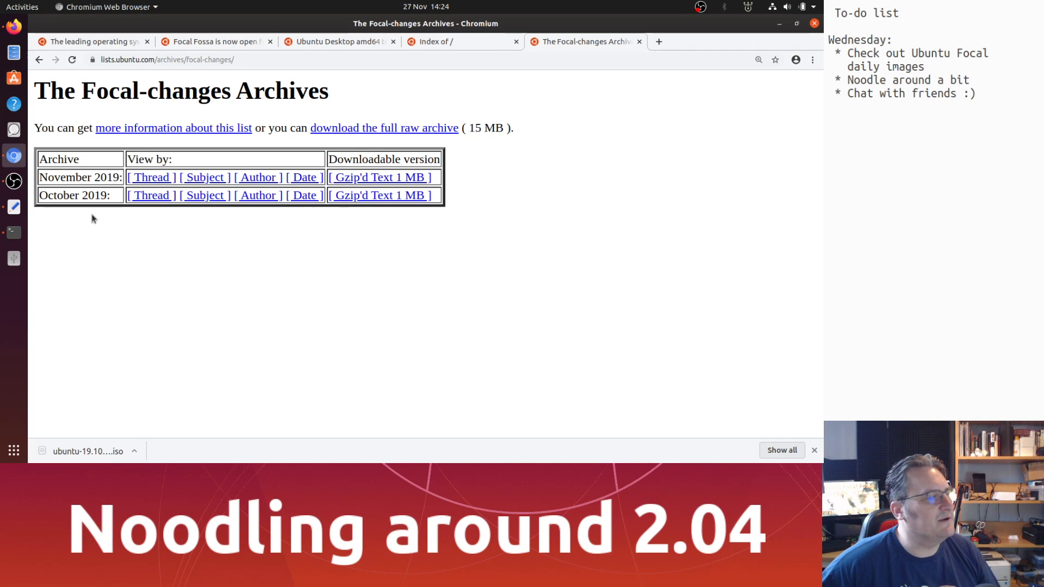
pyautogui.click(139, 198)
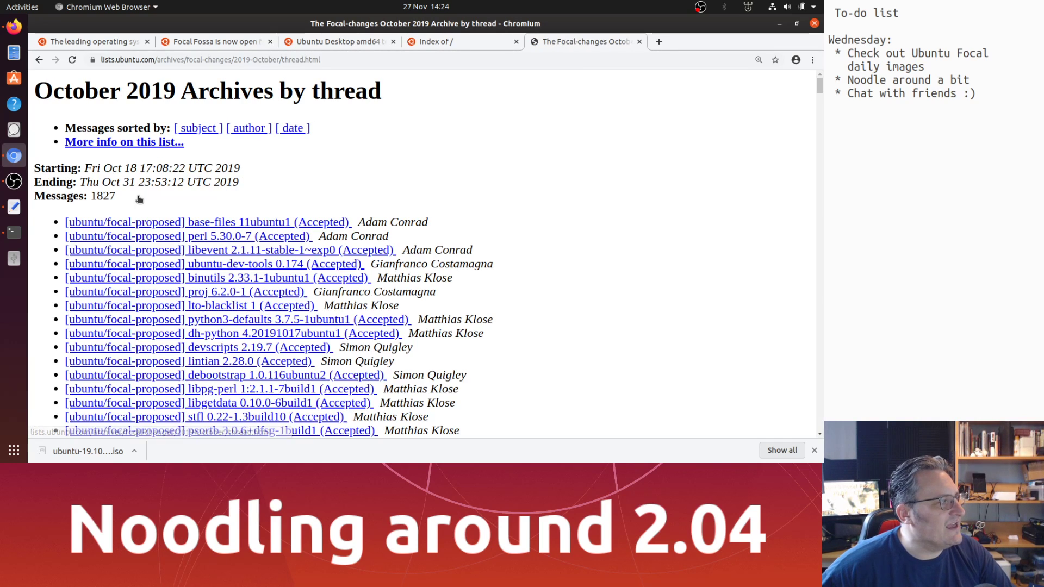
pyautogui.click(130, 43)
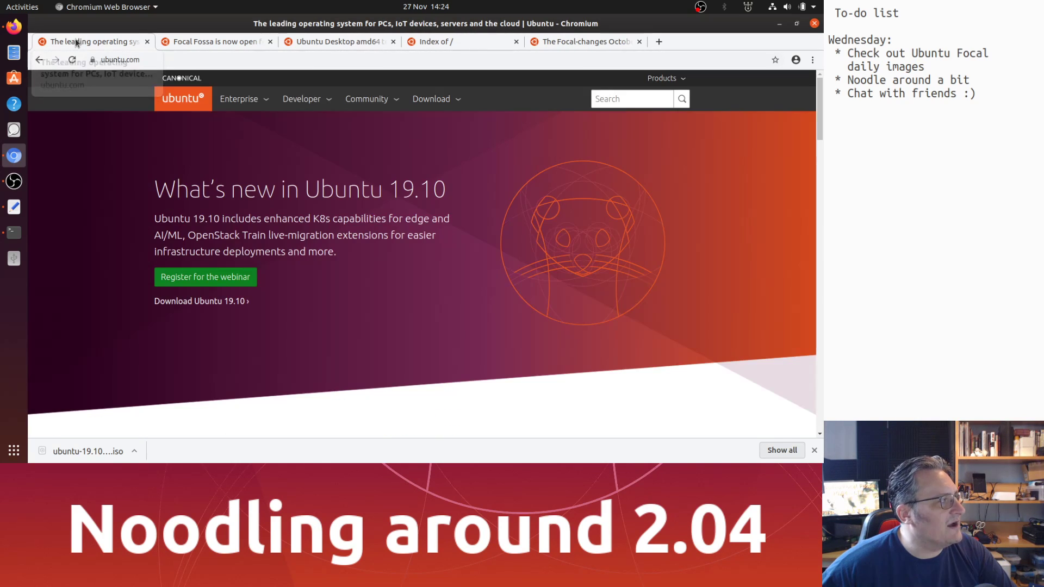
pyautogui.click(189, 48)
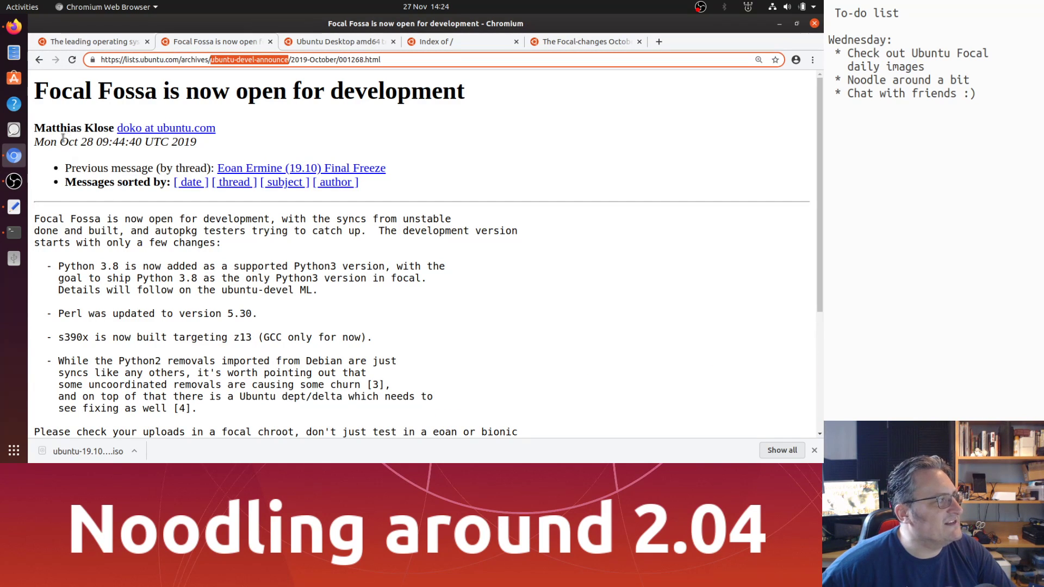
pyautogui.moveTo(63, 140); pyautogui.dragTo(112, 142)
pyautogui.click(112, 156)
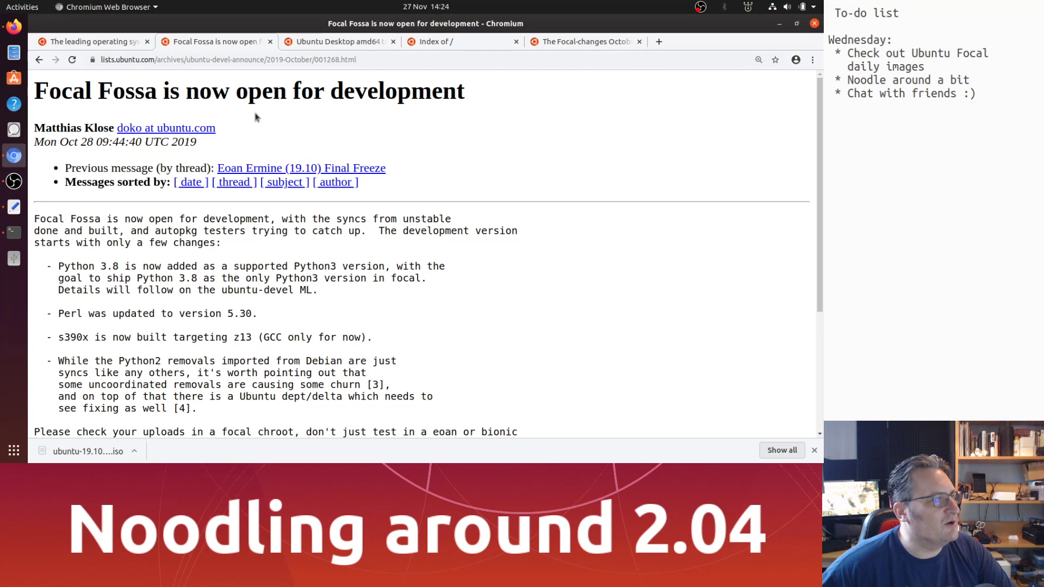
pyautogui.click(582, 42)
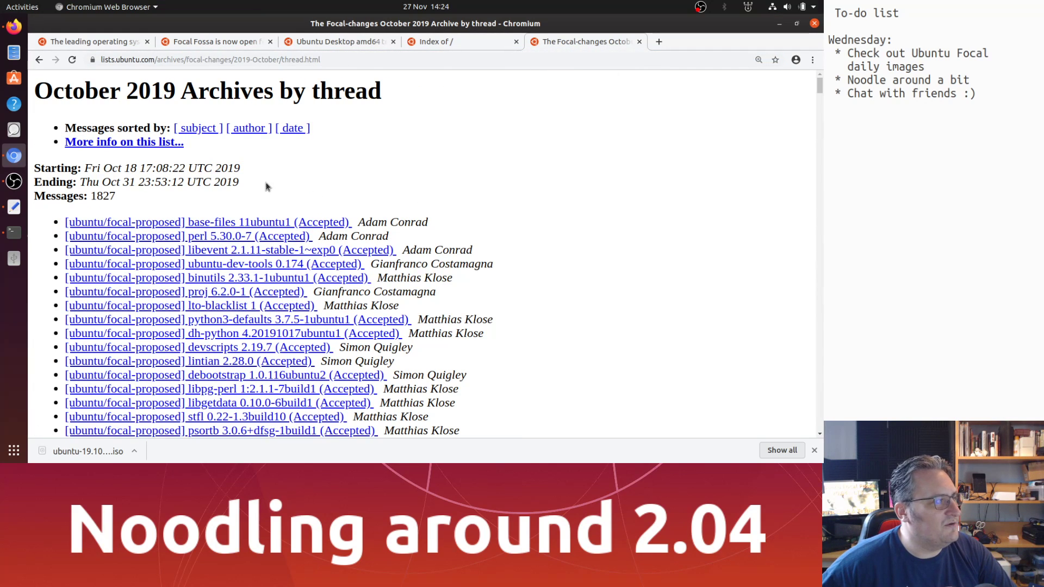
pyautogui.scroll(-3, 540, 210)
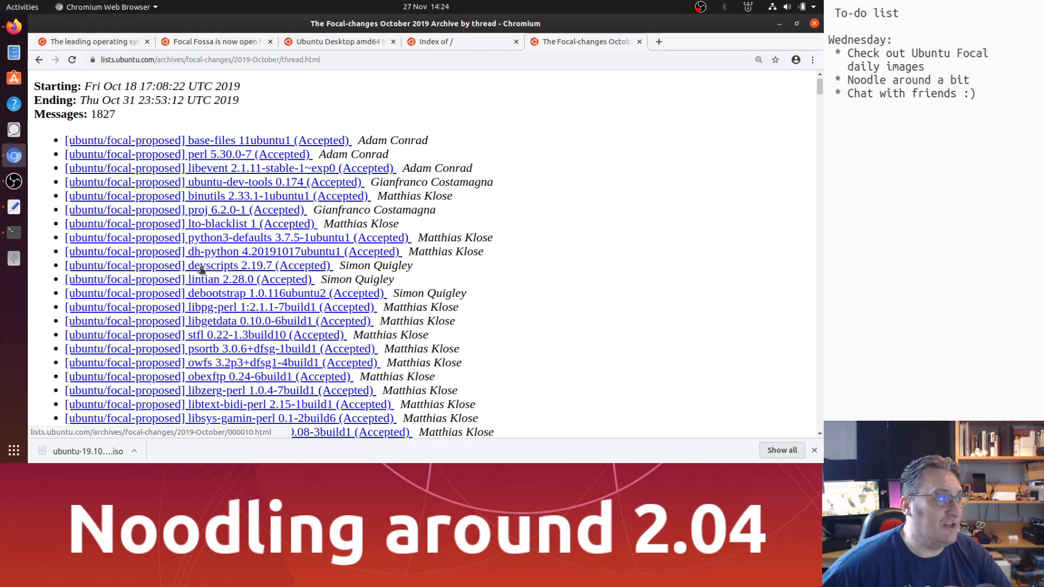
pyautogui.scroll(-2, 526, 304)
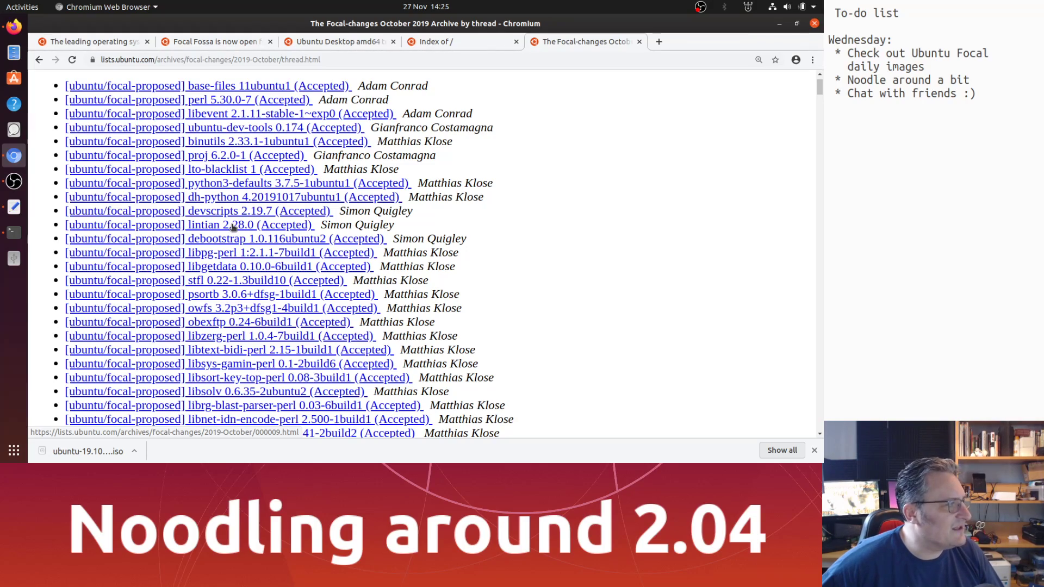
pyautogui.scroll(-4, 430, 328)
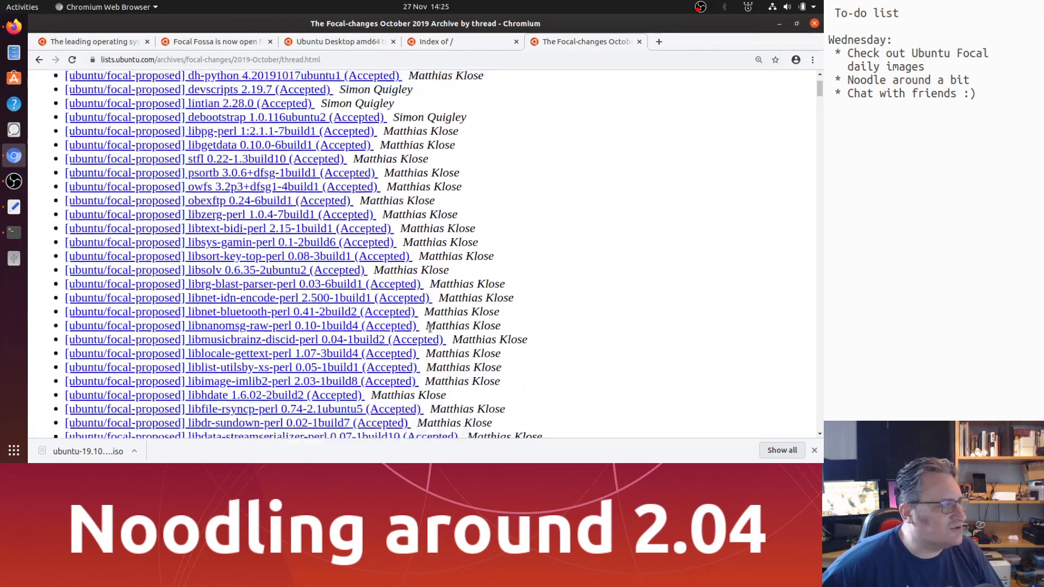
pyautogui.scroll(-10, 429, 327)
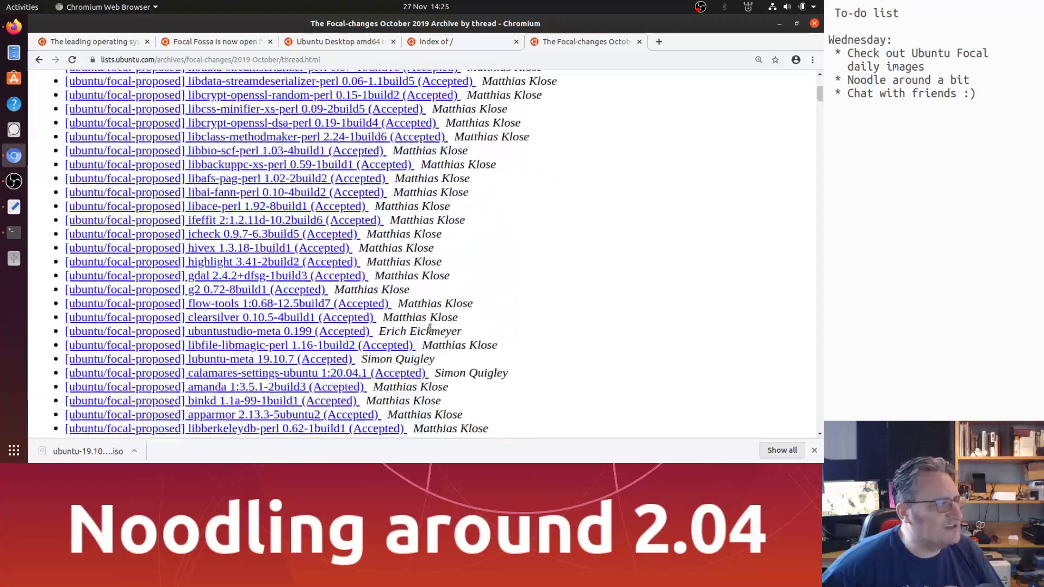
pyautogui.scroll(-15, 429, 327)
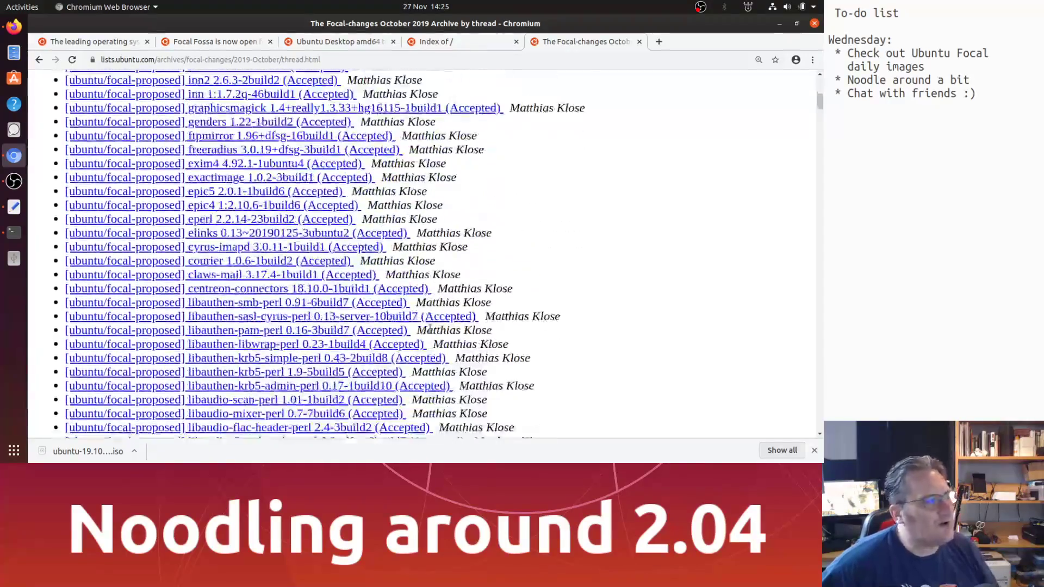
pyautogui.scroll(-15, 429, 328)
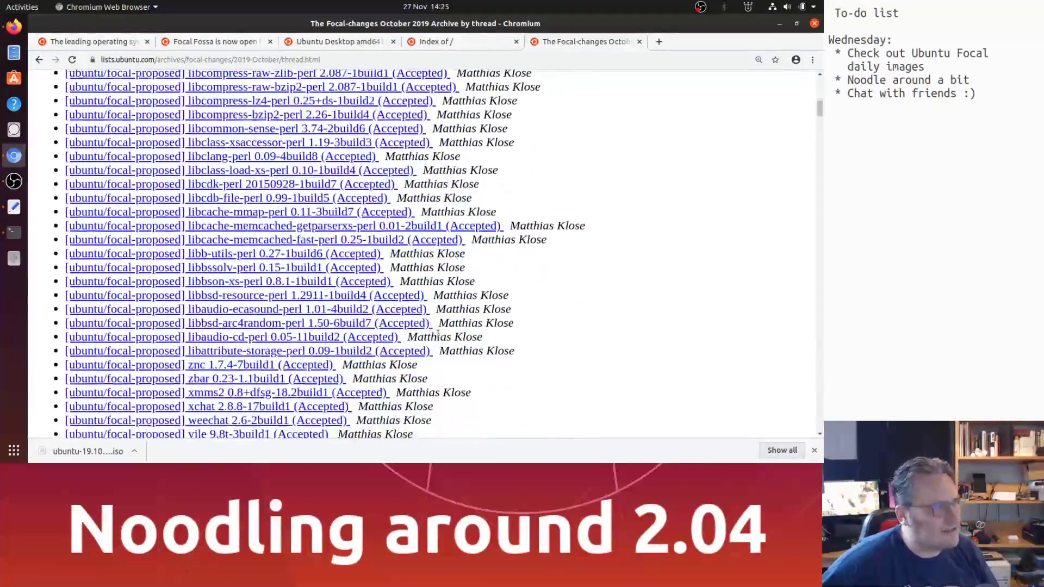
pyautogui.scroll(-15, 438, 334)
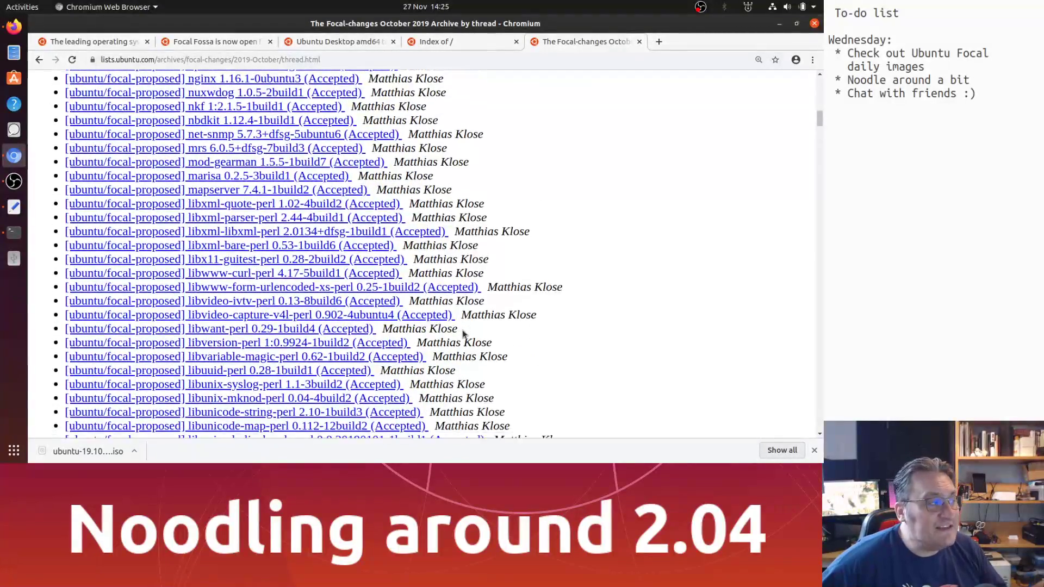
pyautogui.scroll(-10, 463, 333)
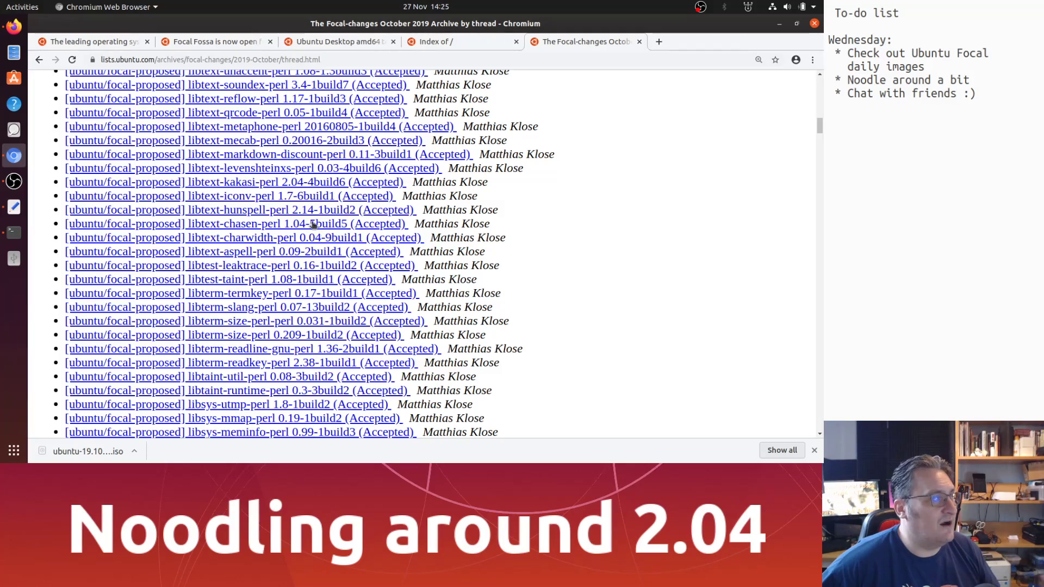
pyautogui.scroll(-15, 446, 278)
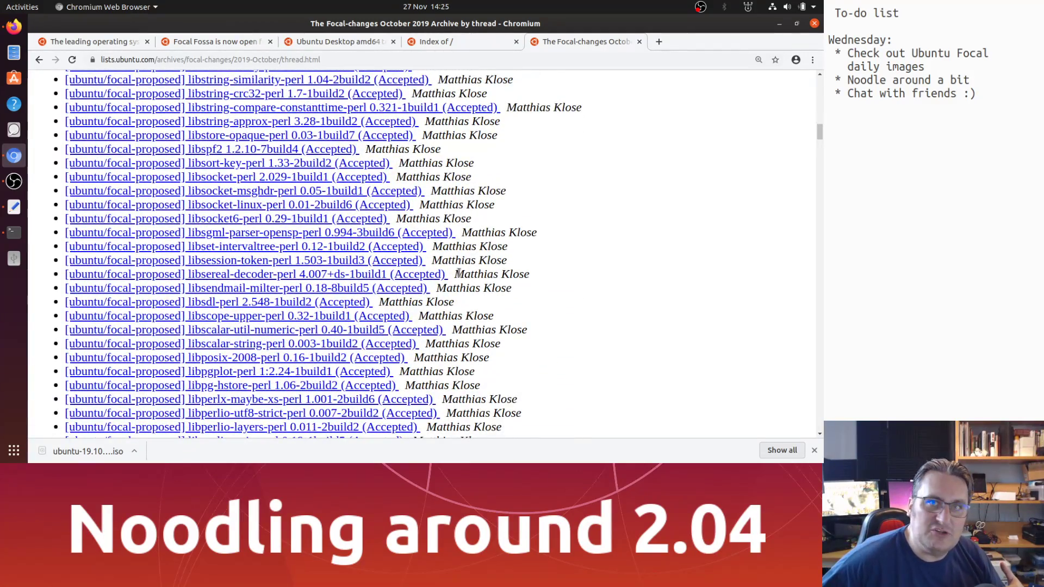
pyautogui.scroll(-15, 458, 273)
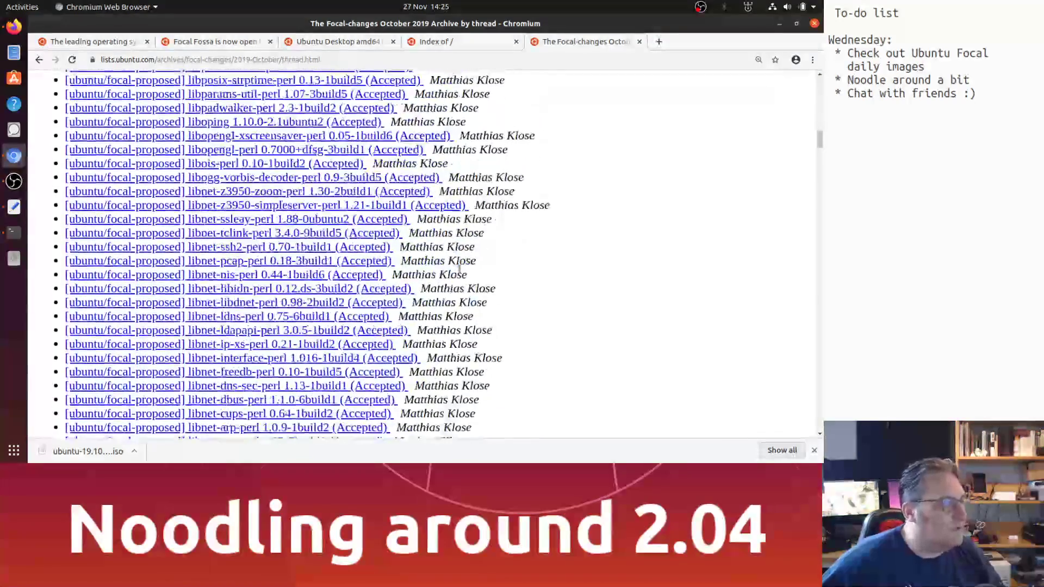
pyautogui.scroll(-15, 460, 268)
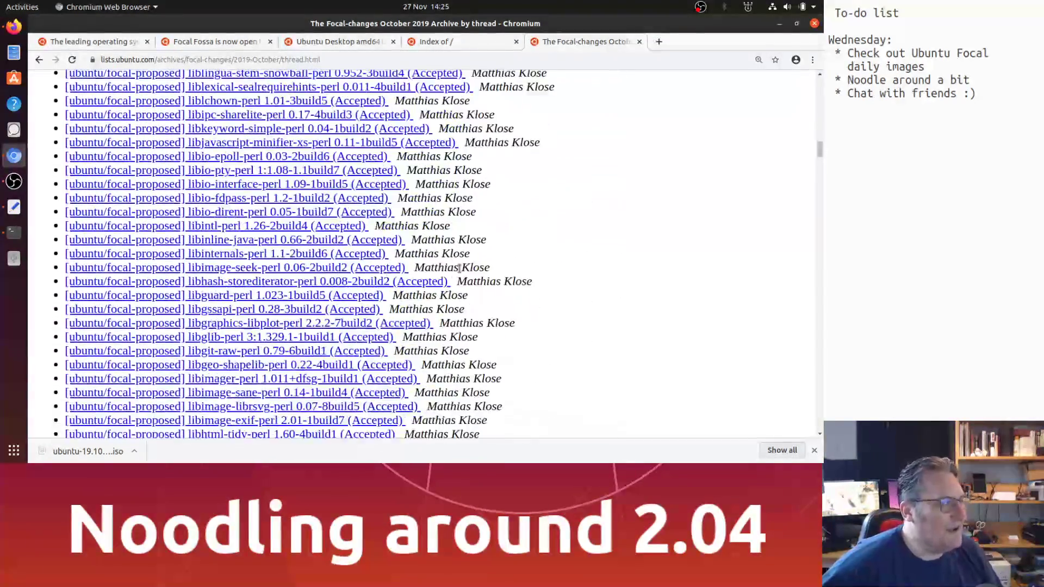
pyautogui.scroll(-5, 459, 268)
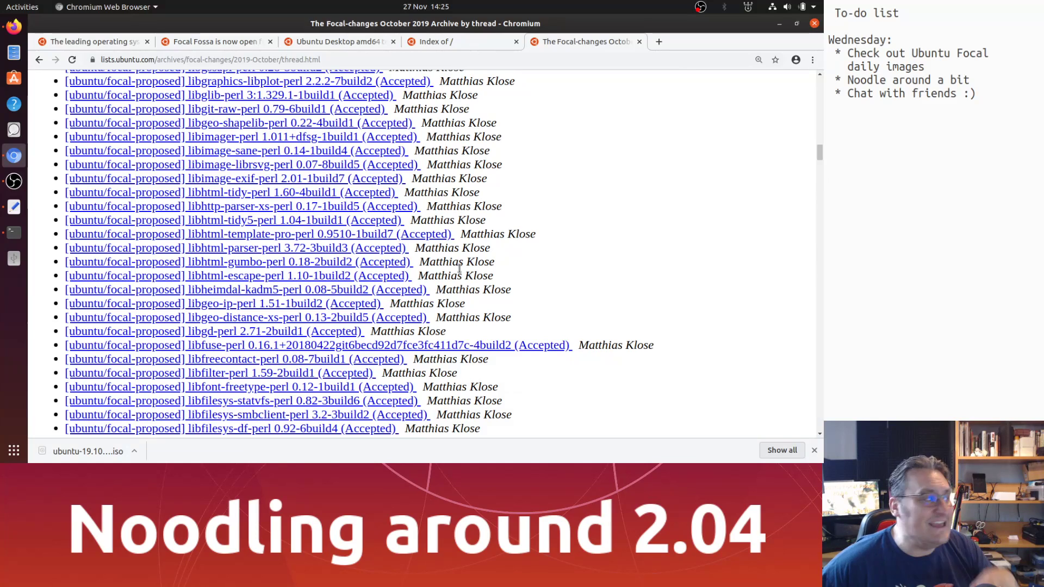
pyautogui.click(38, 61)
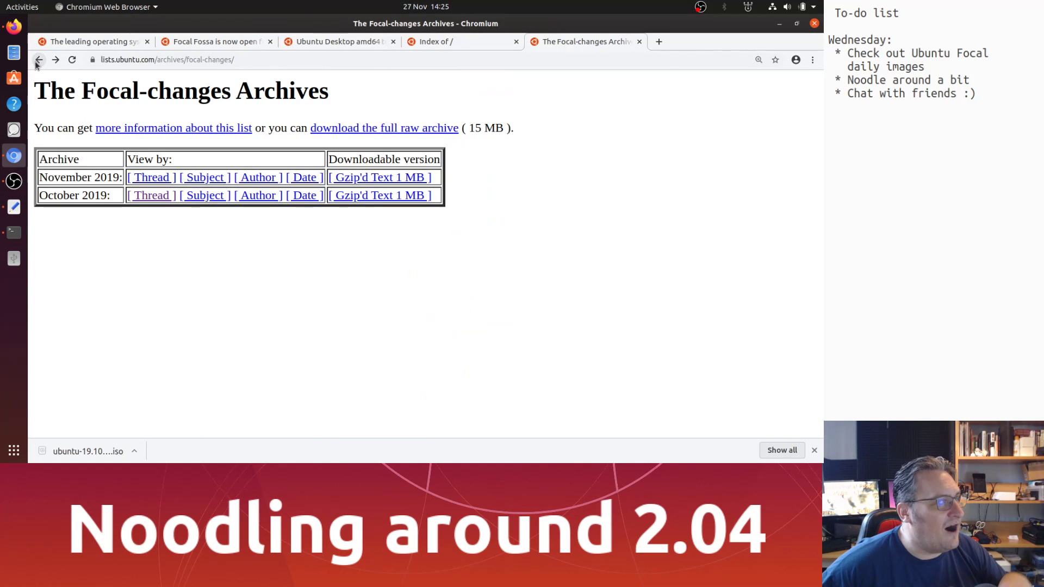
pyautogui.click(152, 178)
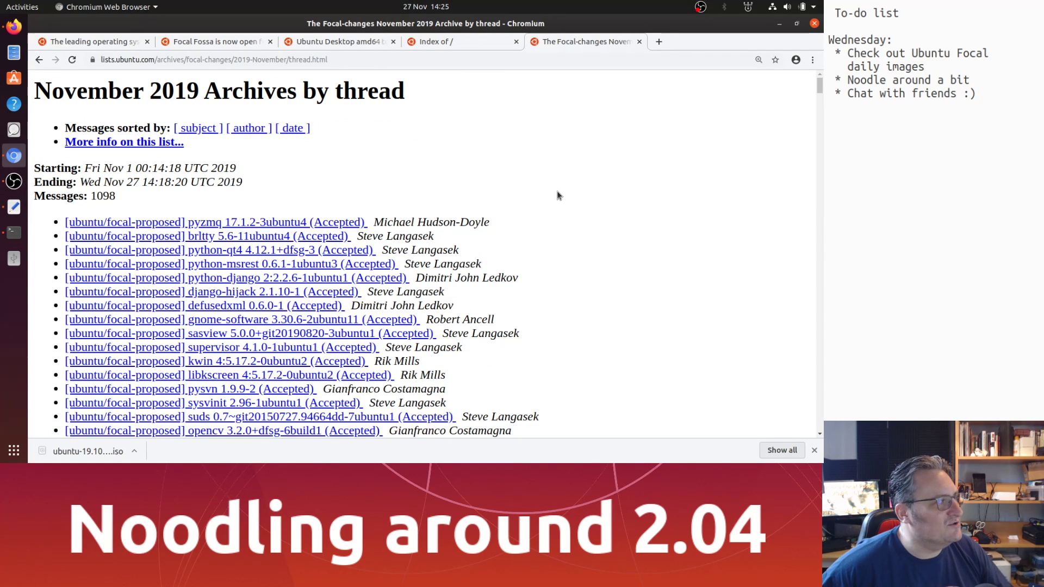
pyautogui.scroll(-6, 562, 195)
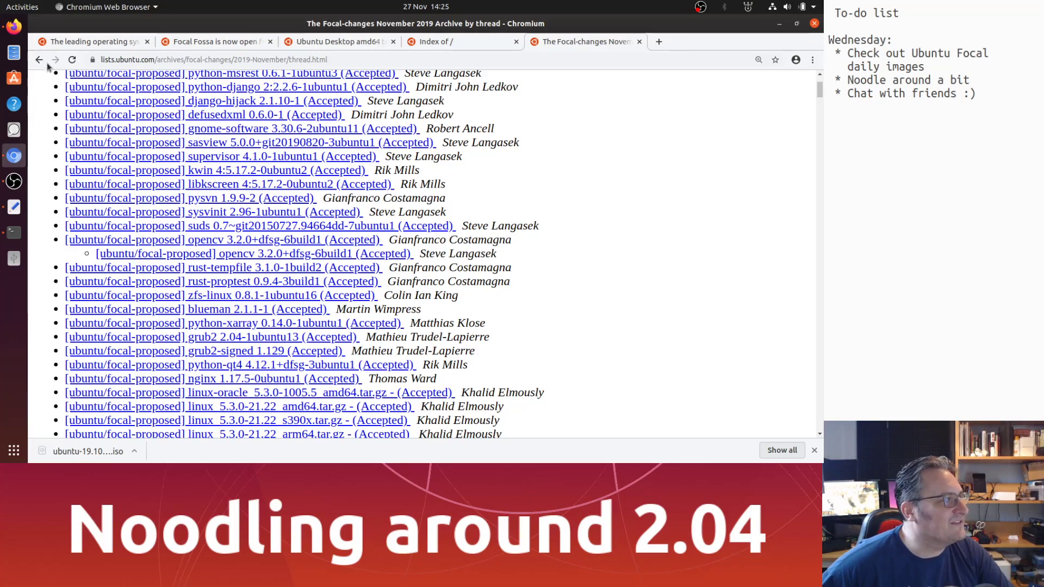
pyautogui.scroll(-9, 511, 217)
pyautogui.scroll(-15, 517, 227)
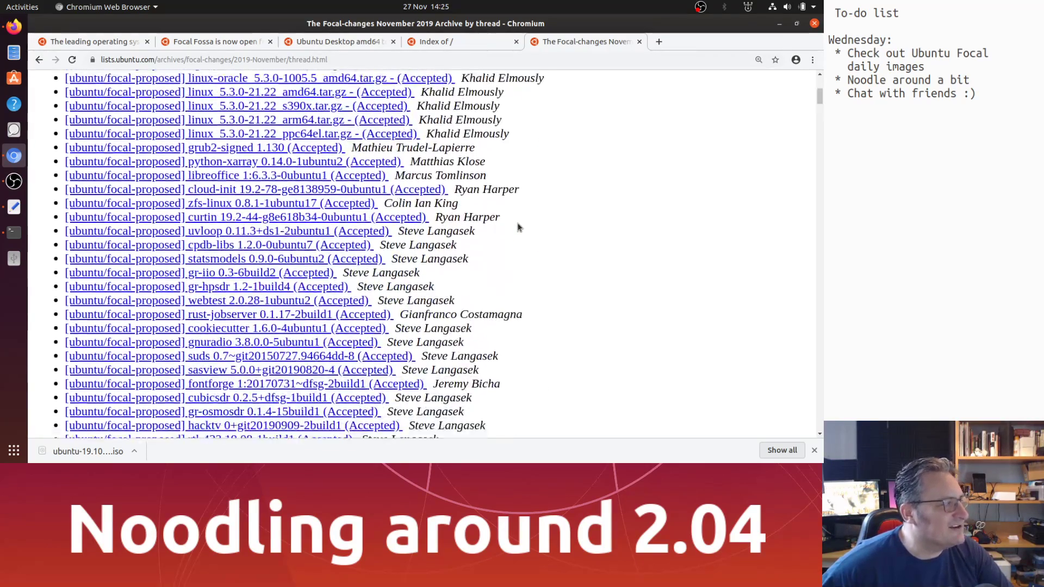
pyautogui.scroll(-12, 531, 241)
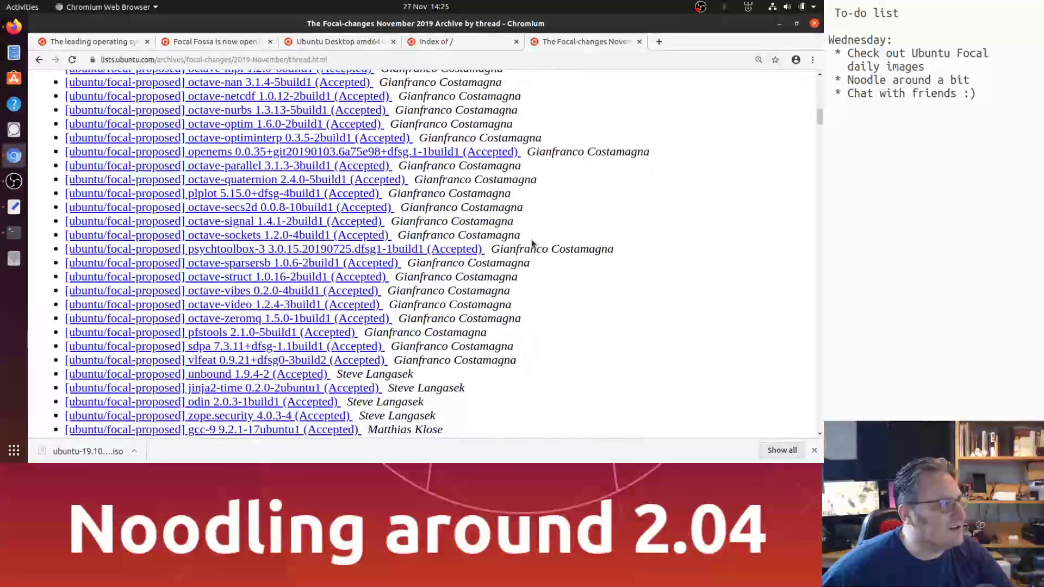
pyautogui.scroll(10, 531, 243)
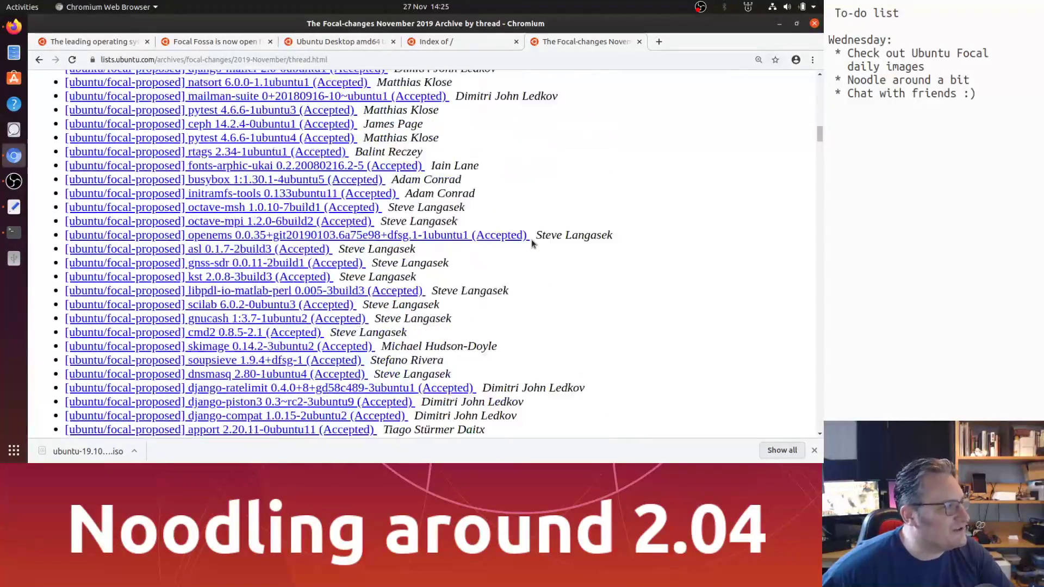
pyautogui.scroll(5, 532, 242)
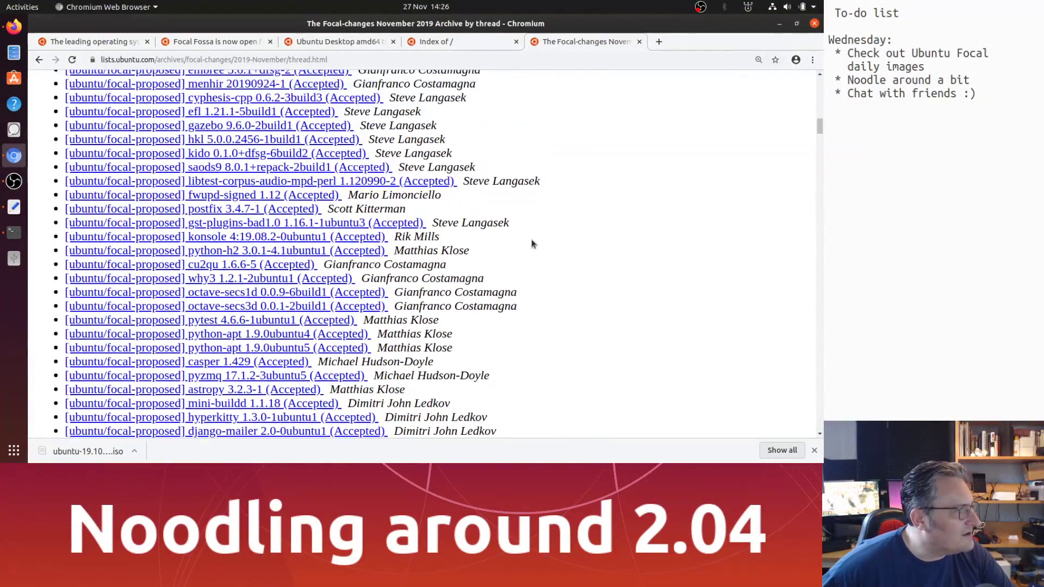
pyautogui.scroll(10, 532, 243)
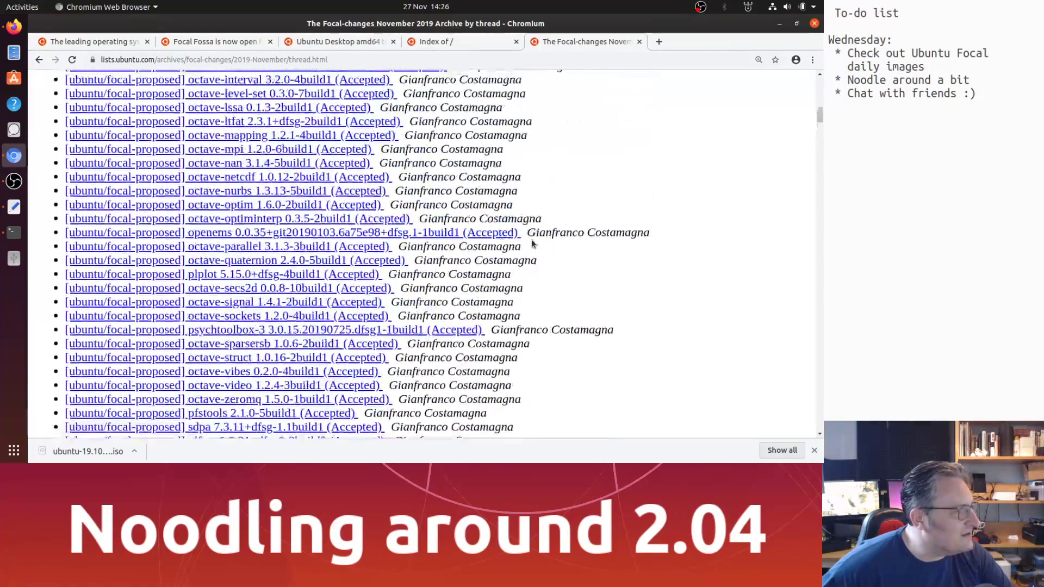
pyautogui.scroll(-10, 533, 244)
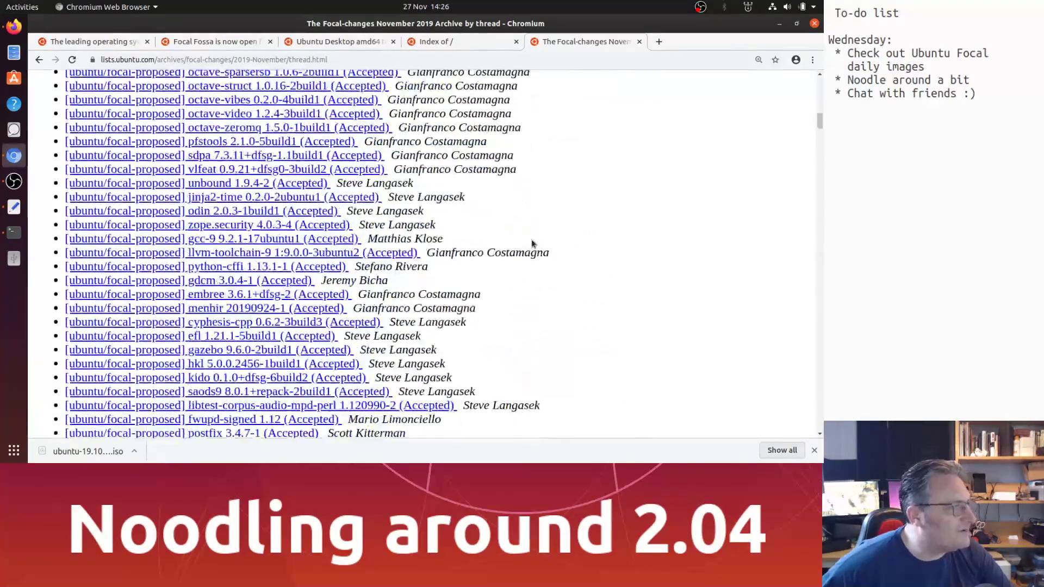
pyautogui.scroll(-3, 531, 243)
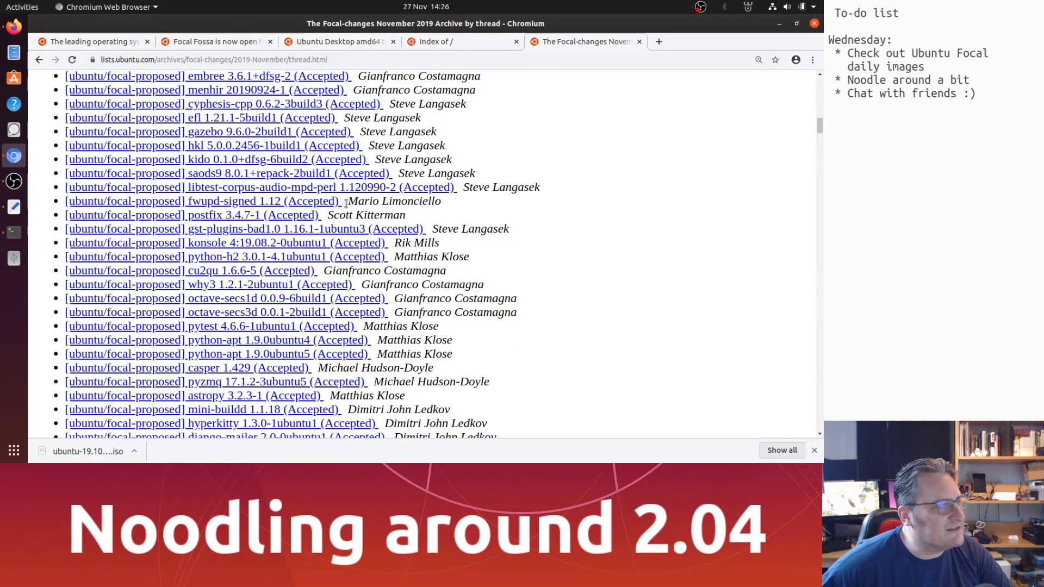
pyautogui.moveTo(345, 204); pyautogui.dragTo(449, 204)
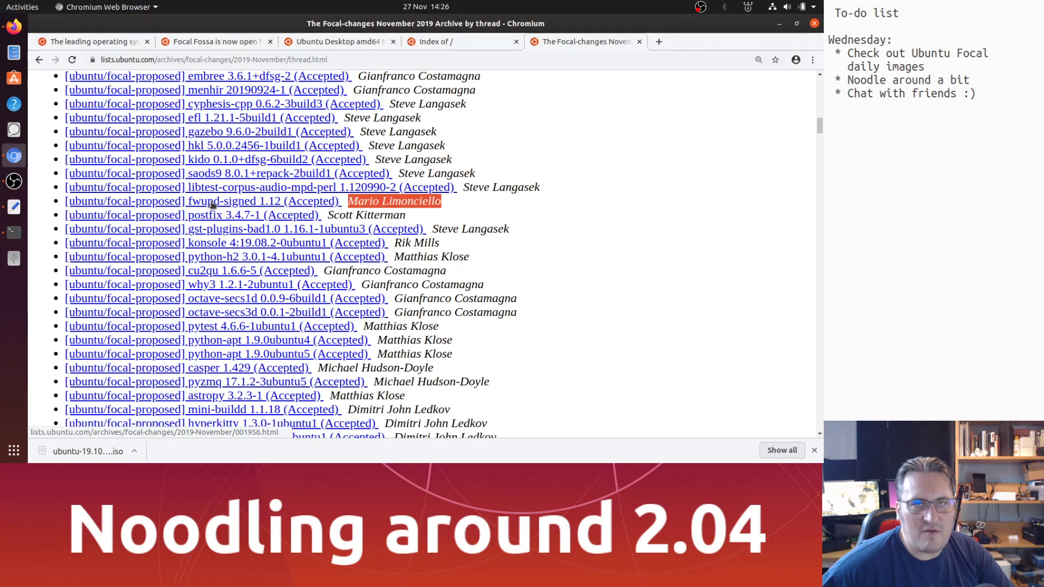
pyautogui.click(622, 247)
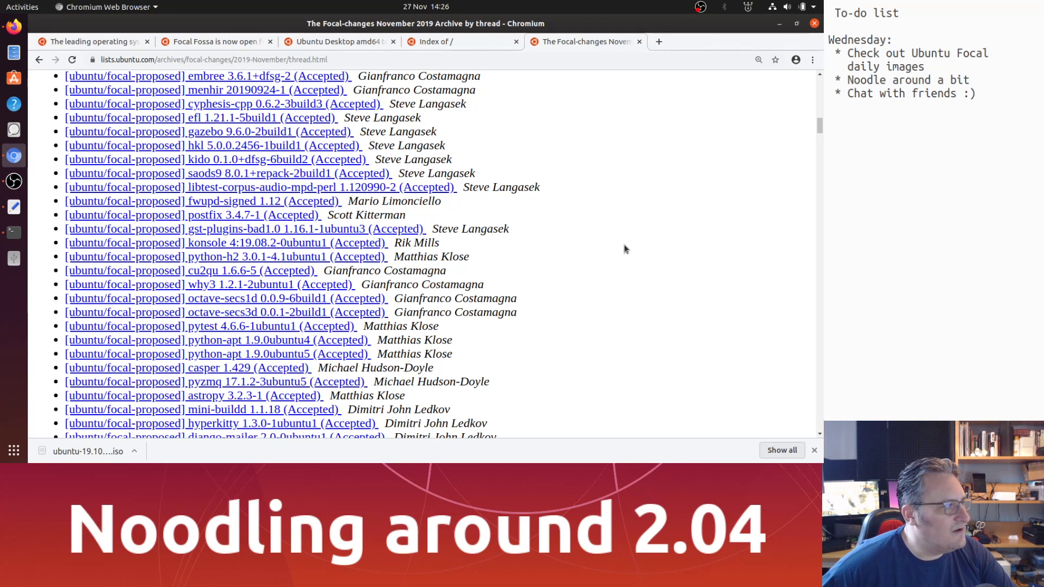
pyautogui.scroll(-4, 624, 250)
pyautogui.scroll(-2, 625, 260)
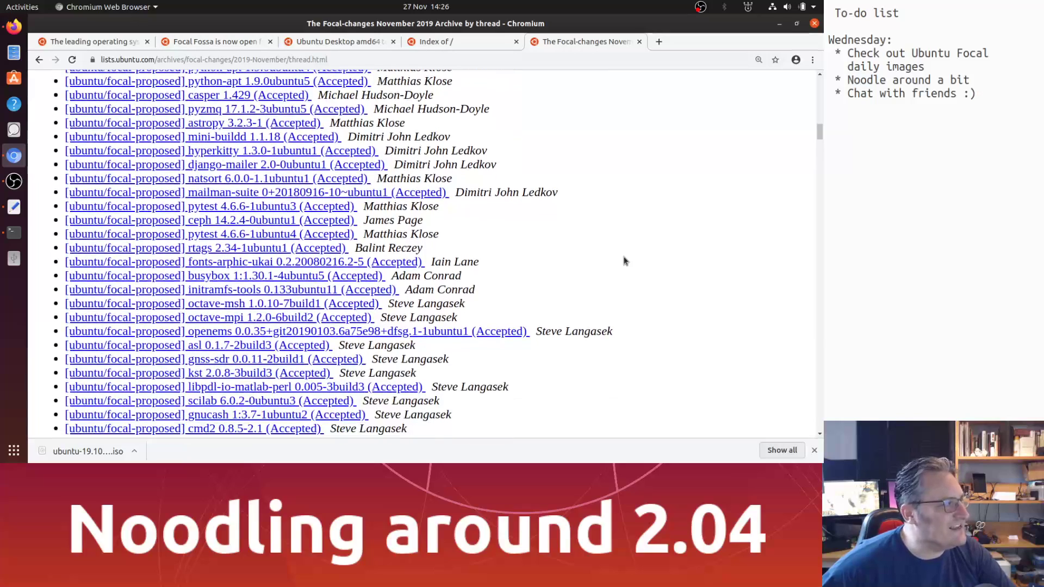
pyautogui.scroll(5, 627, 251)
# - Read the fwupd-signed 1.12 announcement, noting its fwupd 1.3.3-1 build dependency
pyautogui.click(213, 147)
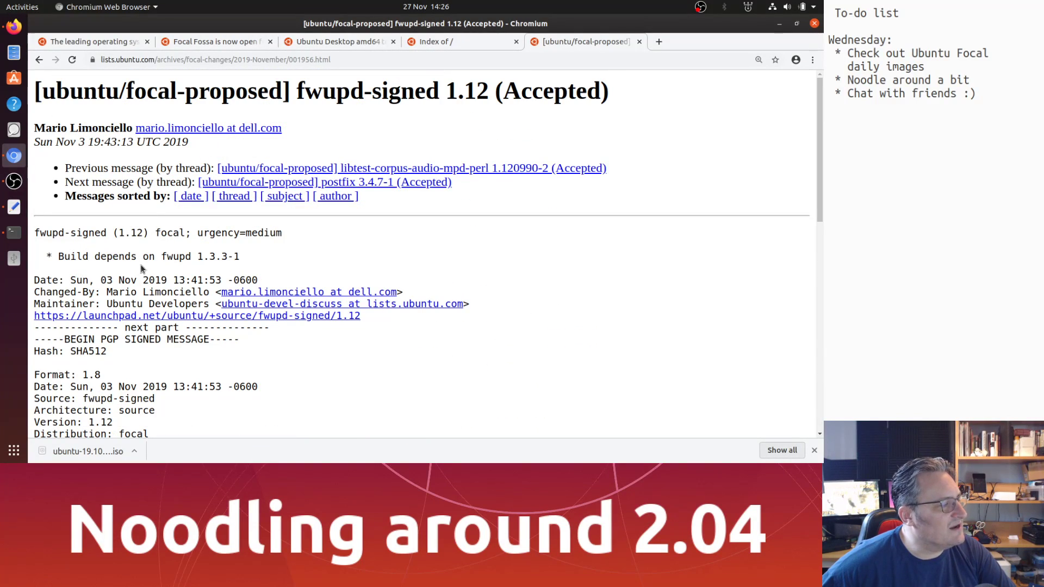
pyautogui.moveTo(239, 256); pyautogui.dragTo(171, 256)
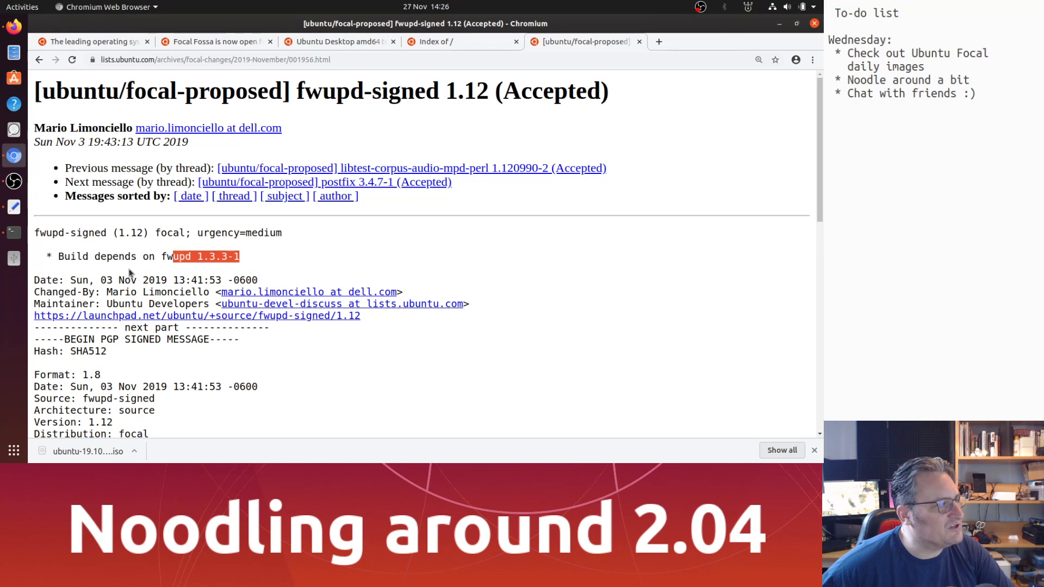
pyautogui.click(131, 272)
pyautogui.click(40, 61)
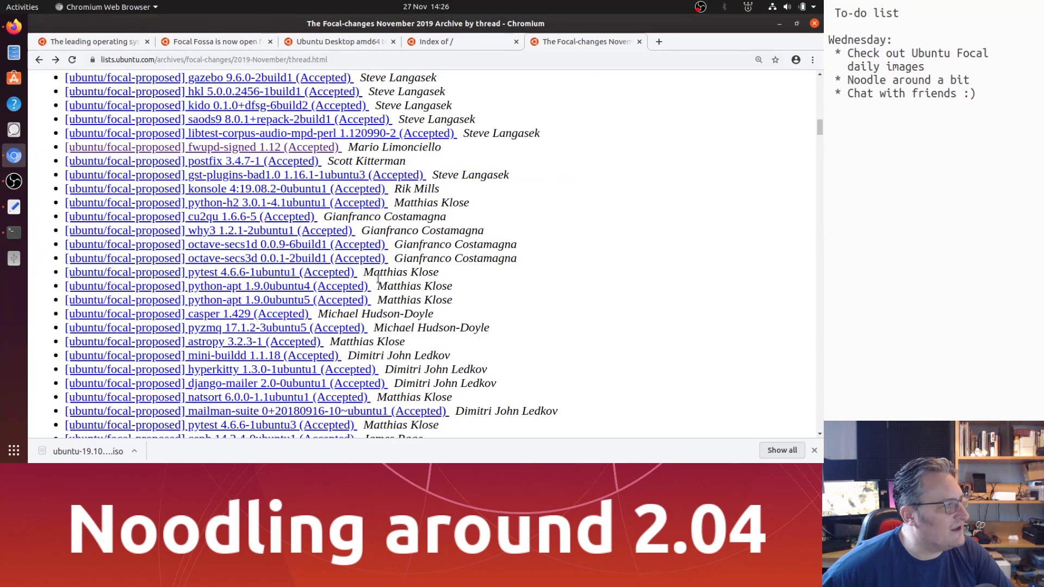
# - Read the hyperkitty 1.3.0-1ubuntu1 and sigviewer 0.6.2-2 announcements
pyautogui.scroll(-6, 378, 278)
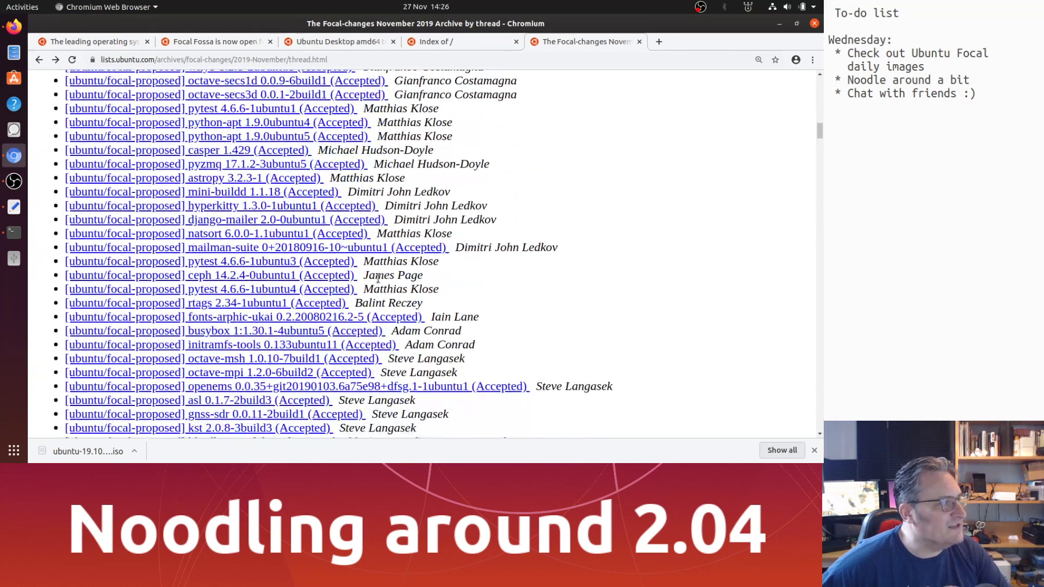
pyautogui.click(247, 208)
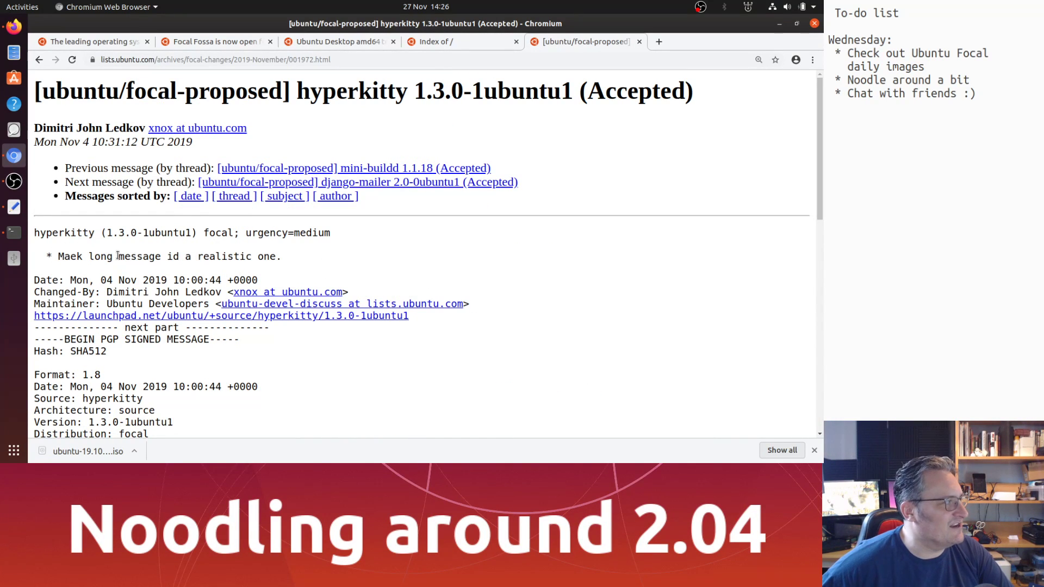
pyautogui.click(47, 60)
pyautogui.scroll(-10, 297, 292)
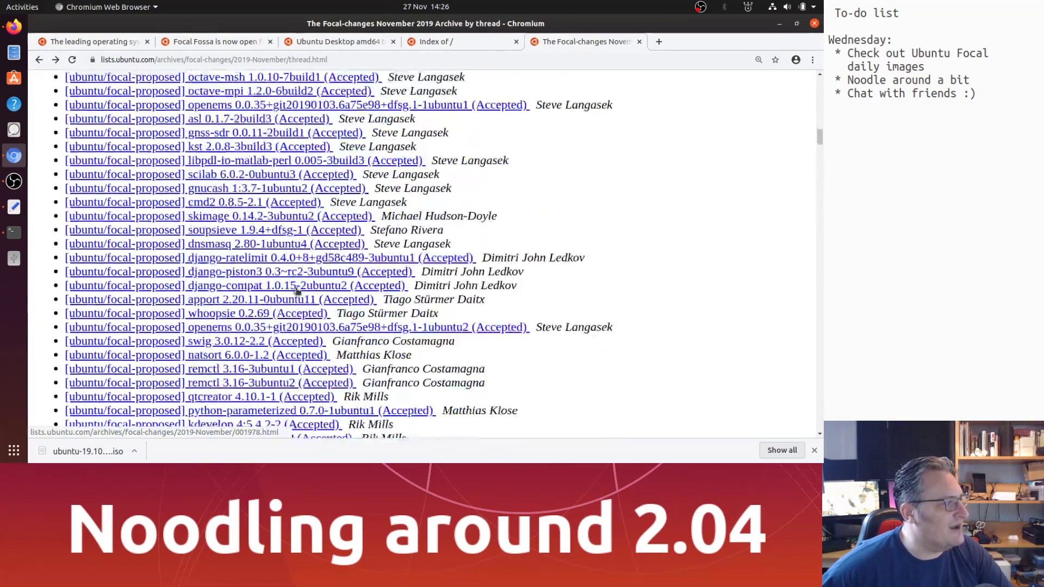
pyautogui.scroll(-15, 297, 291)
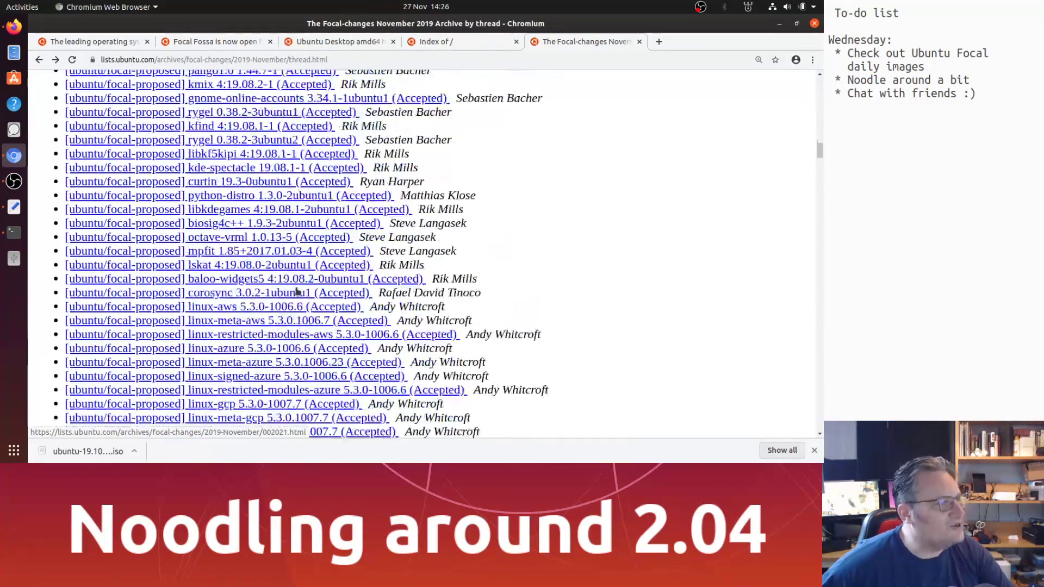
pyautogui.click(245, 271)
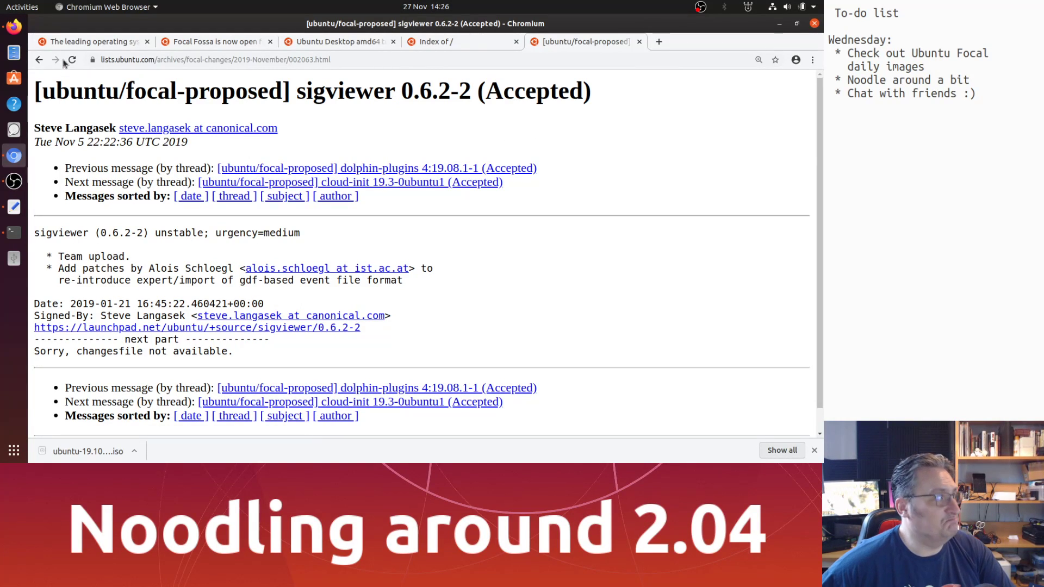
pyautogui.click(39, 59)
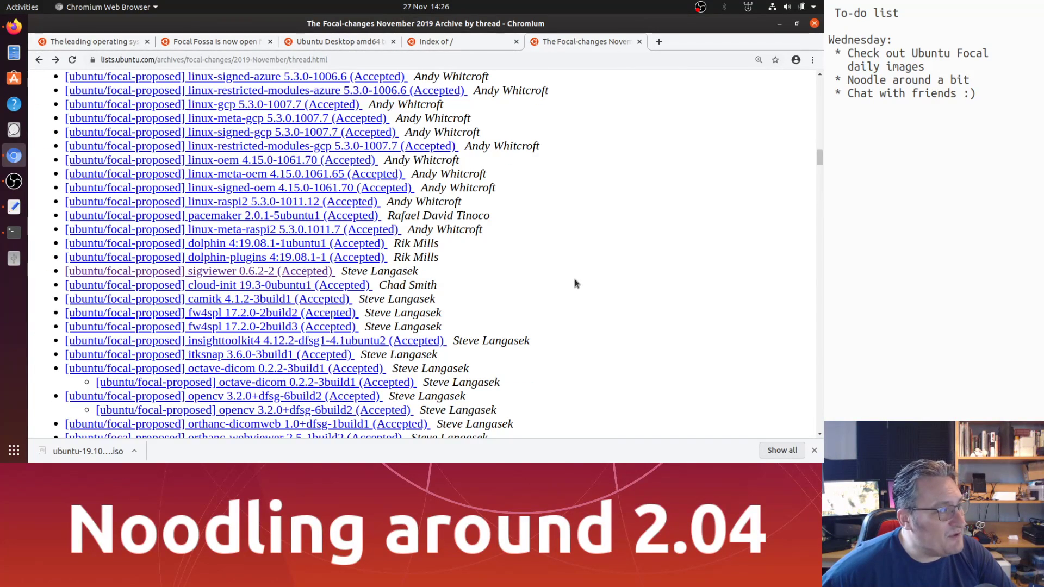
# - Read the konversation 1.7.5-2ubuntu1 announcement, then close the Focal-changes archive tab
pyautogui.scroll(-5, 576, 283)
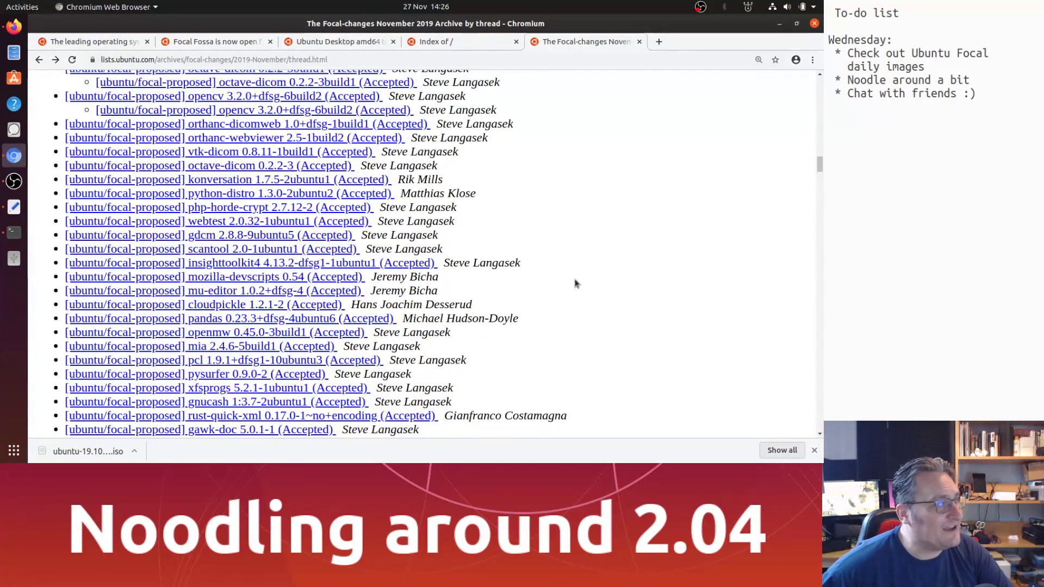
pyautogui.scroll(-2, 576, 283)
pyautogui.scroll(3, 576, 284)
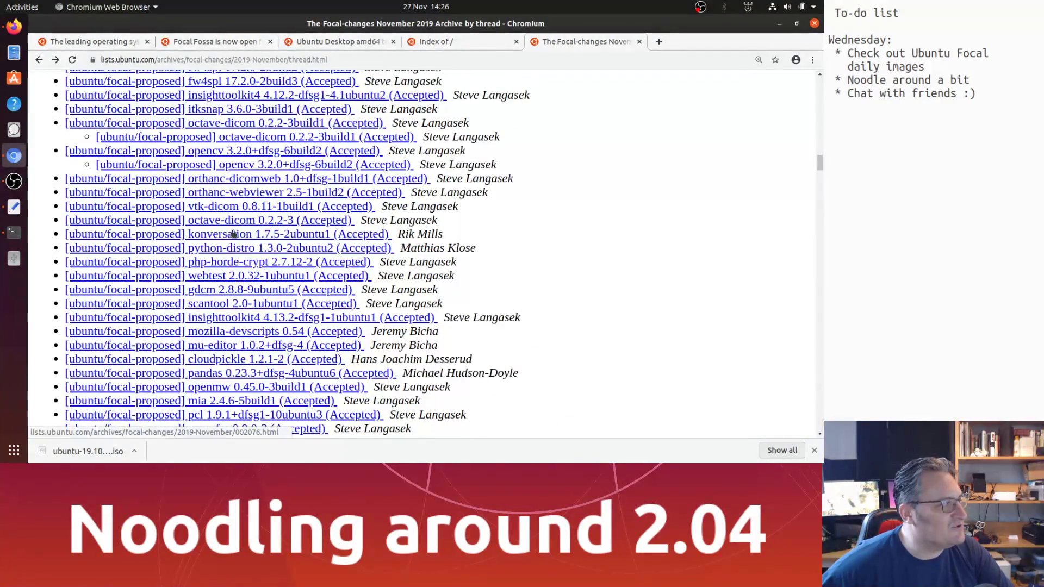
pyautogui.click(233, 234)
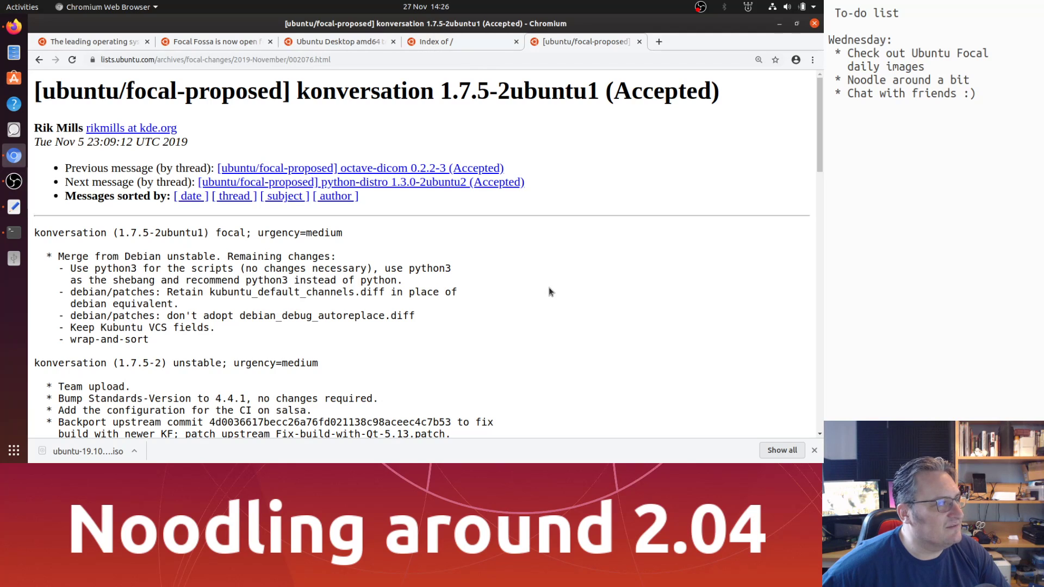
pyautogui.scroll(-3, 549, 288)
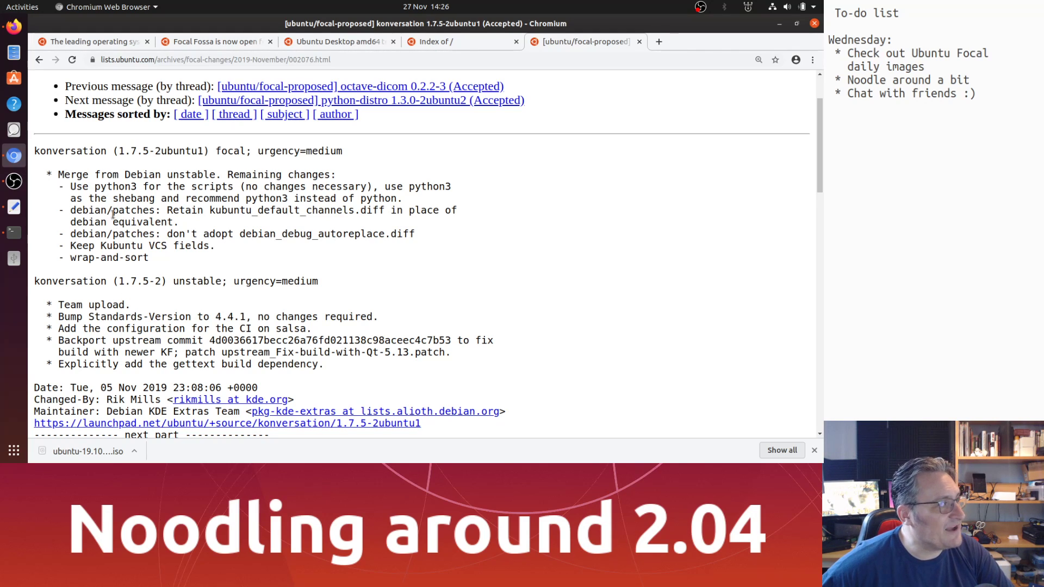
pyautogui.click(39, 59)
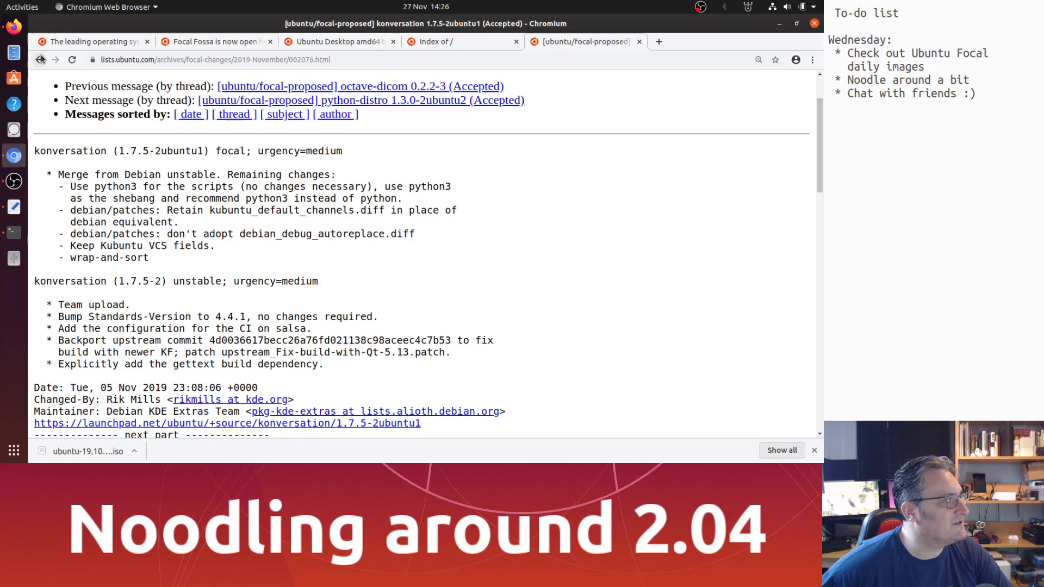
pyautogui.scroll(-5, 529, 233)
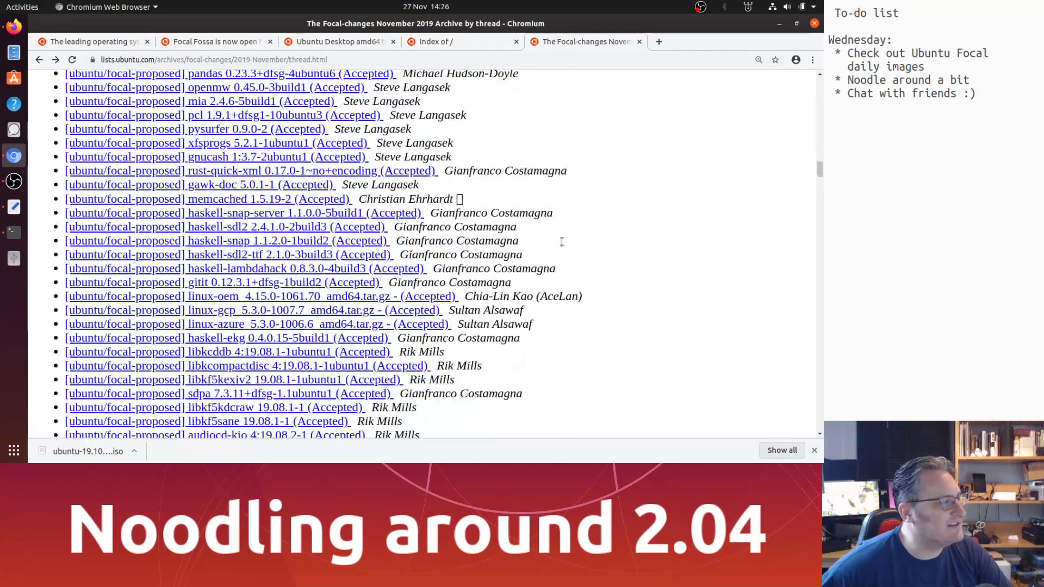
pyautogui.click(639, 42)
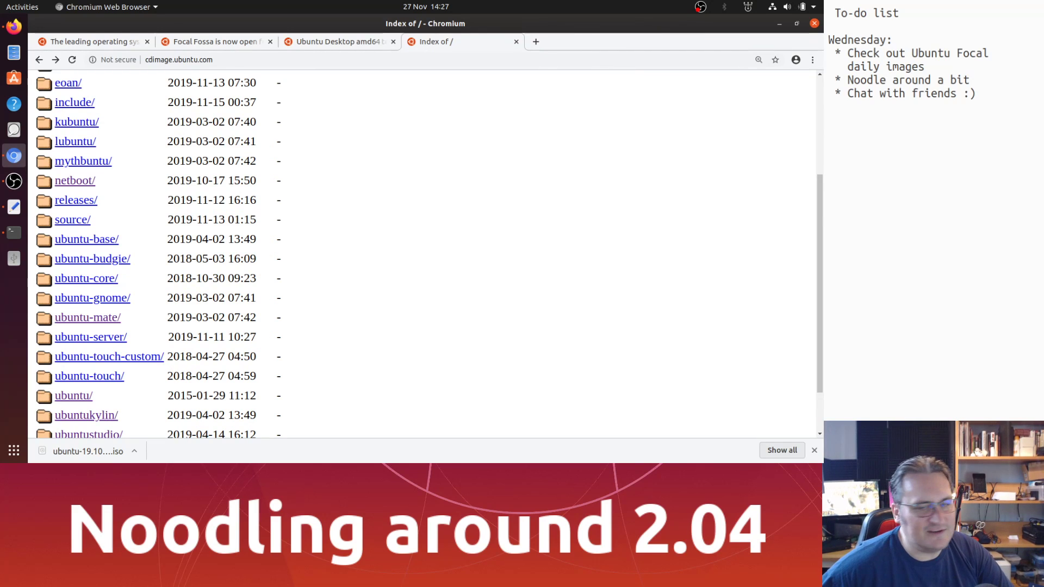
# - In the VM, choose Continue Testing on the Installation Complete dialog and open the system menu
pyautogui.hotkey('alt', 'Tab')
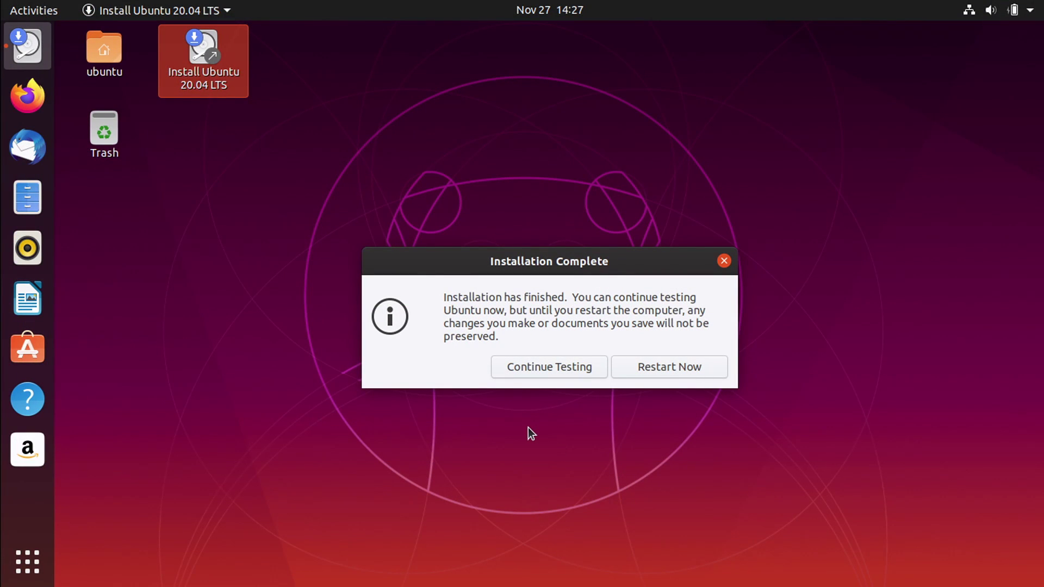
pyautogui.click(562, 368)
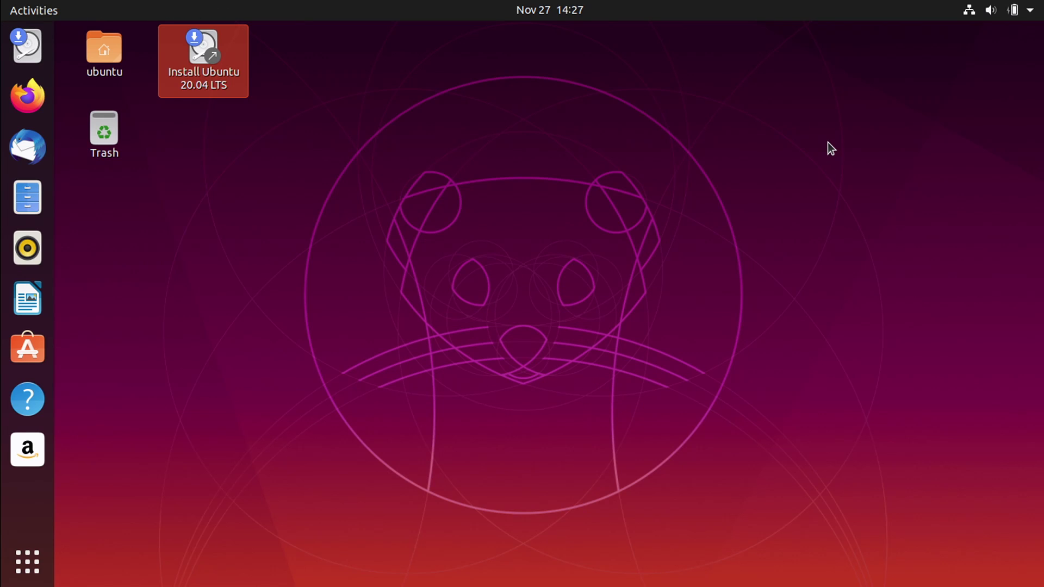
pyautogui.click(1015, 11)
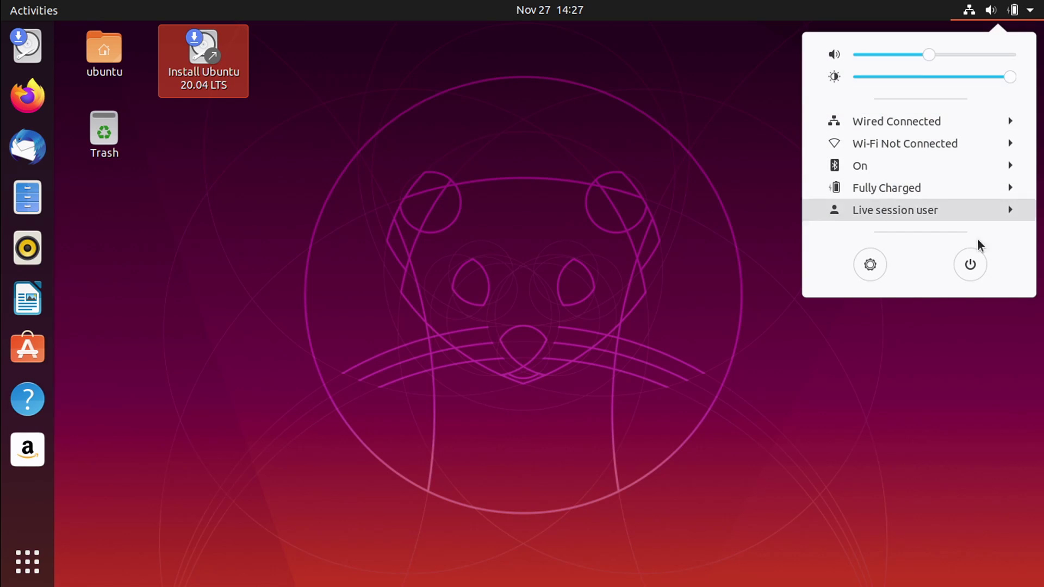
# - Restart the VM from the power options and confirm the installation medium is removed
pyautogui.click(971, 266)
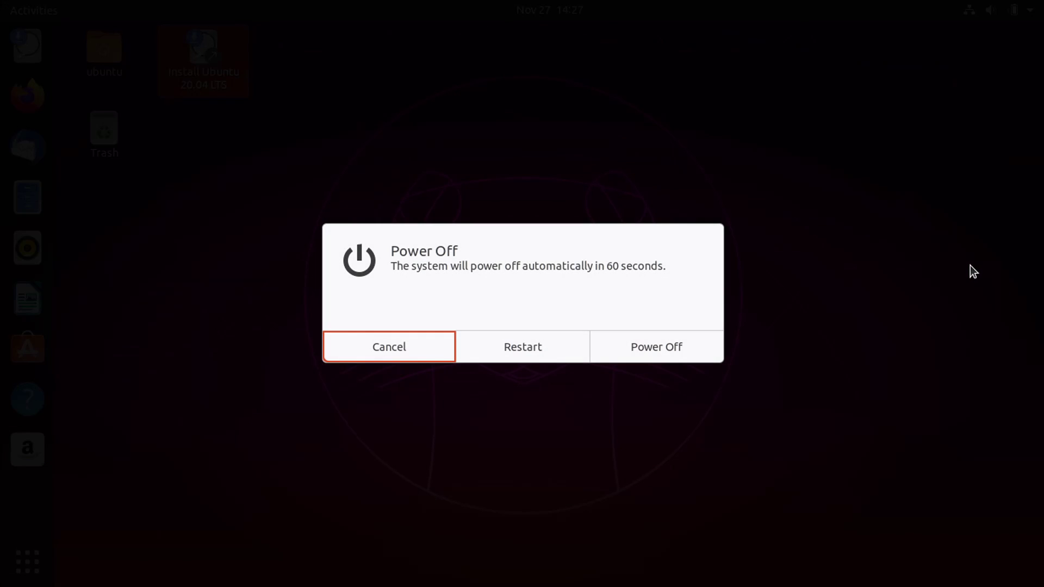
pyautogui.click(553, 353)
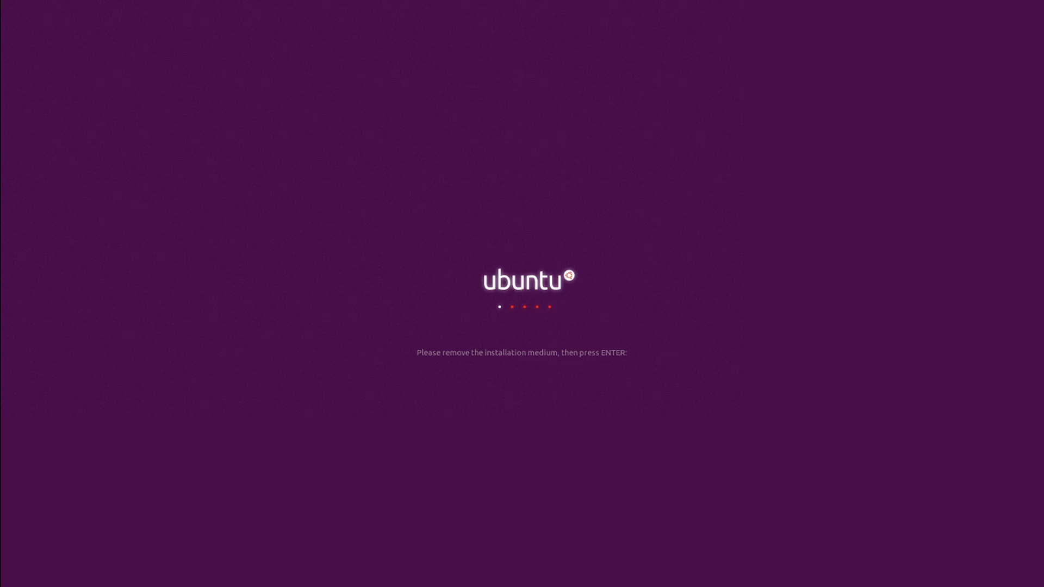
pyautogui.press('Return')
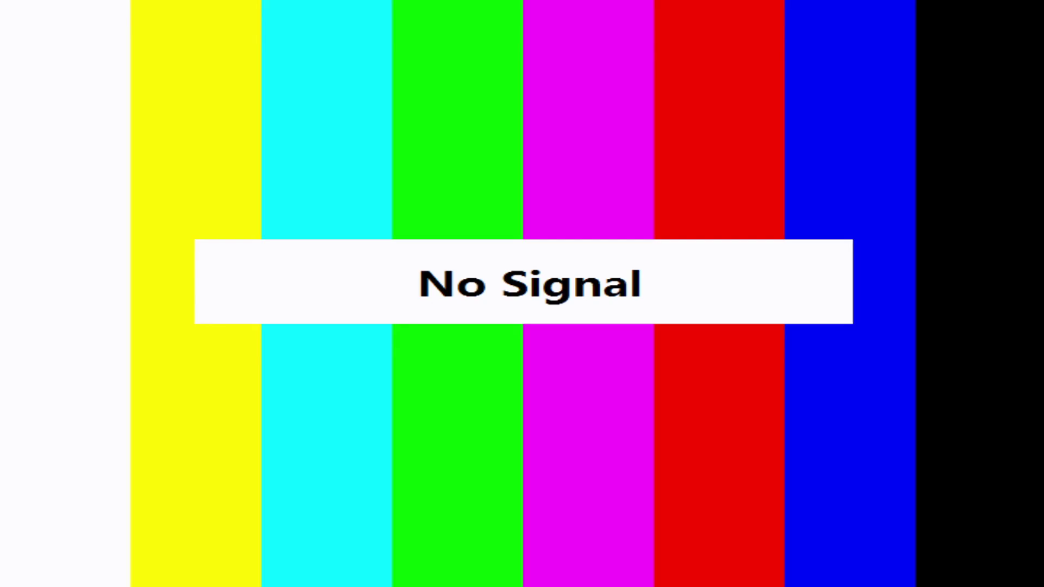
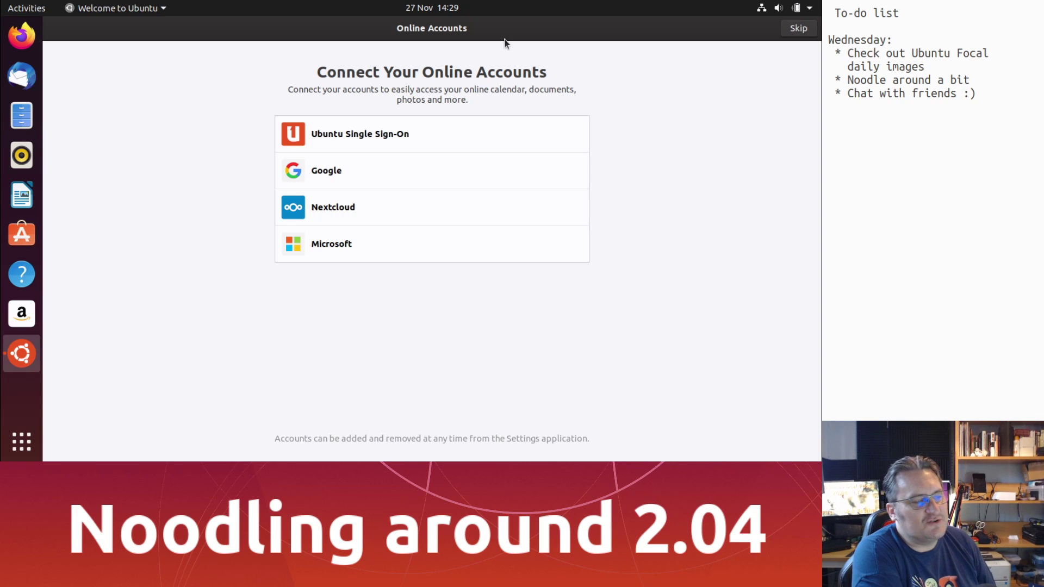
# - Restore the full-screen Online Accounts window, then enlarge it and move it toward the top-left
pyautogui.moveTo(500, 37); pyautogui.dragTo(344, 116)
pyautogui.moveTo(401, 142); pyautogui.dragTo(816, 432)
pyautogui.moveTo(496, 110); pyautogui.dragTo(345, 44)
pyautogui.moveTo(668, 369); pyautogui.dragTo(751, 443)
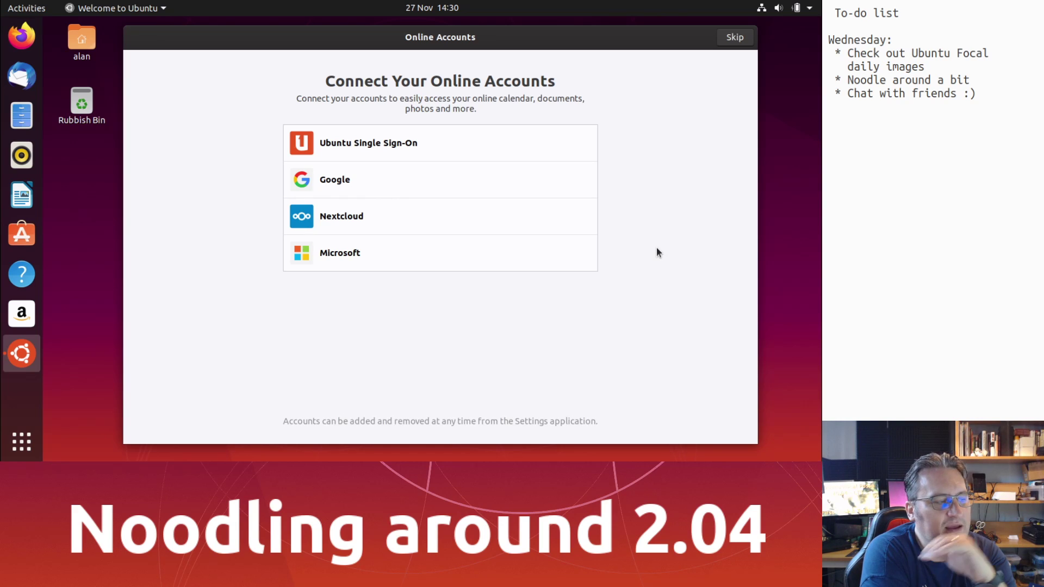
pyautogui.click(438, 181)
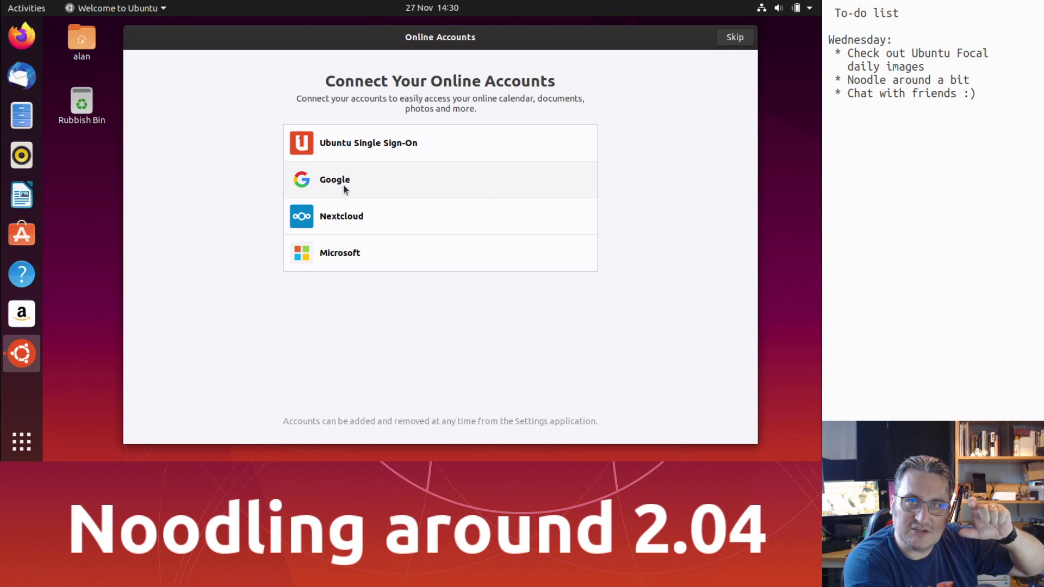
pyautogui.click(417, 5)
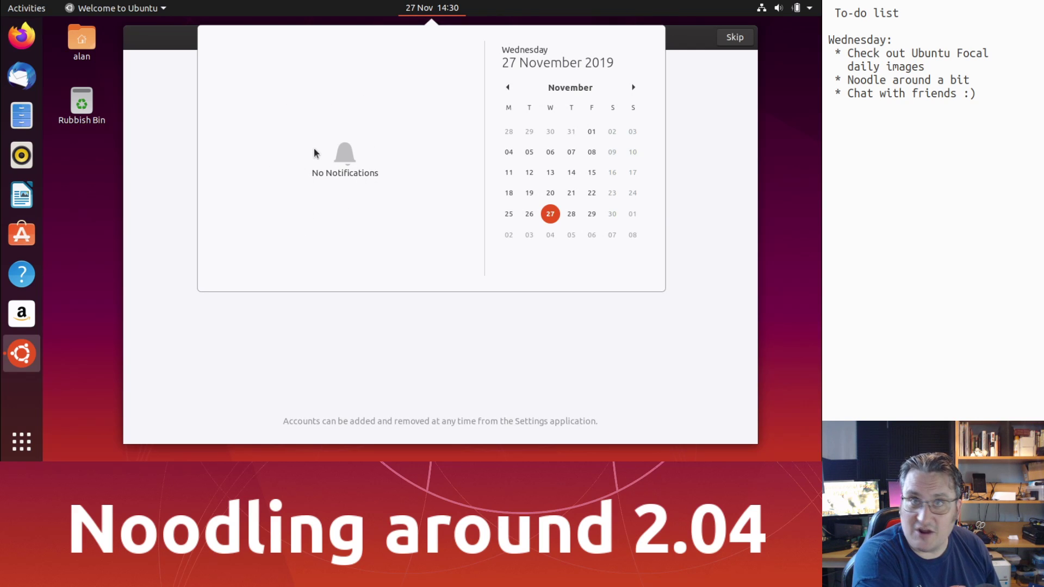
pyautogui.click(342, 362)
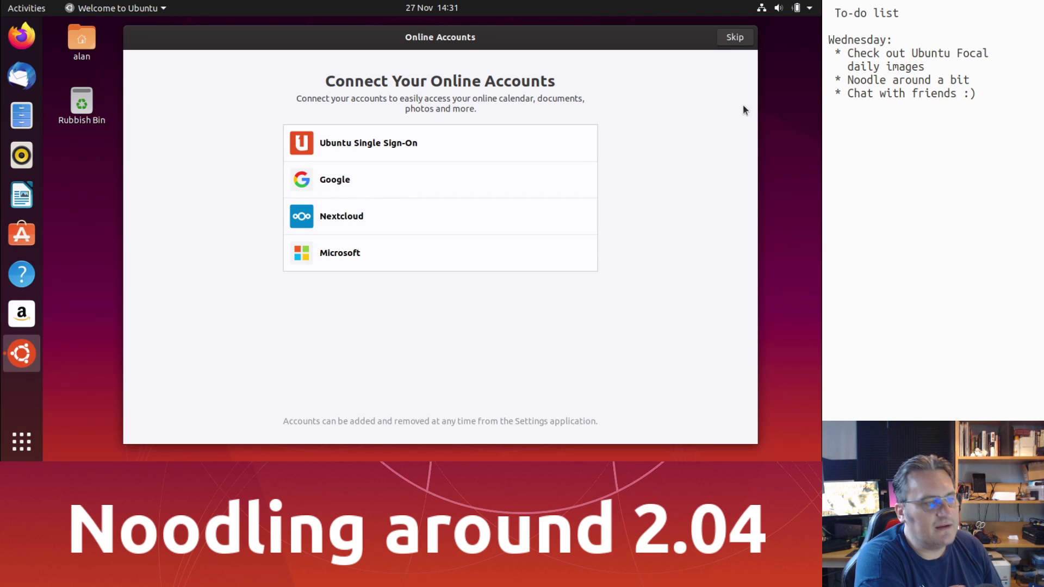
# - Skip connecting online accounts and continue past the Livepatch page without enabling it
pyautogui.click(733, 38)
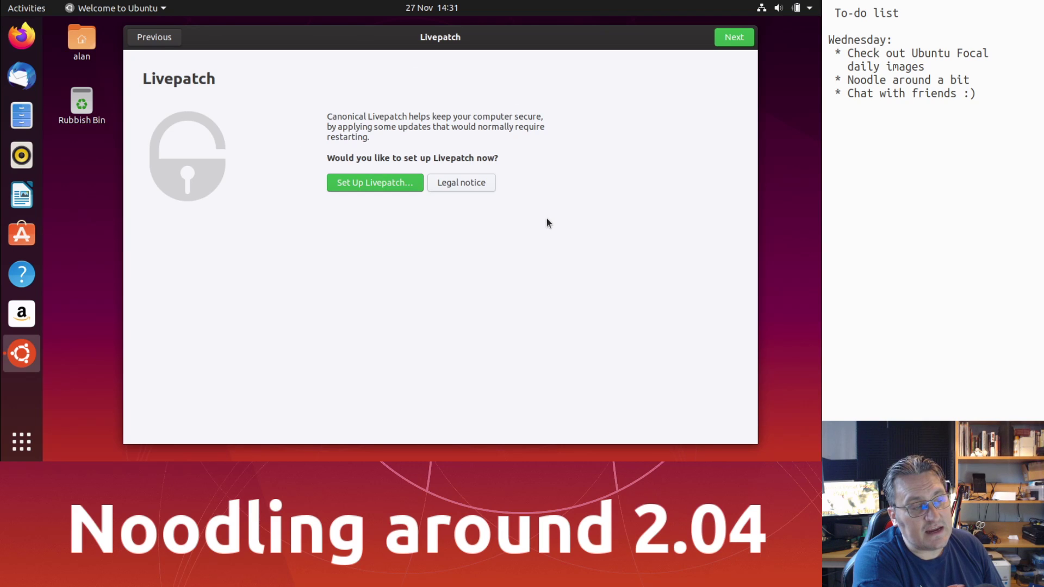
pyautogui.click(734, 38)
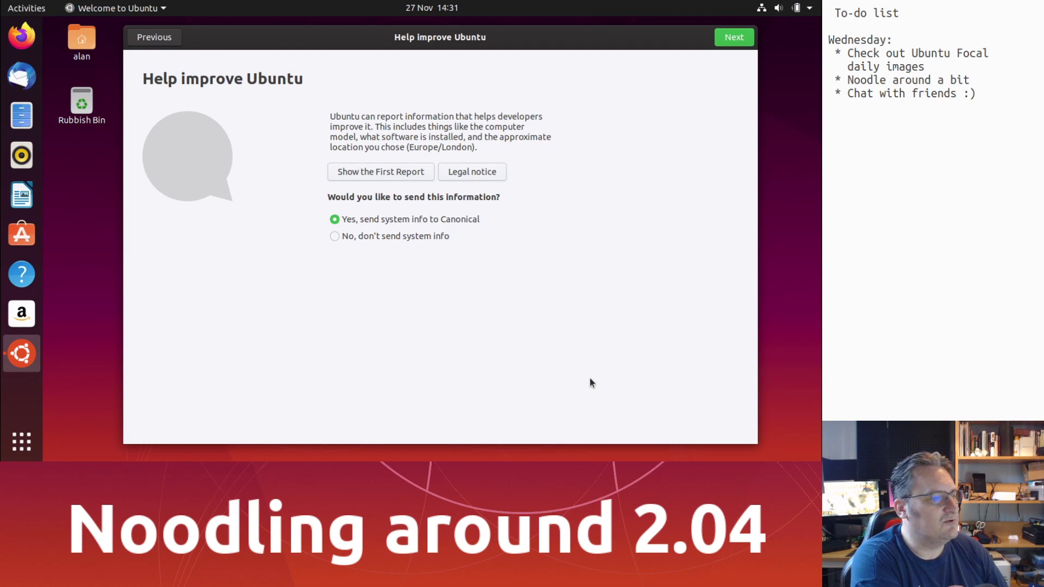
pyautogui.click(370, 172)
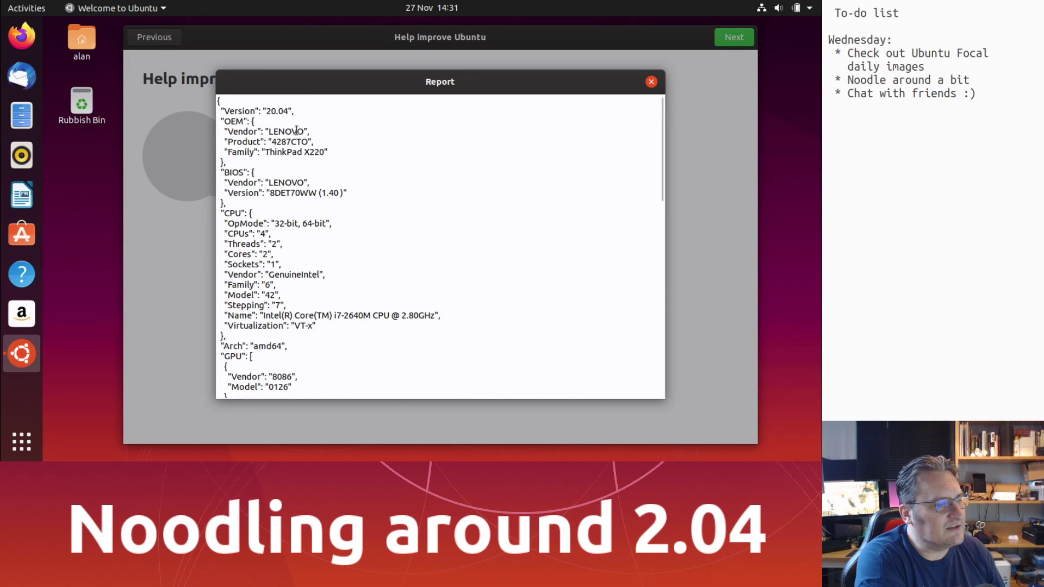
pyautogui.moveTo(221, 109); pyautogui.dragTo(346, 164)
pyautogui.click(347, 158)
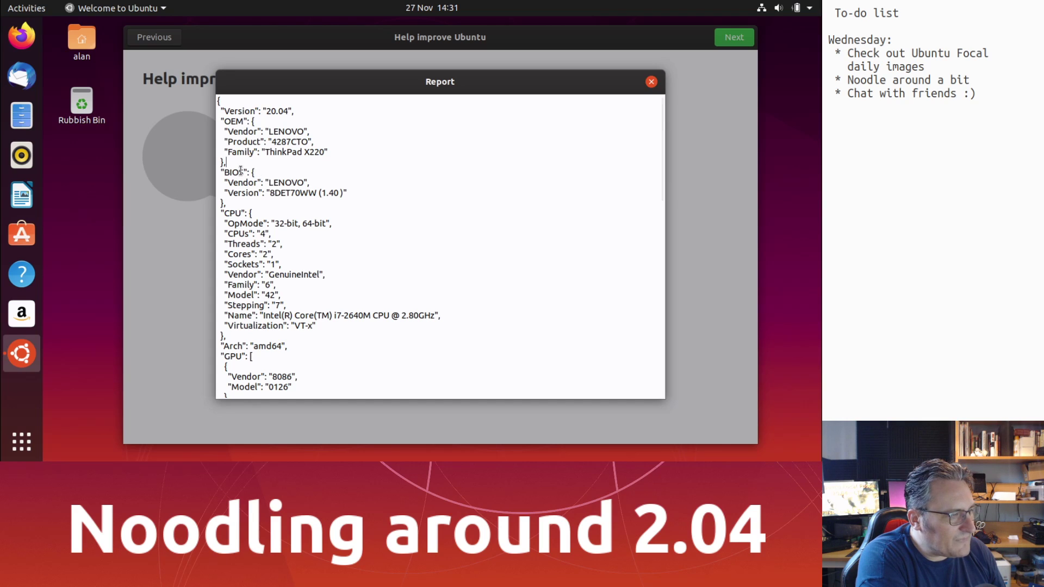
pyautogui.scroll(-1, 241, 170)
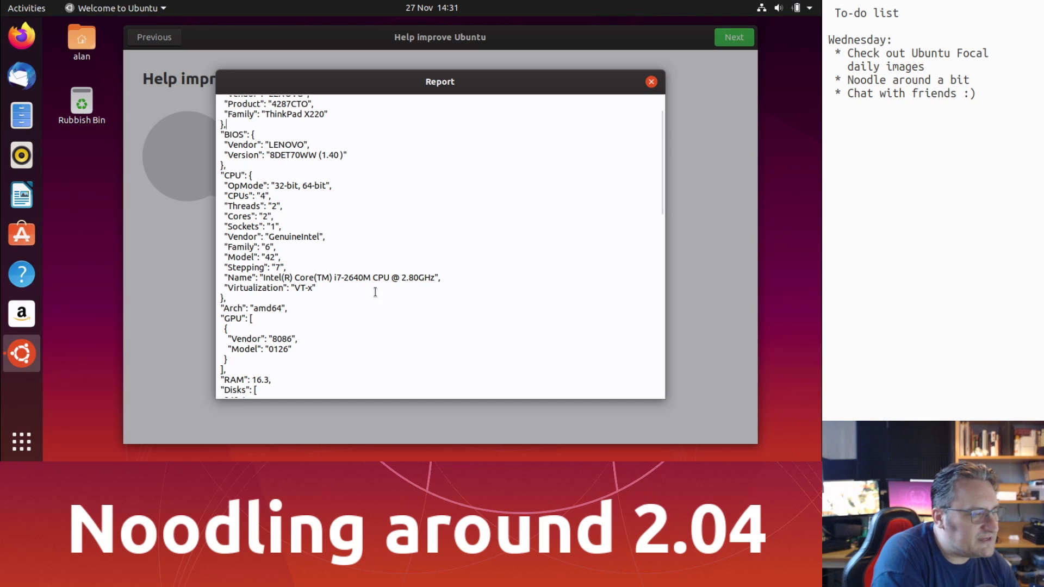
pyautogui.scroll(-2, 278, 310)
pyautogui.scroll(-3, 278, 310)
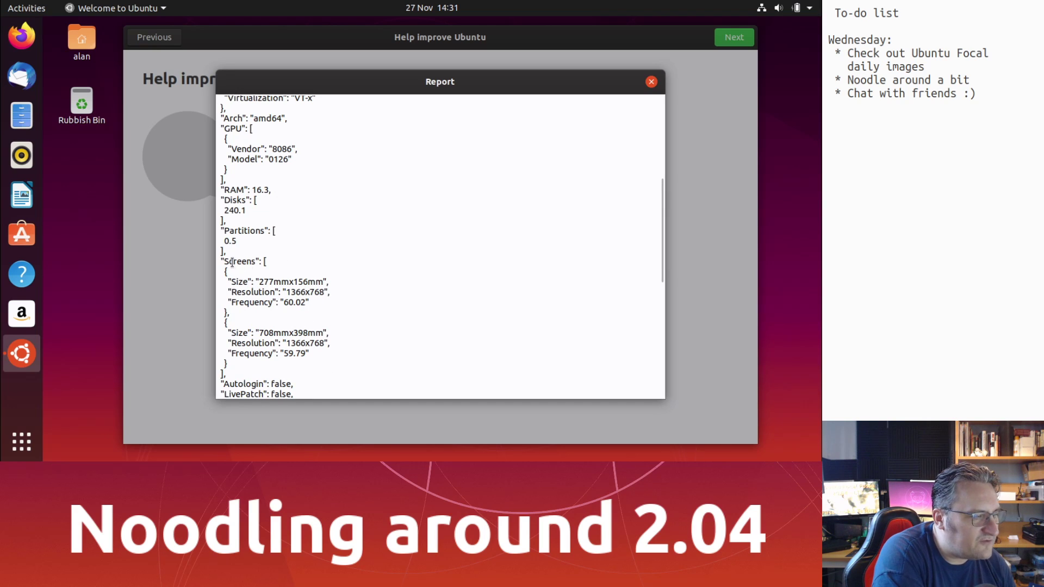
pyautogui.moveTo(232, 262); pyautogui.dragTo(348, 361)
pyautogui.click(364, 327)
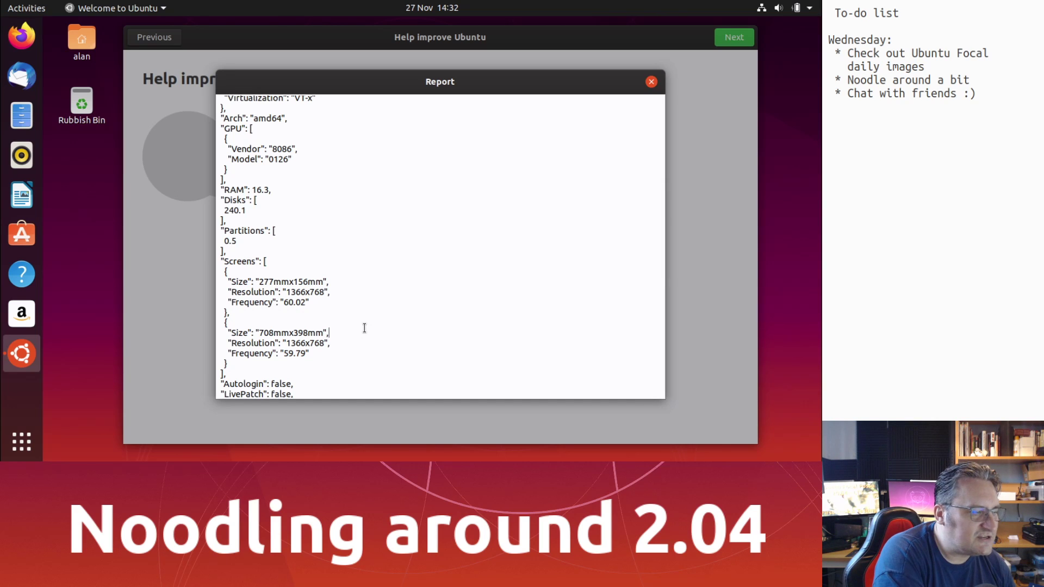
pyautogui.scroll(-4, 364, 328)
pyautogui.moveTo(226, 260); pyautogui.dragTo(309, 327)
pyautogui.tripleClick(266, 322)
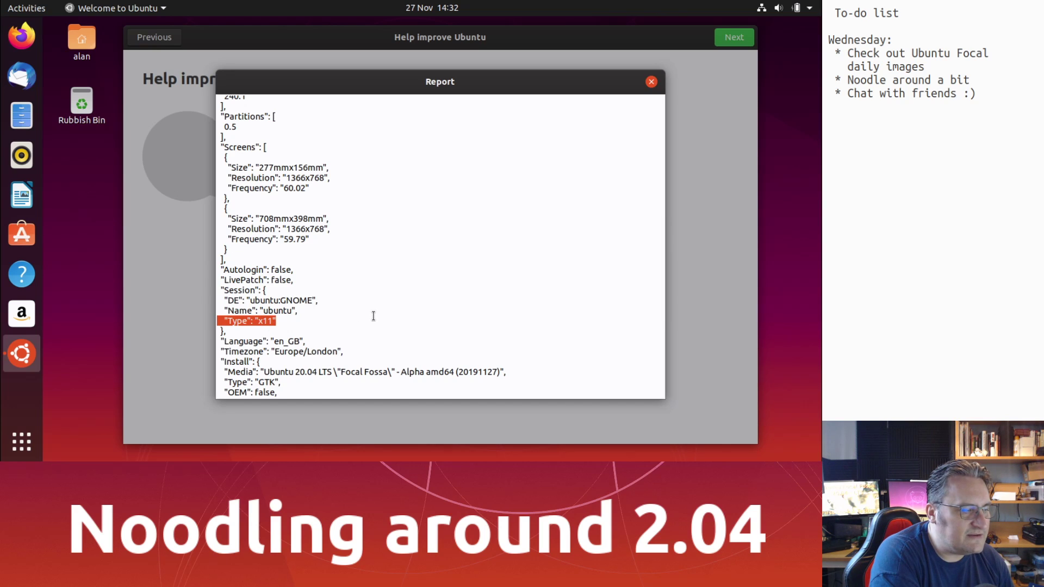
pyautogui.scroll(-3, 373, 315)
pyautogui.scroll(-1, 374, 316)
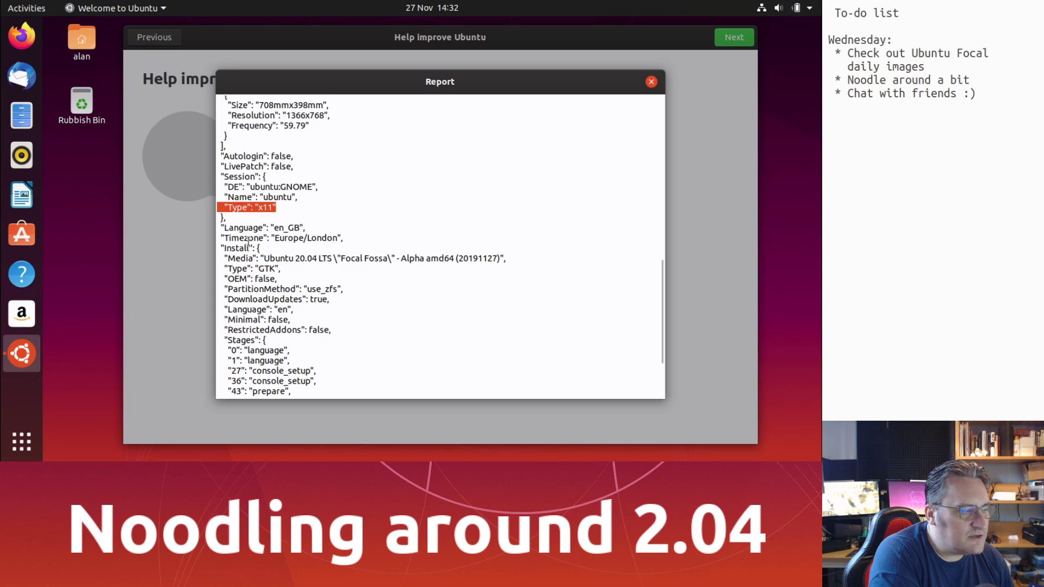
pyautogui.scroll(-4, 248, 241)
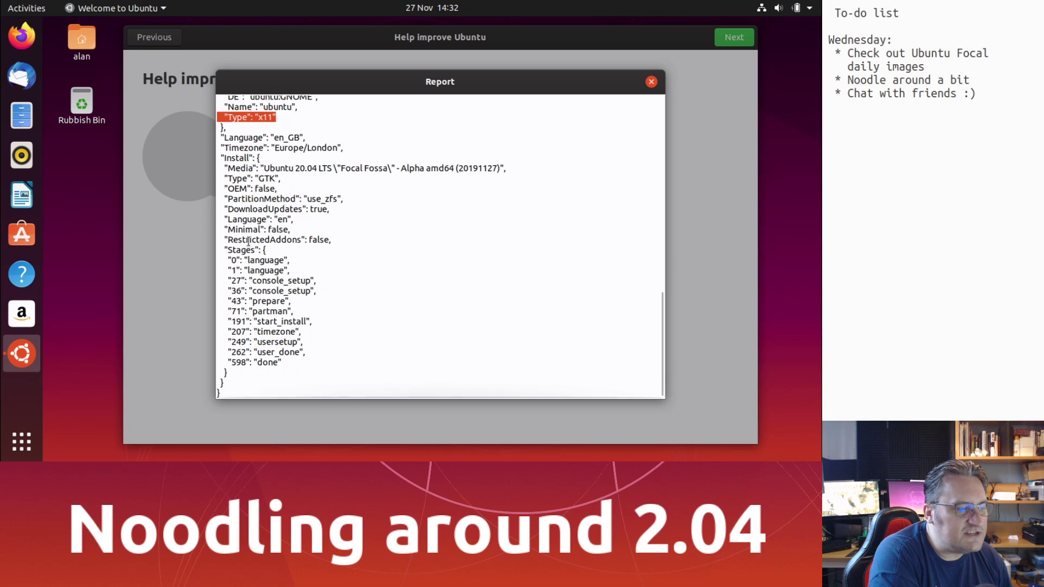
pyautogui.click(651, 83)
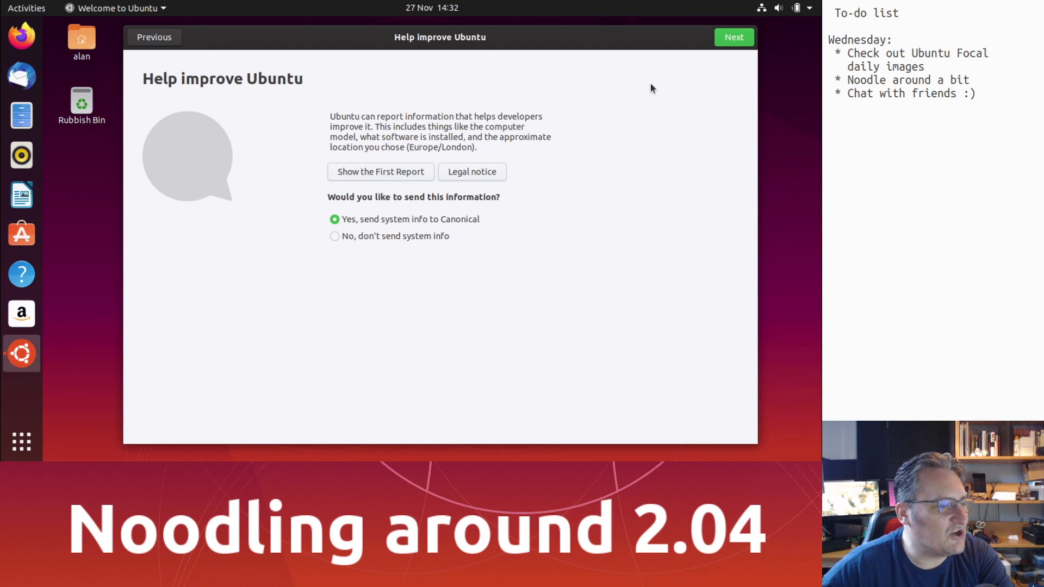
# - Advance through Help improve Ubuntu and Privacy, browse the suggested apps, then finish with Done
pyautogui.click(717, 41)
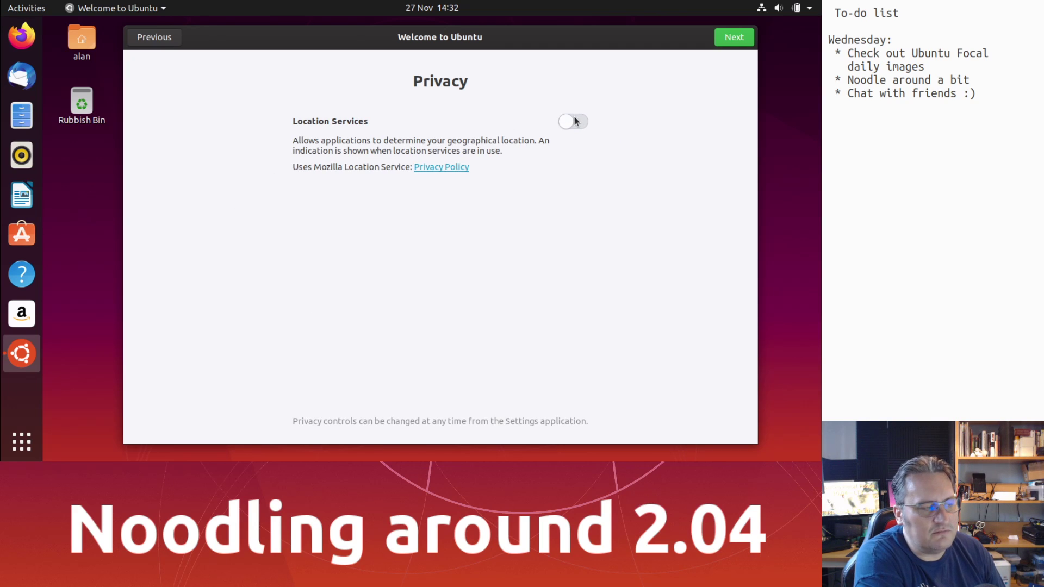
pyautogui.click(729, 38)
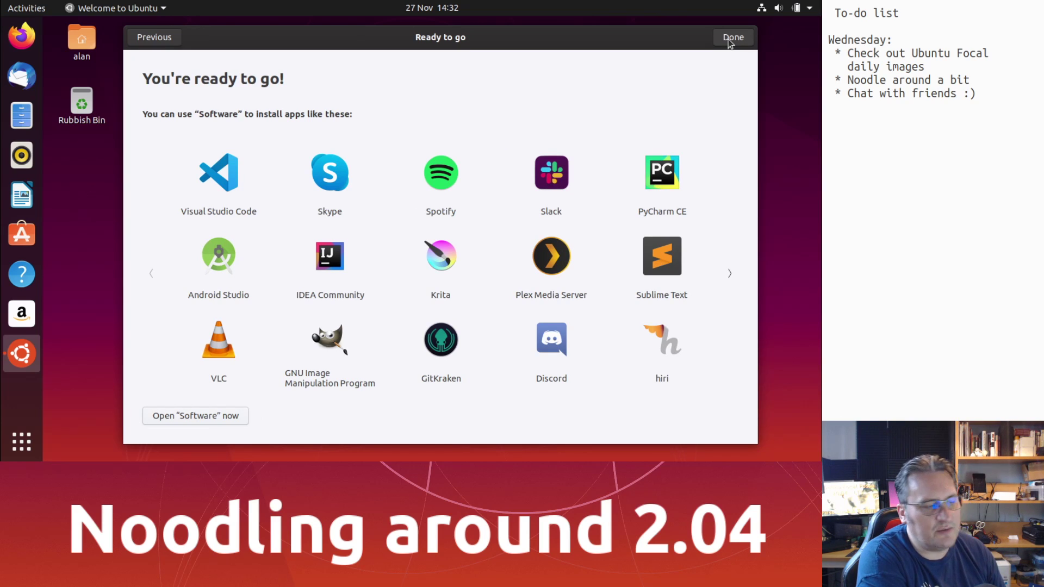
pyautogui.click(728, 163)
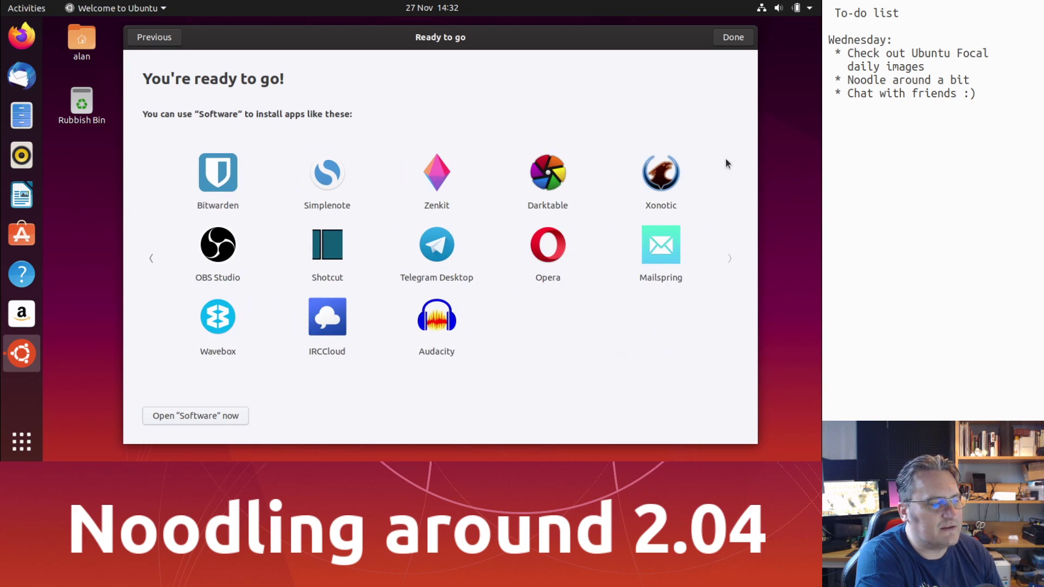
pyautogui.click(151, 265)
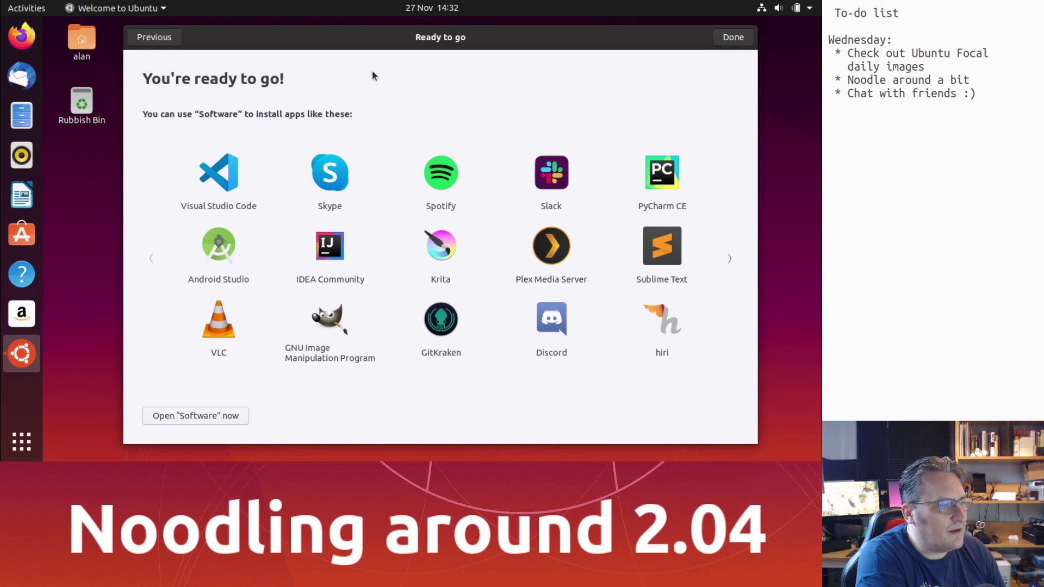
pyautogui.click(157, 39)
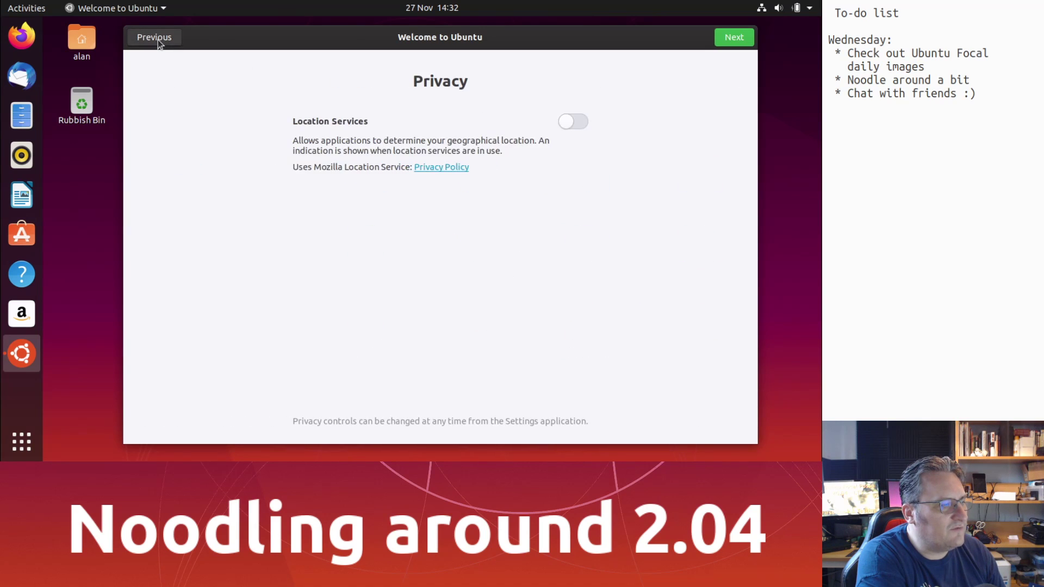
pyautogui.click(739, 38)
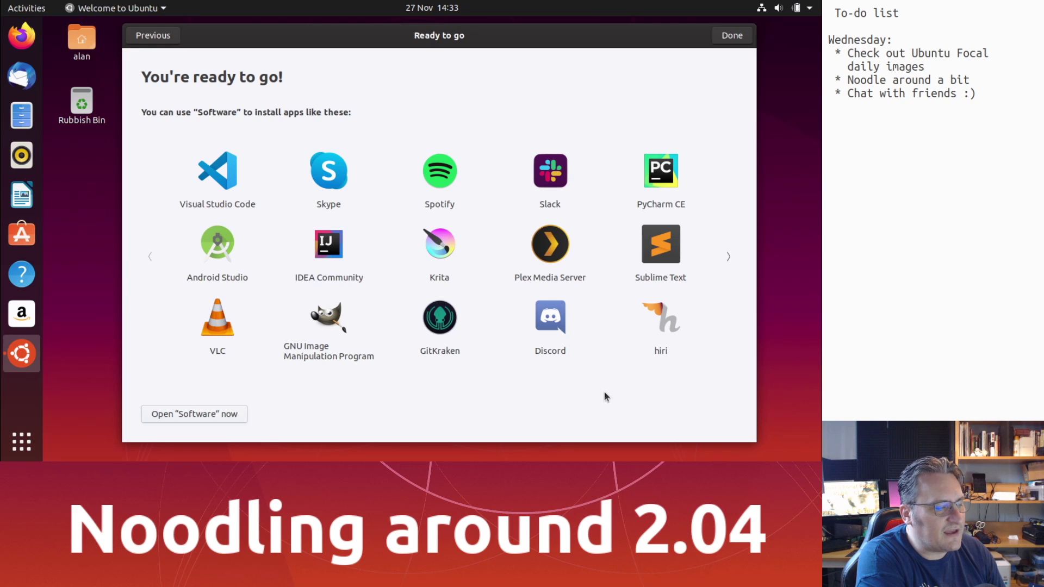
pyautogui.click(732, 36)
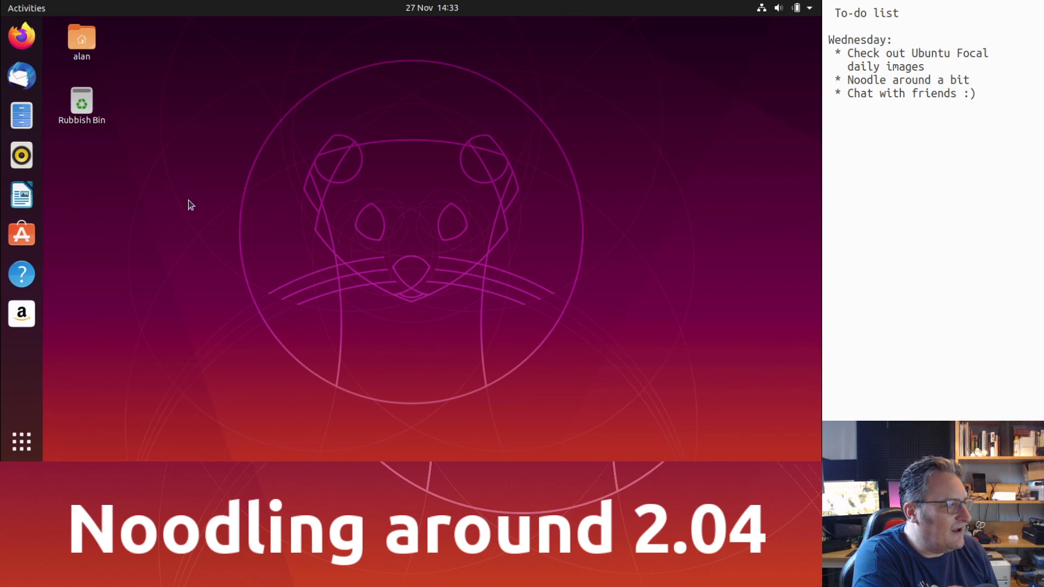
# - Open Files on the Home folder, then open the Utilities folder in Show Applications
pyautogui.click(21, 115)
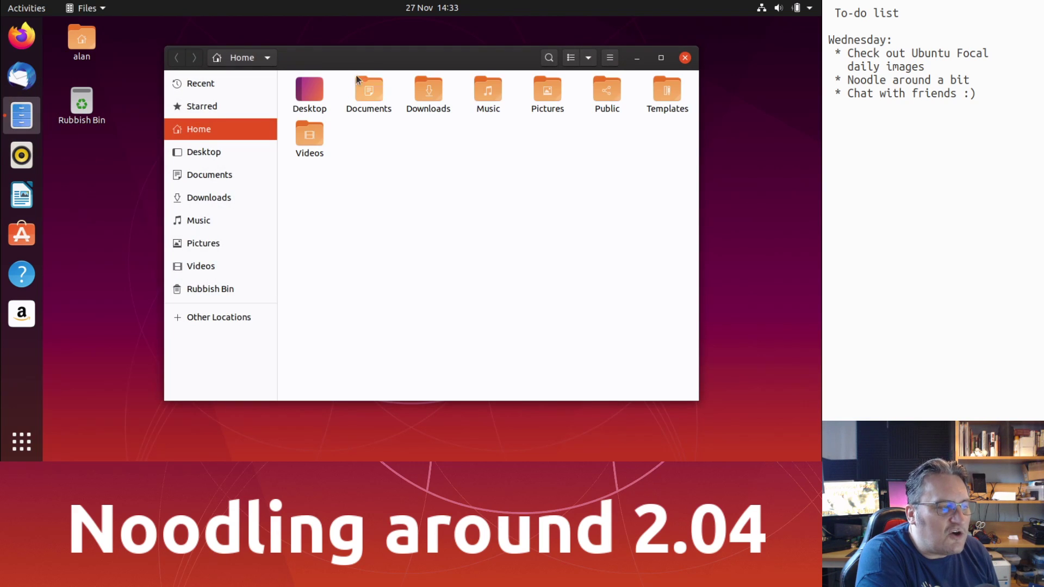
pyautogui.moveTo(365, 60)
pyautogui.mouseDown()
pyautogui.moveTo(451, 73)
pyautogui.moveTo(351, 67)
pyautogui.mouseUp()
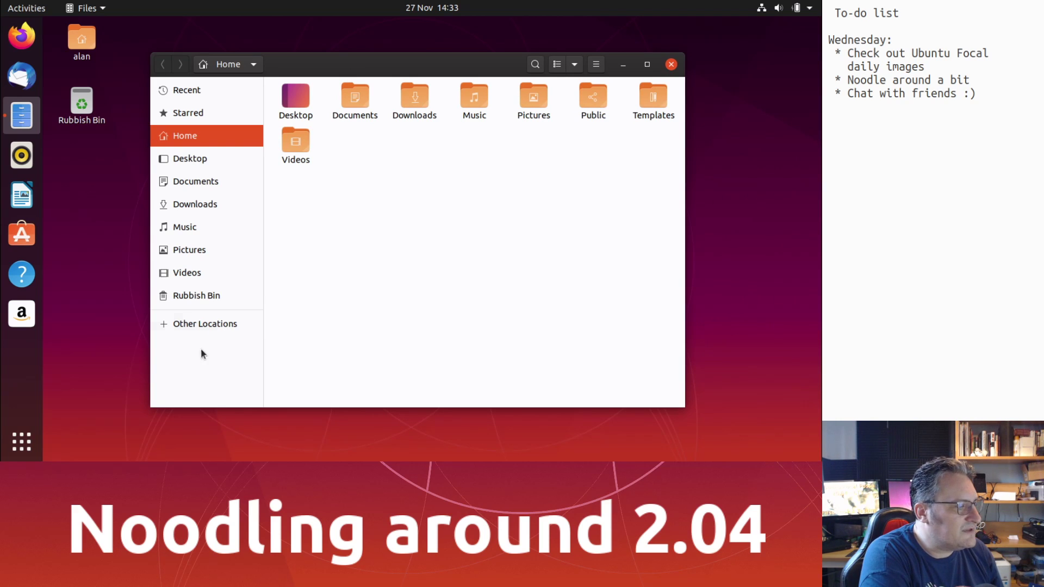
pyautogui.click(20, 451)
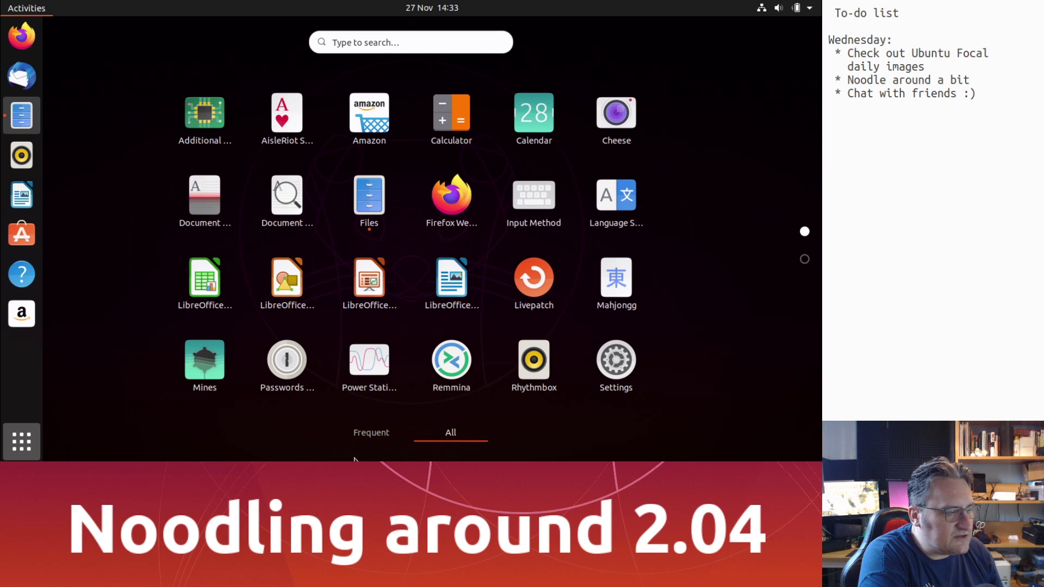
pyautogui.scroll(-1, 463, 341)
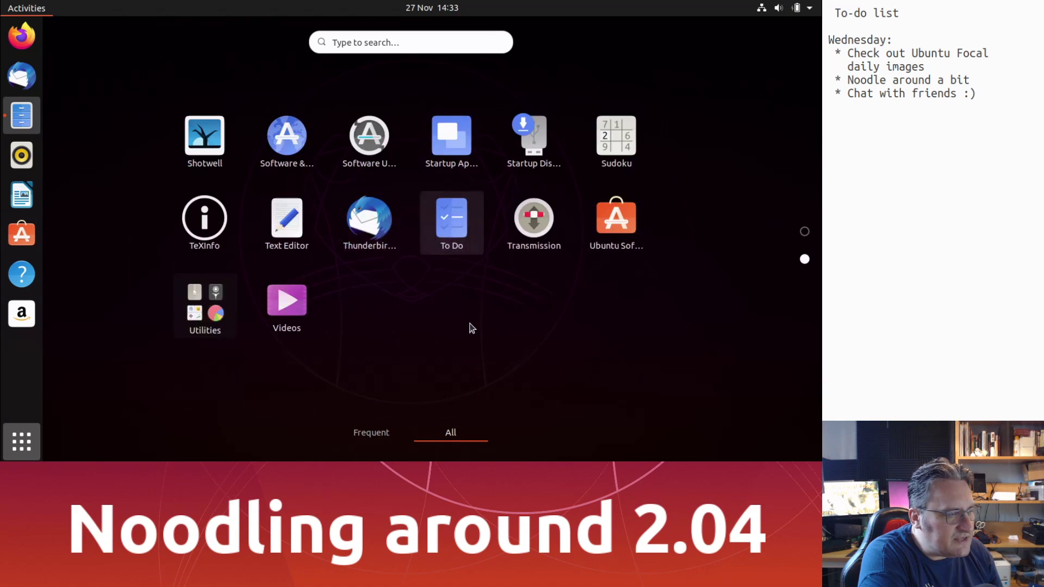
pyautogui.click(186, 288)
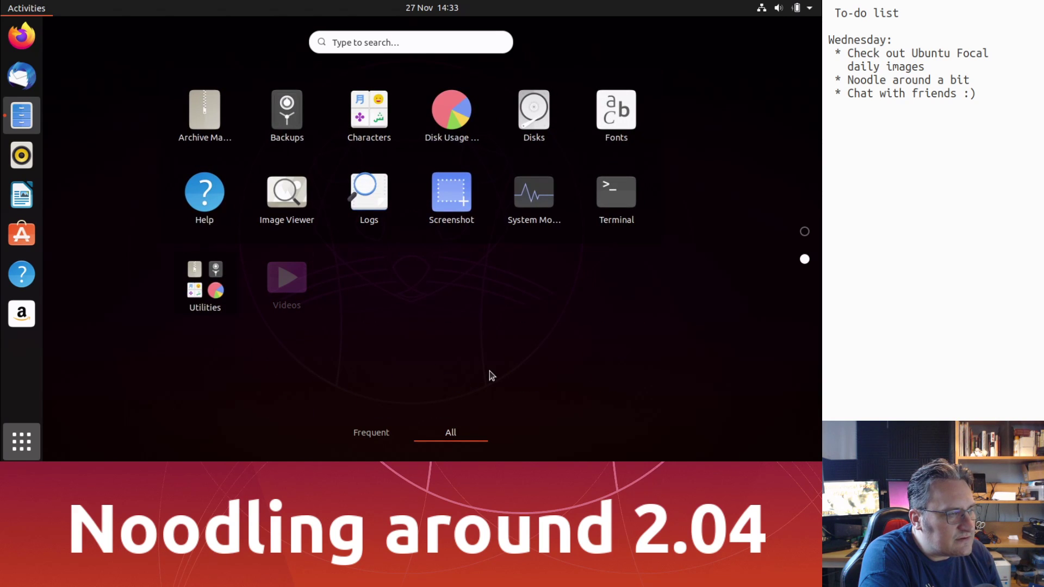
# - Launch Disks, review the 240 GB disk's partitions, and close it
pyautogui.click(543, 111)
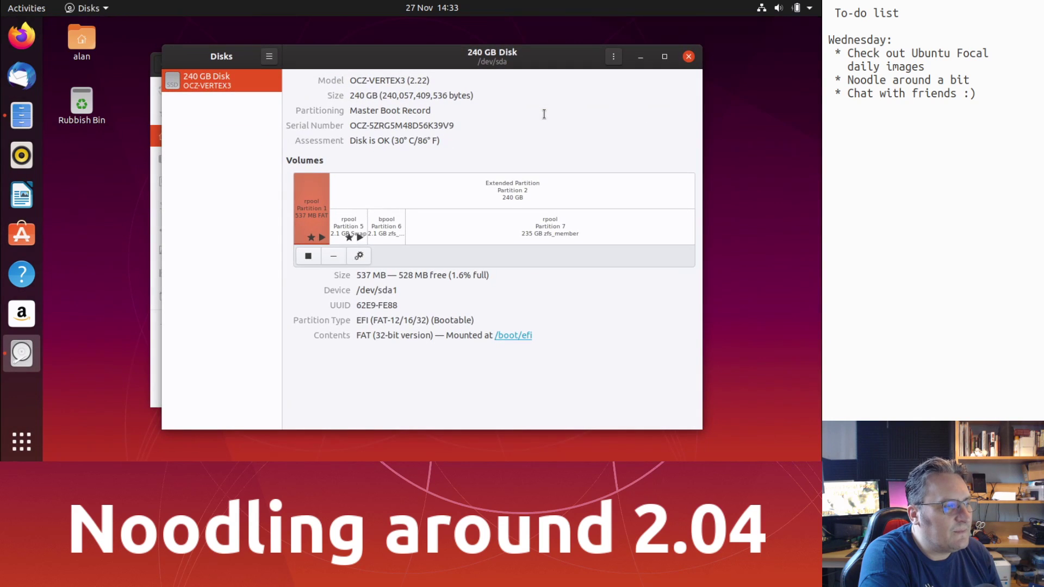
pyautogui.moveTo(418, 56)
pyautogui.mouseDown()
pyautogui.moveTo(511, 63)
pyautogui.moveTo(401, 62)
pyautogui.moveTo(401, 46)
pyautogui.mouseUp()
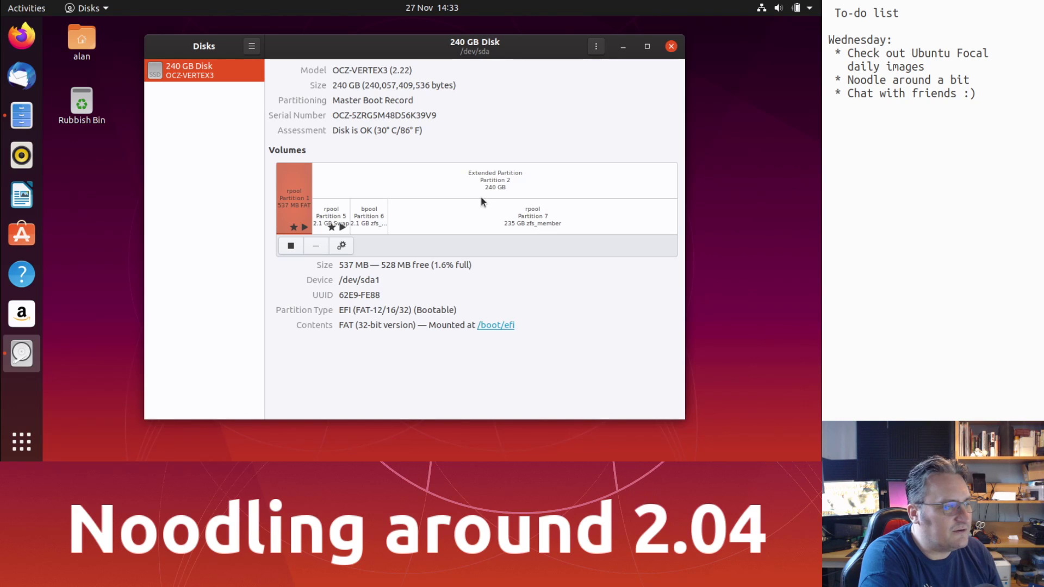
pyautogui.click(671, 46)
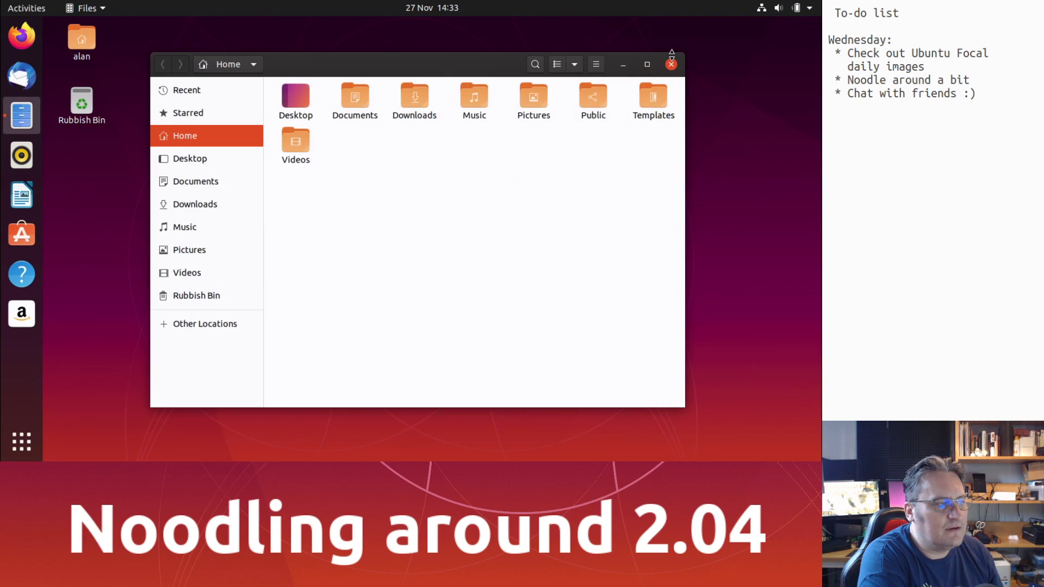
# - Close the open windows and run 'apt-cache show zsys' in a new terminal
pyautogui.click(672, 63)
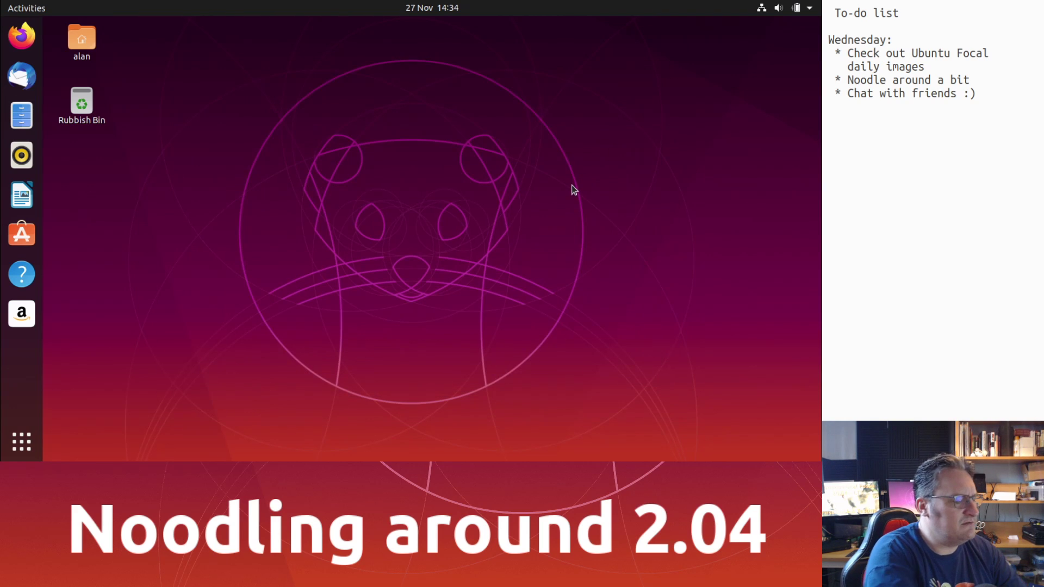
pyautogui.hotkey('ctrl', 'alt', 't')
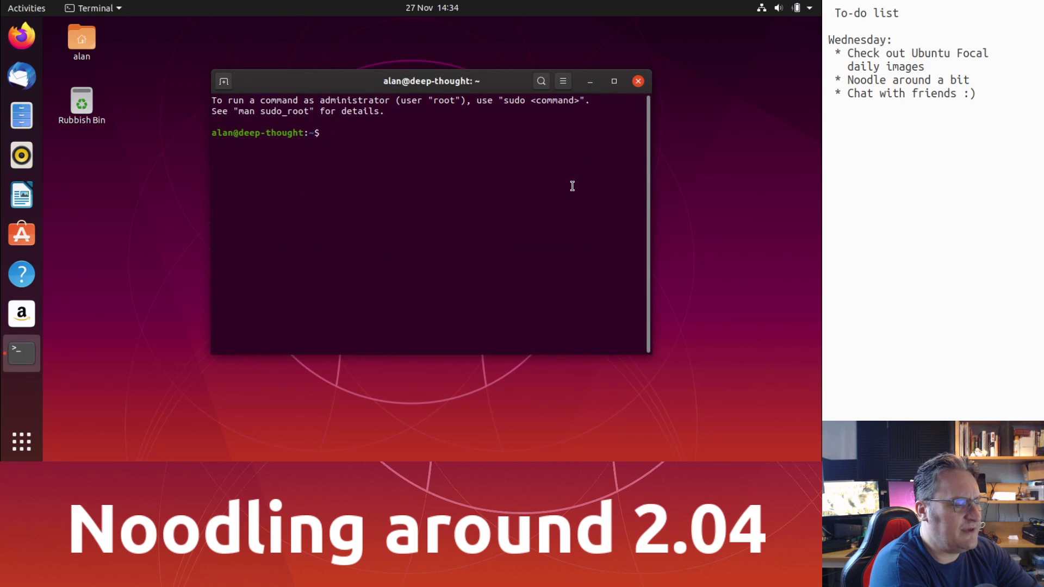
pyautogui.write('apt-cache show ')
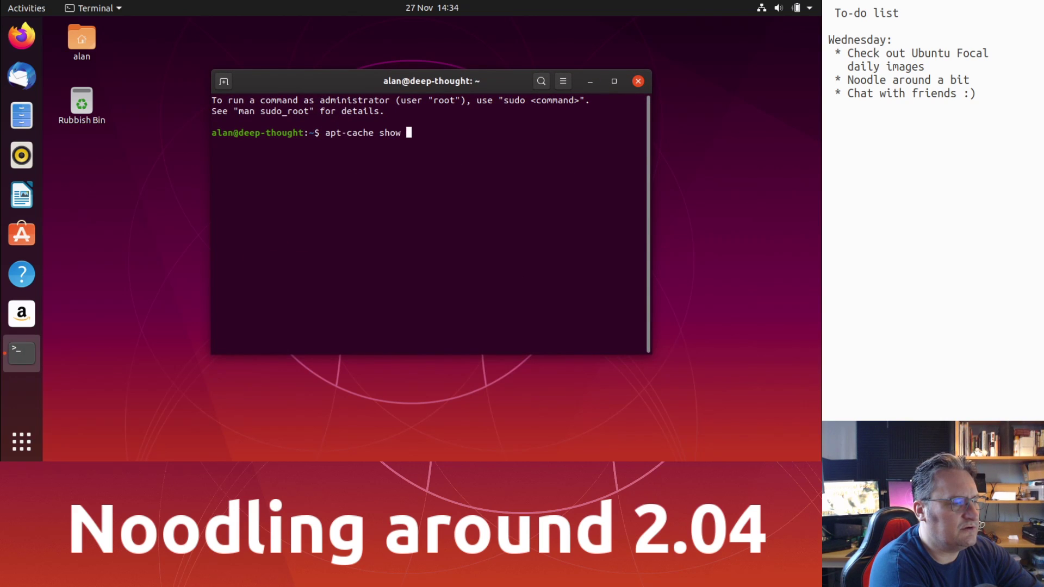
pyautogui.write('zsys')
pyautogui.press('Return')
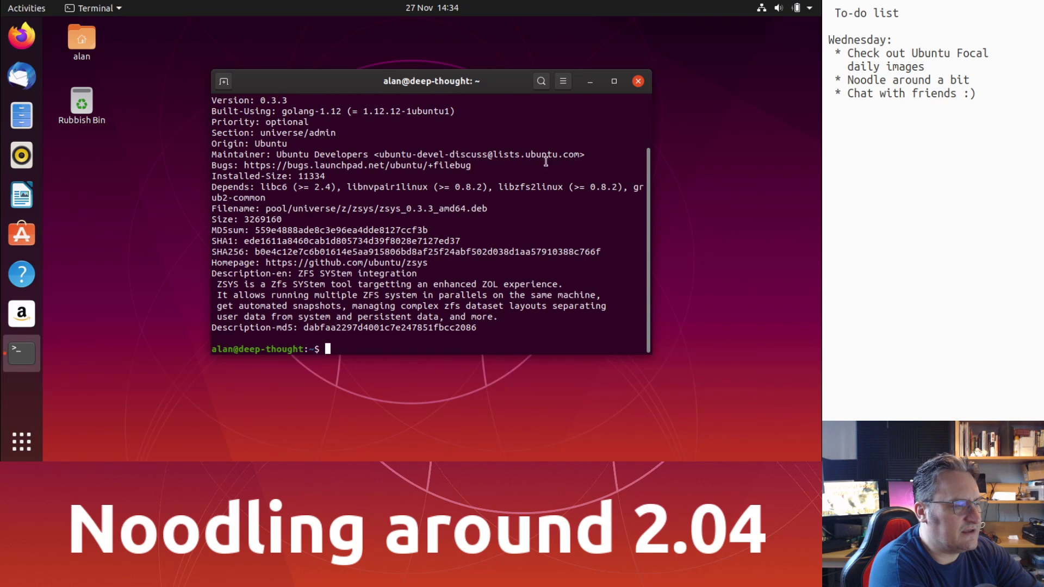
# - Read the zsys package details, highlighting universe and the description, then close the terminal
pyautogui.scroll(2, 477, 229)
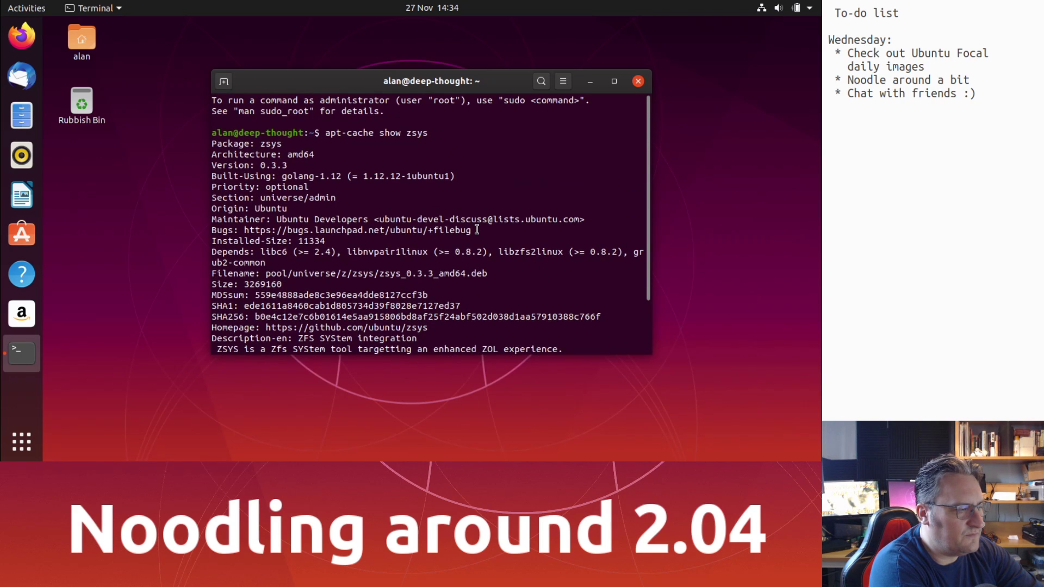
pyautogui.scroll(-2, 476, 230)
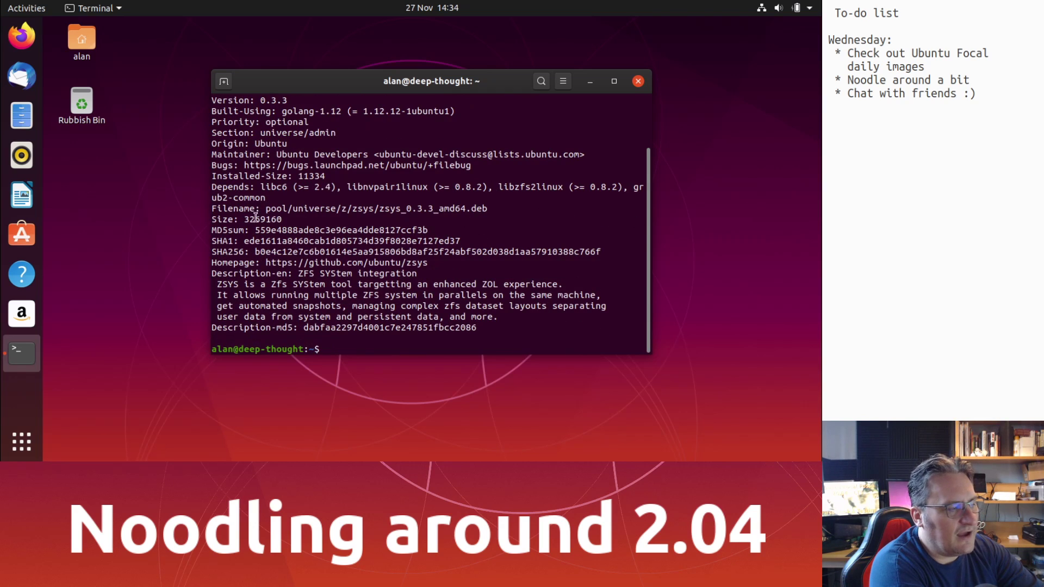
pyautogui.moveTo(292, 206); pyautogui.dragTo(337, 208)
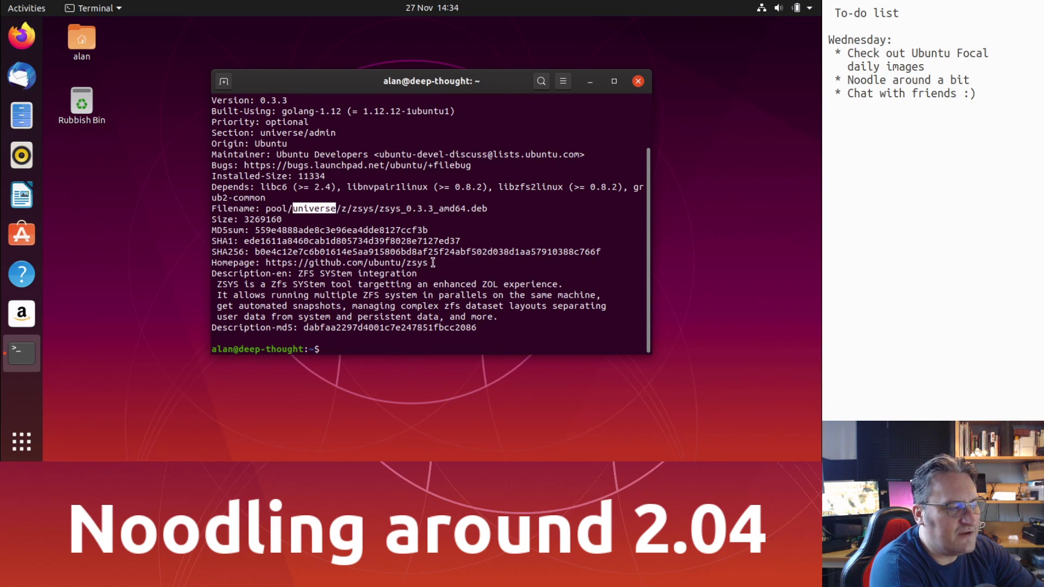
pyautogui.moveTo(434, 273); pyautogui.dragTo(587, 316)
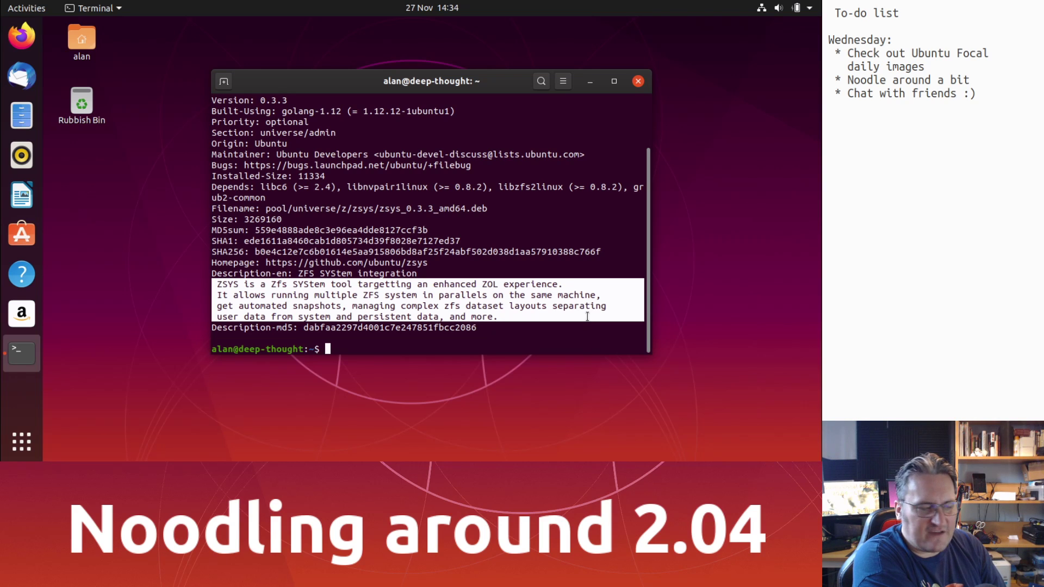
pyautogui.click(639, 82)
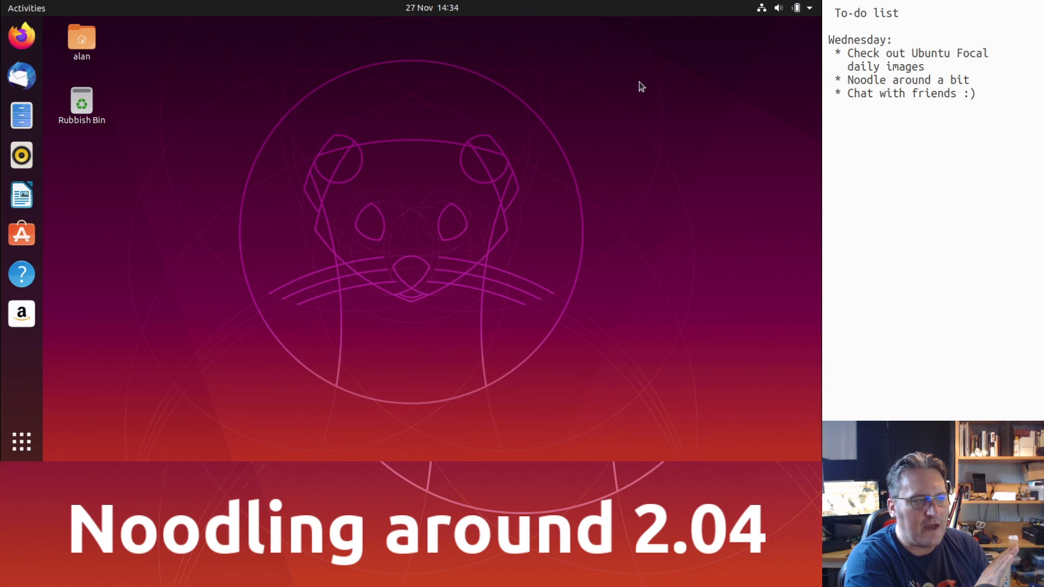
# - Toggle the applications overview open and closed, returning to the desktop
pyautogui.click(26, 438)
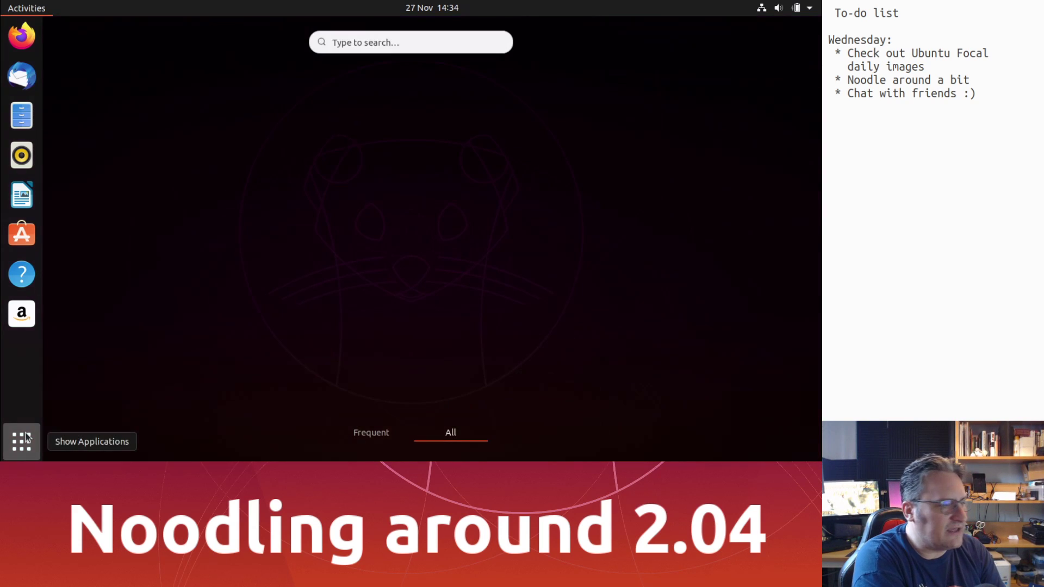
pyautogui.click(27, 438)
pyautogui.click(26, 438)
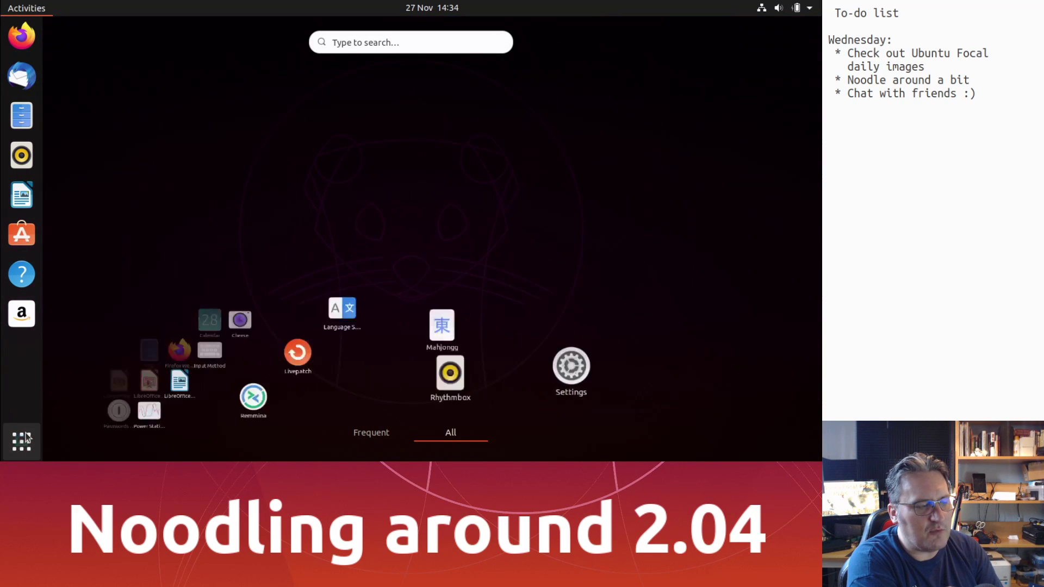
pyautogui.click(27, 437)
pyautogui.click(27, 438)
pyautogui.click(380, 85)
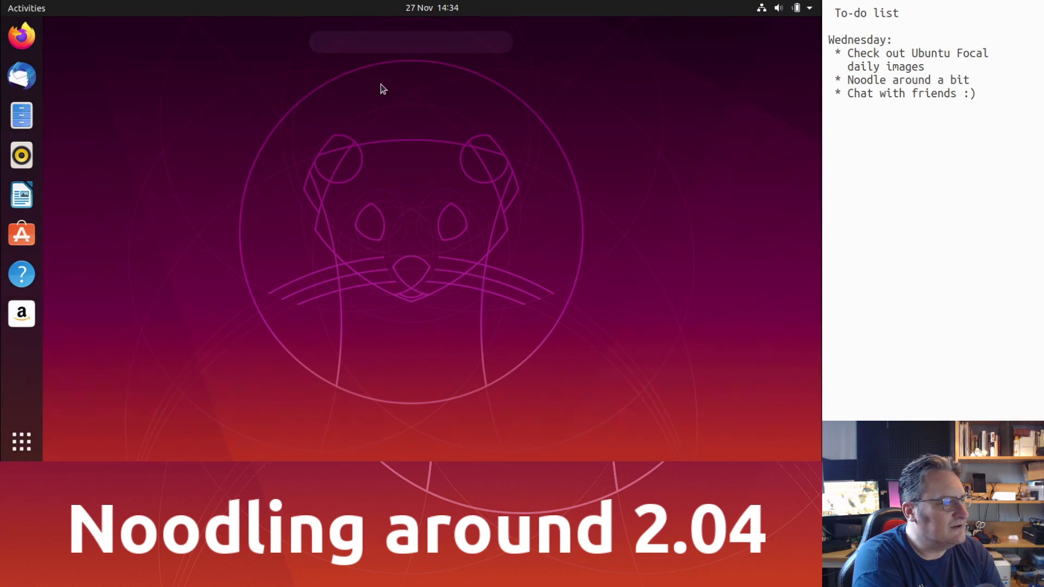
# - Launch Firefox, Files, LibreOffice Writer and Ubuntu Software from the dock, ending on Ubuntu Software
pyautogui.click(22, 36)
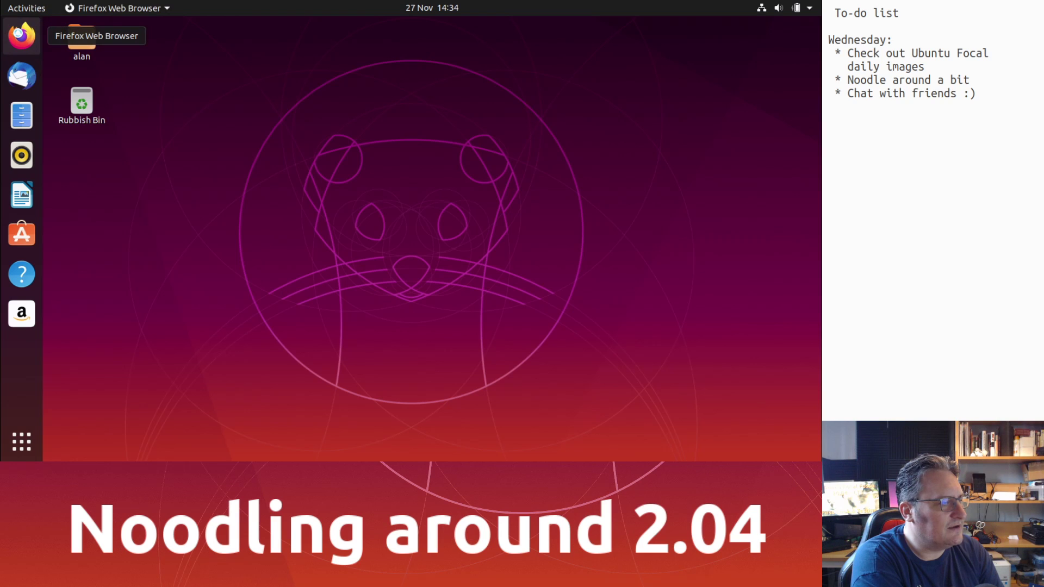
pyautogui.click(22, 115)
pyautogui.click(22, 195)
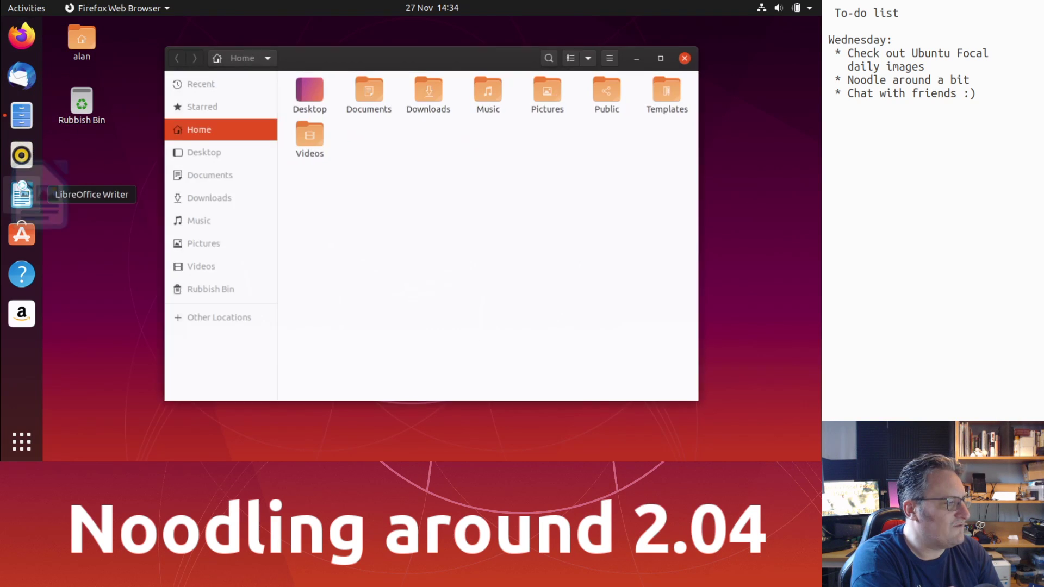
pyautogui.click(22, 234)
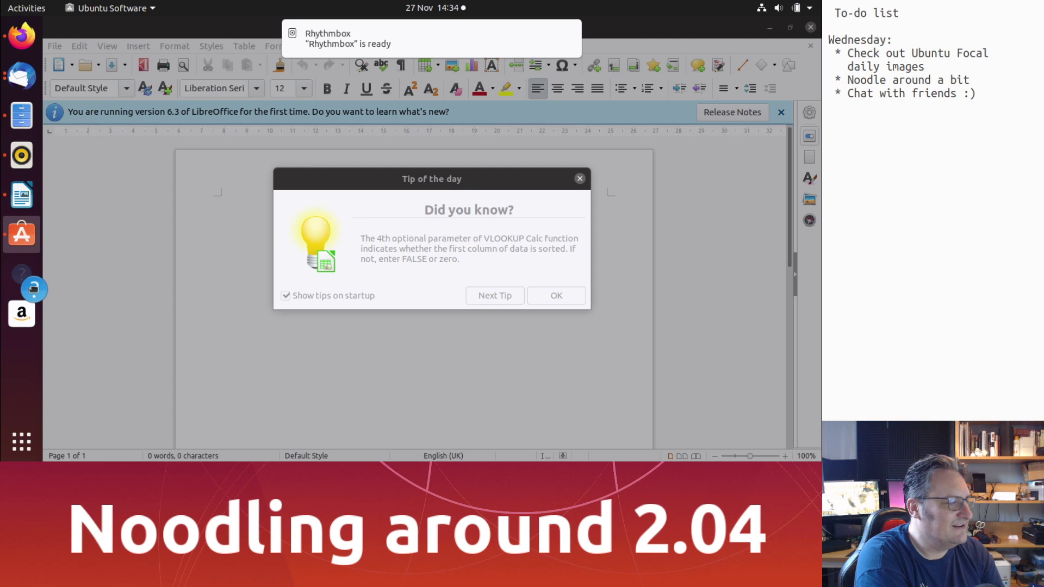
pyautogui.click(21, 35)
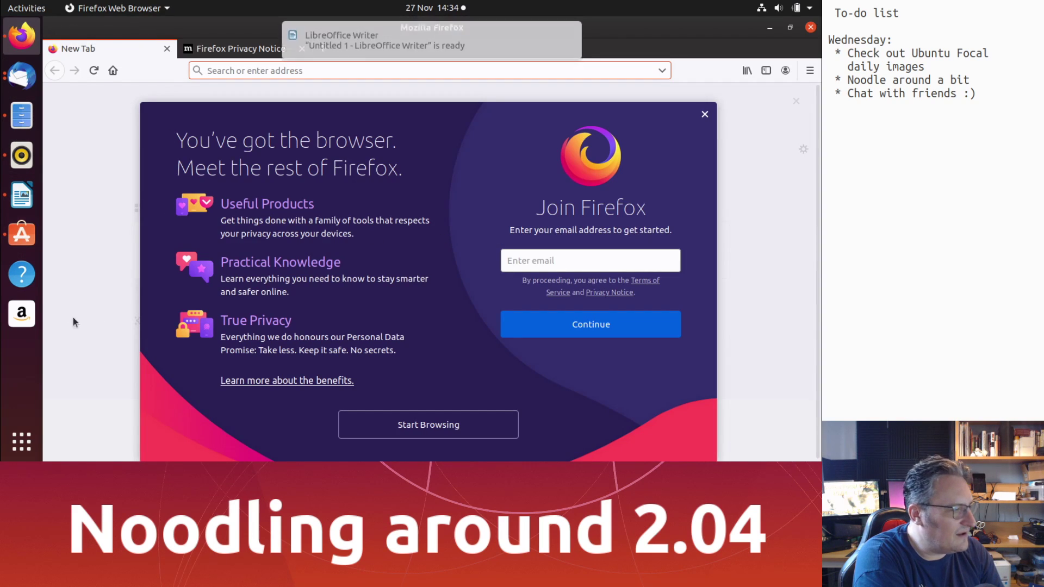
pyautogui.click(22, 233)
# - Install 0 A.D. from its details page, authorising with the account password
pyautogui.click(230, 143)
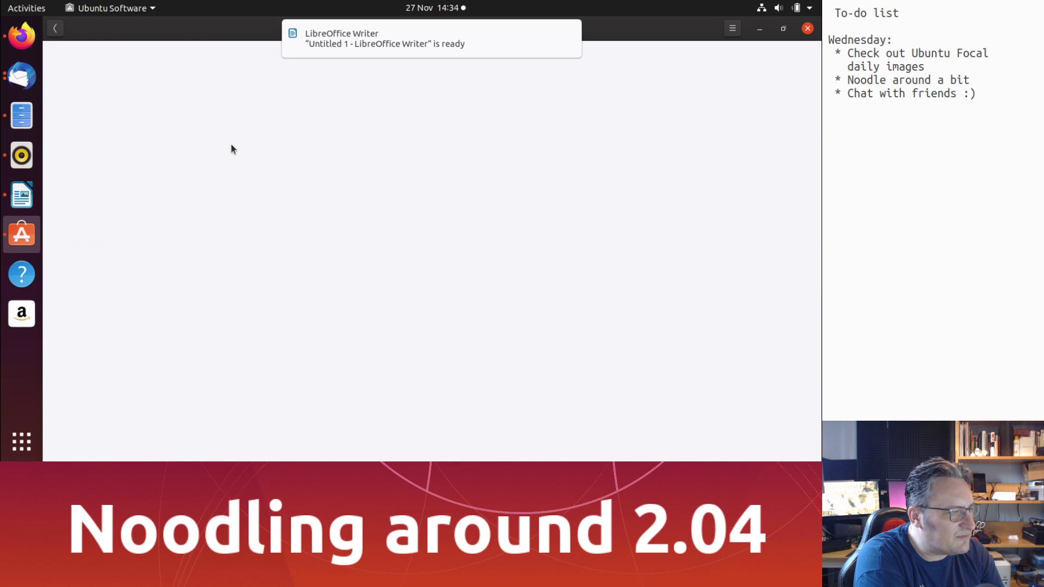
pyautogui.click(228, 115)
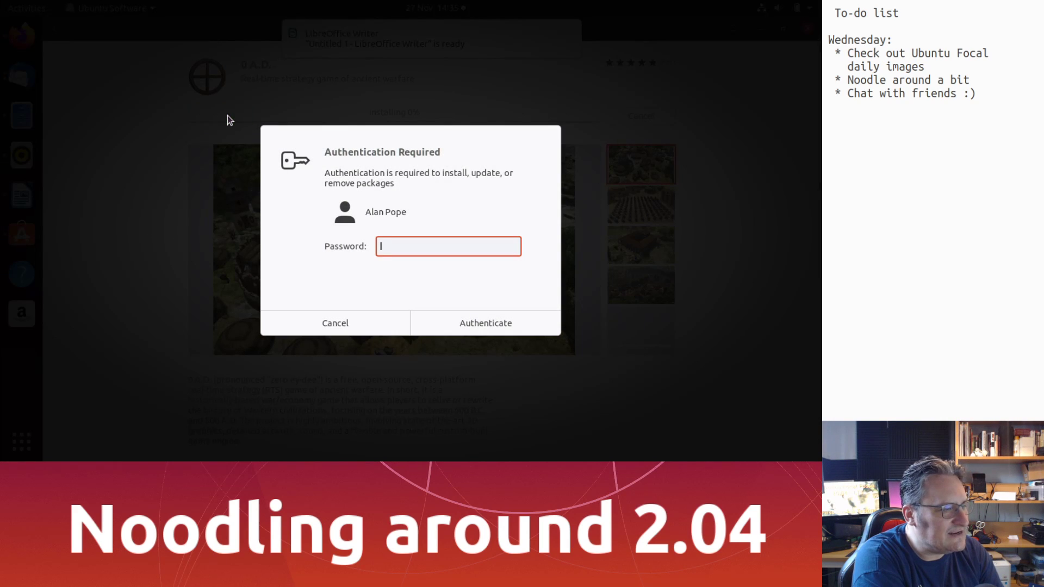
pyautogui.write('••••••••••••')
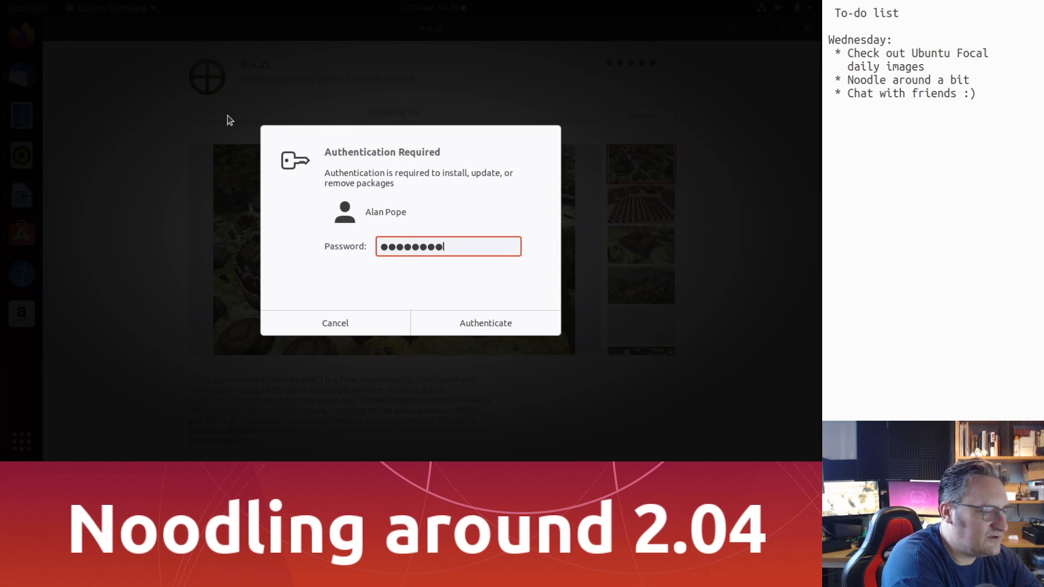
pyautogui.press('Return')
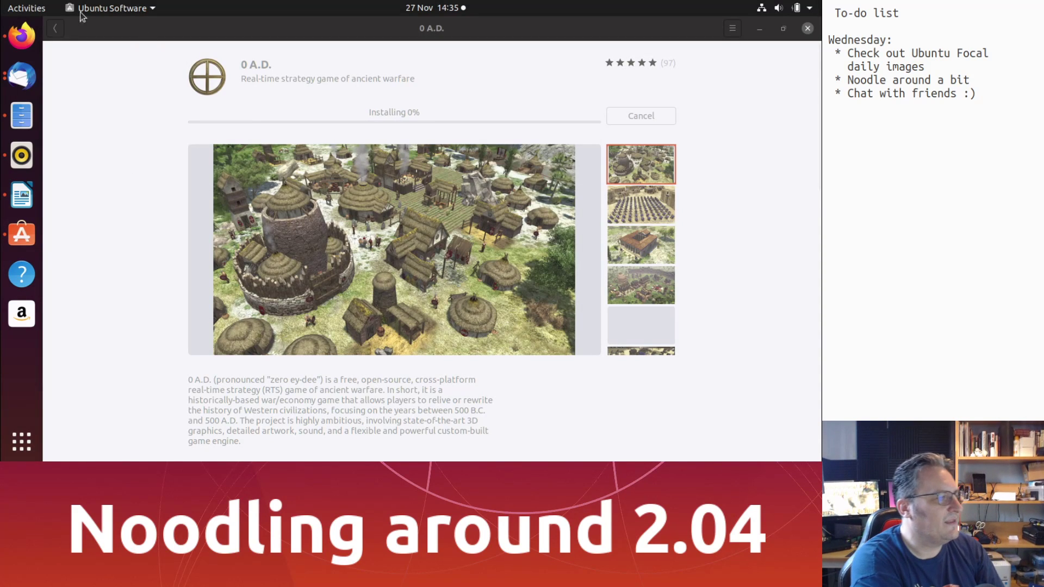
pyautogui.click(57, 32)
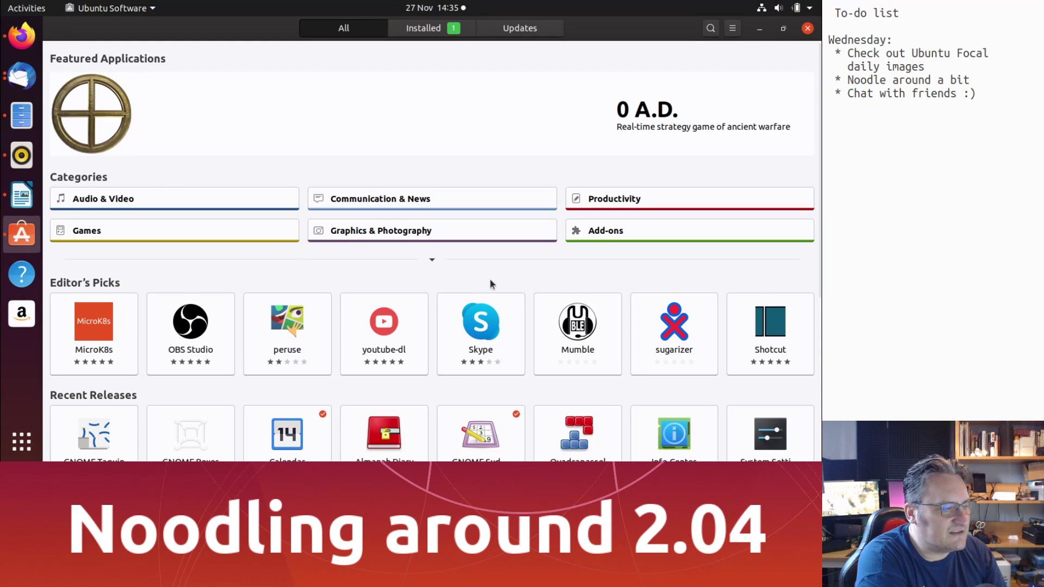
# - View Mumble, then try installing OBS Studio and dismiss the installation error
pyautogui.click(584, 336)
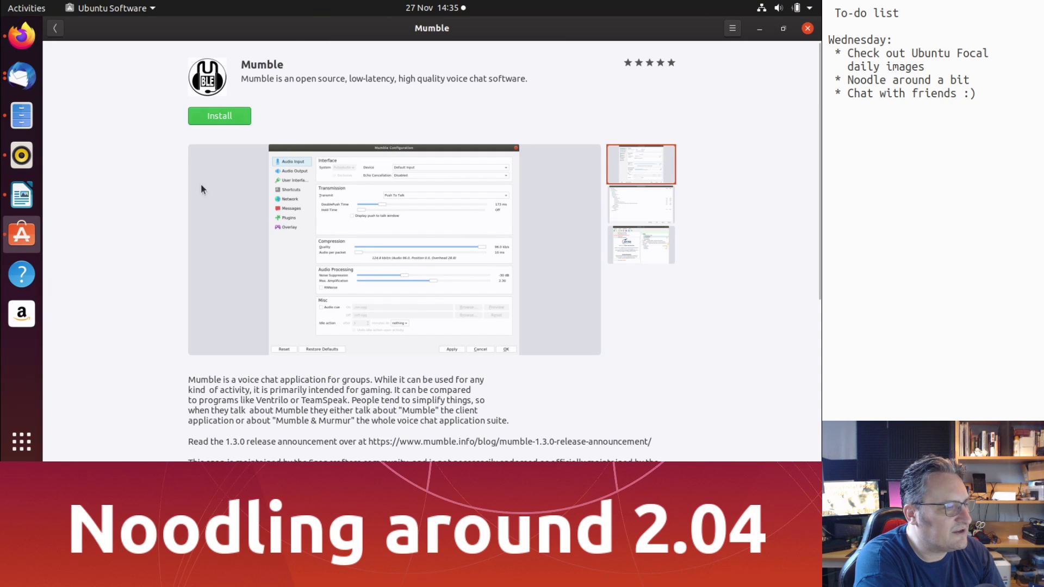
pyautogui.click(56, 29)
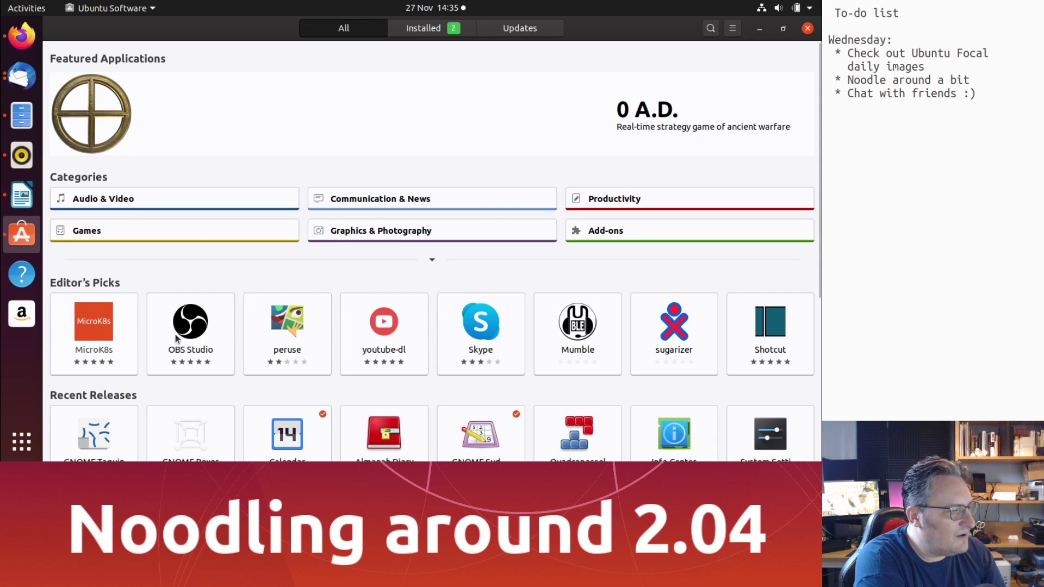
pyautogui.click(204, 327)
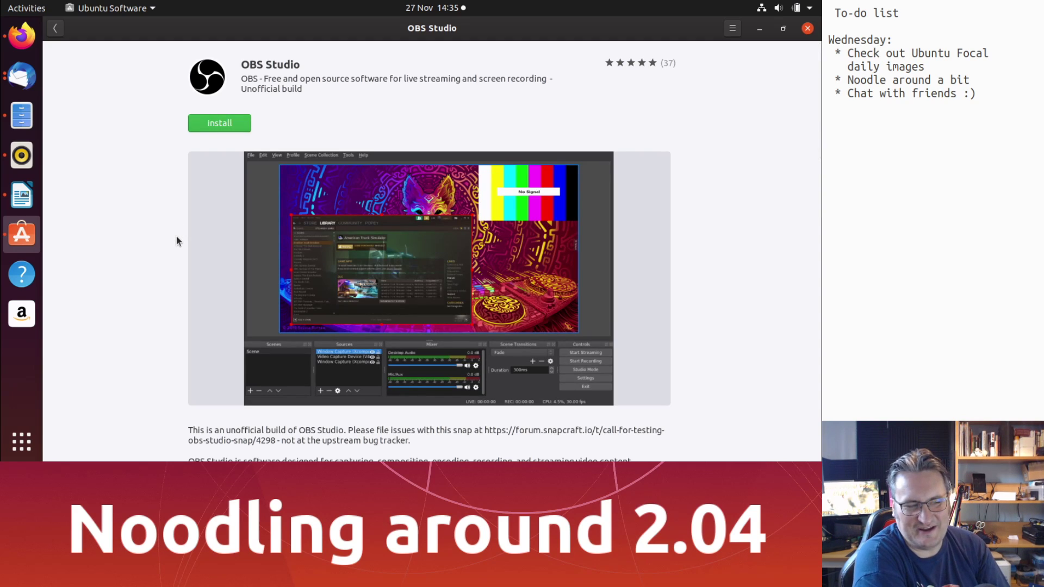
pyautogui.click(234, 122)
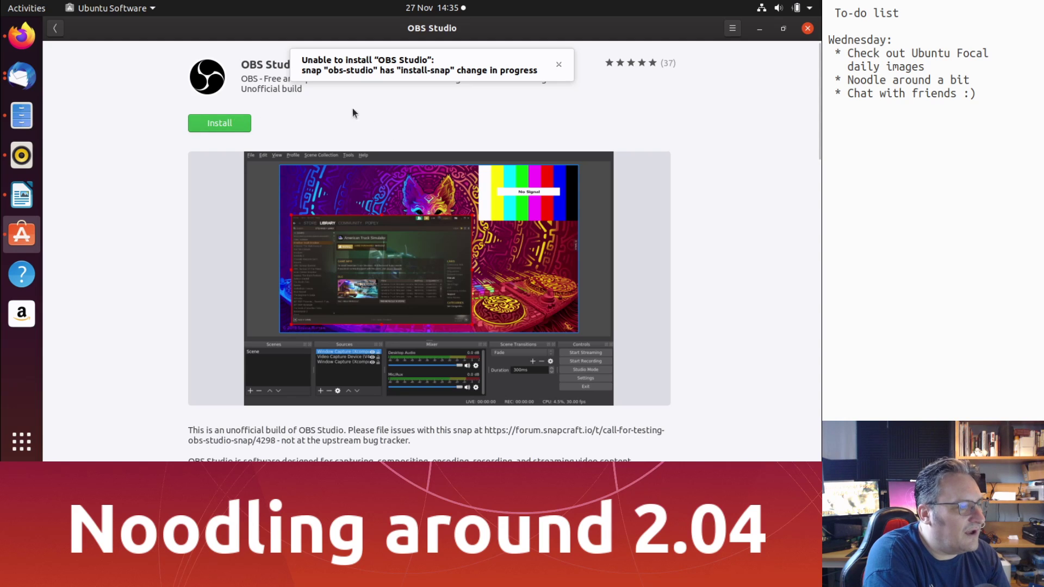
pyautogui.click(558, 60)
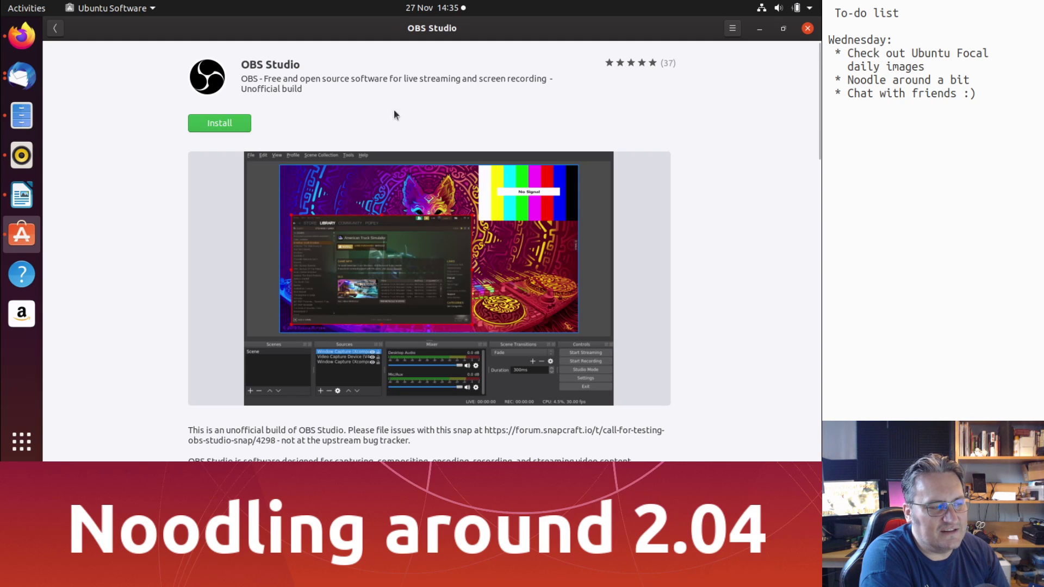
pyautogui.click(56, 30)
# - Revisit the OBS Studio listing, then return to and scroll the Explore overview
pyautogui.click(195, 313)
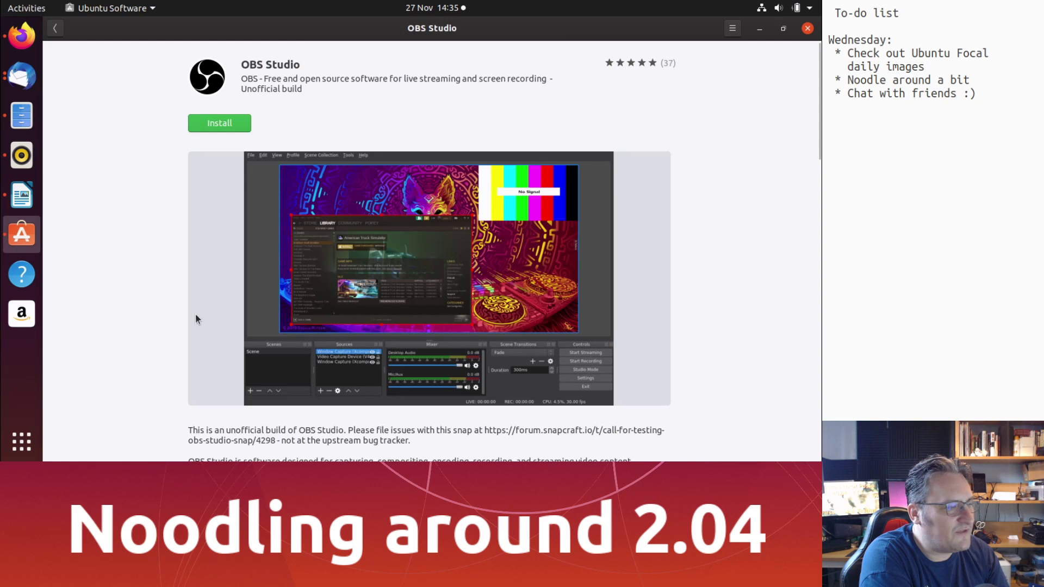
pyautogui.click(55, 22)
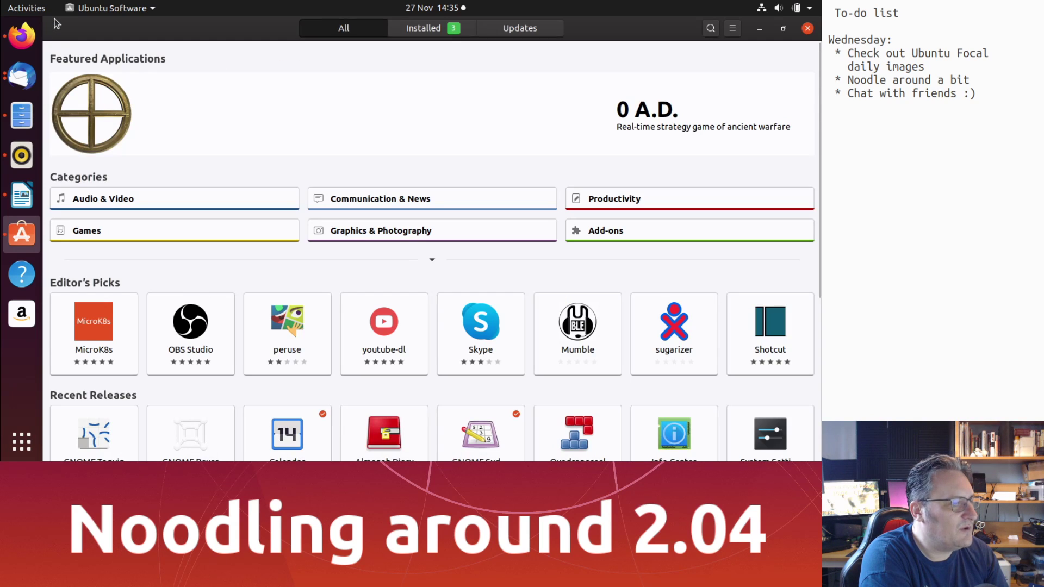
pyautogui.scroll(-3, 481, 282)
pyautogui.scroll(-5, 481, 282)
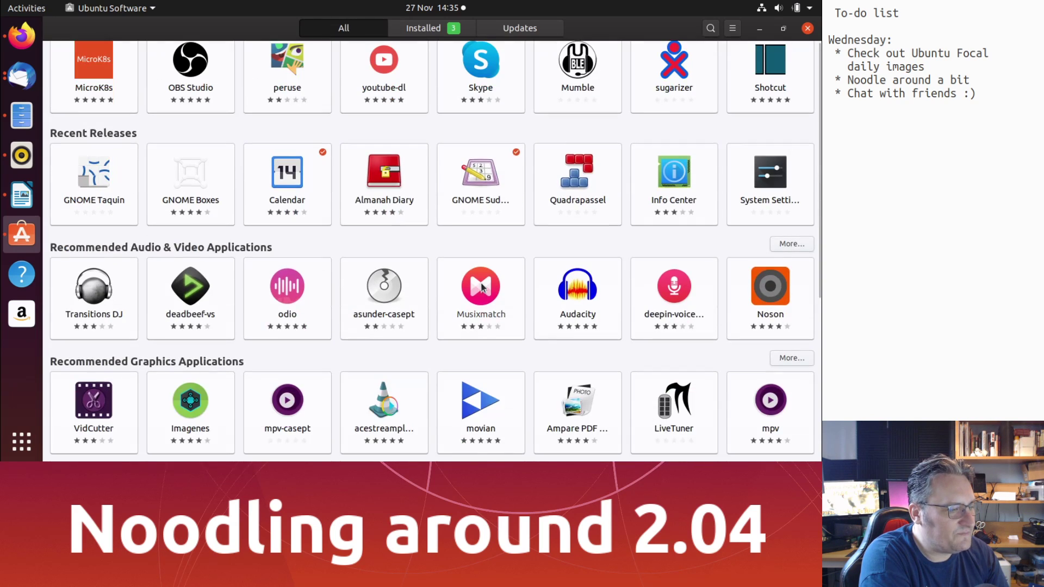
pyautogui.scroll(8, 481, 282)
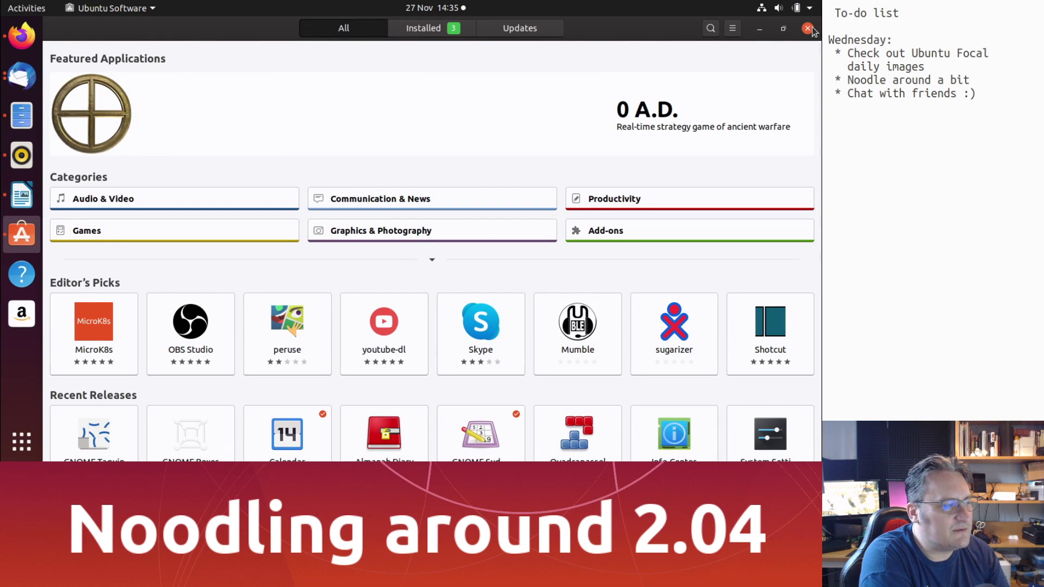
# - Close Ubuntu Software, un-maximize Firefox, and close LibreOffice Writer after dismissing its tip
pyautogui.click(431, 32)
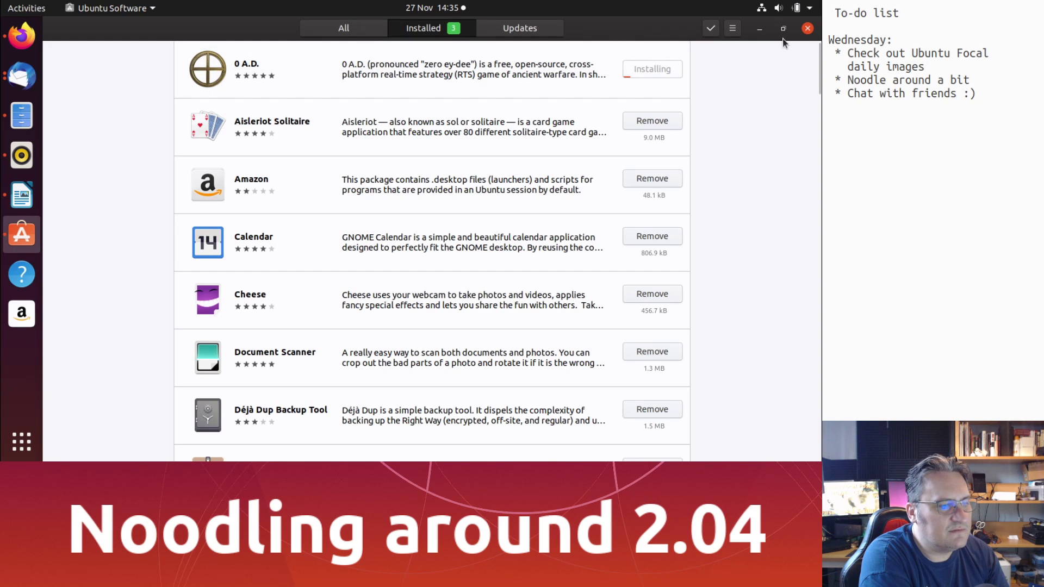
pyautogui.click(808, 30)
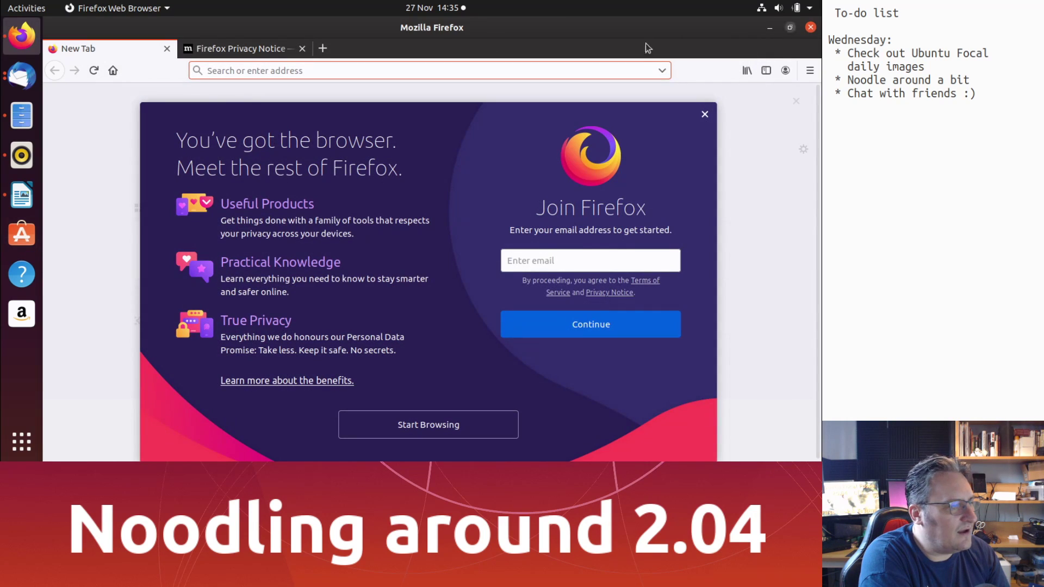
pyautogui.moveTo(353, 27); pyautogui.dragTo(370, 144)
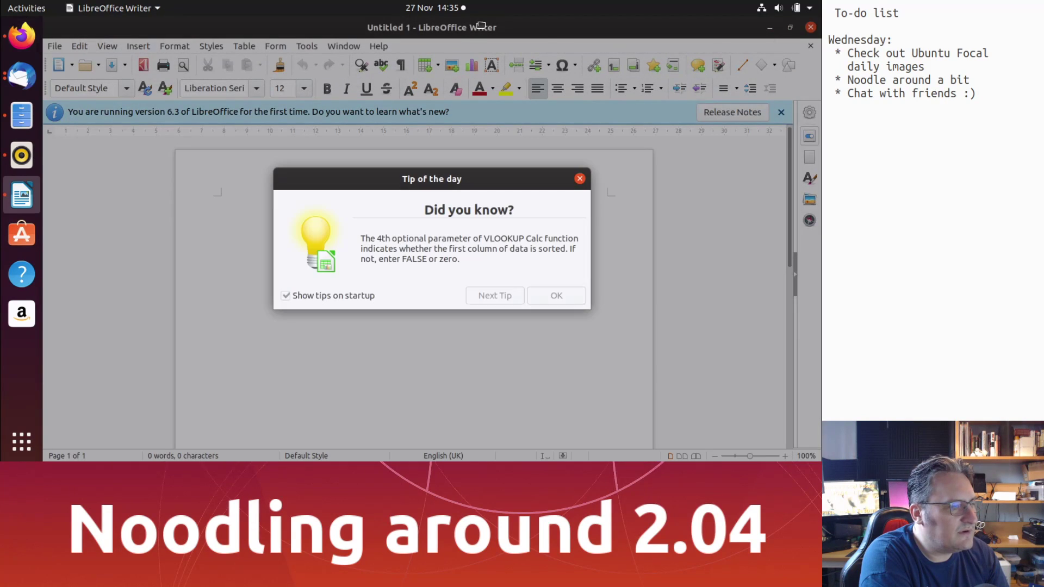
pyautogui.click(556, 296)
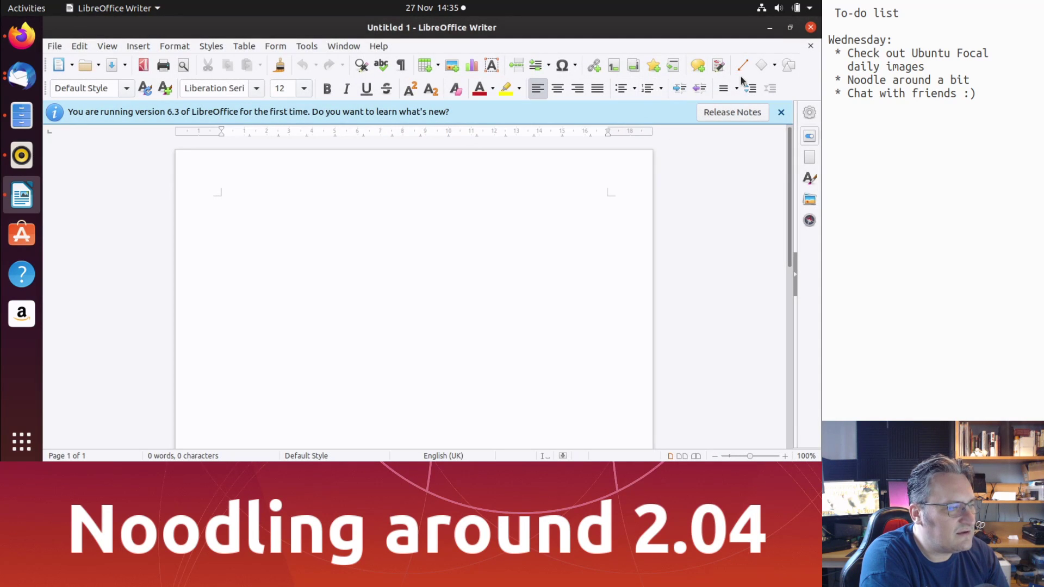
pyautogui.click(811, 29)
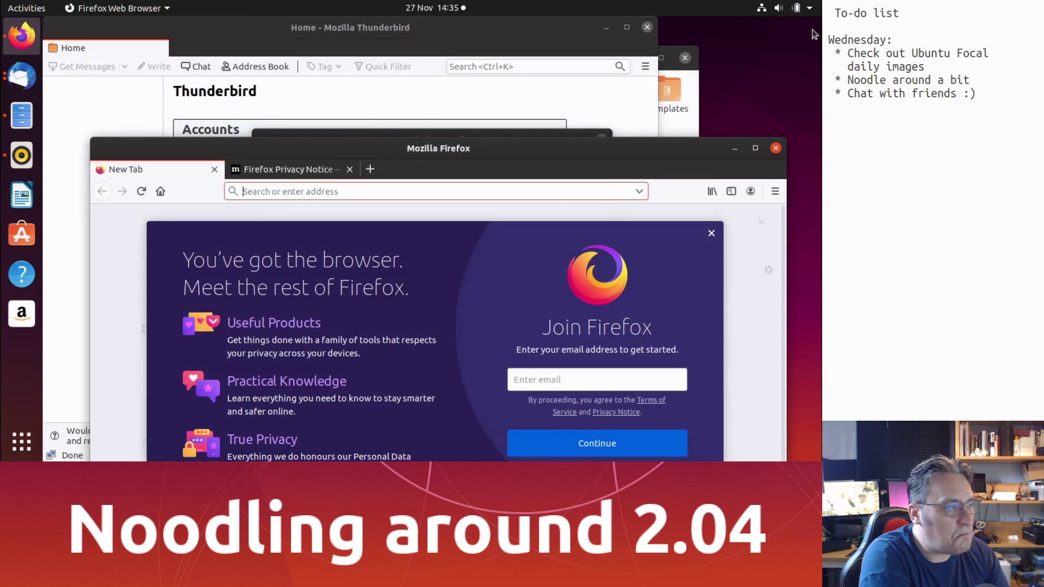
# - Close Thunderbird after cancelling its account setup, then close Files and Rhythmbox
pyautogui.click(421, 26)
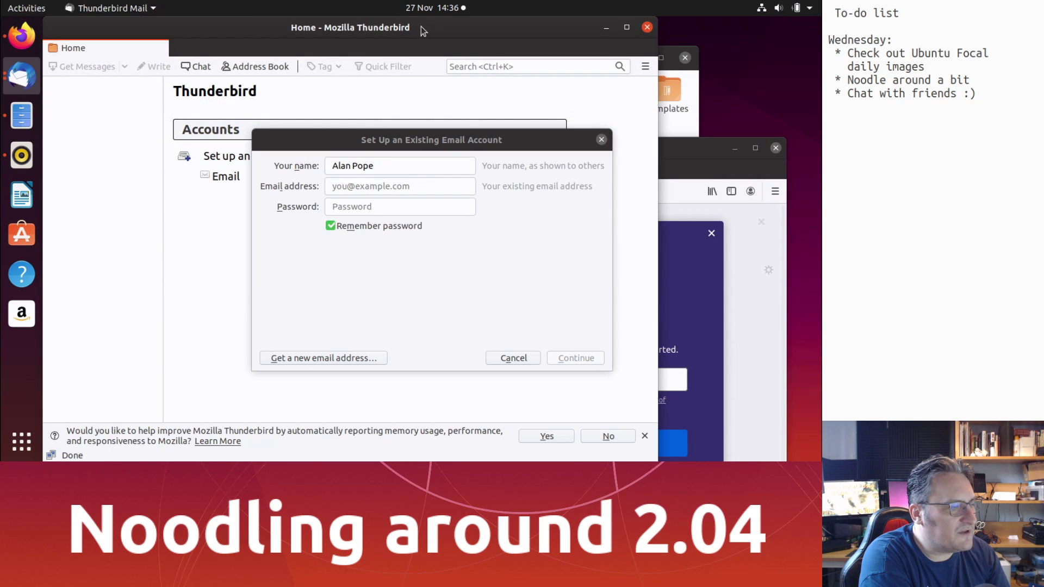
pyautogui.click(513, 359)
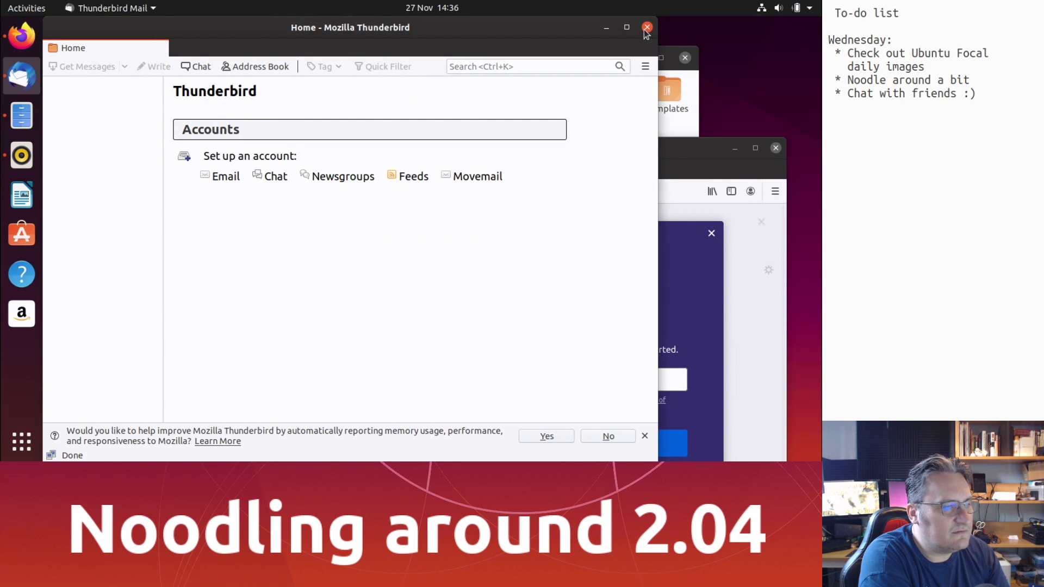
pyautogui.click(647, 29)
pyautogui.click(686, 59)
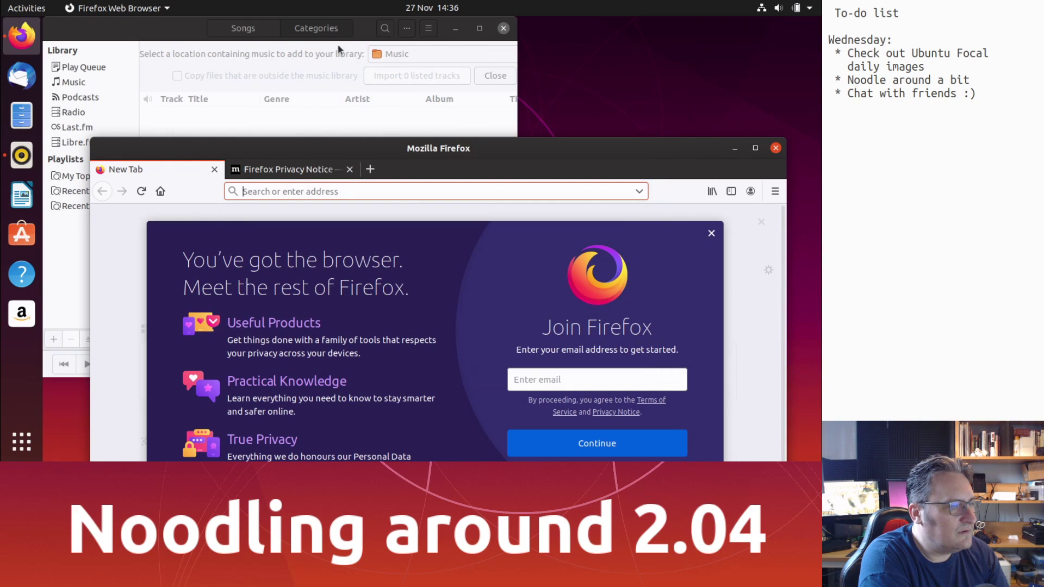
pyautogui.click(141, 34)
pyautogui.moveTo(140, 34); pyautogui.dragTo(251, 73)
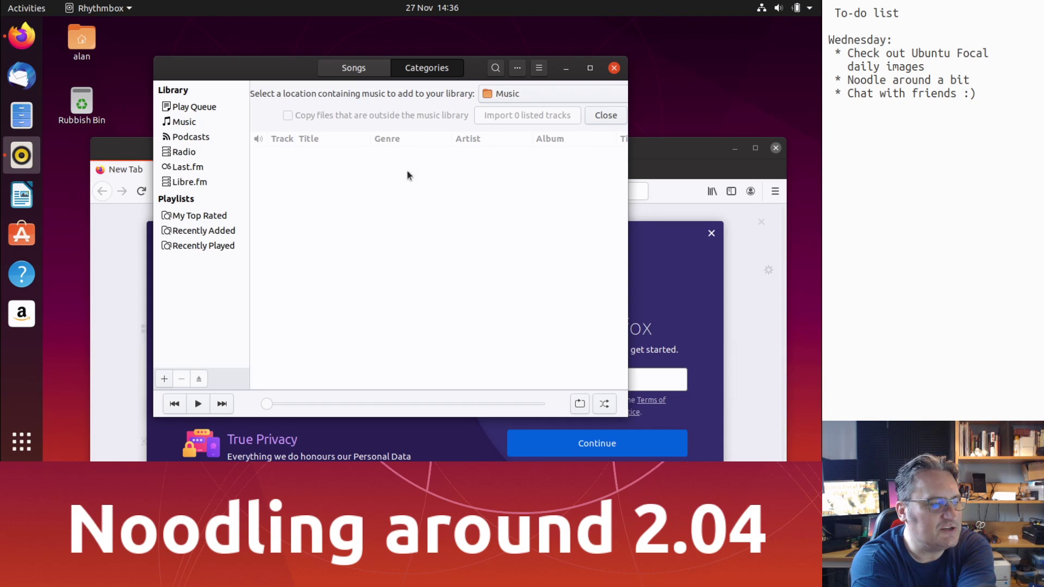
pyautogui.click(613, 68)
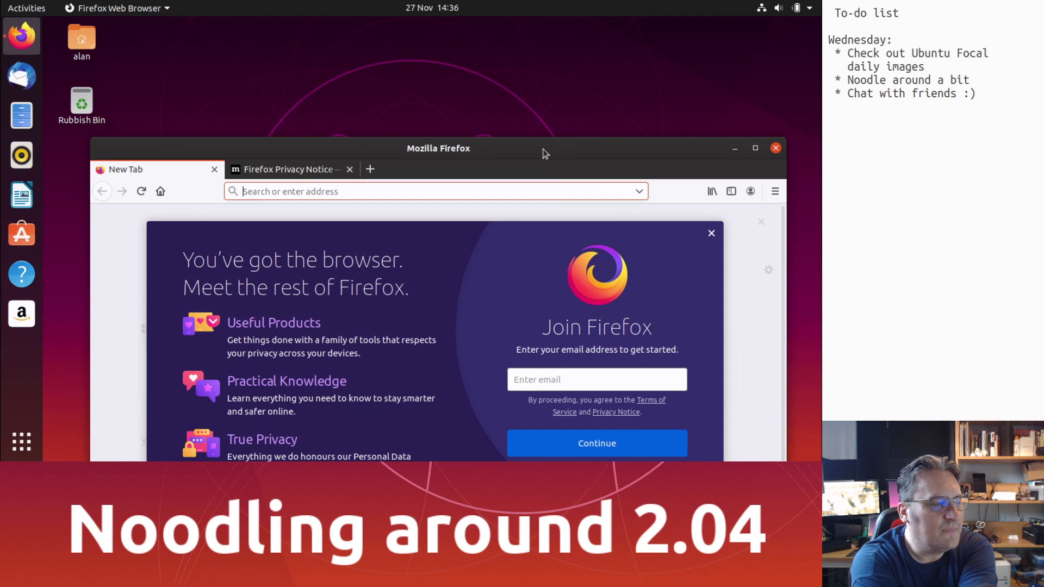
# - Maximize Firefox, then quit it, confirming Close Tabs for both tabs
pyautogui.doubleClick(545, 153)
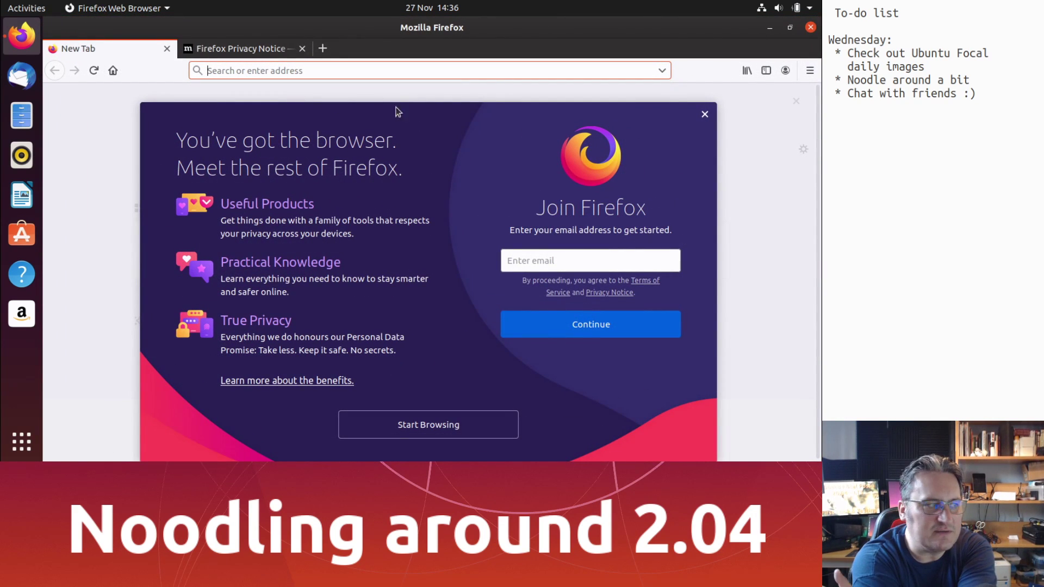
pyautogui.click(810, 28)
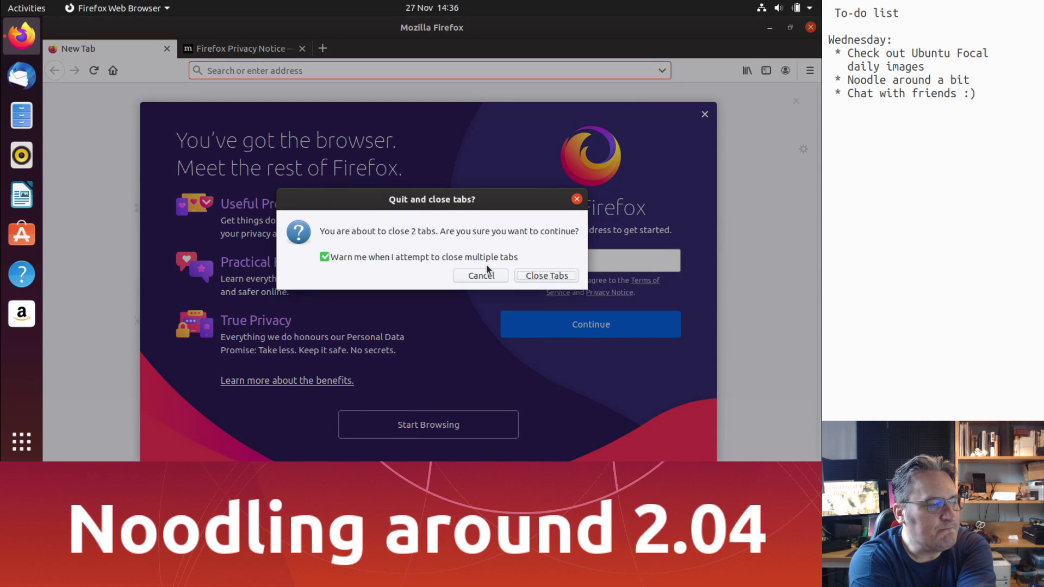
pyautogui.click(546, 277)
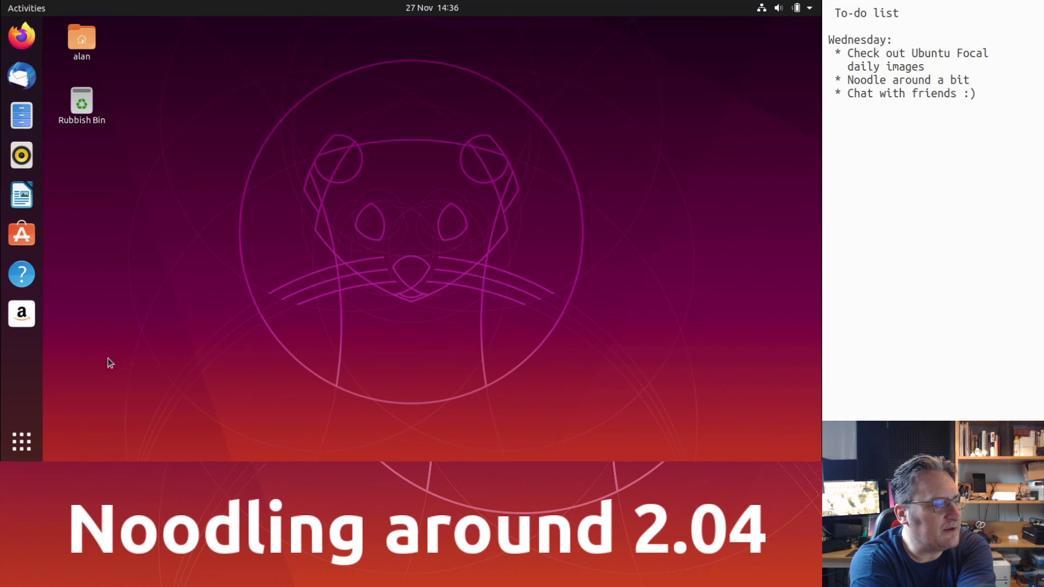
# - Open and close the Ubuntu desktop help, then show the second page of applications
pyautogui.click(25, 278)
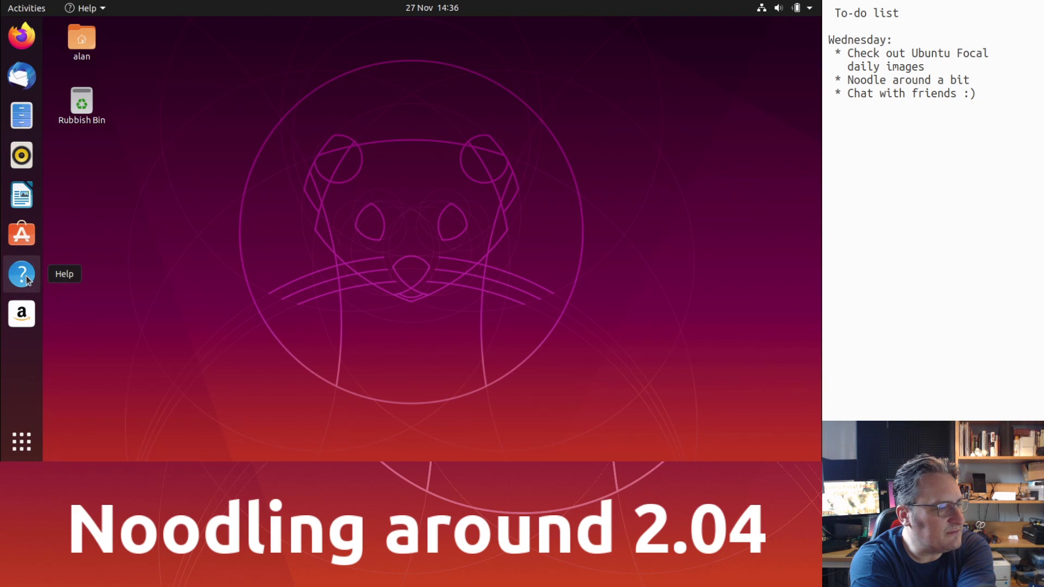
pyautogui.click(705, 42)
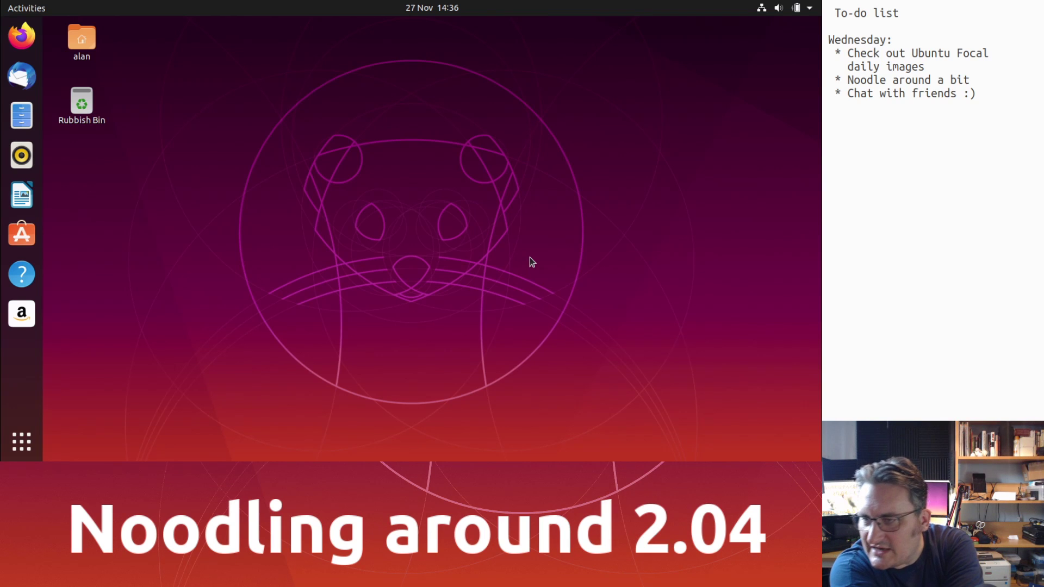
pyautogui.click(22, 441)
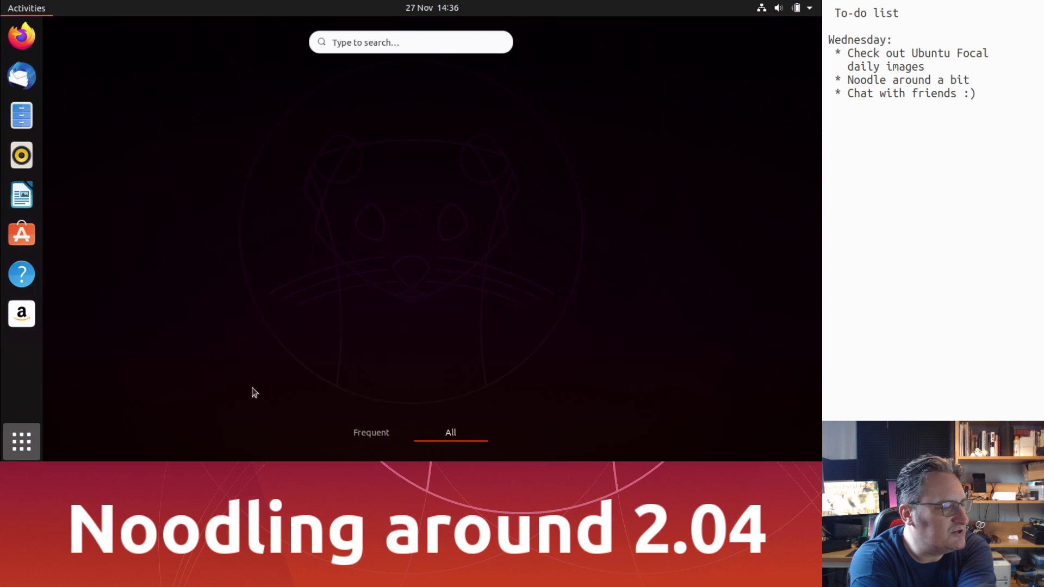
pyautogui.scroll(-1, 318, 354)
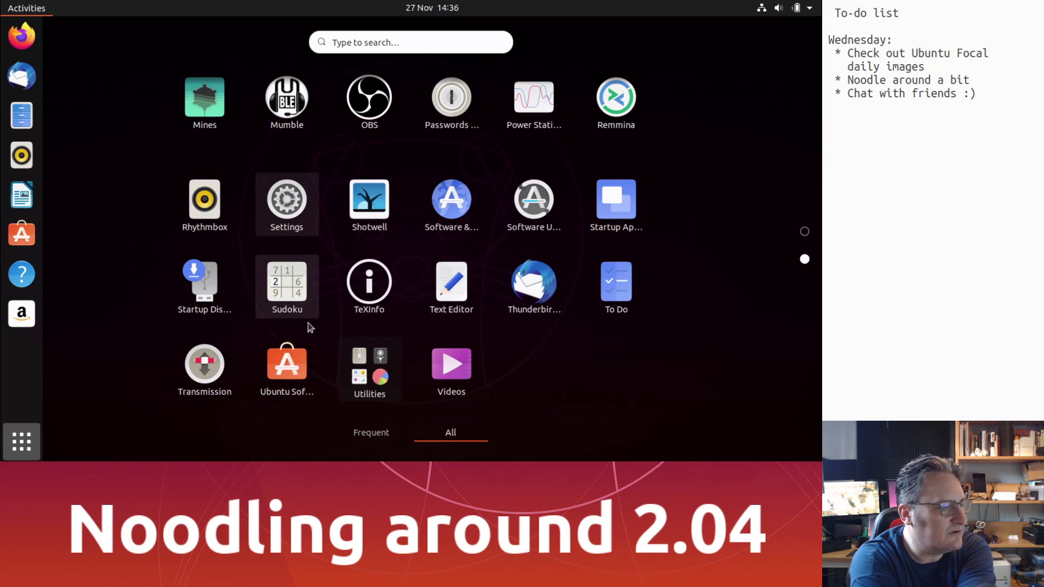
# - Open the Utilities folder and launch Disks, maximizing its window
pyautogui.click(363, 298)
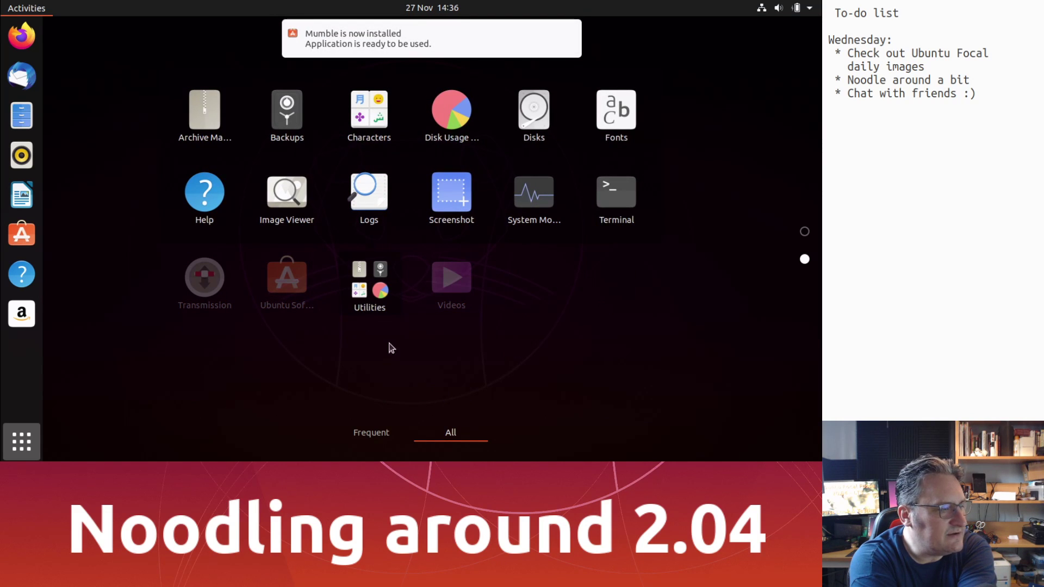
pyautogui.click(362, 294)
pyautogui.click(362, 294)
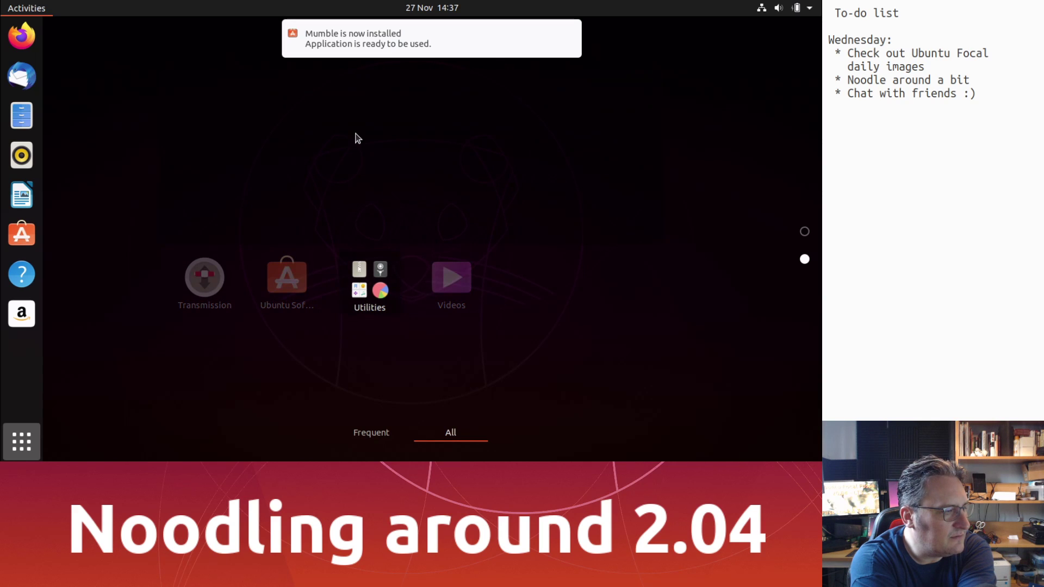
pyautogui.click(387, 283)
pyautogui.click(387, 283)
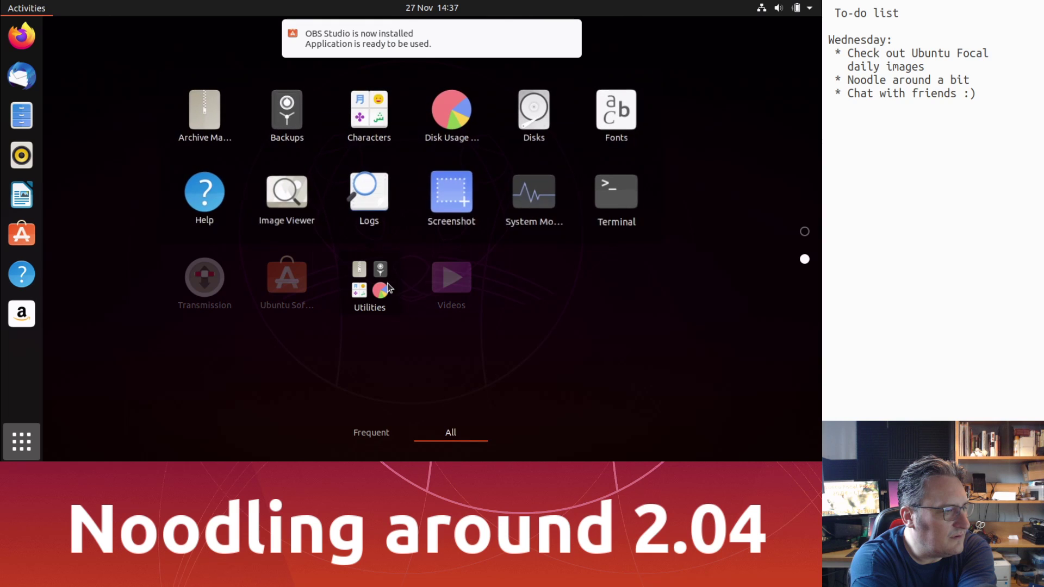
pyautogui.click(534, 111)
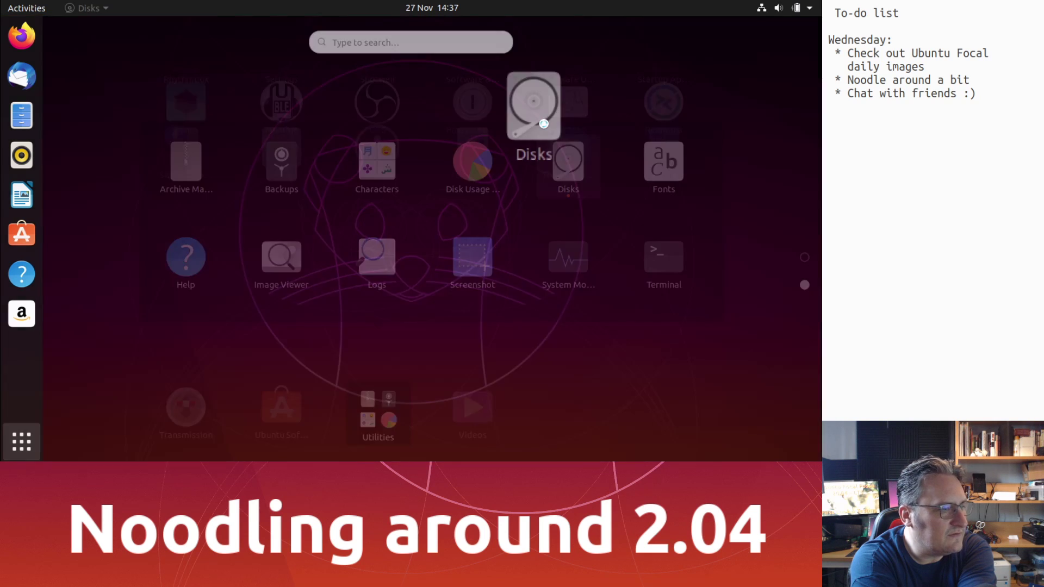
pyautogui.doubleClick(481, 61)
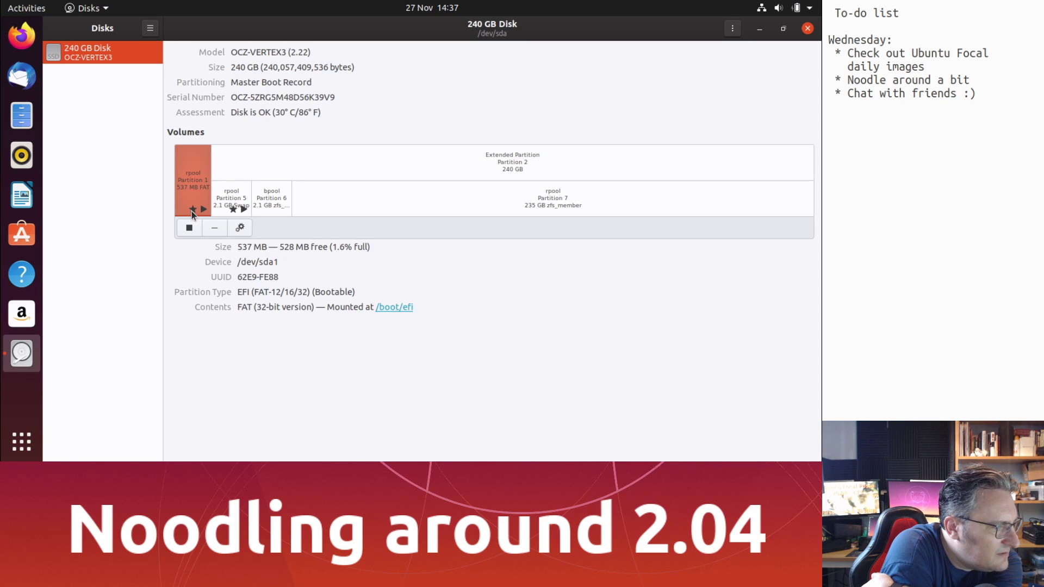
# - Inspect swap Partition 5 and EFI Partition 1, opening then cancelling Partition 1's type editor
pyautogui.click(236, 196)
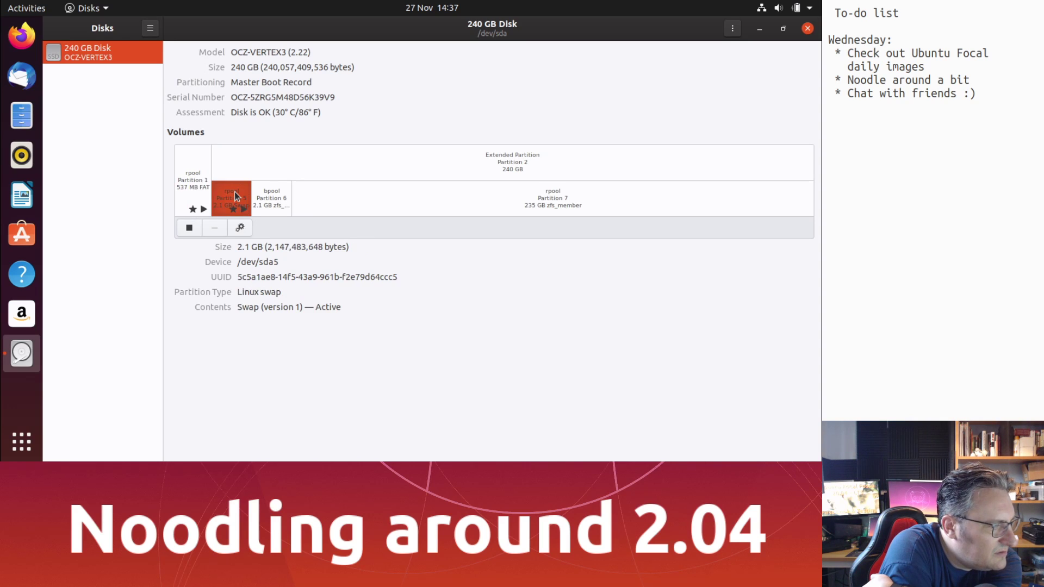
pyautogui.click(198, 196)
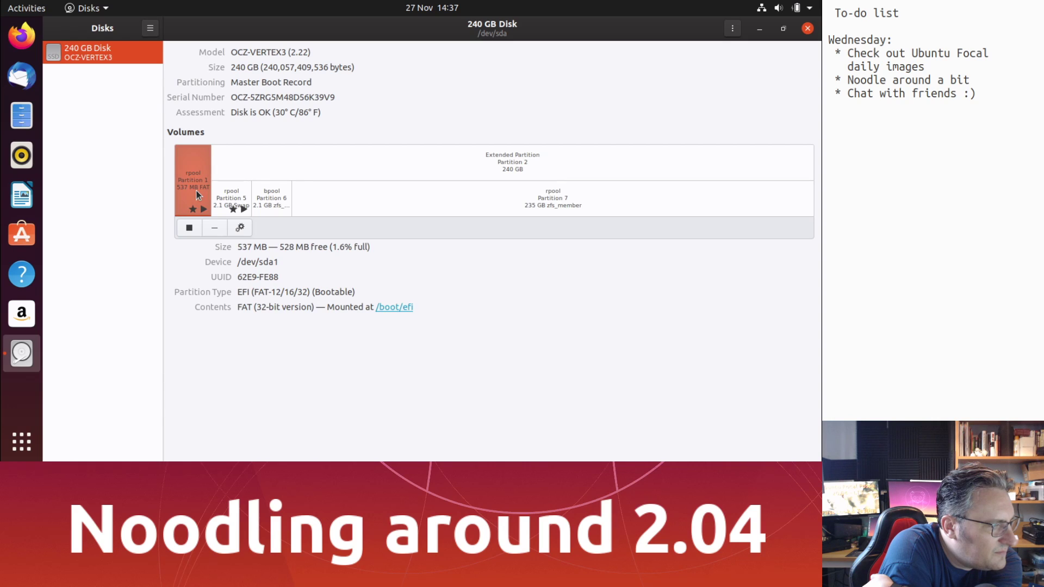
pyautogui.click(241, 229)
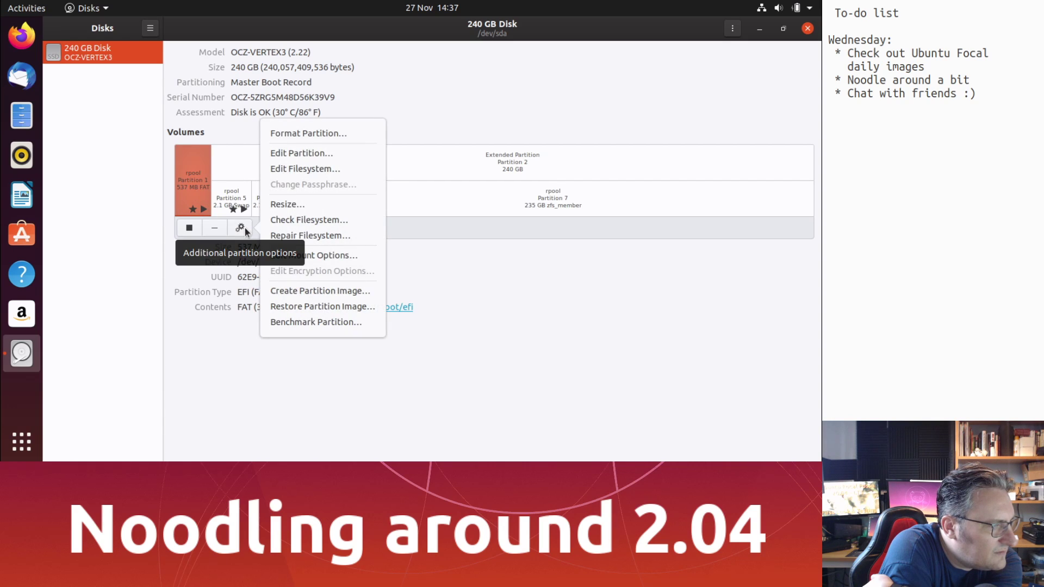
pyautogui.click(338, 153)
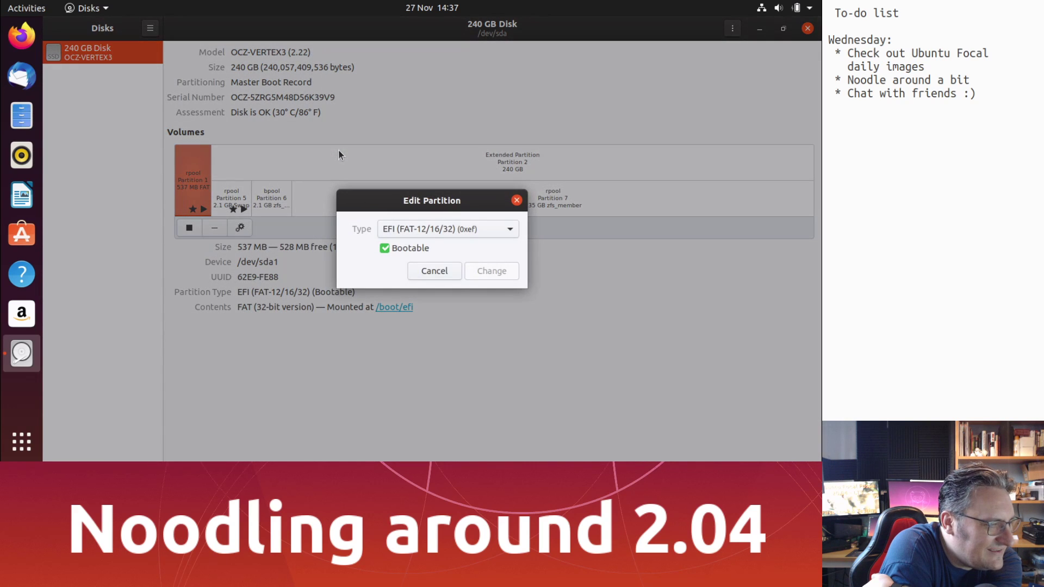
pyautogui.click(438, 270)
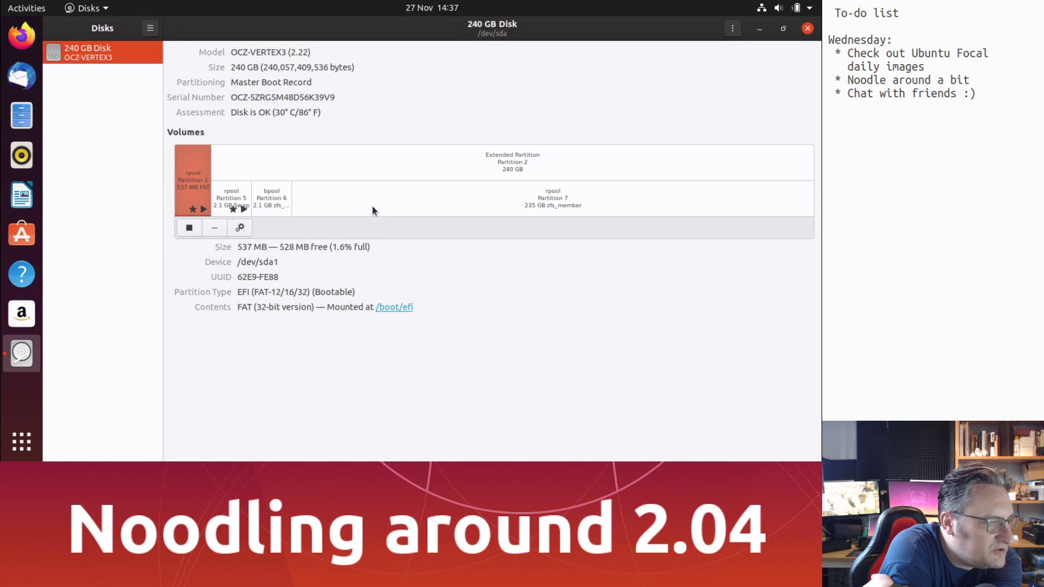
# - Select Partition 7 and open then cancel its partition type editor
pyautogui.click(373, 209)
pyautogui.click(240, 227)
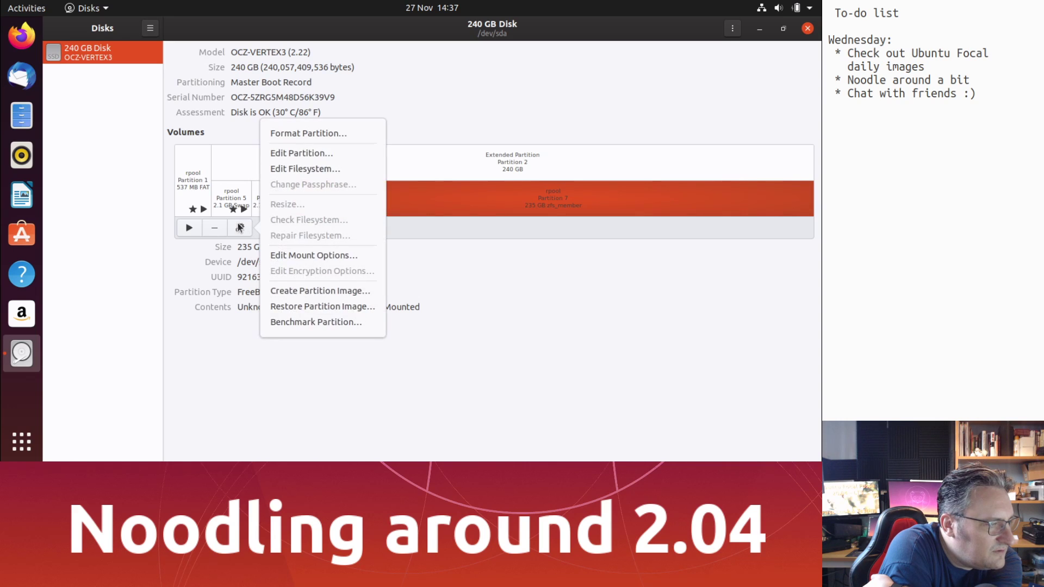
pyautogui.click(300, 155)
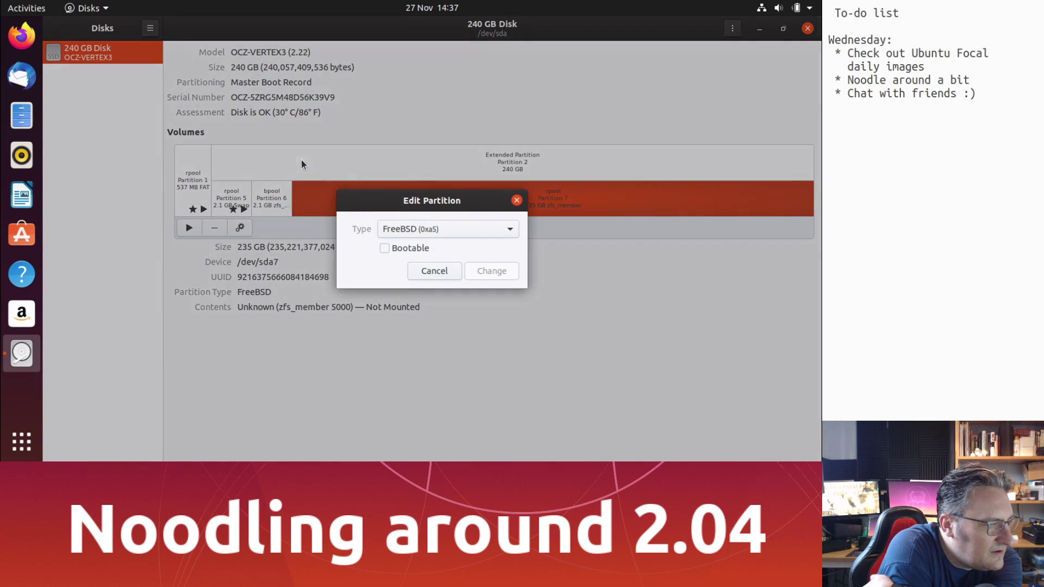
pyautogui.click(432, 271)
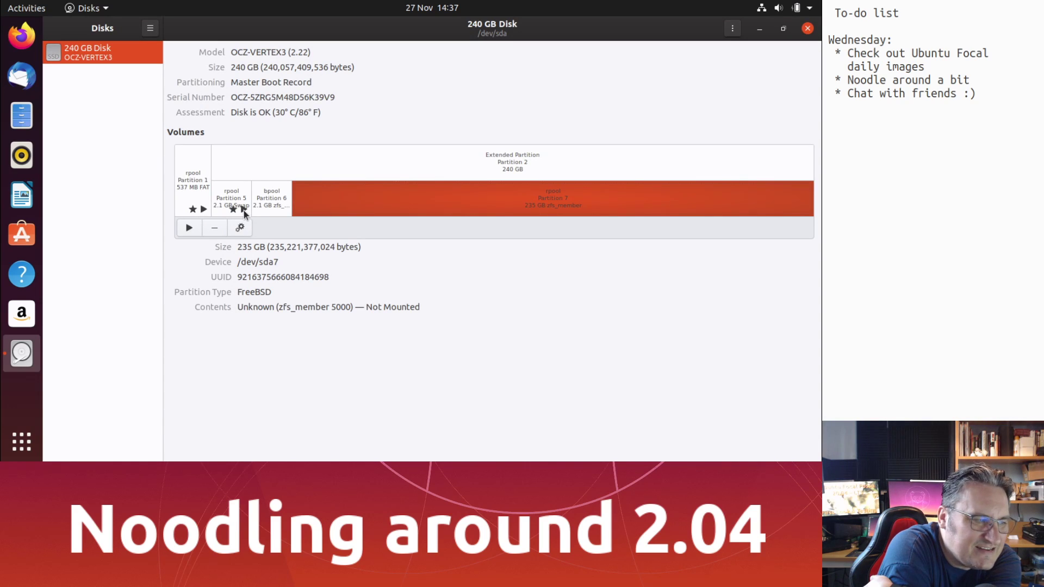
# - Review Partitions 1, 5, bpool Partition 6 and the 235 GB Partition 7, then close Disks
pyautogui.click(194, 191)
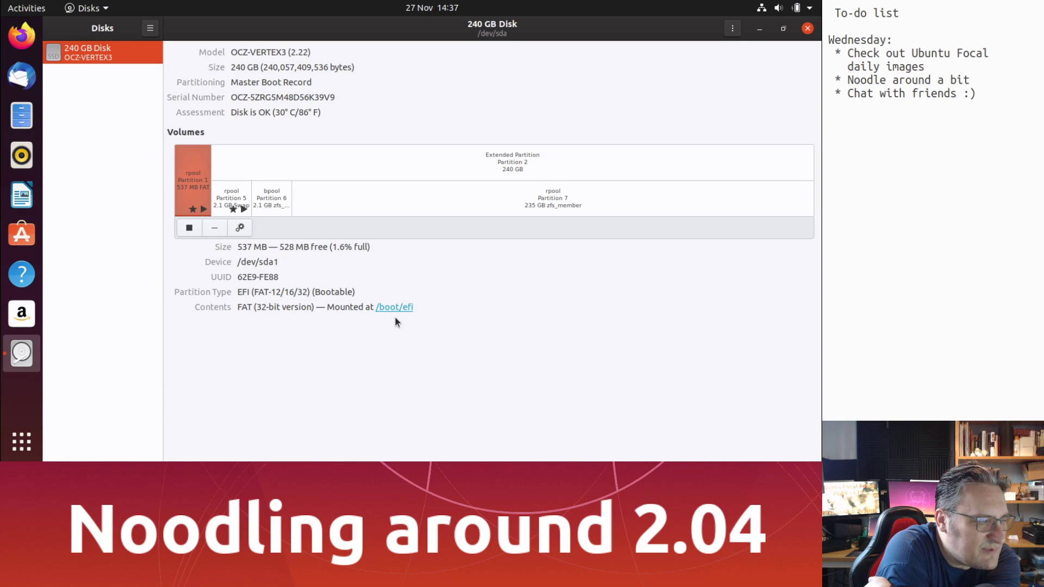
pyautogui.click(229, 187)
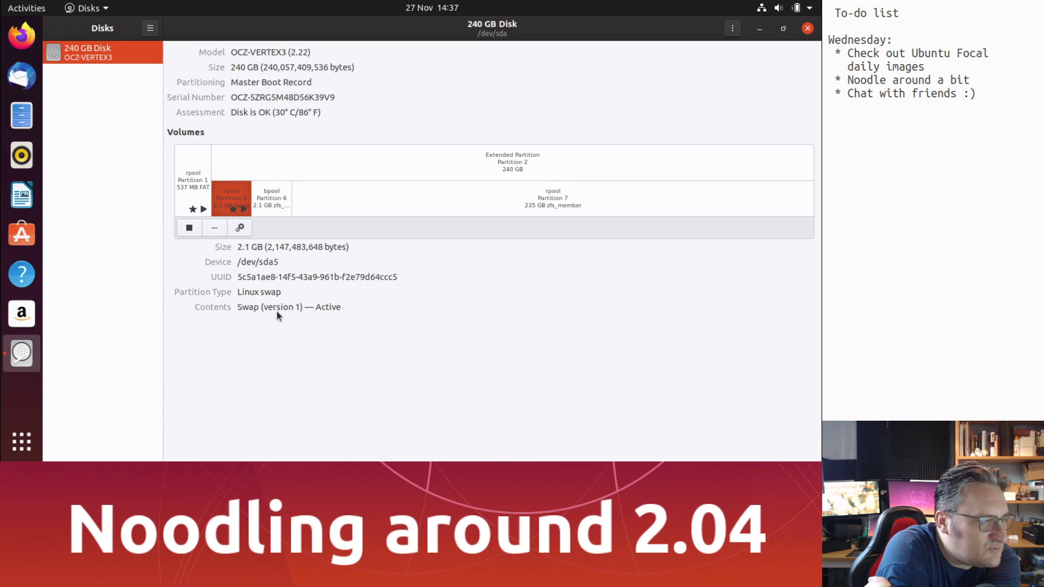
pyautogui.click(268, 210)
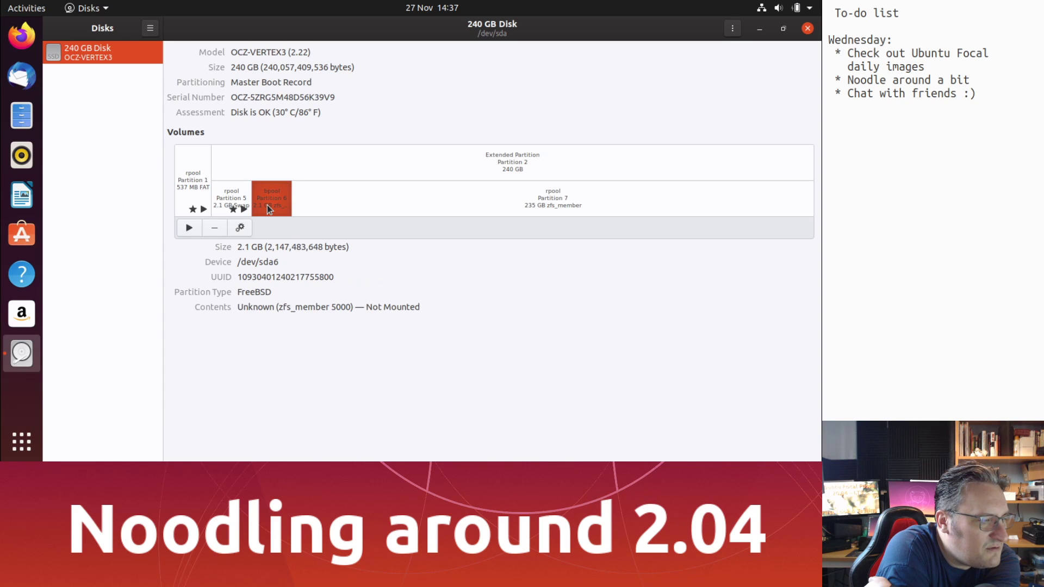
pyautogui.click(324, 167)
pyautogui.click(335, 208)
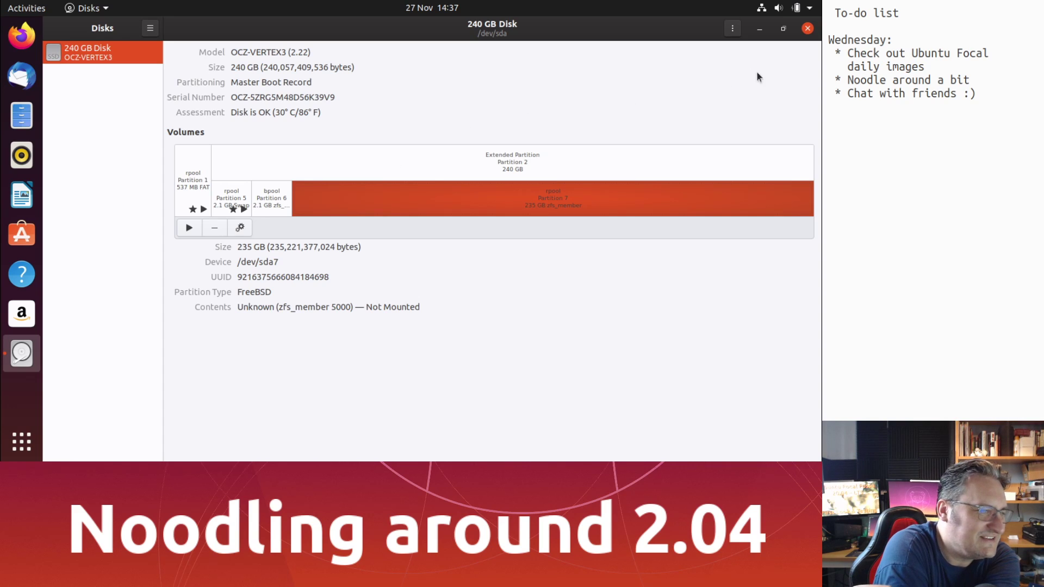
pyautogui.click(809, 37)
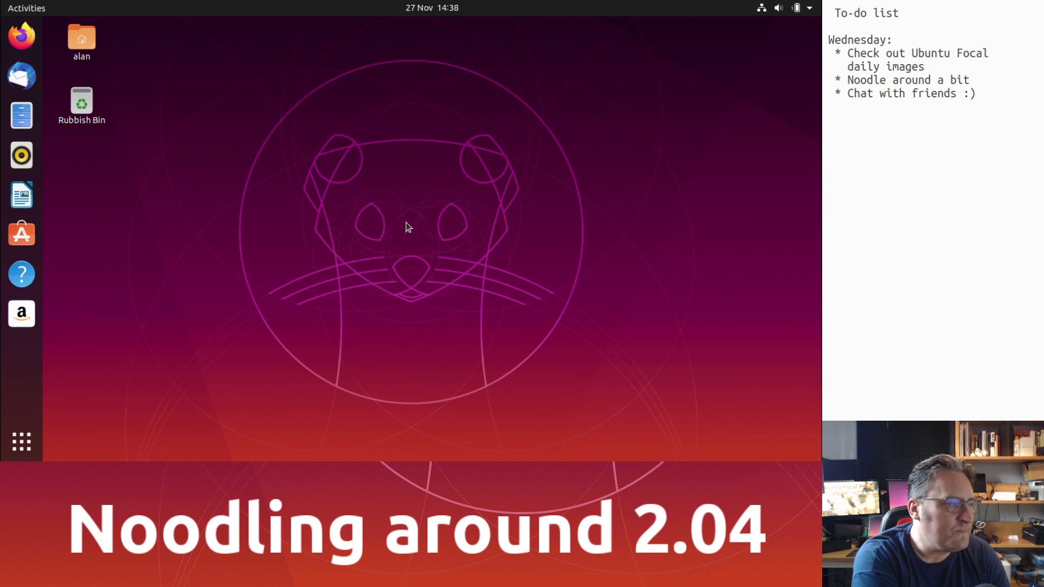
# - Search Ubuntu Software for 'android studio', start installing it, then close the store
pyautogui.click(21, 234)
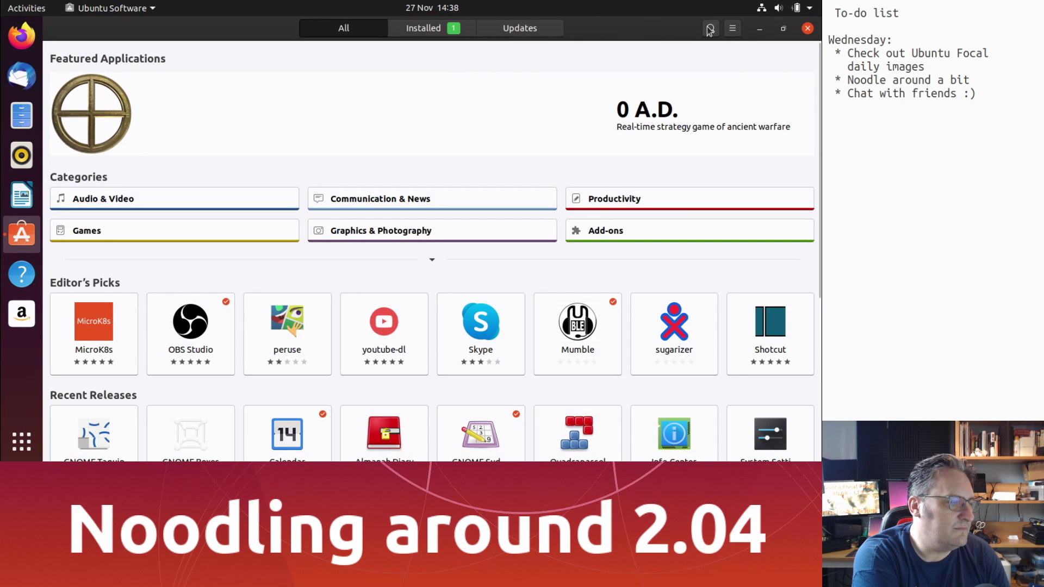
pyautogui.click(709, 29)
pyautogui.write('a')
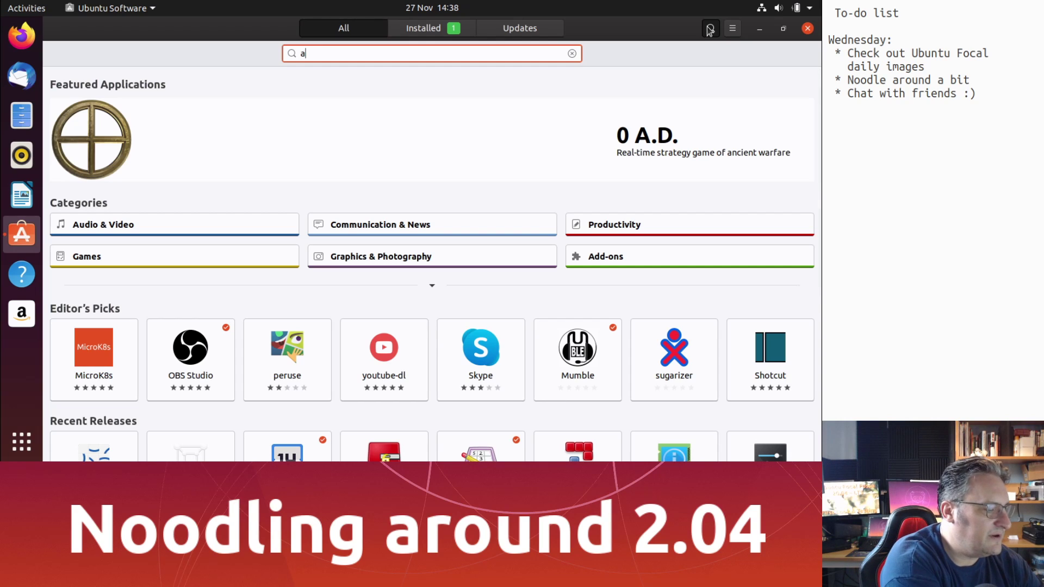
pyautogui.write('ndroid studio')
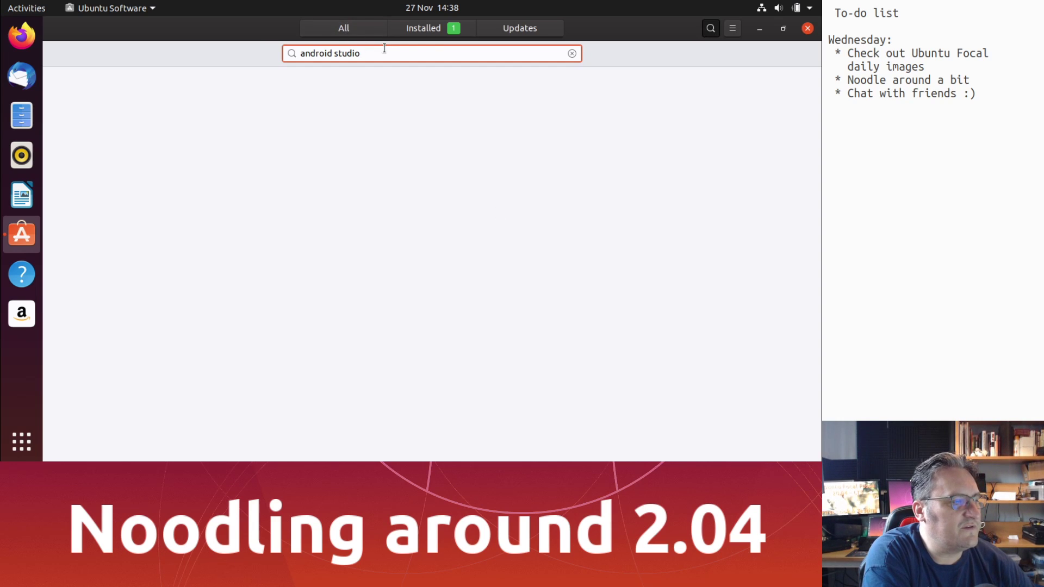
pyautogui.click(287, 78)
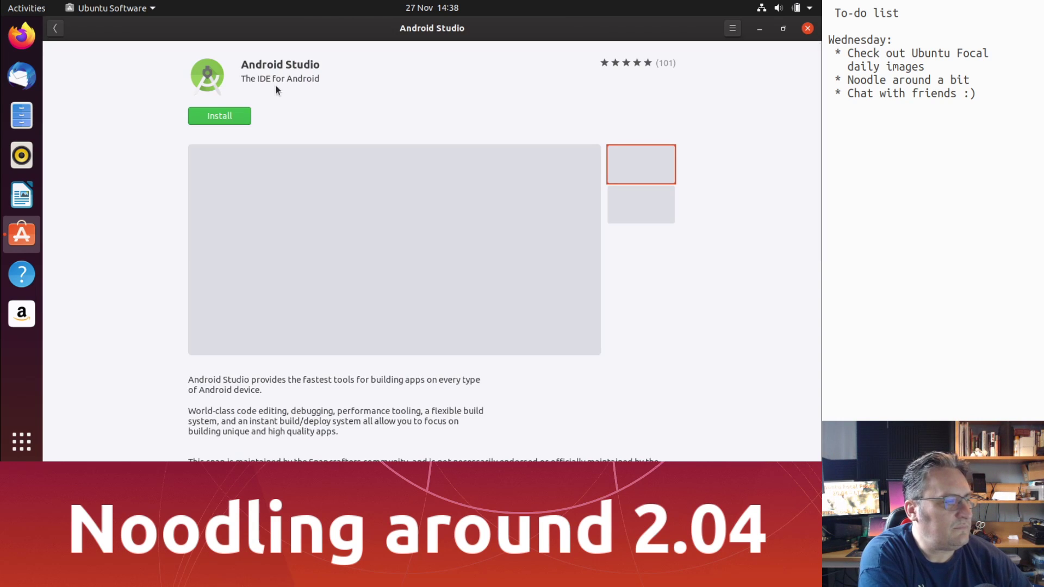
pyautogui.click(233, 119)
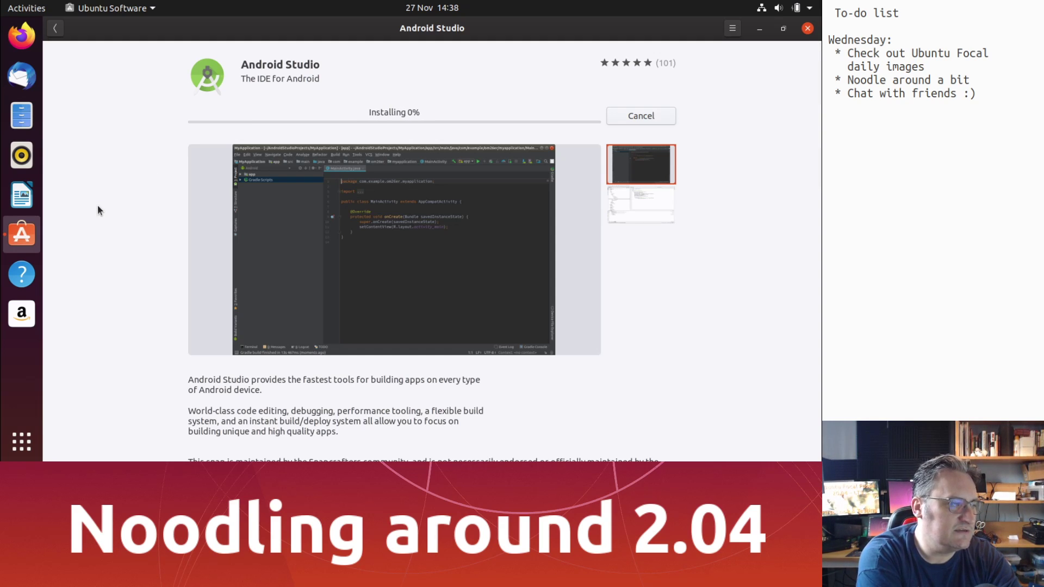
pyautogui.click(55, 28)
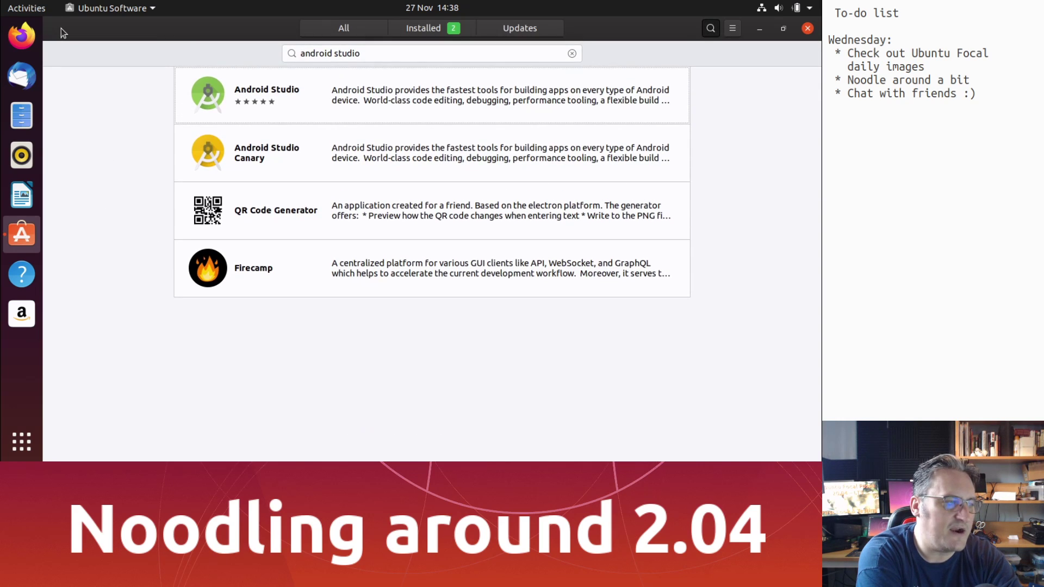
pyautogui.click(807, 28)
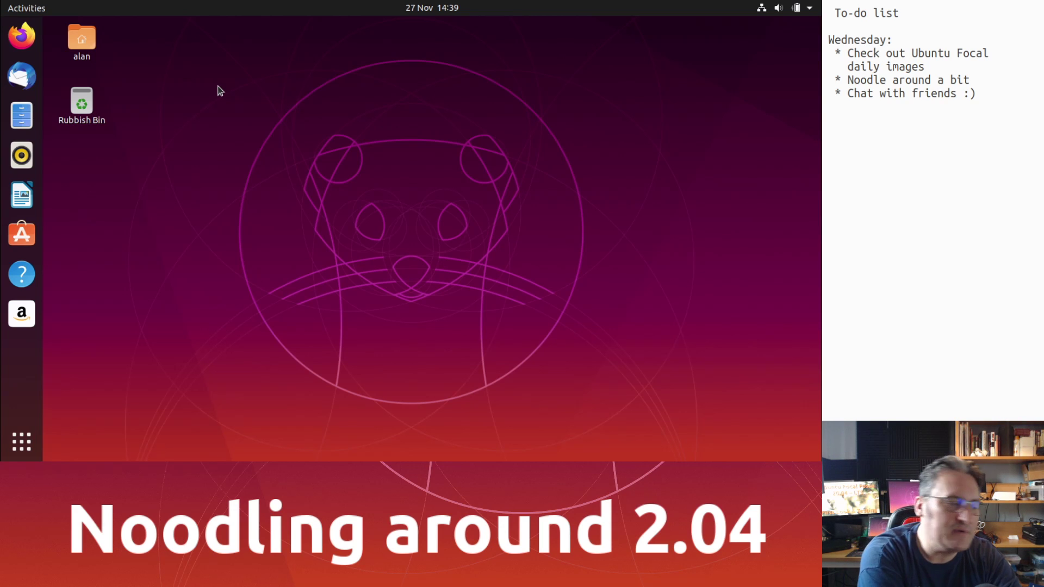
pyautogui.click(21, 441)
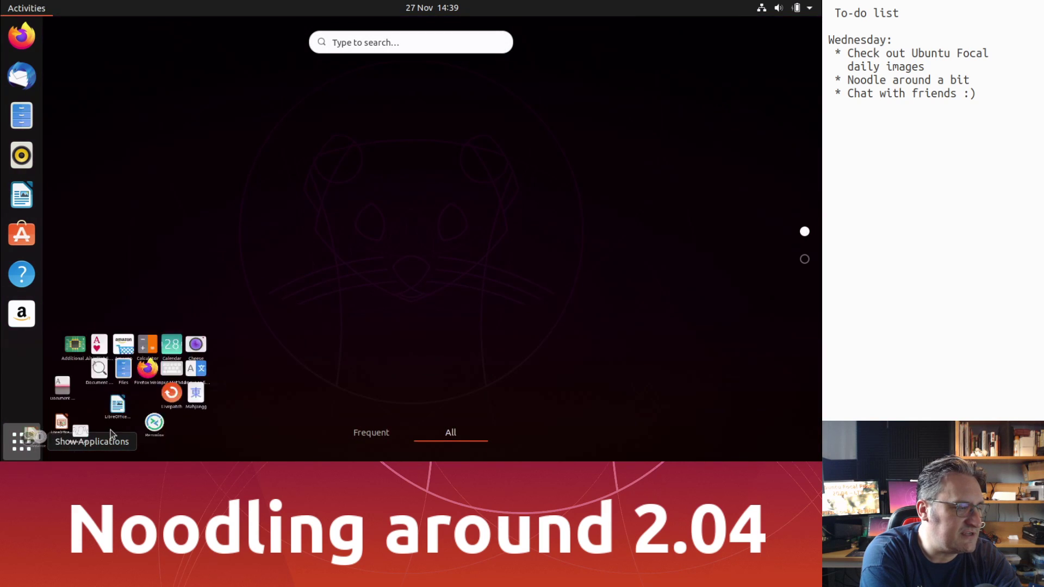
pyautogui.scroll(-1, 400, 248)
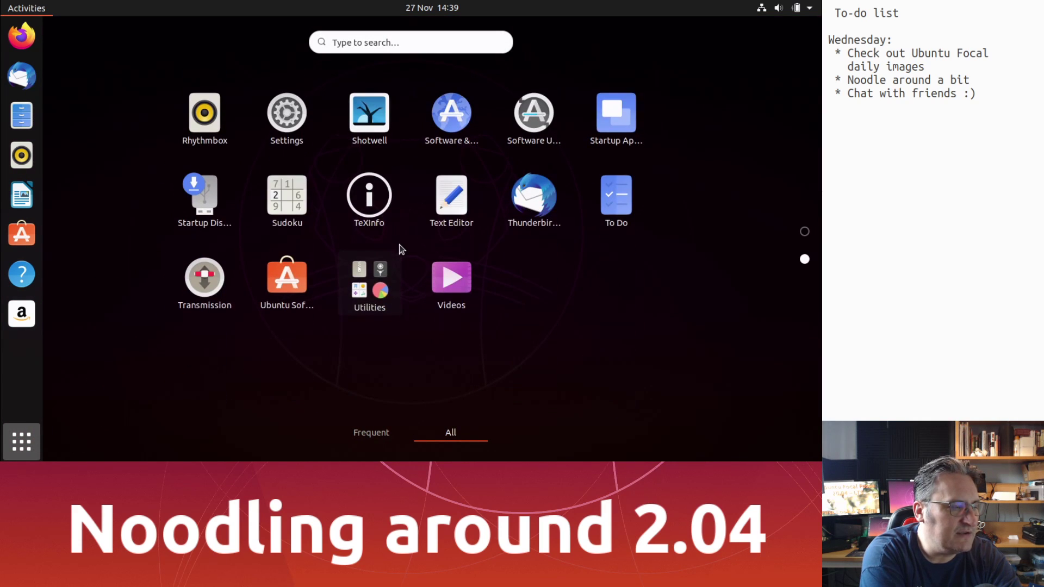
pyautogui.click(378, 284)
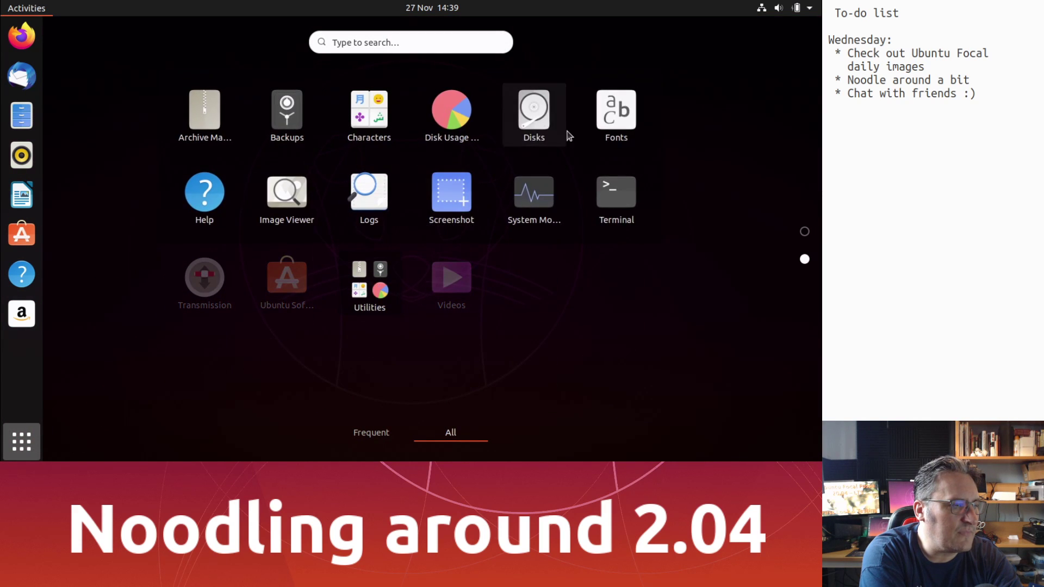
pyautogui.click(536, 116)
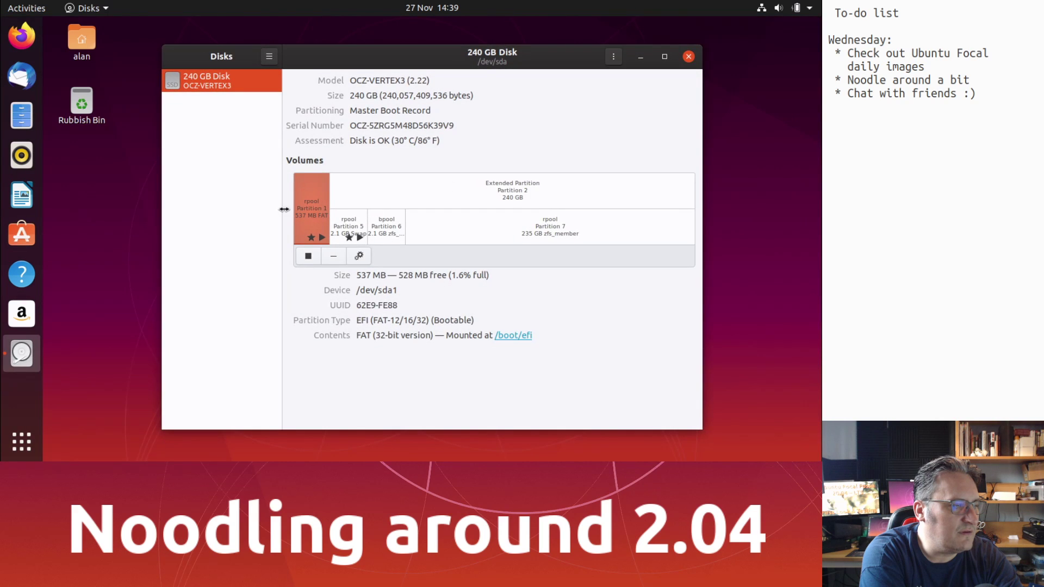
pyautogui.doubleClick(340, 57)
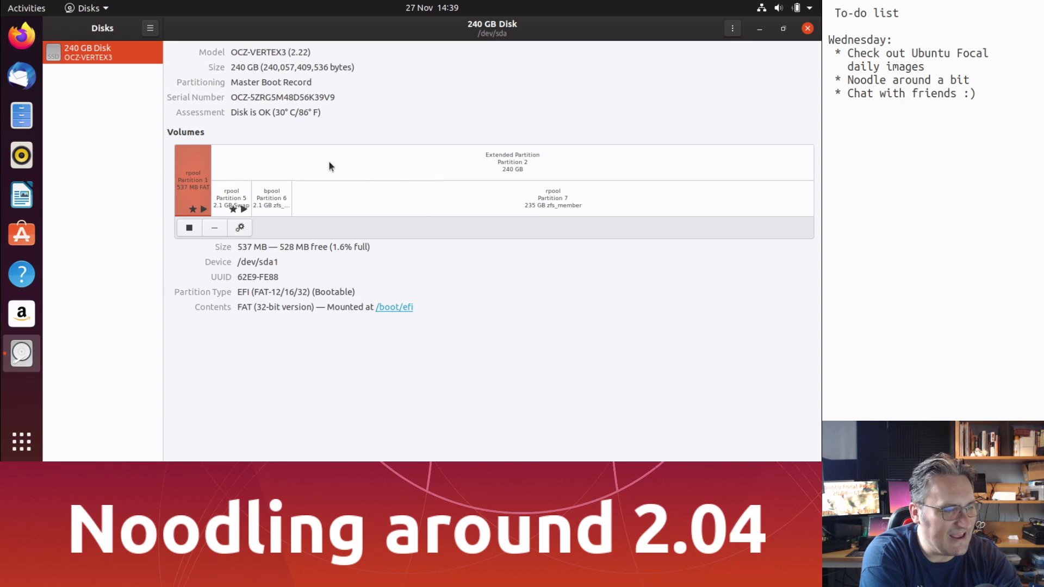
pyautogui.click(247, 202)
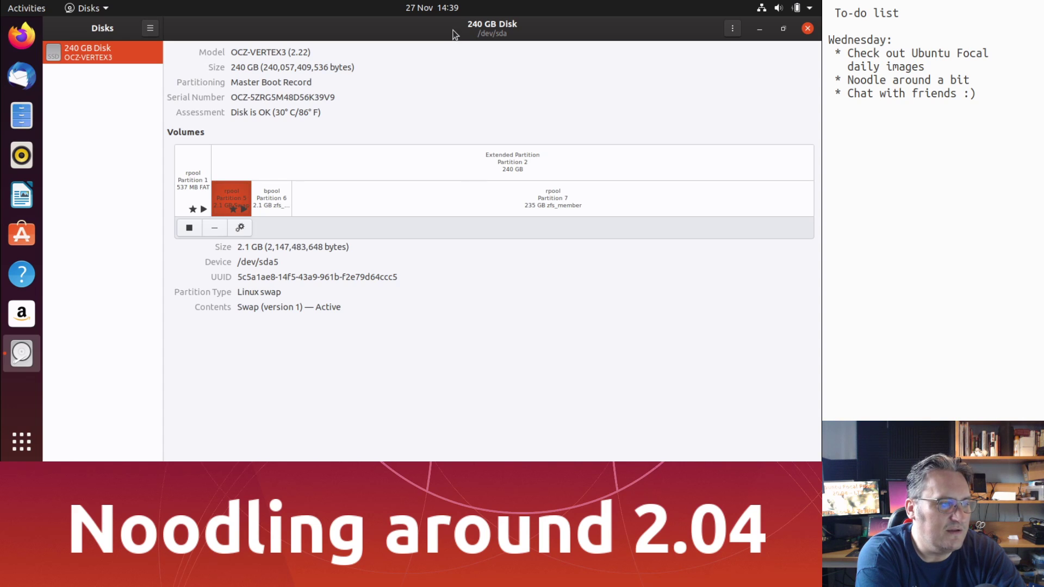
pyautogui.moveTo(453, 30)
pyautogui.mouseDown()
pyautogui.moveTo(456, 133)
pyautogui.moveTo(424, 46)
pyautogui.moveTo(452, 26)
pyautogui.mouseUp()
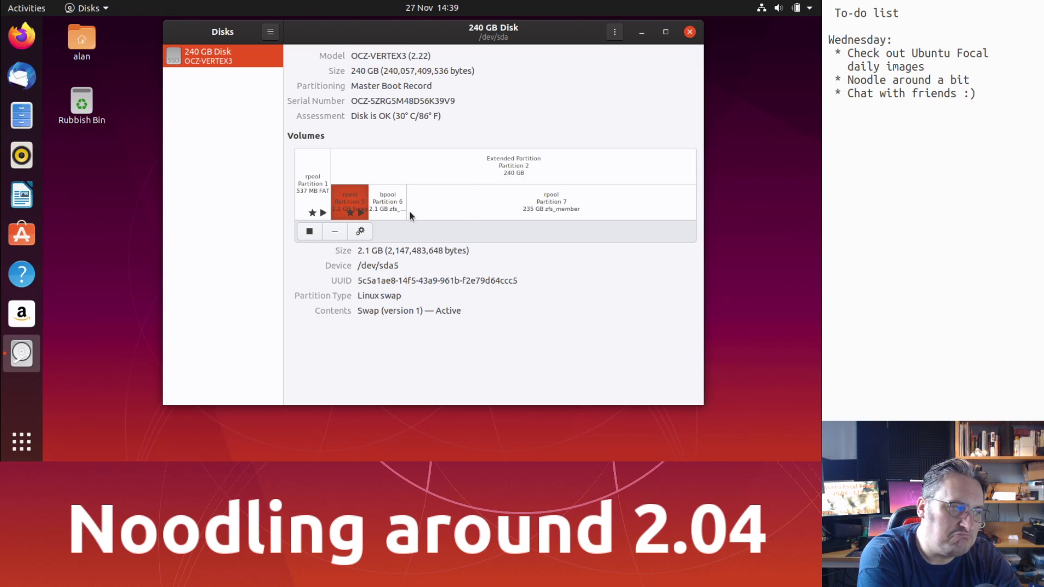
pyautogui.doubleClick(409, 31)
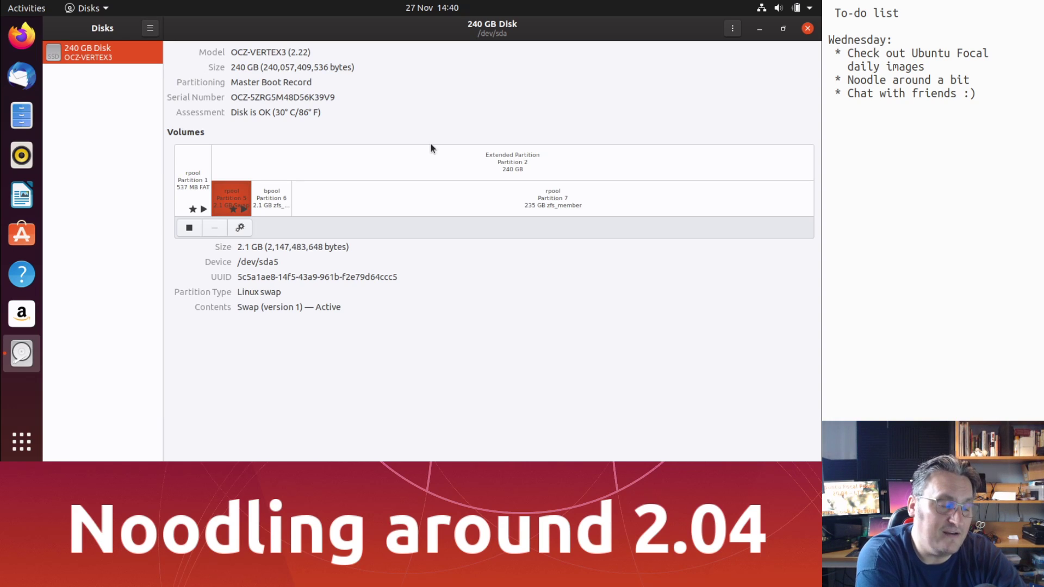
pyautogui.click(149, 29)
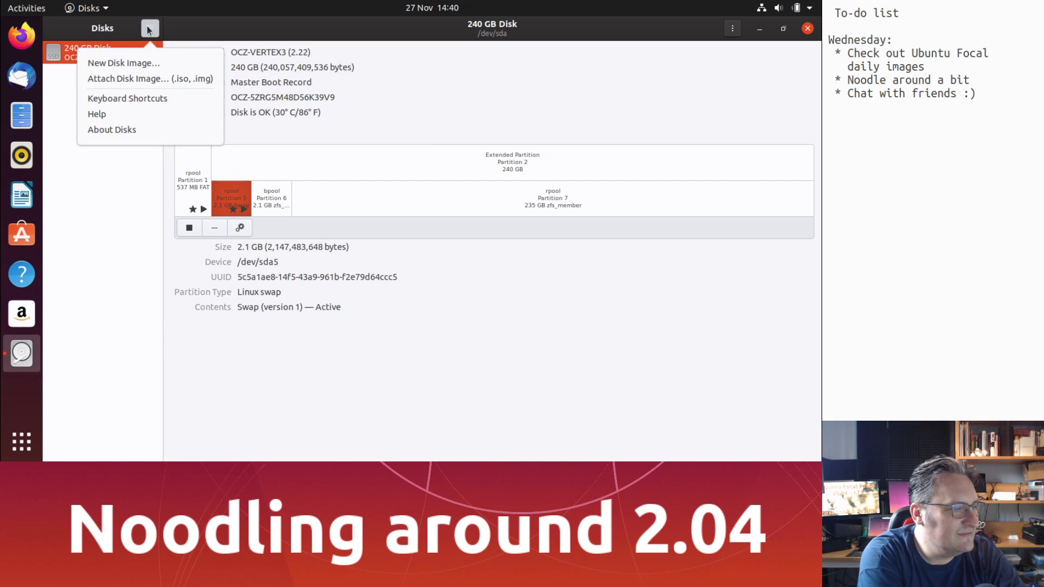
pyautogui.click(149, 29)
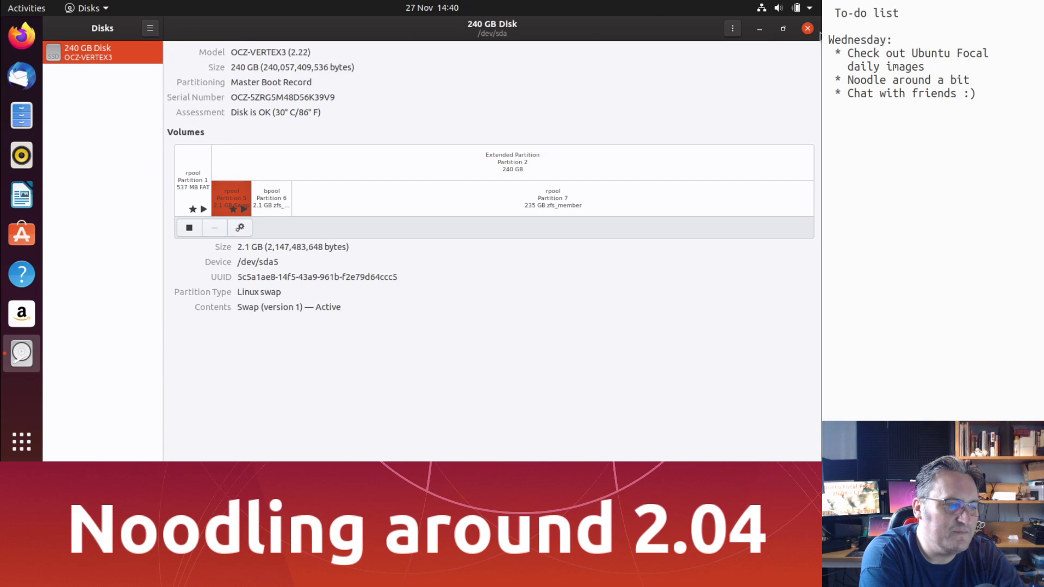
pyautogui.click(807, 28)
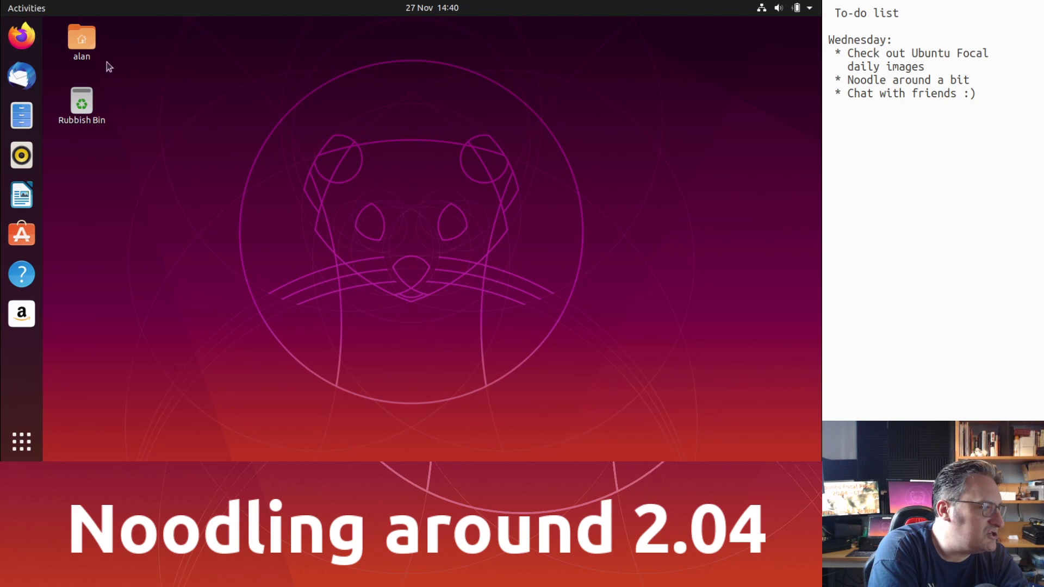
# - Browse from the home folder via Other Locations > Computer into the etc folder
pyautogui.click(80, 44)
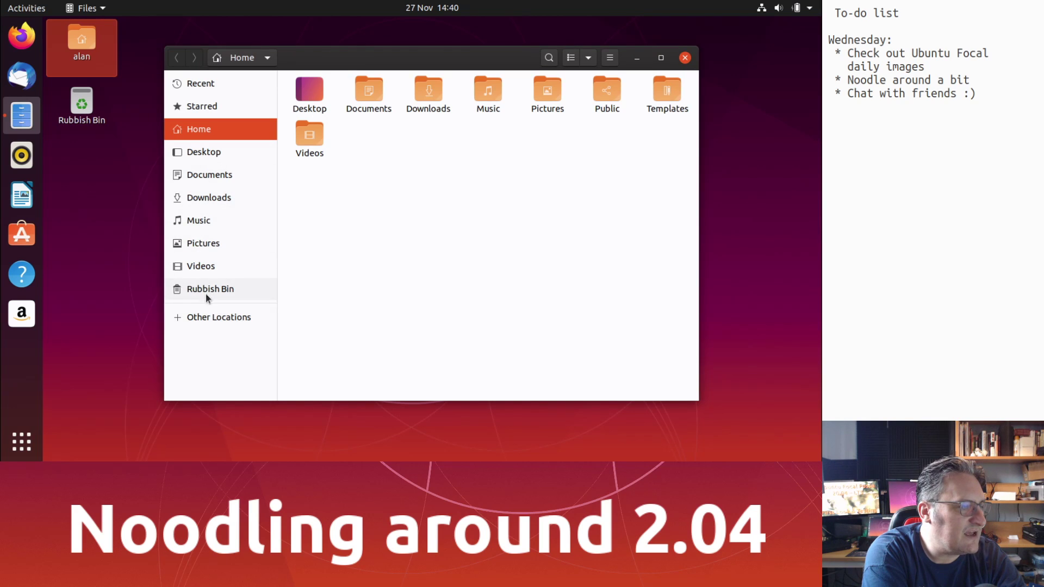
pyautogui.click(207, 315)
pyautogui.click(335, 101)
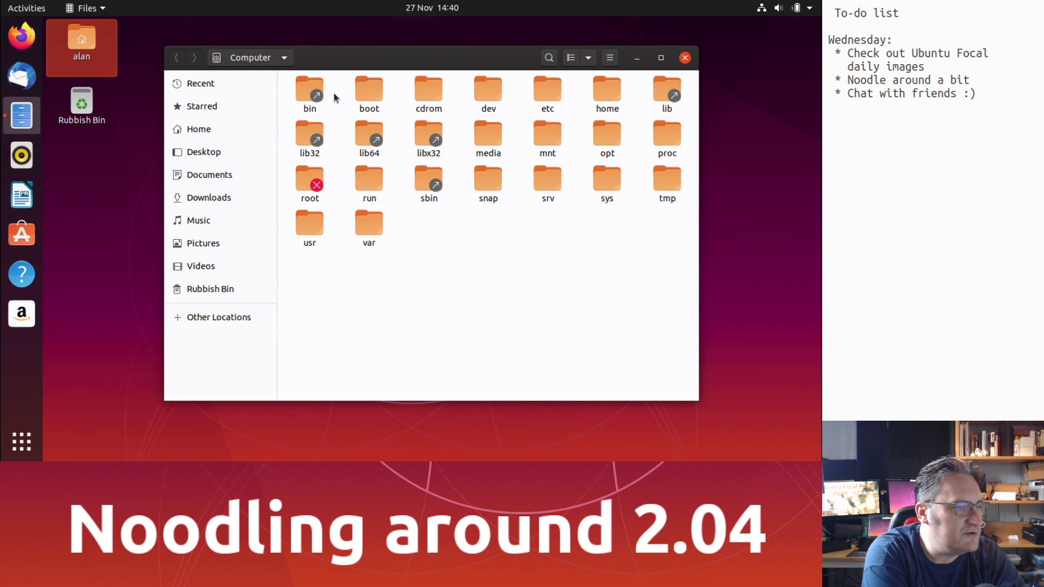
pyautogui.doubleClick(548, 91)
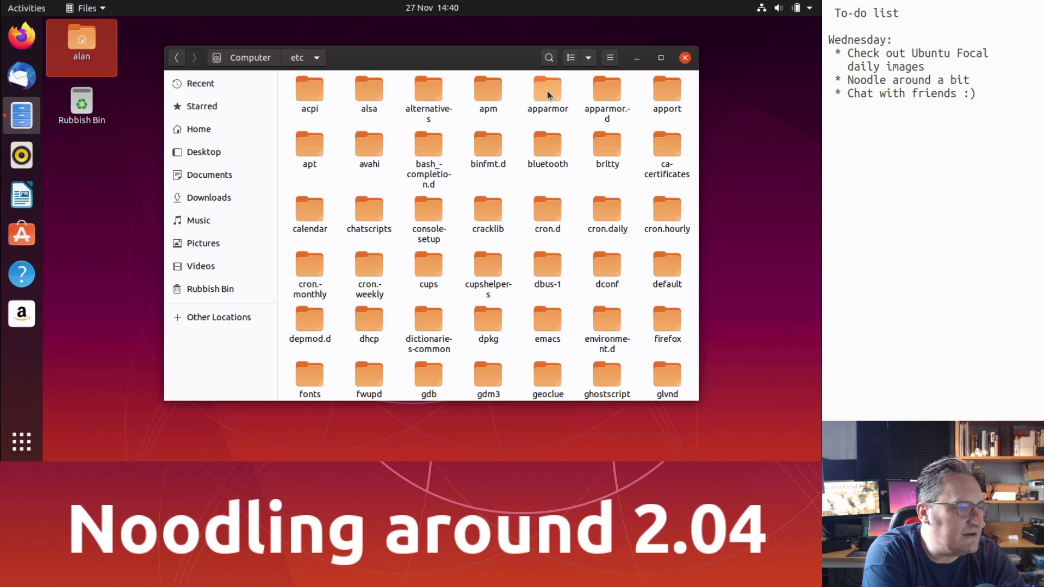
pyautogui.scroll(-5, 547, 96)
pyautogui.scroll(-5, 549, 92)
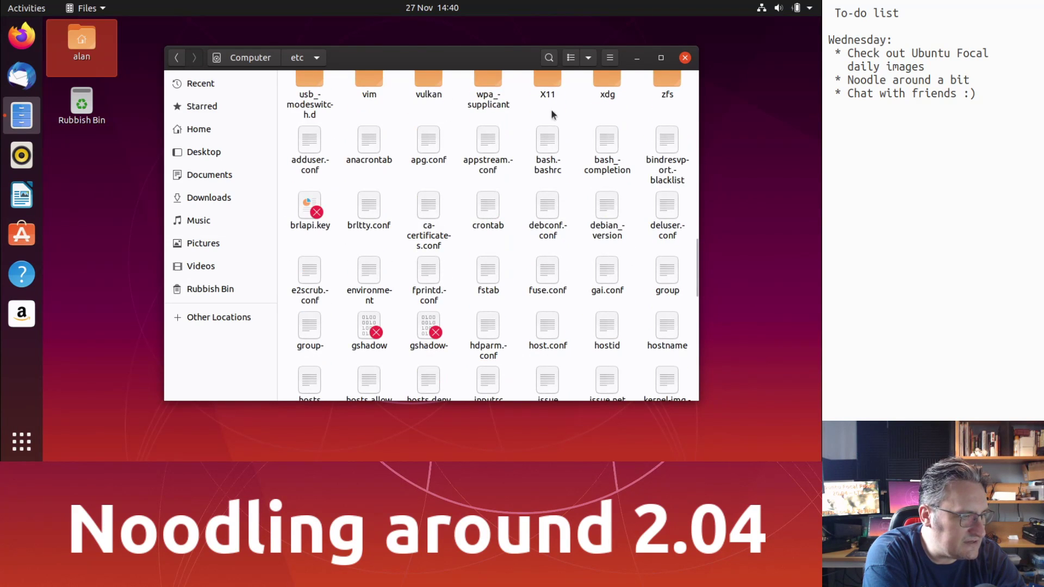
# - Search etc for 'fst' and bring up the context menu for fstab
pyautogui.write('fd')
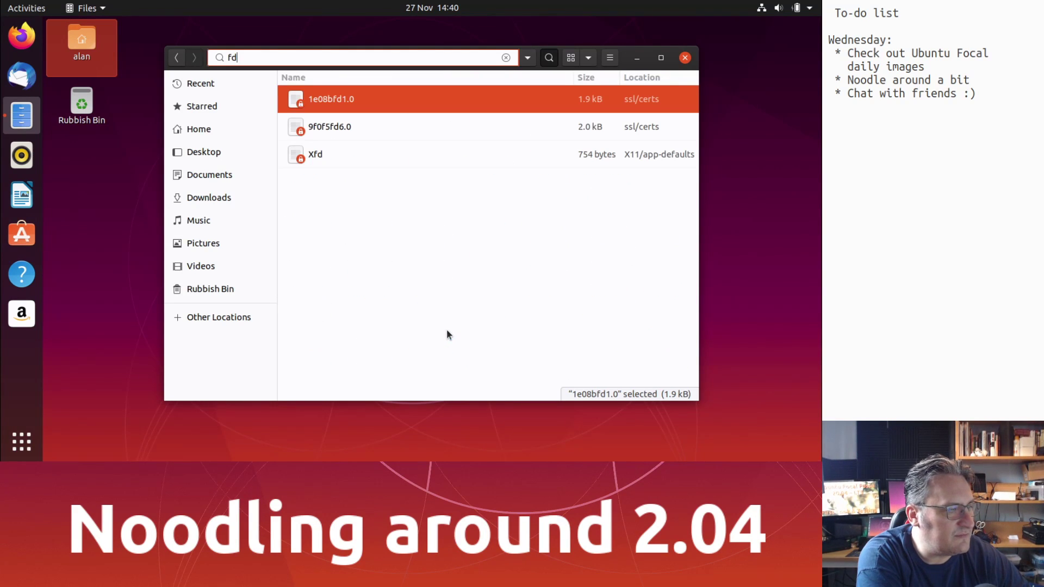
pyautogui.press('BackSpace')
pyautogui.write('st')
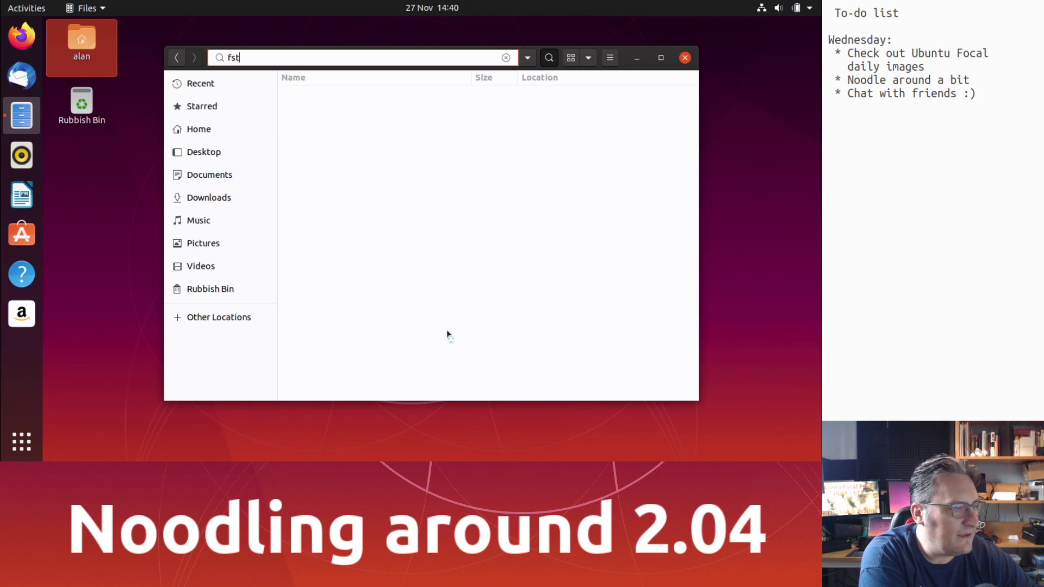
pyautogui.rightClick(328, 103)
pyautogui.press('Escape')
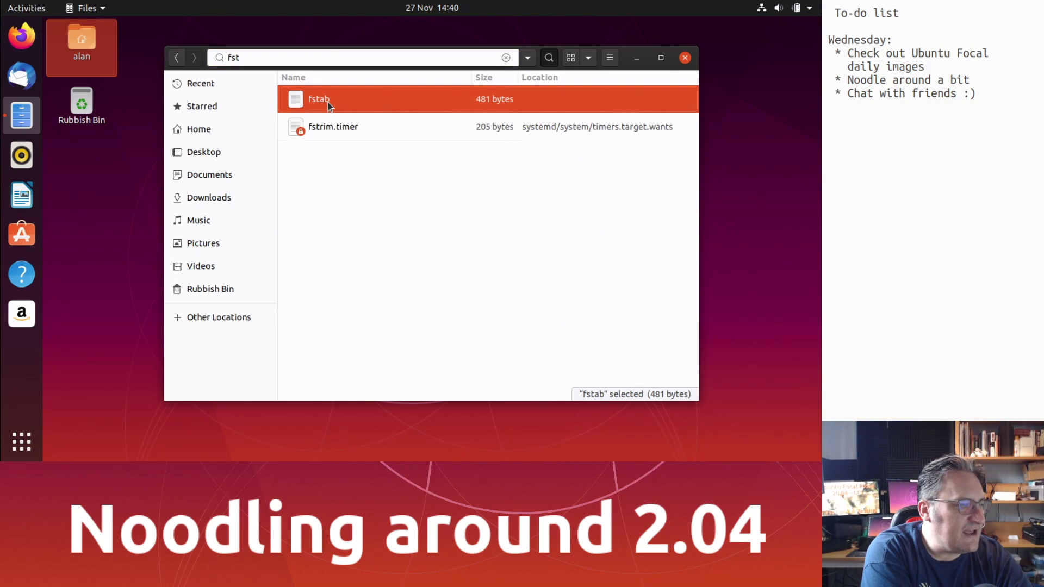
pyautogui.rightClick(328, 102)
pyautogui.click(334, 109)
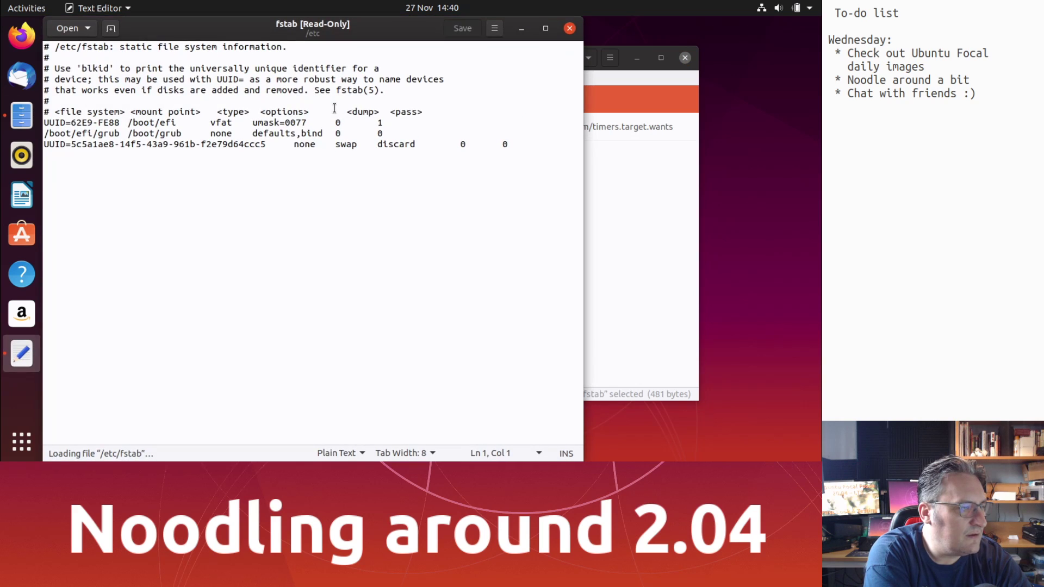
pyautogui.moveTo(370, 22); pyautogui.dragTo(463, 194)
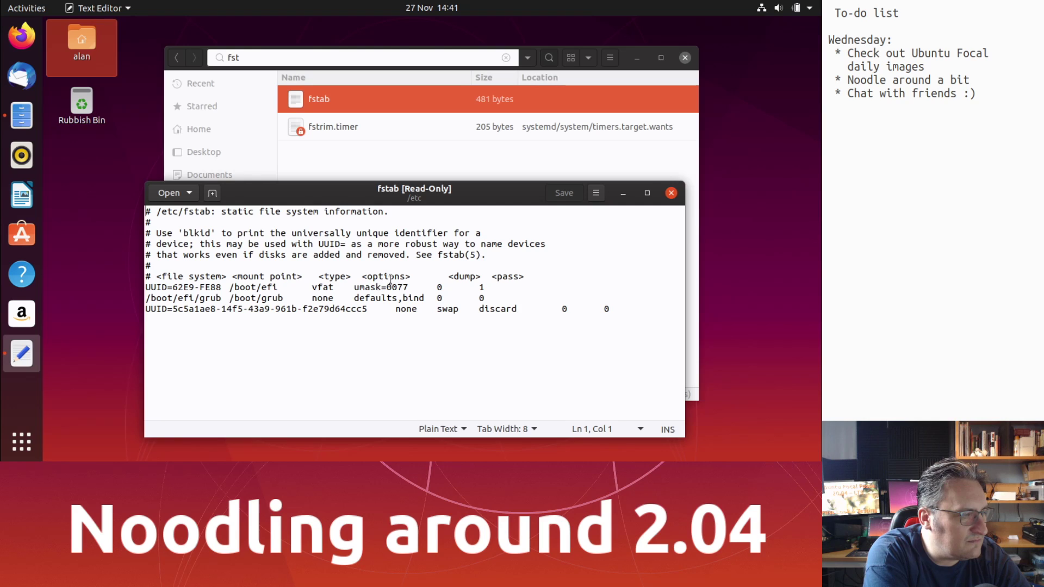
pyautogui.click(674, 196)
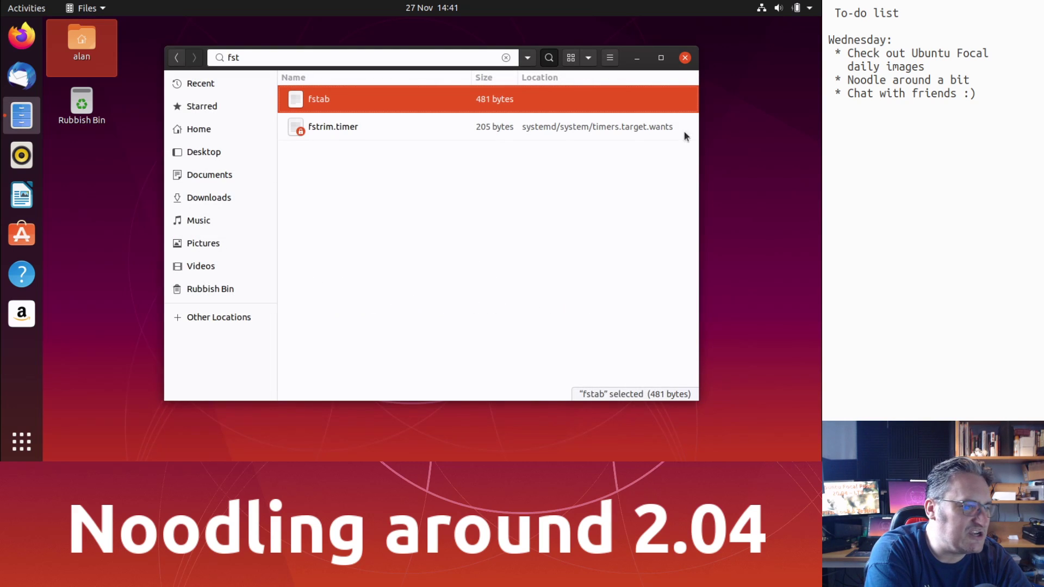
# - Close the Files window showing the 'fst' search results
pyautogui.click(685, 58)
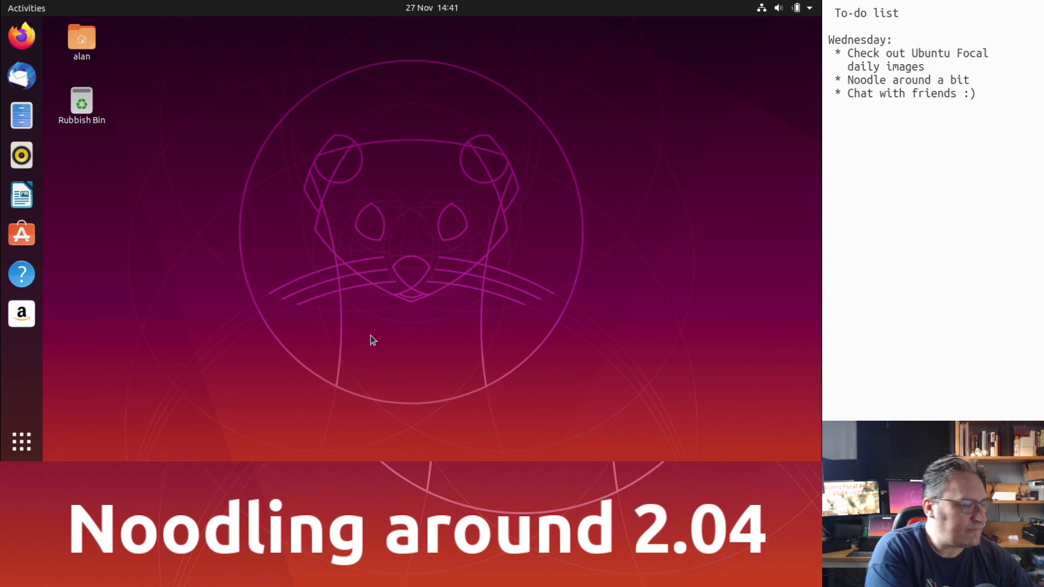
# - Run scp -r from ~/Music/* on 192.168.1.94 into the local Music folder, confirming host and password, then minimize the terminal
pyautogui.hotkey('ctrl', 'alt', 't')
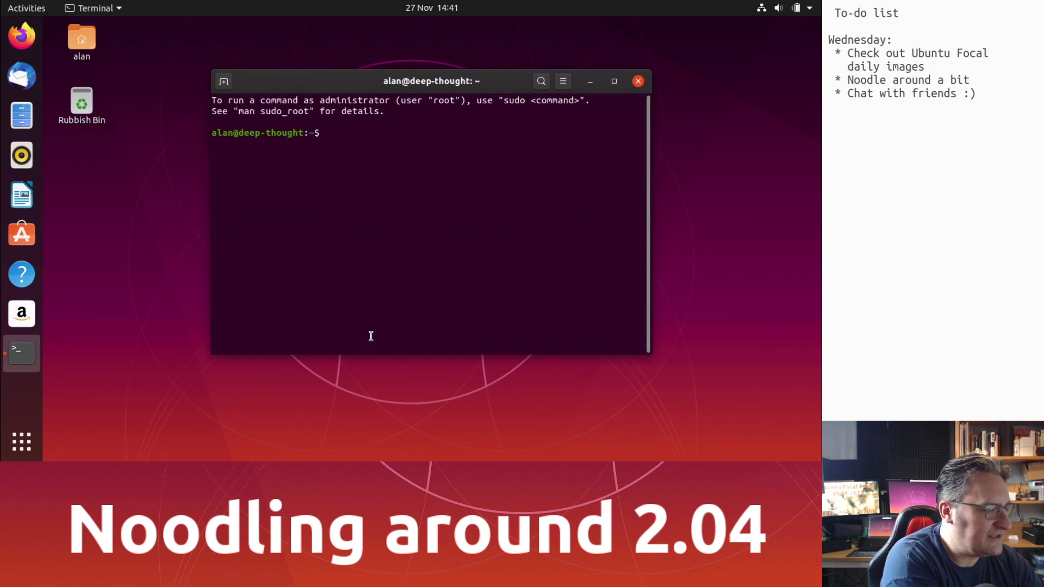
pyautogui.write('rs')
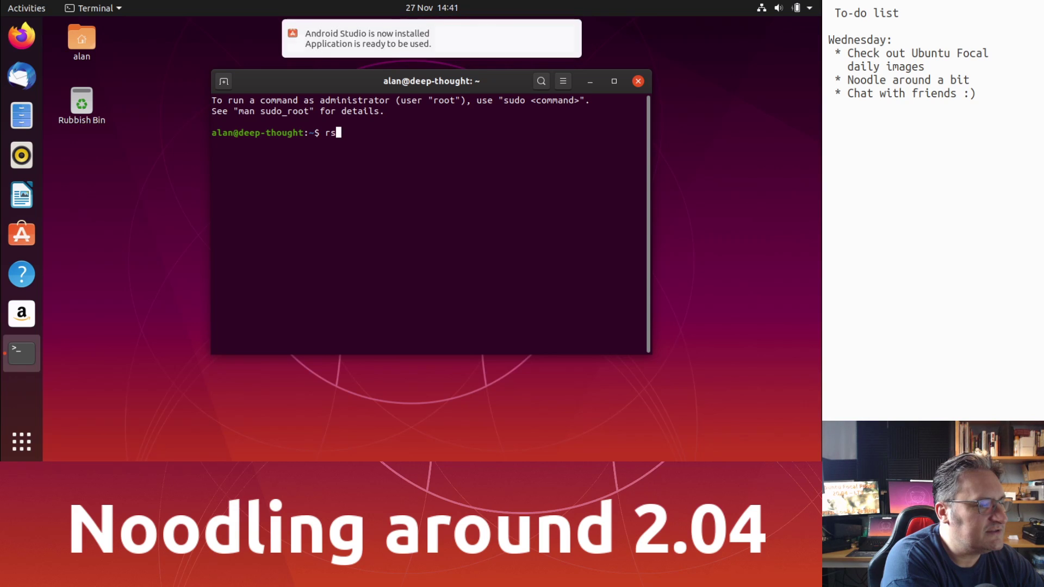
pyautogui.press('BackSpace')
pyautogui.press('BackSpace')
pyautogui.write('scp -r')
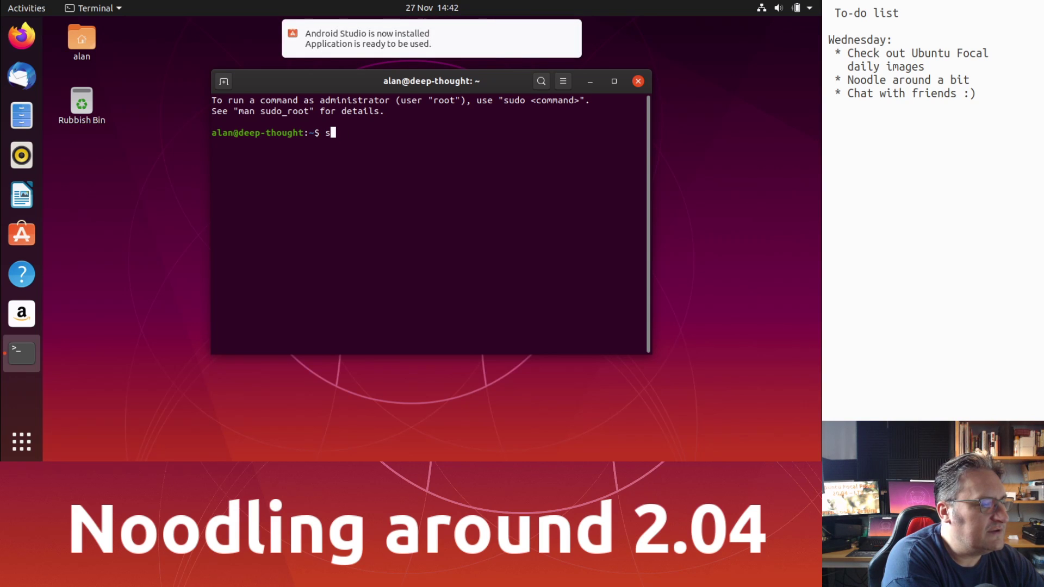
pyautogui.write(' al')
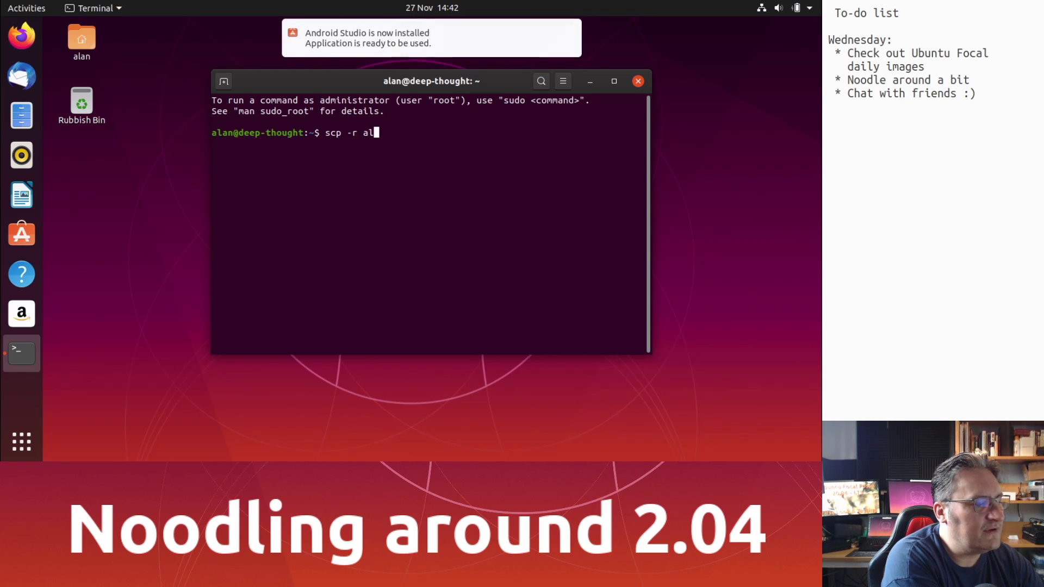
pyautogui.write('an@192.168.1.')
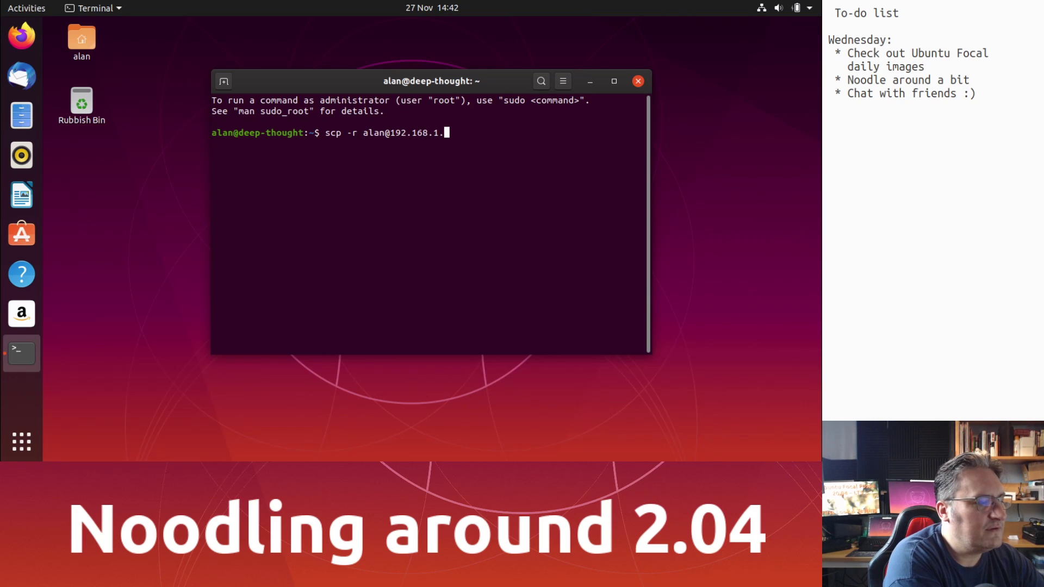
pyautogui.write('94:~/')
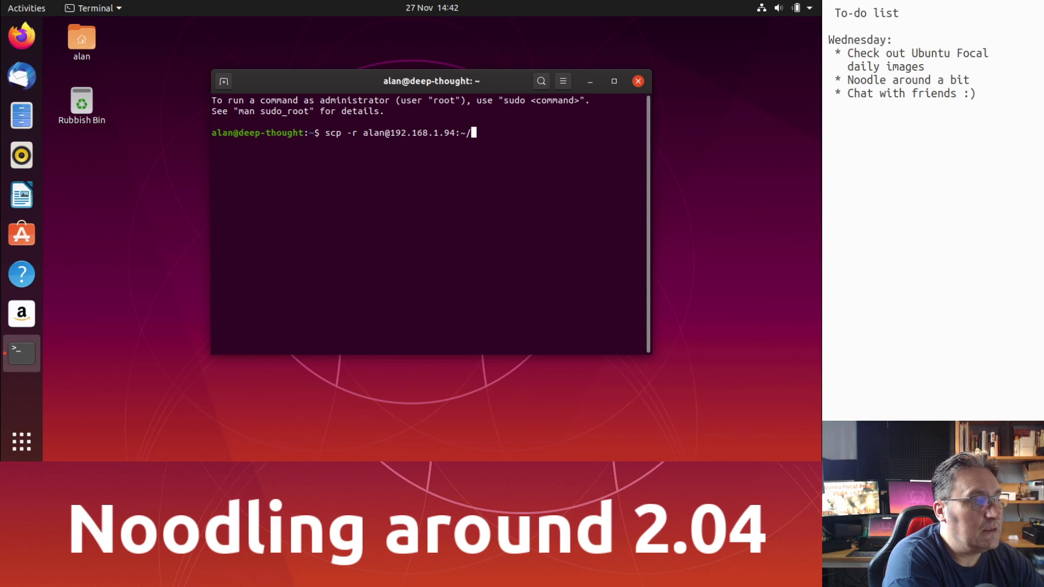
pyautogui.write('Music/* Mus')
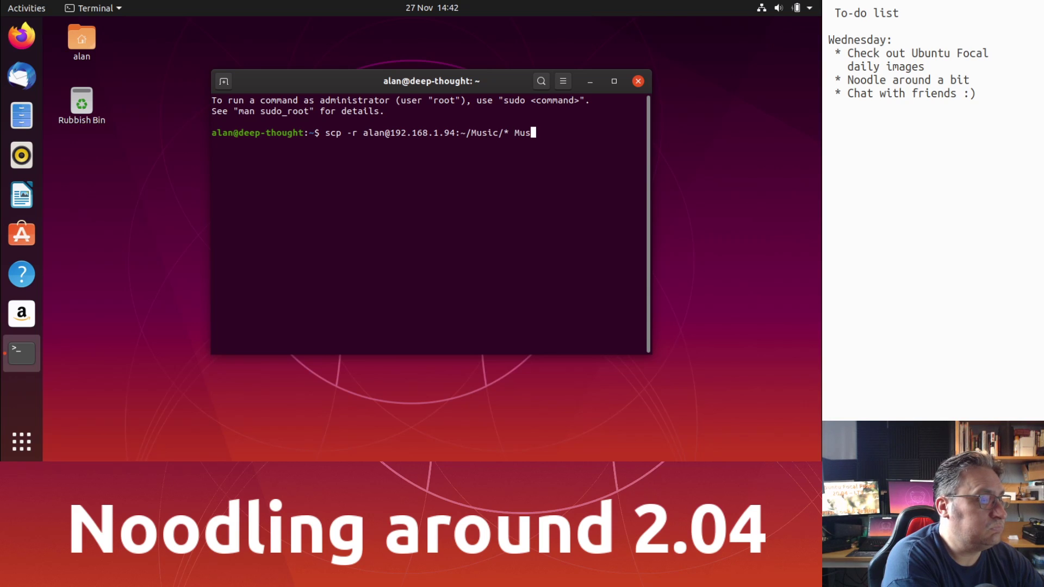
pyautogui.press('Tab')
pyautogui.press('Return')
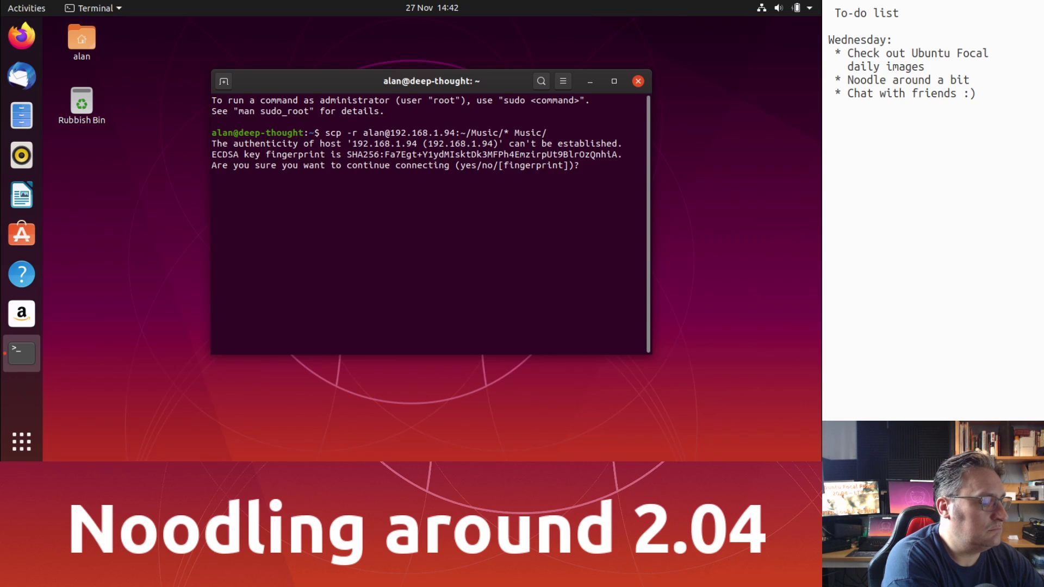
pyautogui.write('yes')
pyautogui.press('Return')
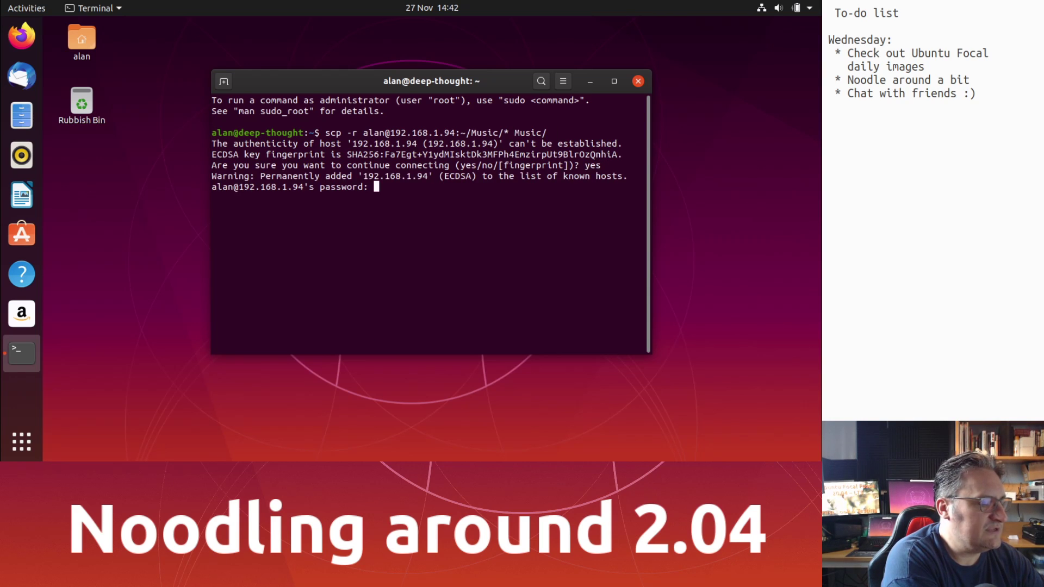
pyautogui.press('Return')
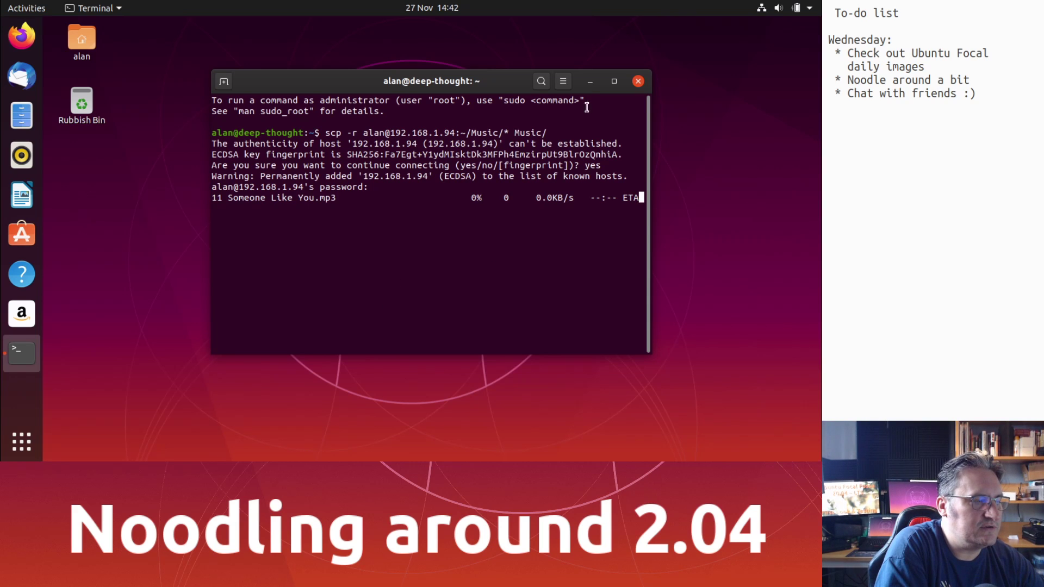
pyautogui.click(590, 81)
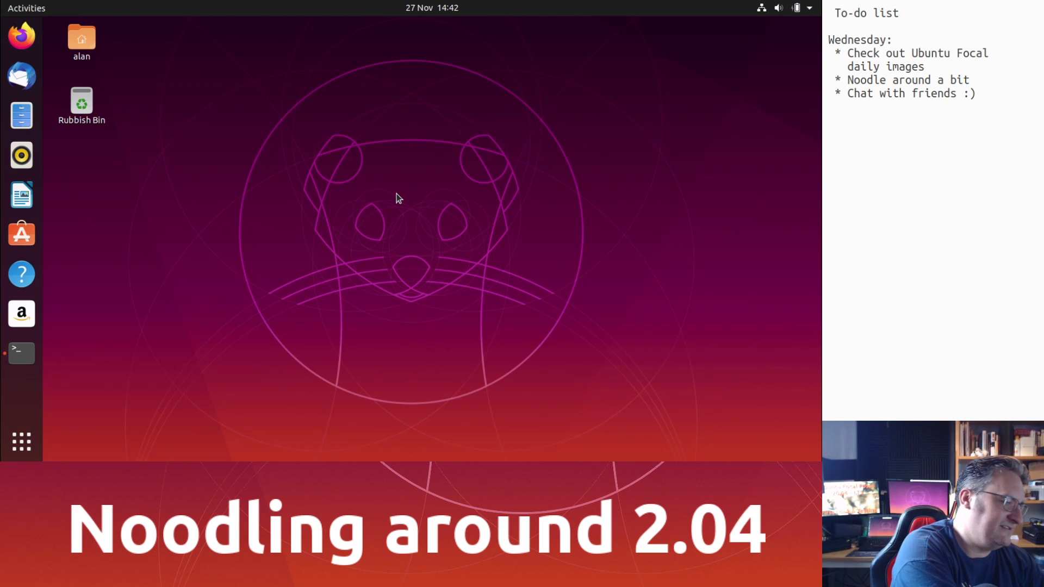
# - Open a second terminal, maximize it, and run zpool to view its usage
pyautogui.hotkey('ctrl', 'alt', 't')
pyautogui.doubleClick(287, 82)
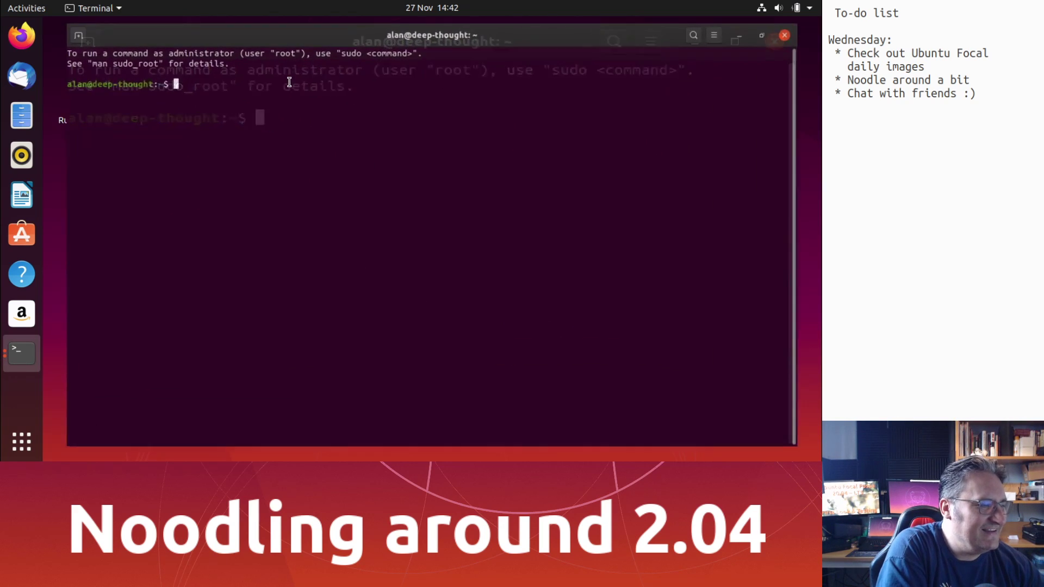
pyautogui.write('zpool')
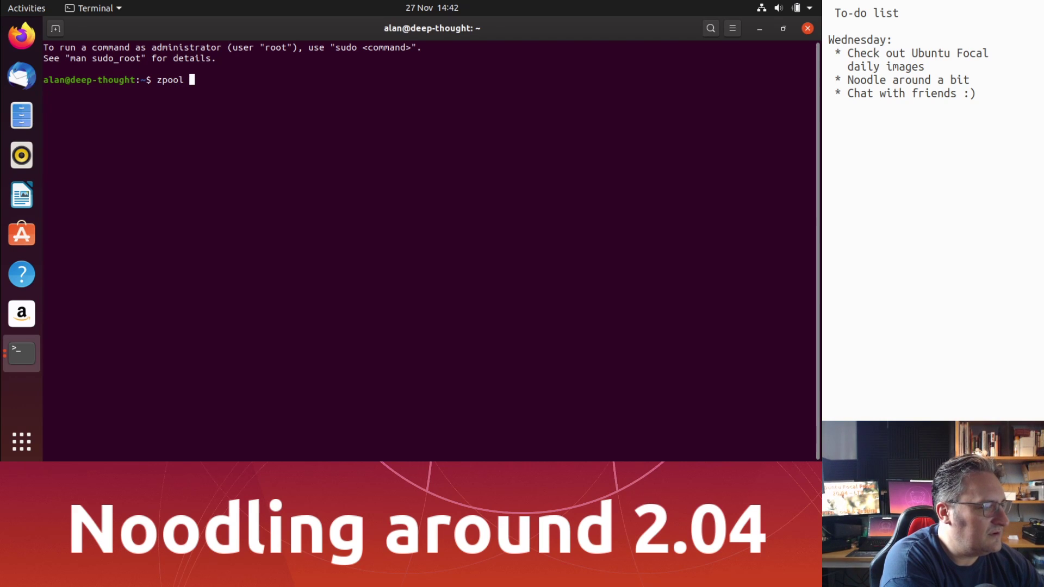
pyautogui.press('Return')
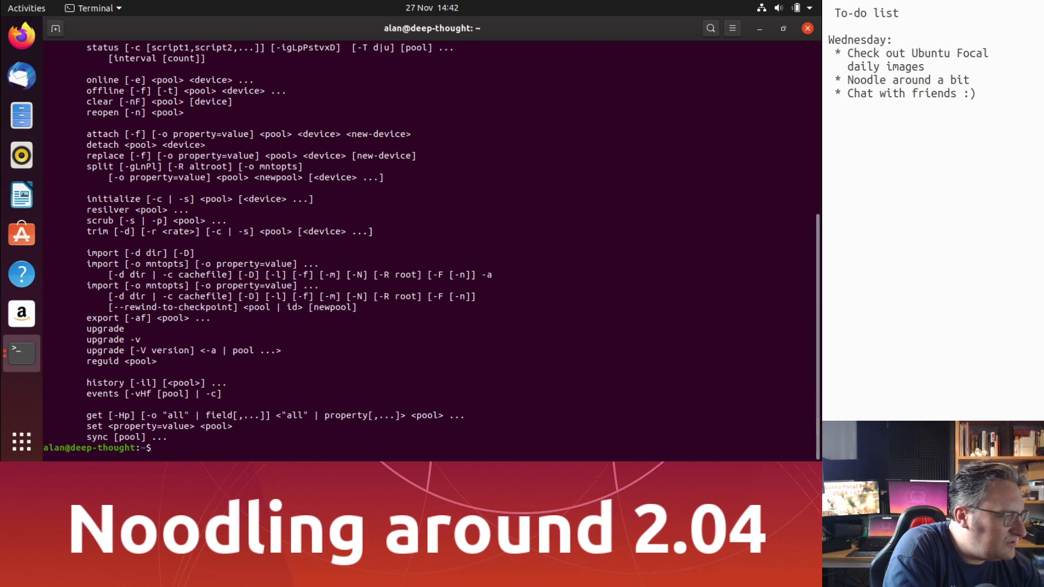
pyautogui.scroll(8, 469, 363)
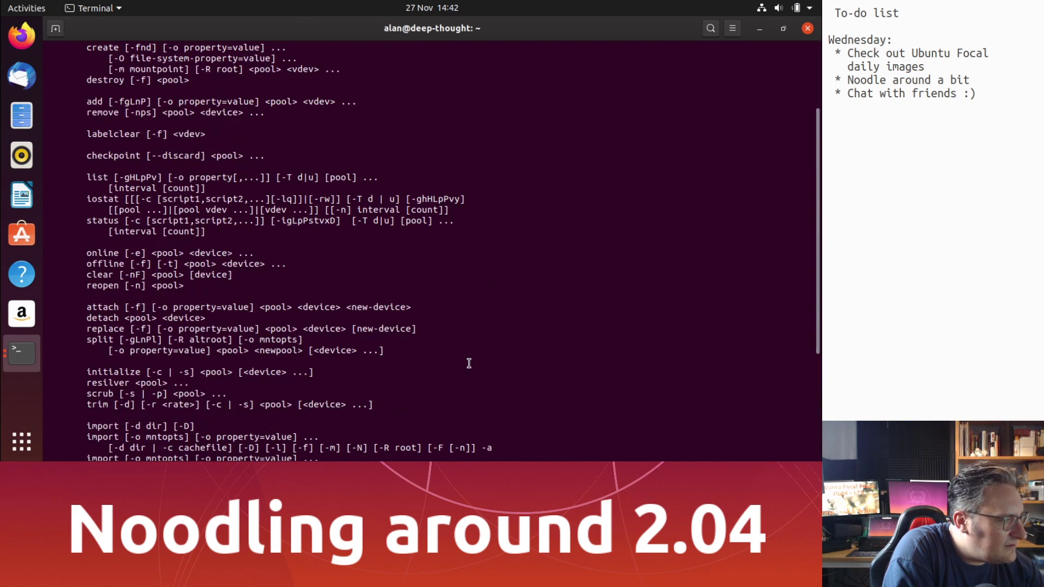
pyautogui.scroll(-4, 469, 363)
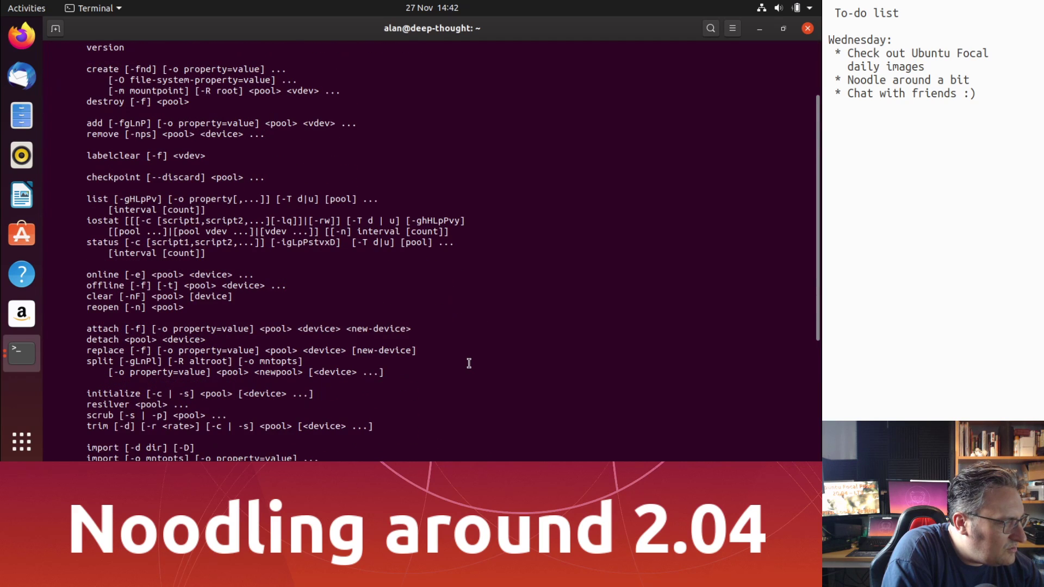
# - Run zpool list showing bpool and rpool ONLINE, and adjust the text size
pyautogui.write('zpool list')
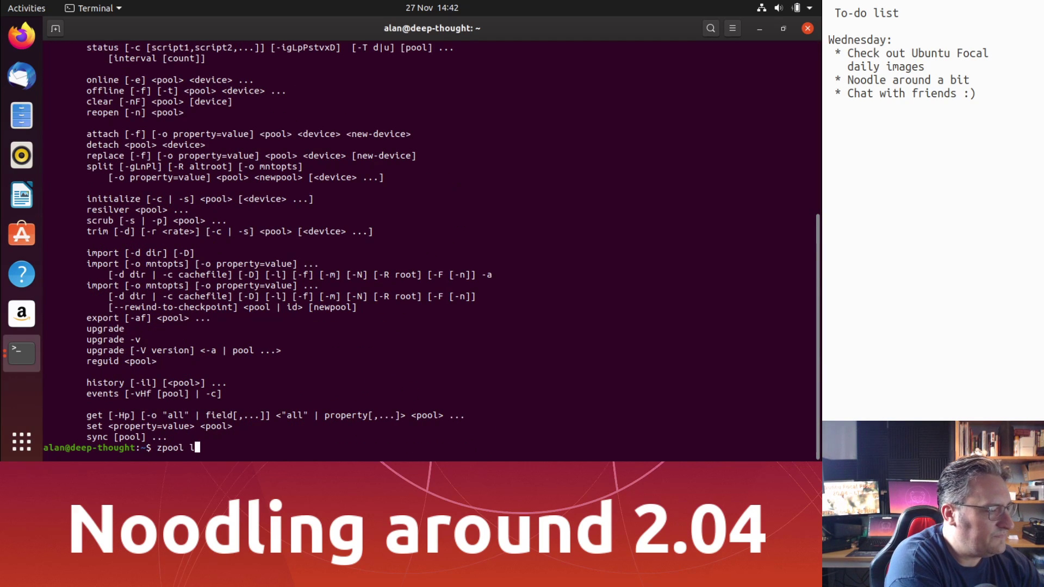
pyautogui.press('Return')
pyautogui.hotkey('ctrl', '+')
pyautogui.hotkey('ctrl', '+')
pyautogui.hotkey('ctrl', '+')
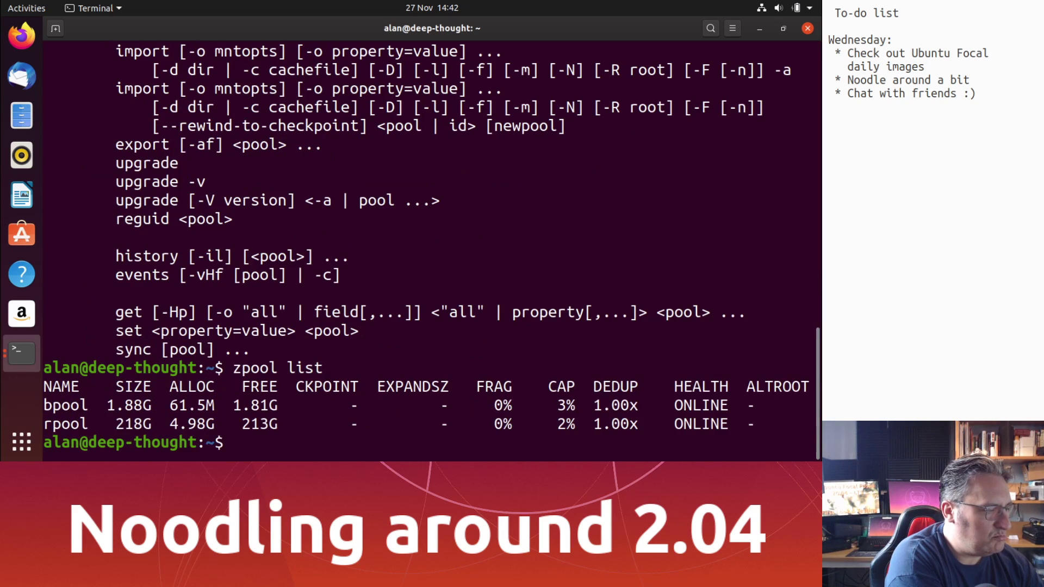
pyautogui.hotkey('ctrl', '-')
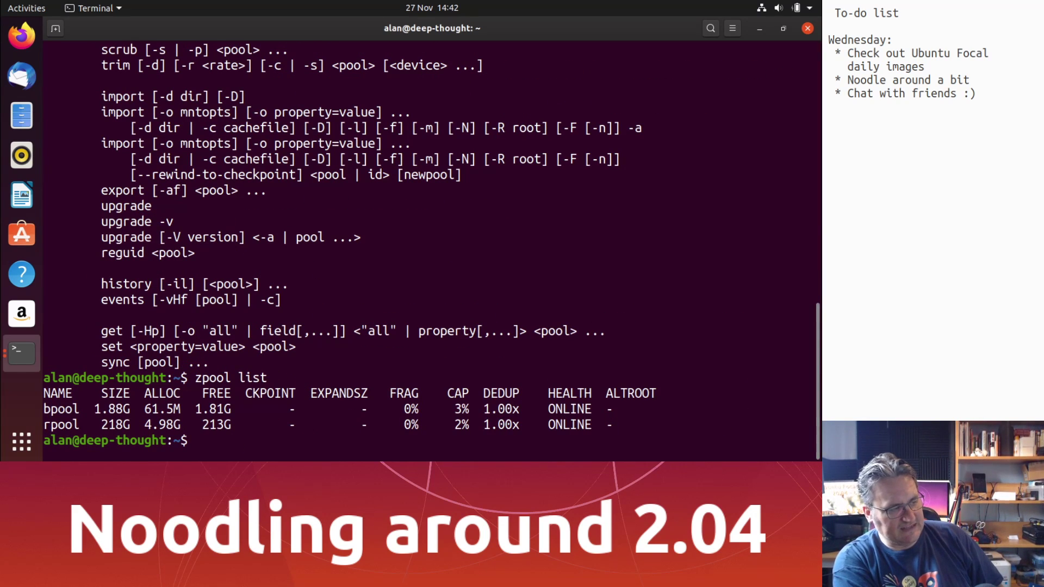
pyautogui.press('super')
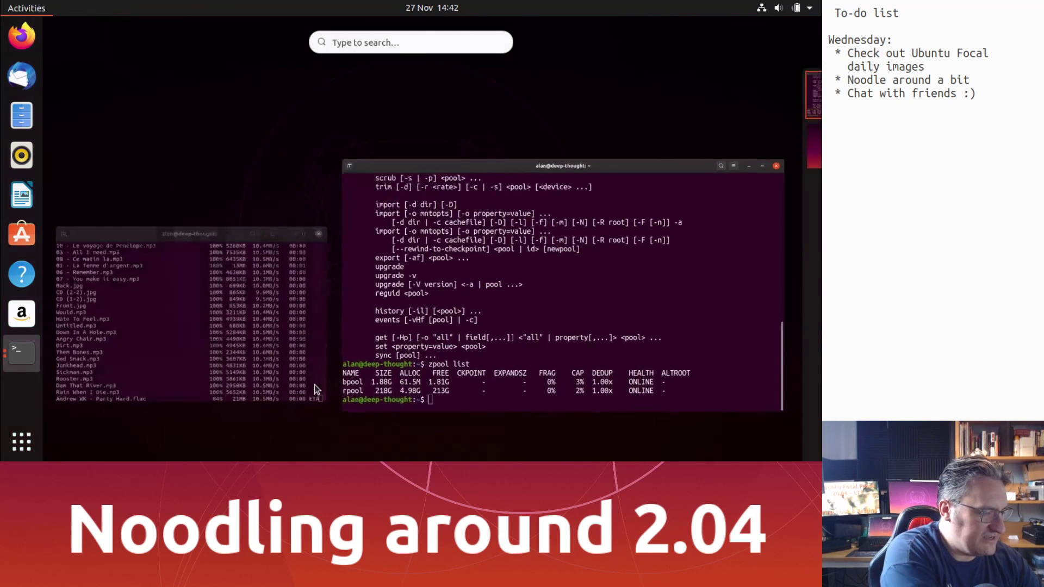
# - In Disks, inspect partitions 7 (rpool), 2 (extended), 6 (bpool) and 5 (swap), then minimize it
pyautogui.write('disks')
pyautogui.press('Return')
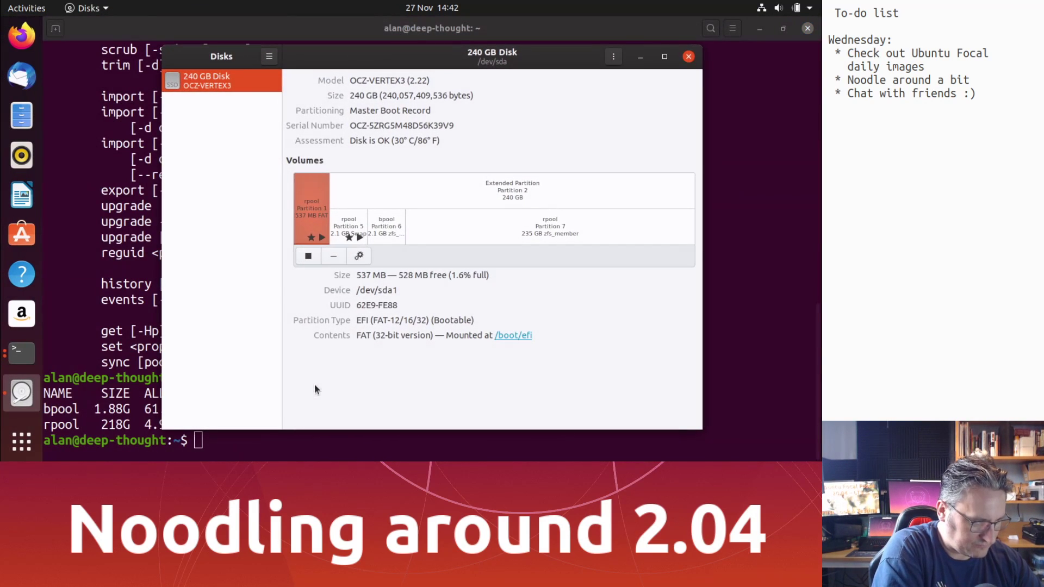
pyautogui.click(589, 233)
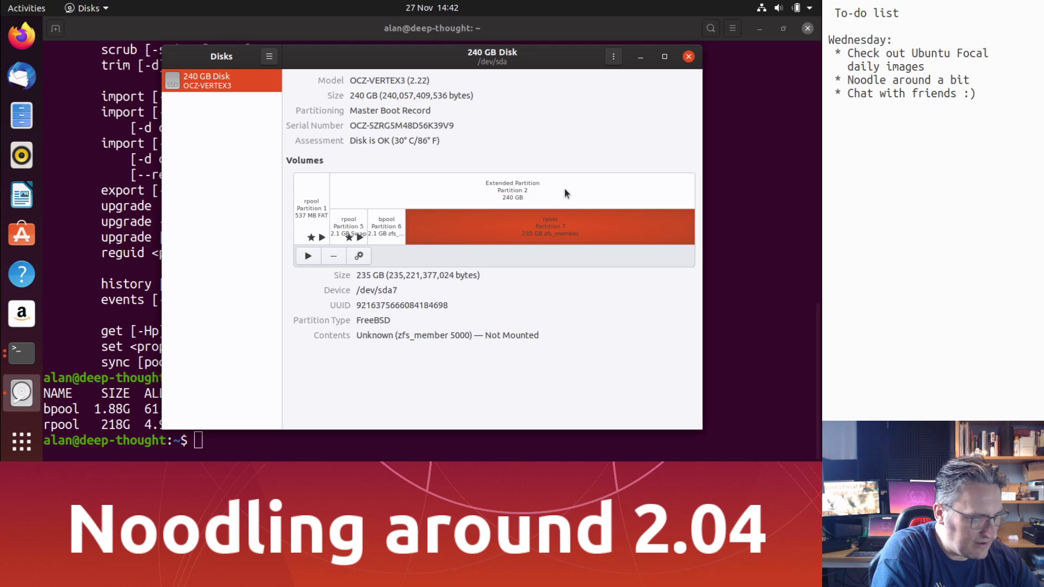
pyautogui.click(564, 189)
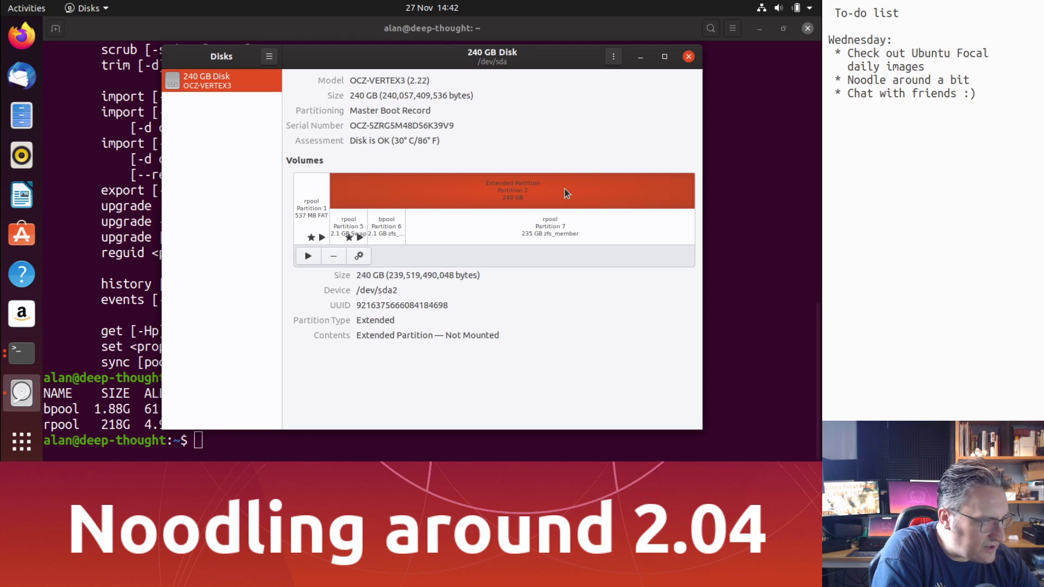
pyautogui.click(396, 221)
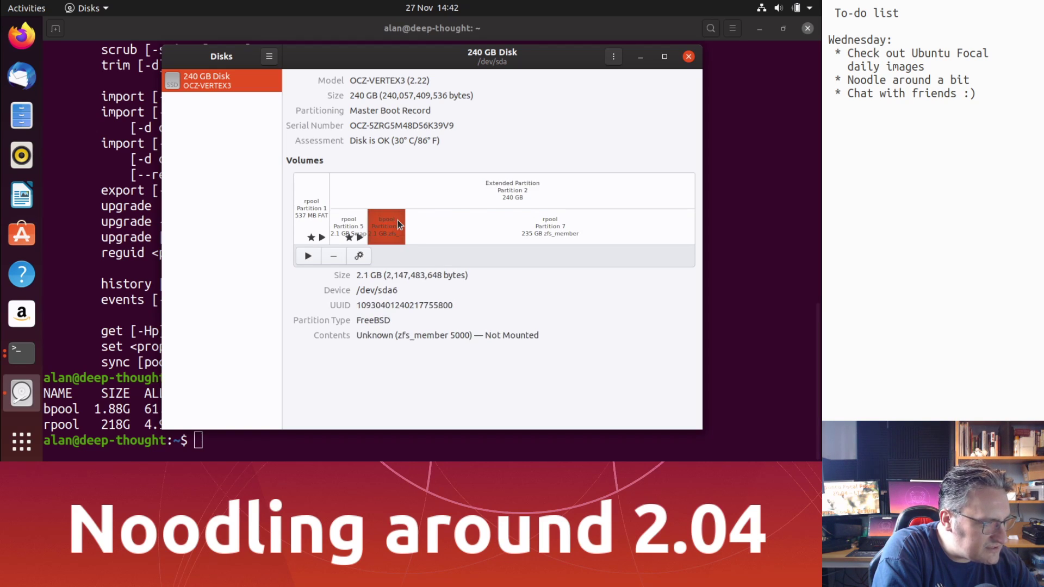
pyautogui.click(351, 218)
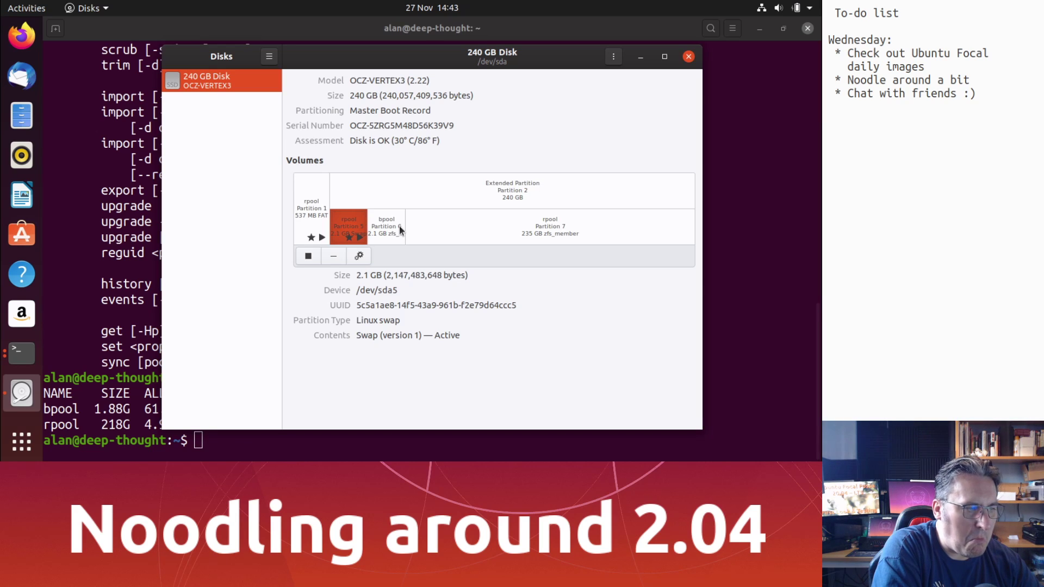
pyautogui.click(641, 57)
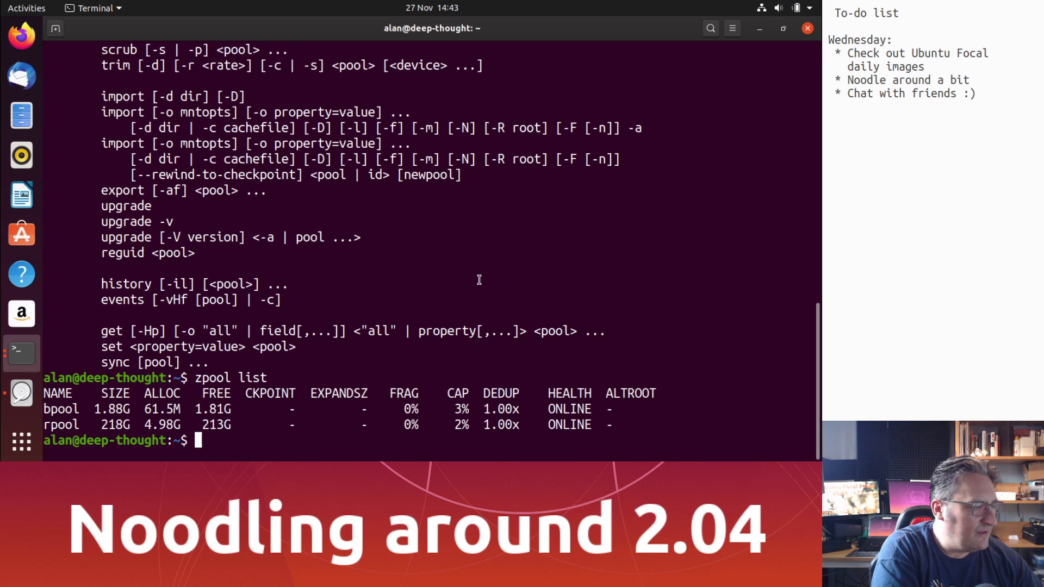
# - Run df -h / to see root at 209G with 206G available, then hide the terminal
pyautogui.write('df -h')
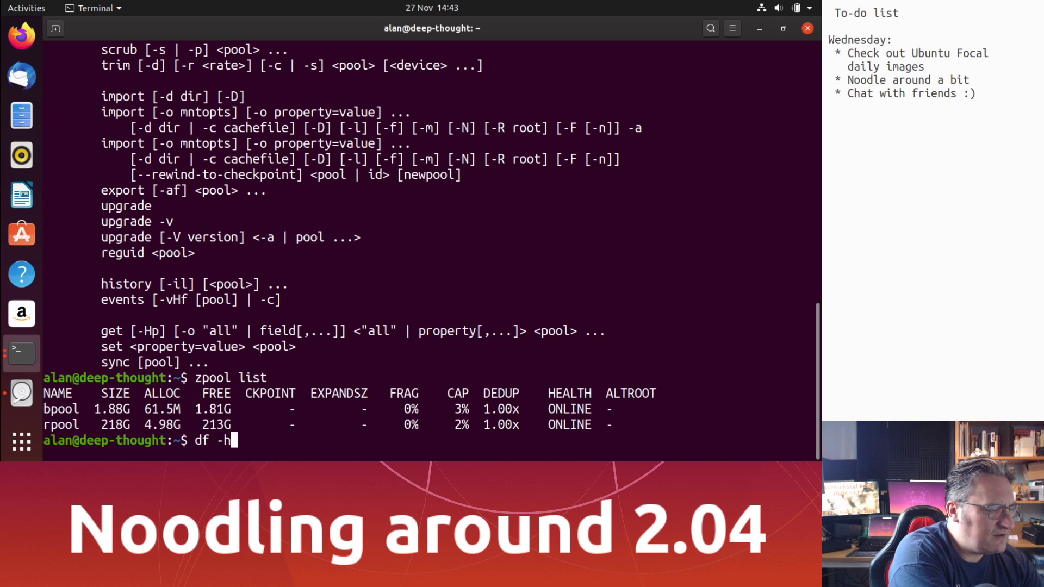
pyautogui.write(' /')
pyautogui.press('Return')
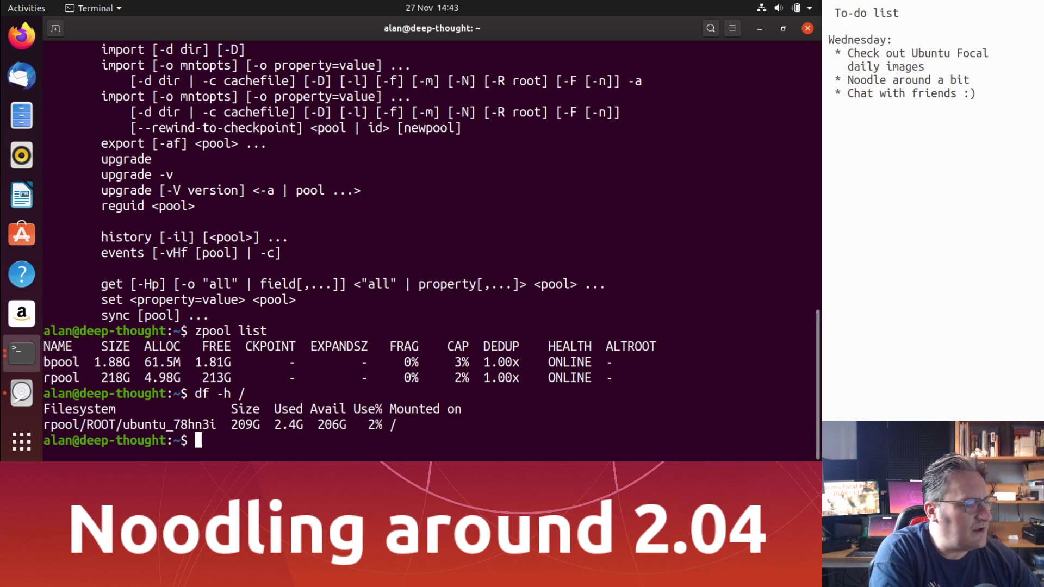
pyautogui.doubleClick(241, 423)
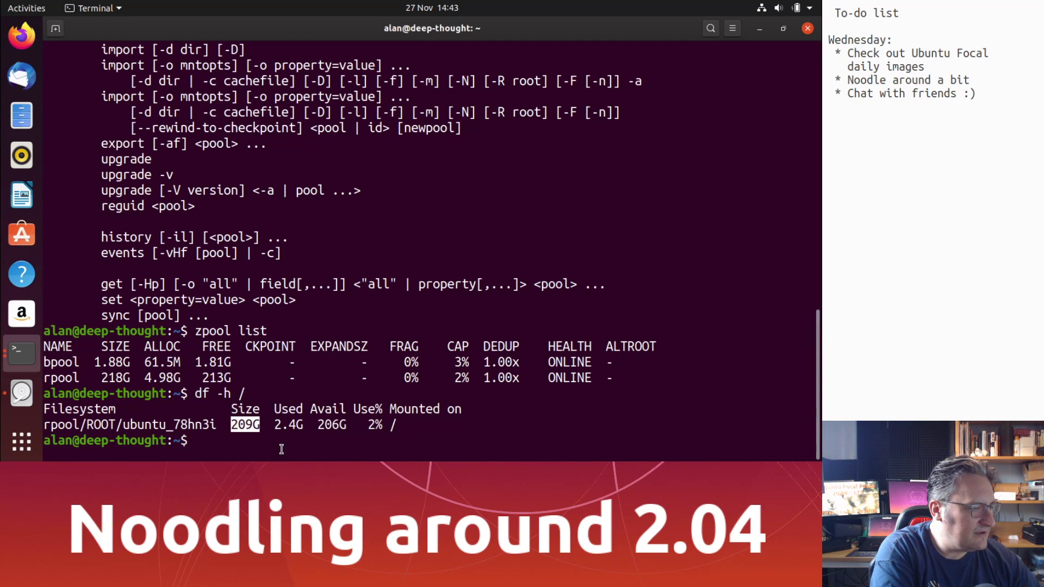
pyautogui.click(329, 425)
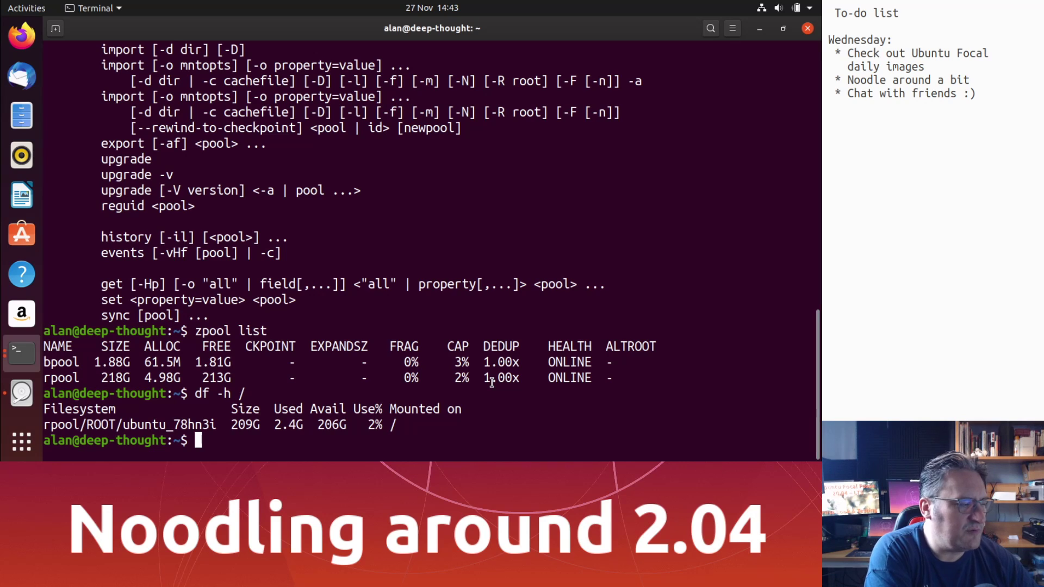
pyautogui.press('super+d')
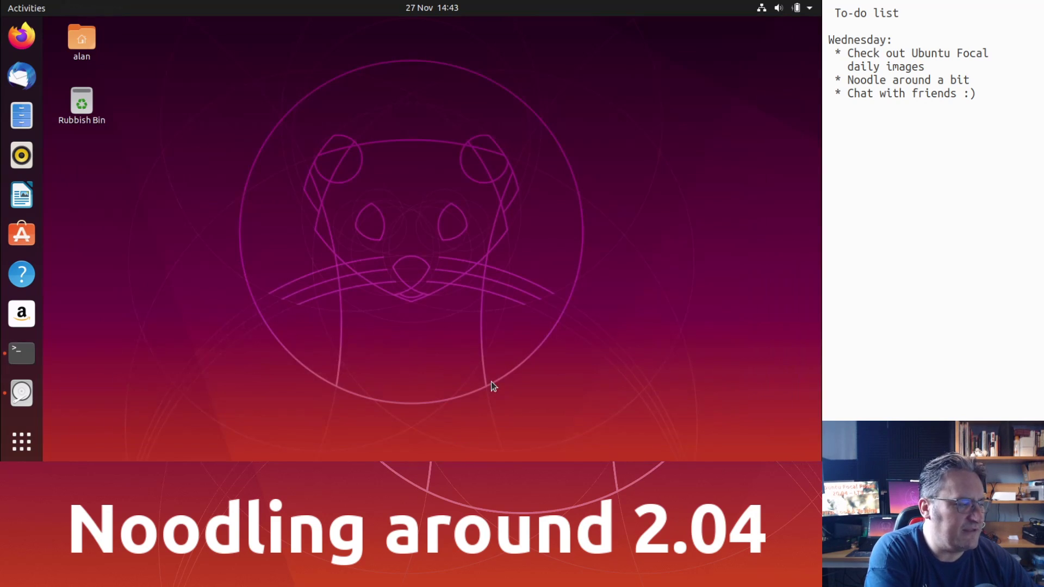
# - Launch Rhythmbox, import the Music folder, and play then pause Andrew WK's Party Hard
pyautogui.click(21, 168)
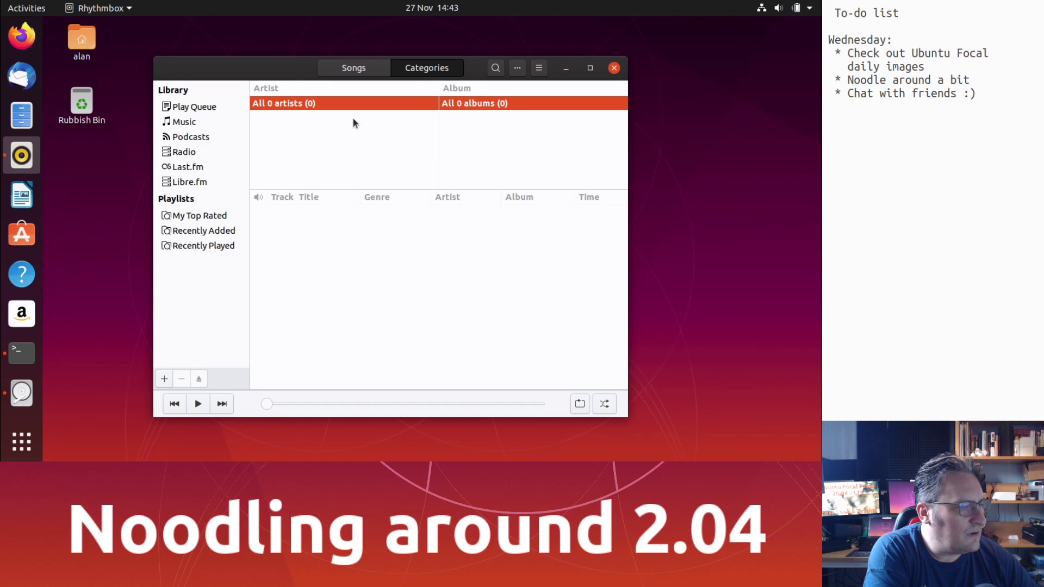
pyautogui.click(537, 69)
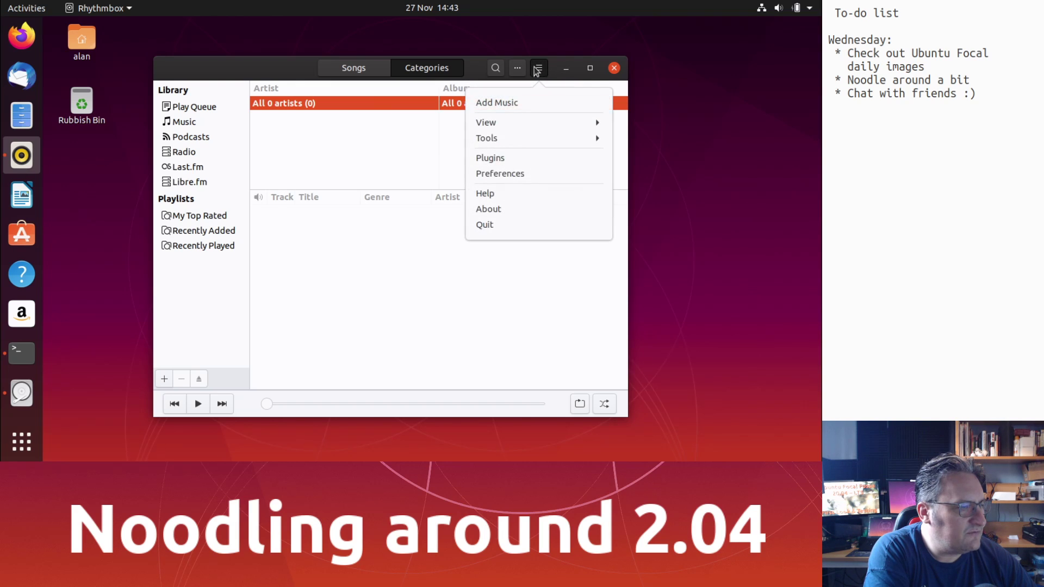
pyautogui.click(515, 102)
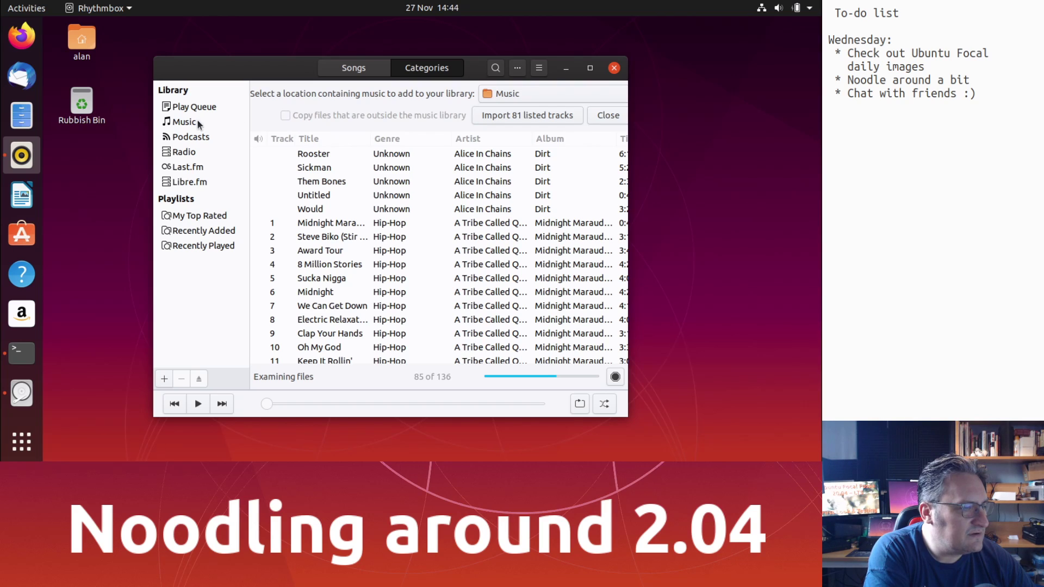
pyautogui.click(522, 115)
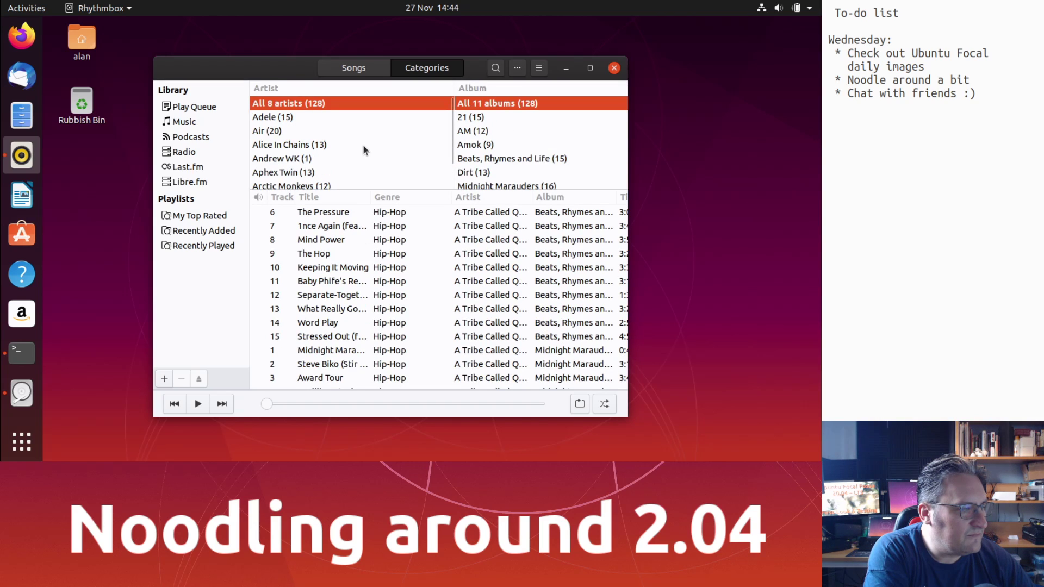
pyautogui.click(297, 159)
pyautogui.doubleClick(314, 213)
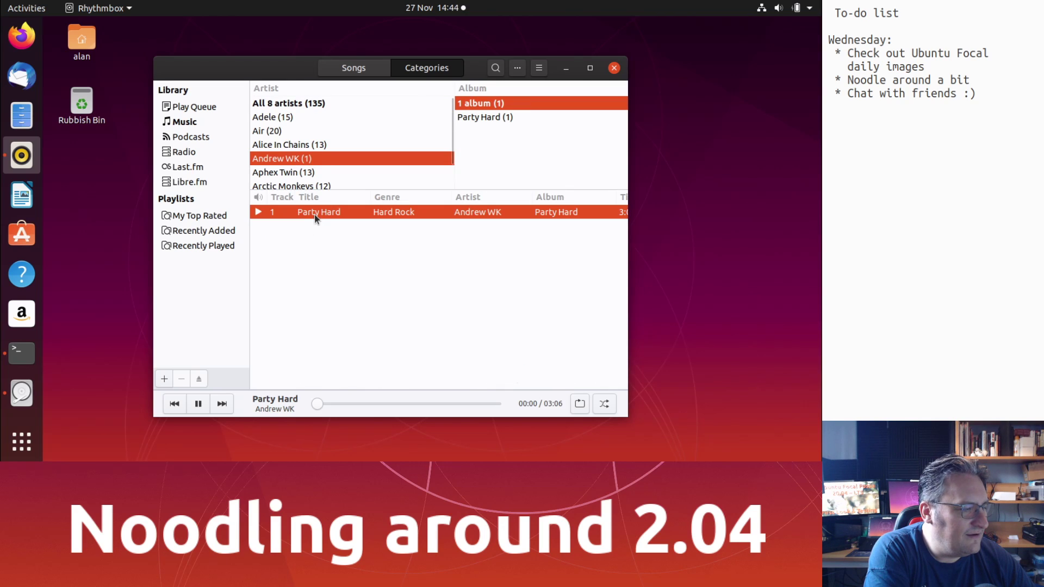
pyautogui.click(198, 403)
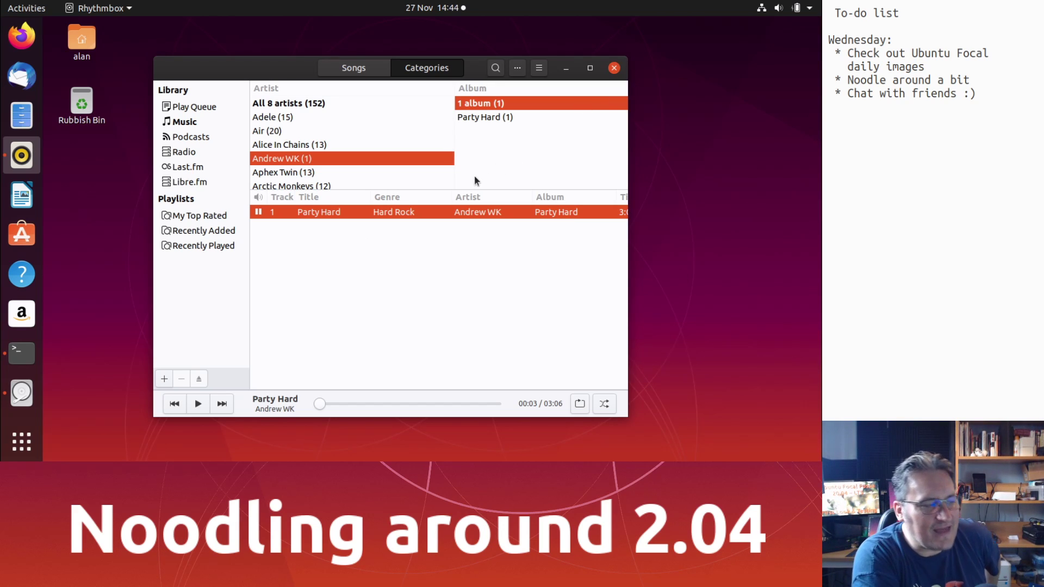
# - Review Party Hard's properties, ending on the Details page with its file name selected
pyautogui.rightClick(305, 217)
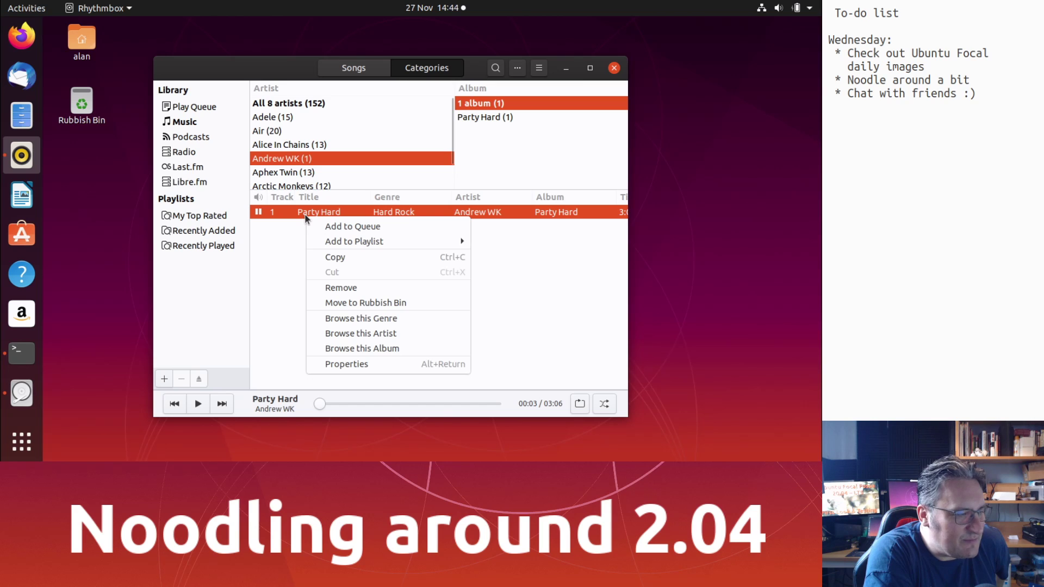
pyautogui.click(369, 364)
pyautogui.click(326, 78)
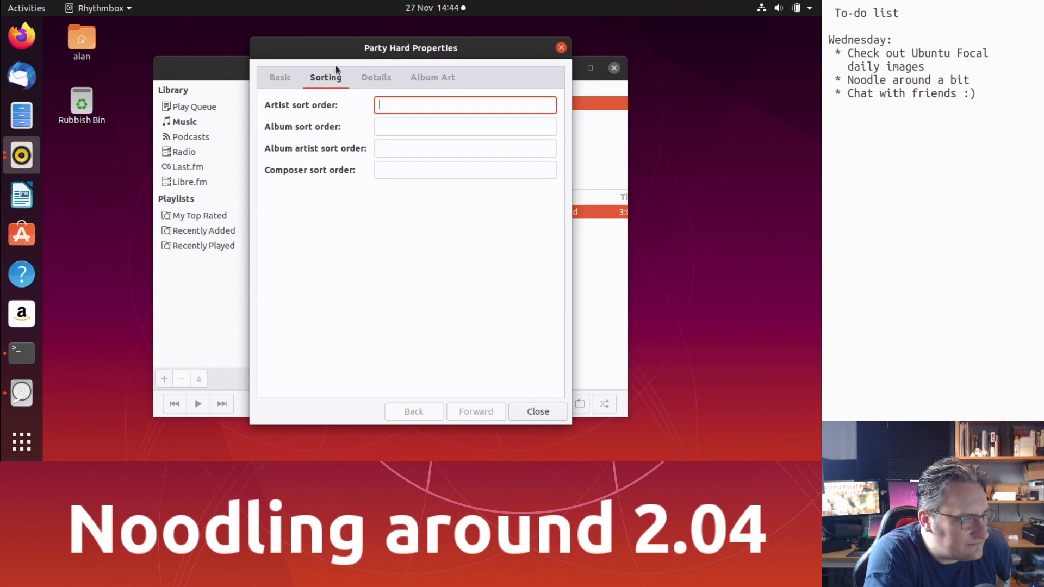
pyautogui.click(429, 77)
pyautogui.click(373, 80)
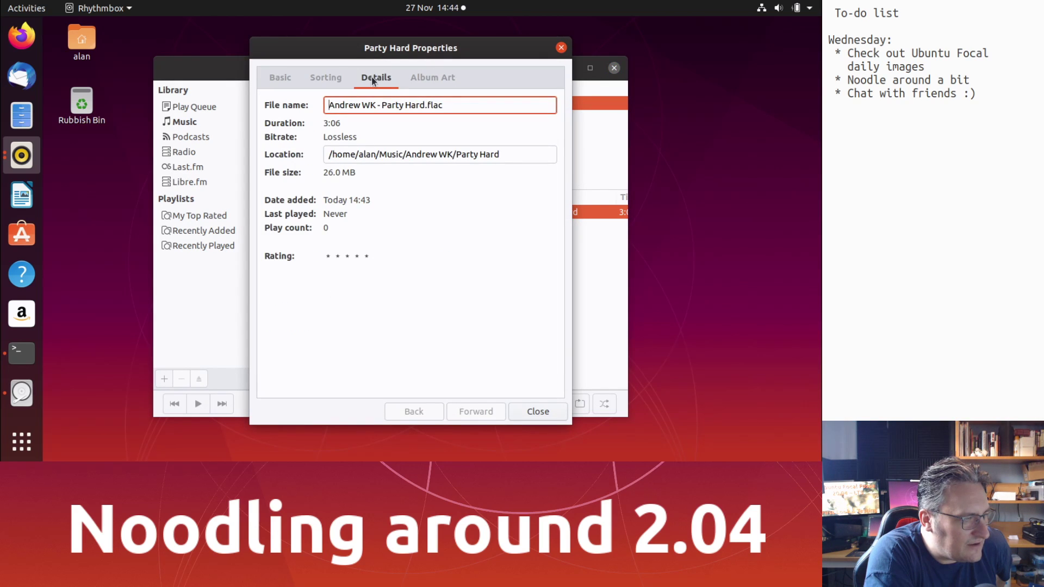
pyautogui.tripleClick(463, 108)
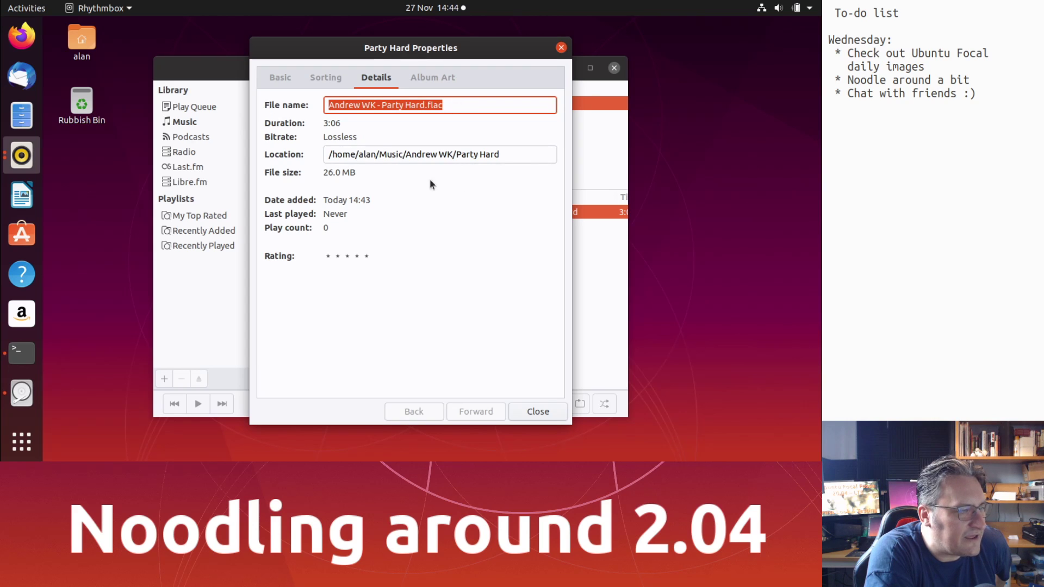
pyautogui.click(560, 47)
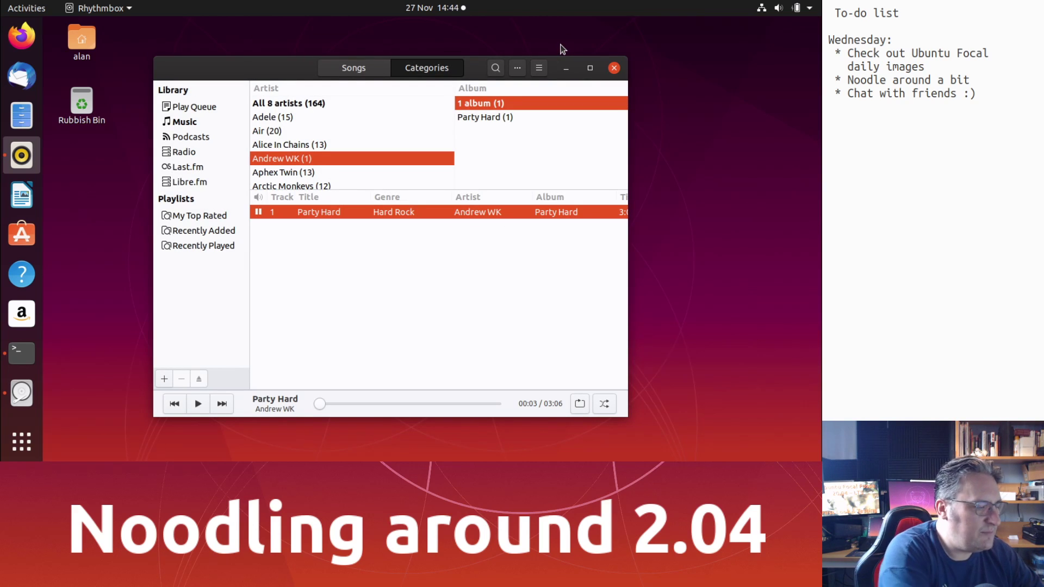
# - In a terminal, cd into Music and list its mp3 files with find . | grep mp3
pyautogui.hotkey('ctrl', 'alt', 't')
pyautogui.write('cd Mus')
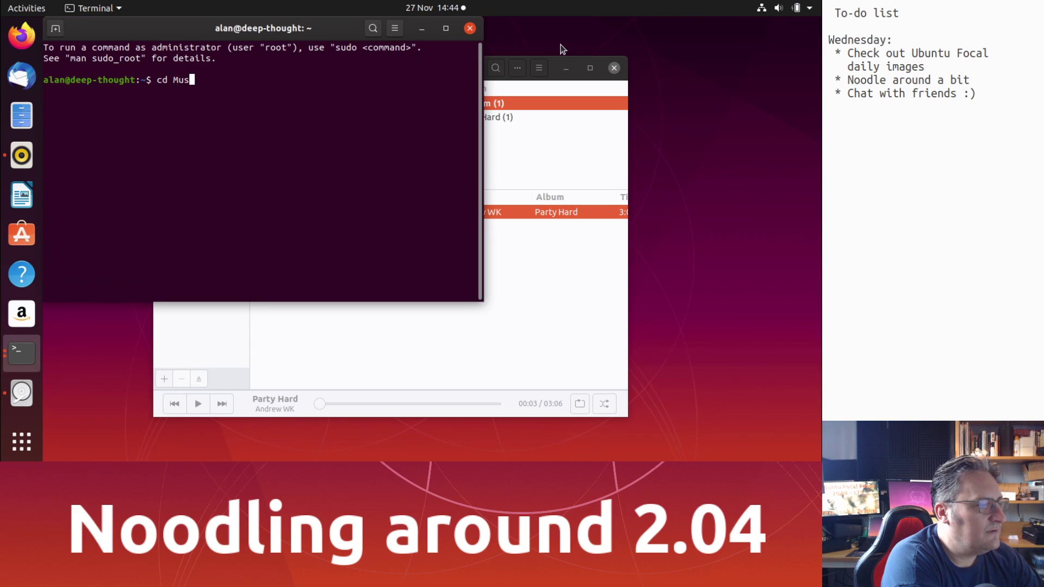
pyautogui.press('Tab')
pyautogui.press('Return')
pyautogui.write('find . | grep mp3')
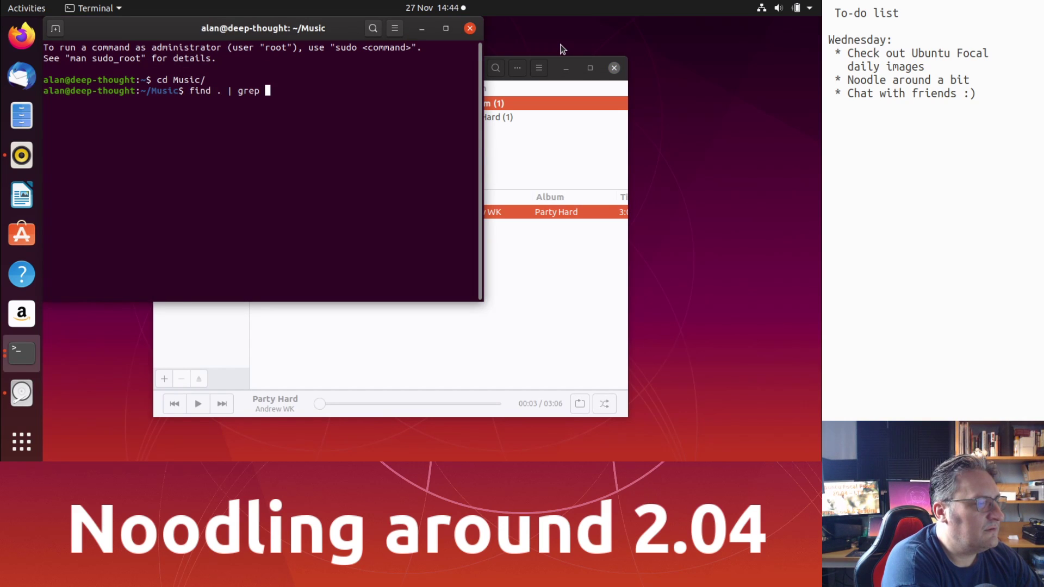
pyautogui.press('Return')
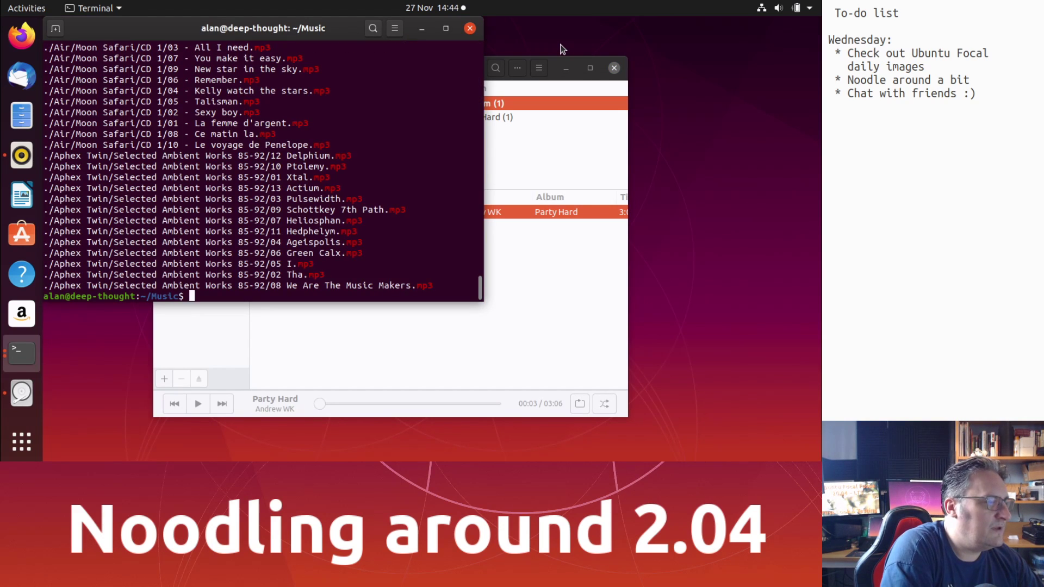
pyautogui.press('super+h')
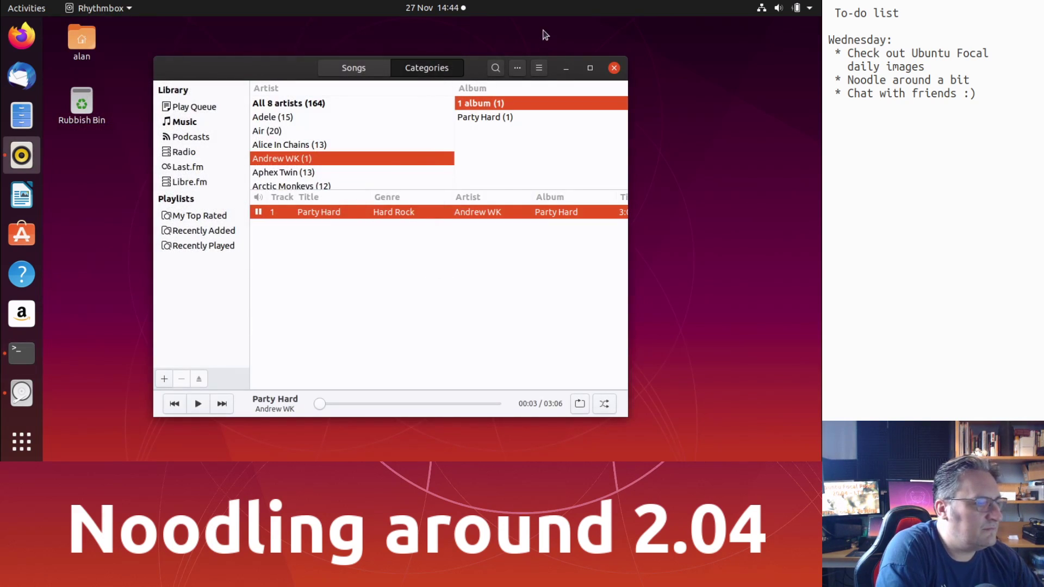
# - Filter to artist Air and check the file details of the All I need track
pyautogui.click(256, 130)
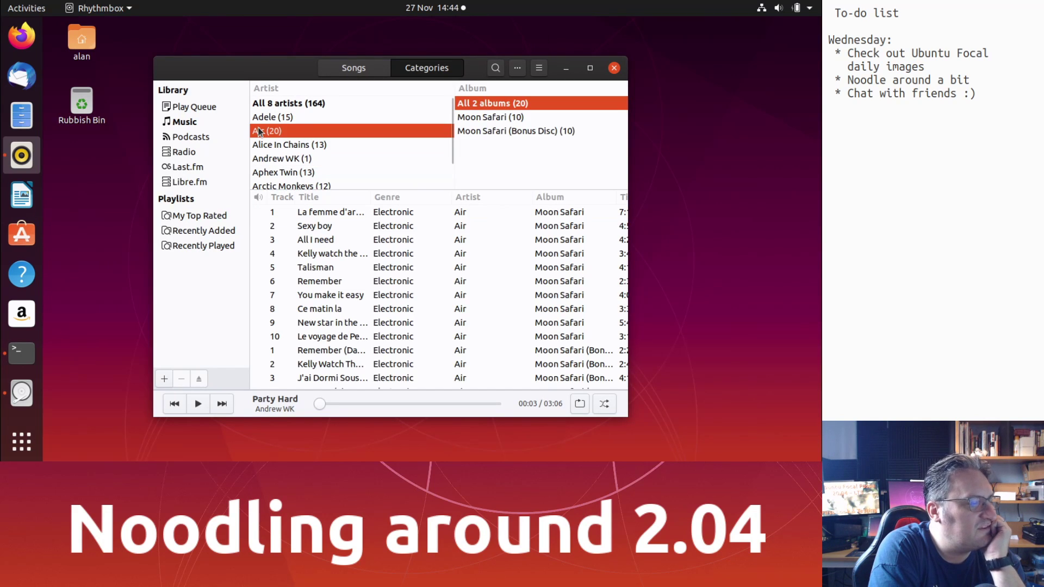
pyautogui.click(327, 243)
pyautogui.rightClick(326, 243)
pyautogui.click(383, 397)
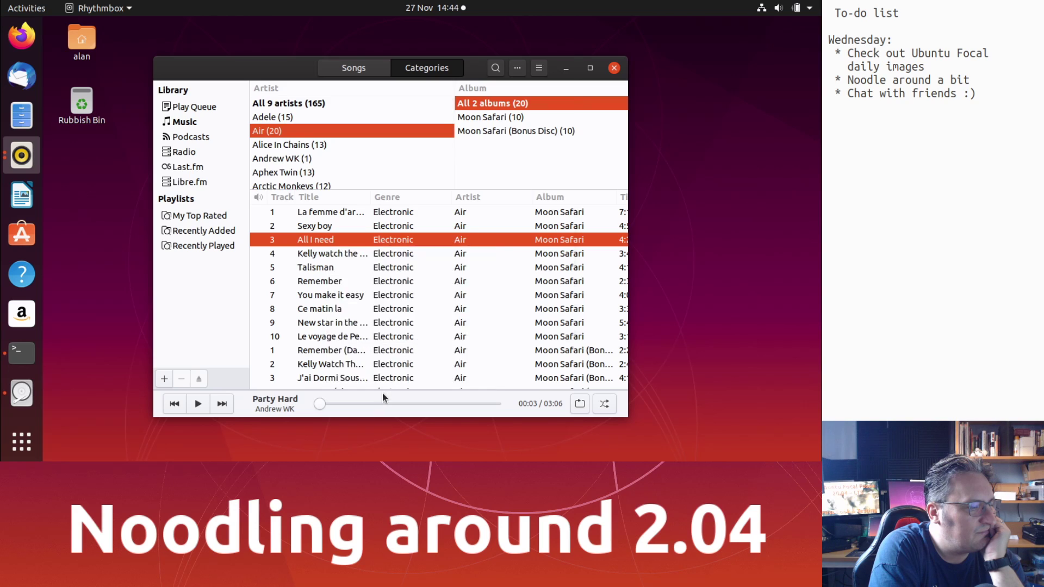
pyautogui.click(371, 77)
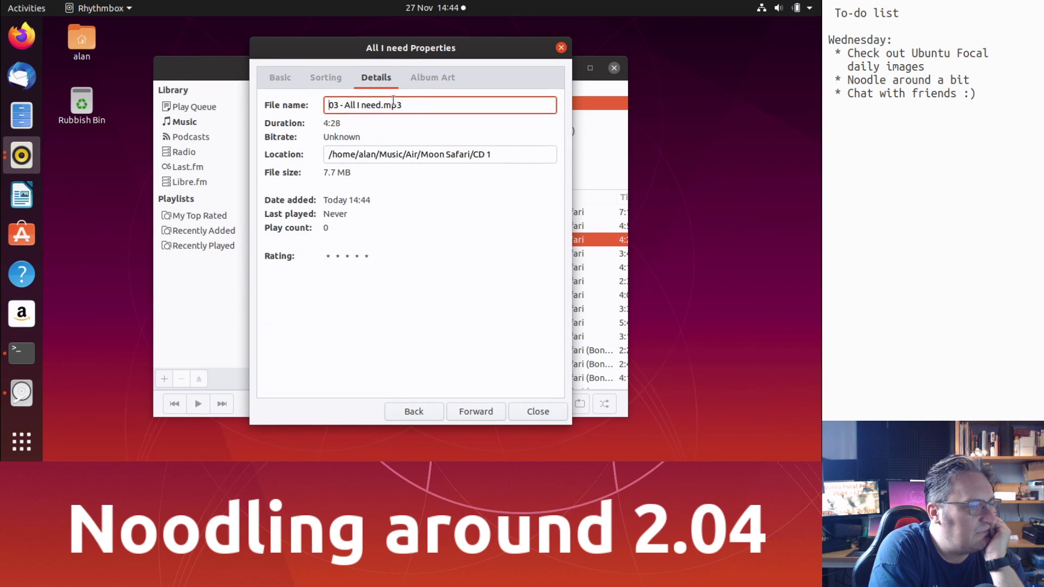
pyautogui.click(536, 415)
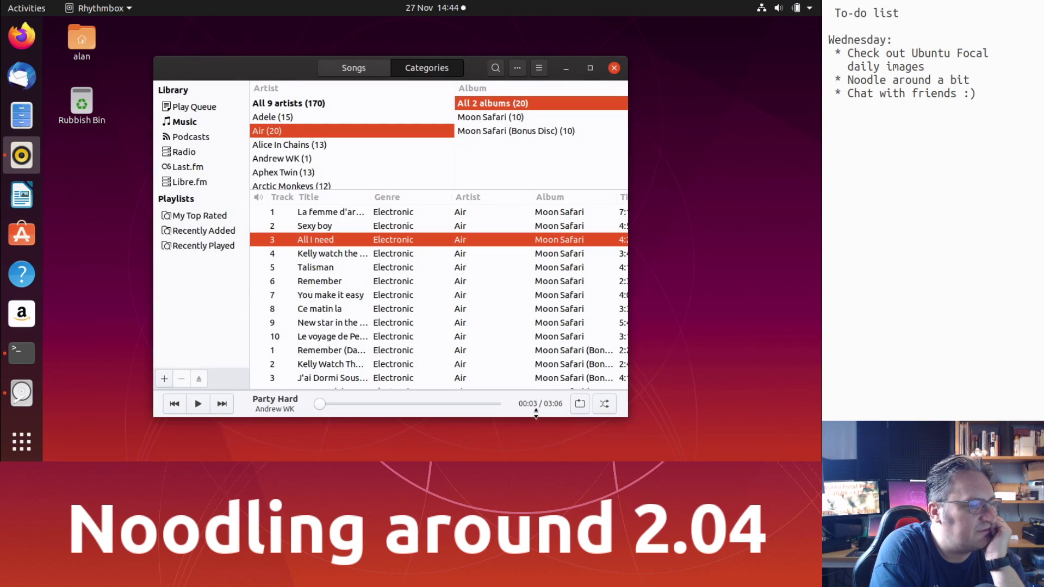
# - Play All I need, seek to about 1:30, raise the volume, pause, and close Rhythmbox
pyautogui.doubleClick(314, 240)
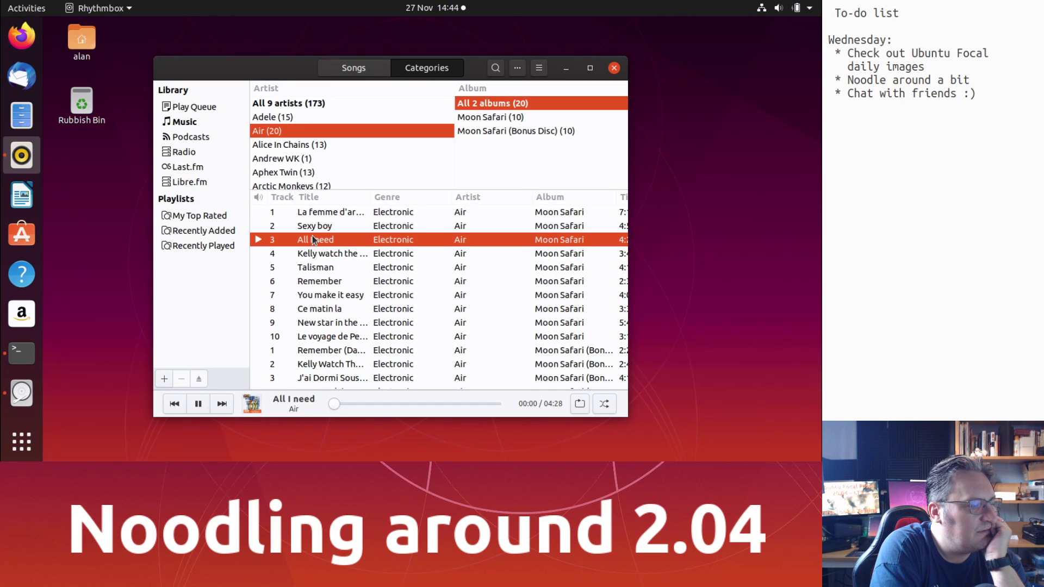
pyautogui.moveTo(334, 403); pyautogui.dragTo(293, 399)
pyautogui.press('XF86AudioRaiseVolume')
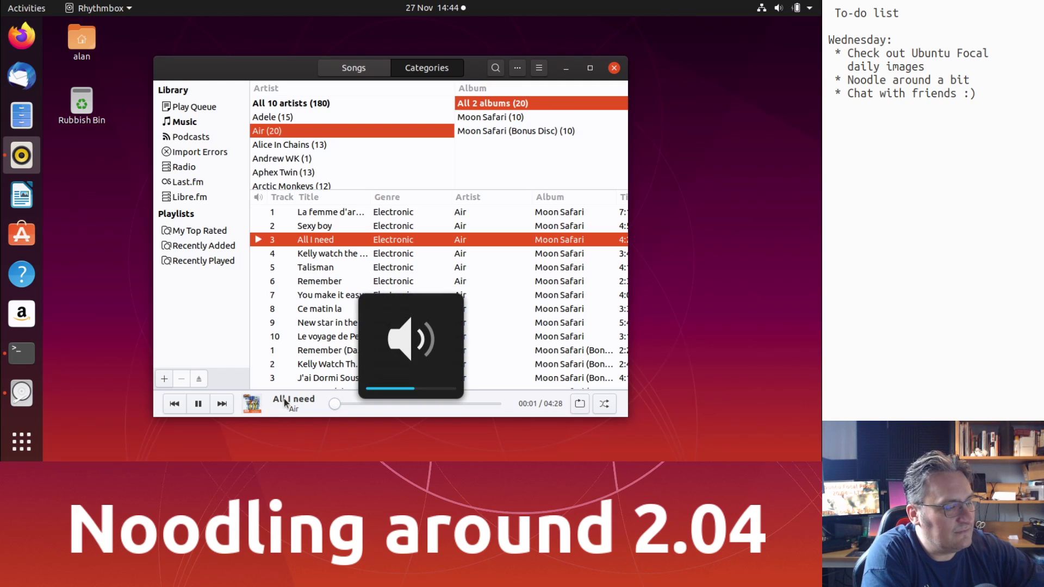
pyautogui.click(198, 404)
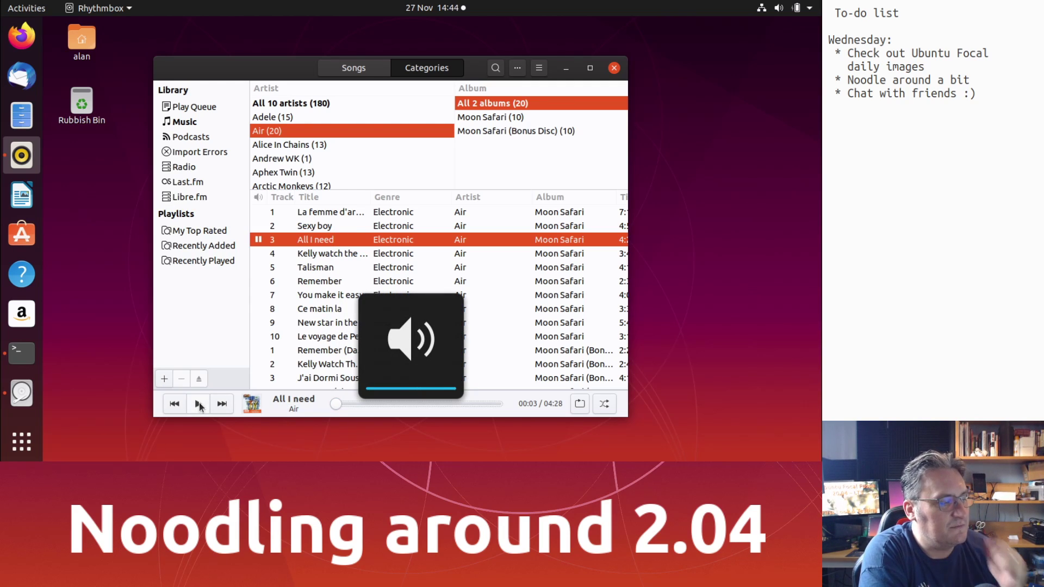
pyautogui.click(614, 68)
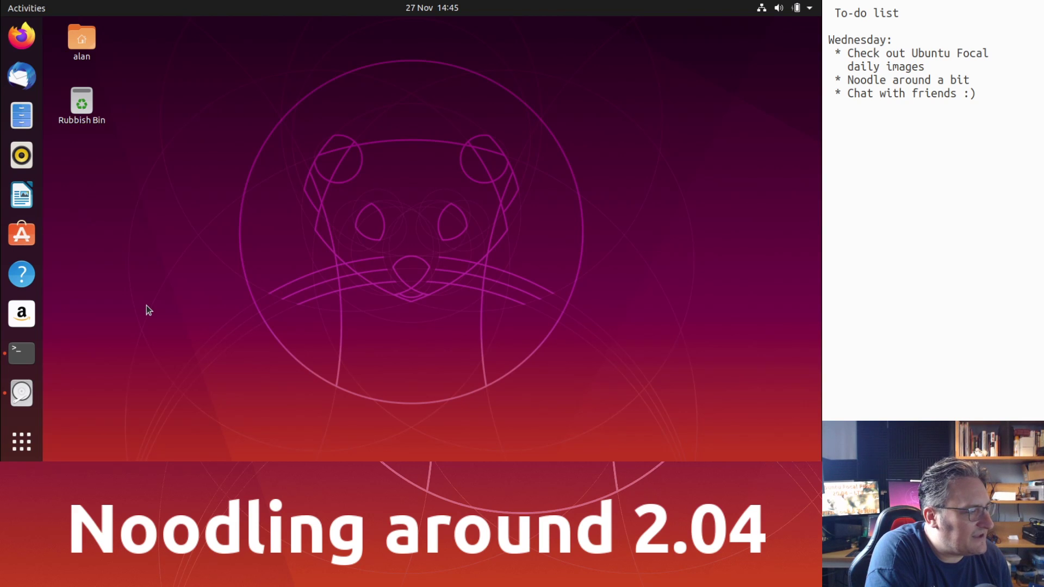
# - Close Disks, then in a terminal run cd Music/ and find . | grep ogg before hiding it
pyautogui.click(22, 392)
pyautogui.click(688, 56)
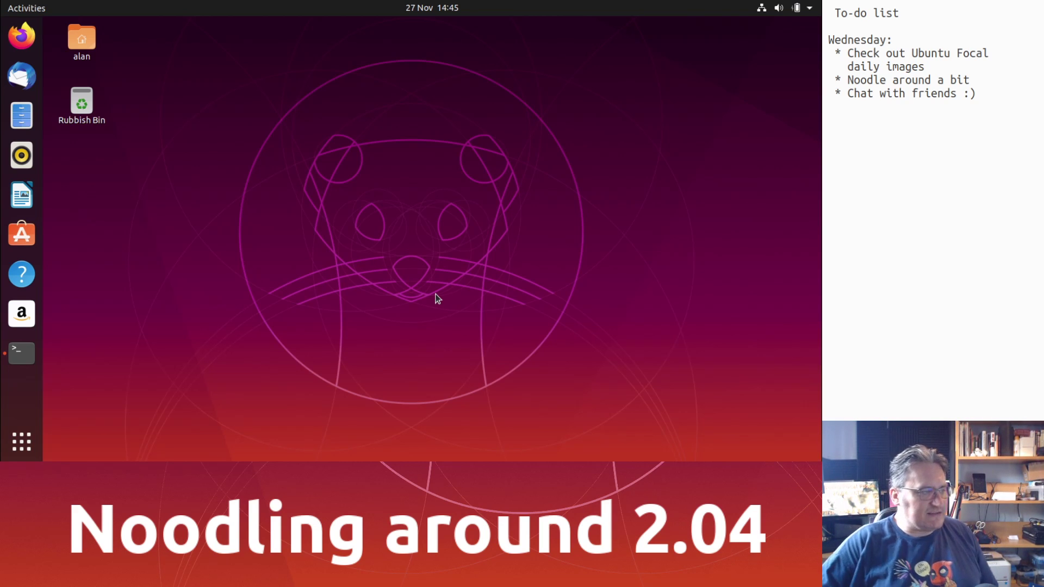
pyautogui.hotkey('ctrl', 'alt', 't')
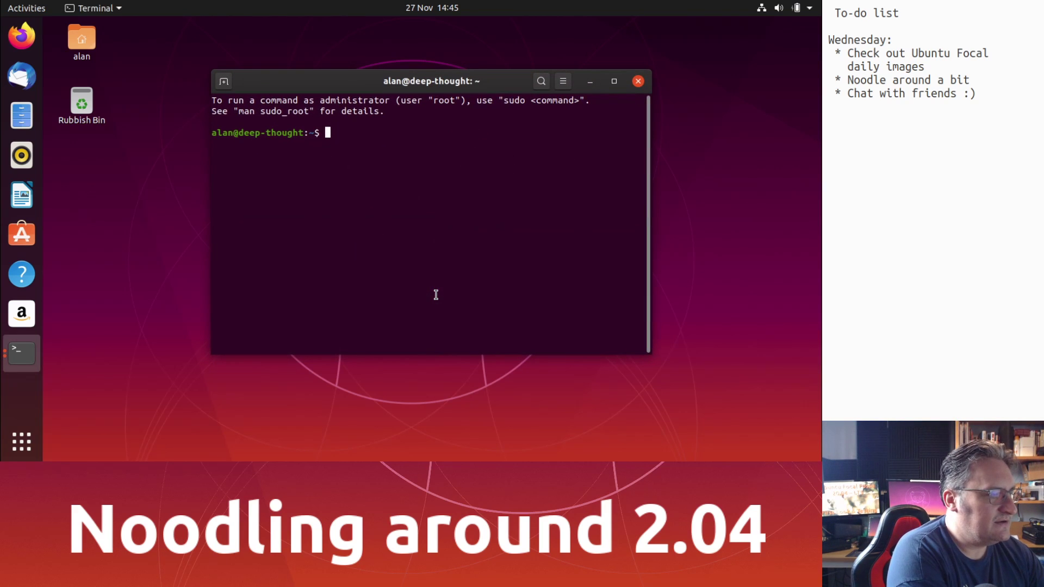
pyautogui.write('cd Music/')
pyautogui.press('Return')
pyautogui.write('find ')
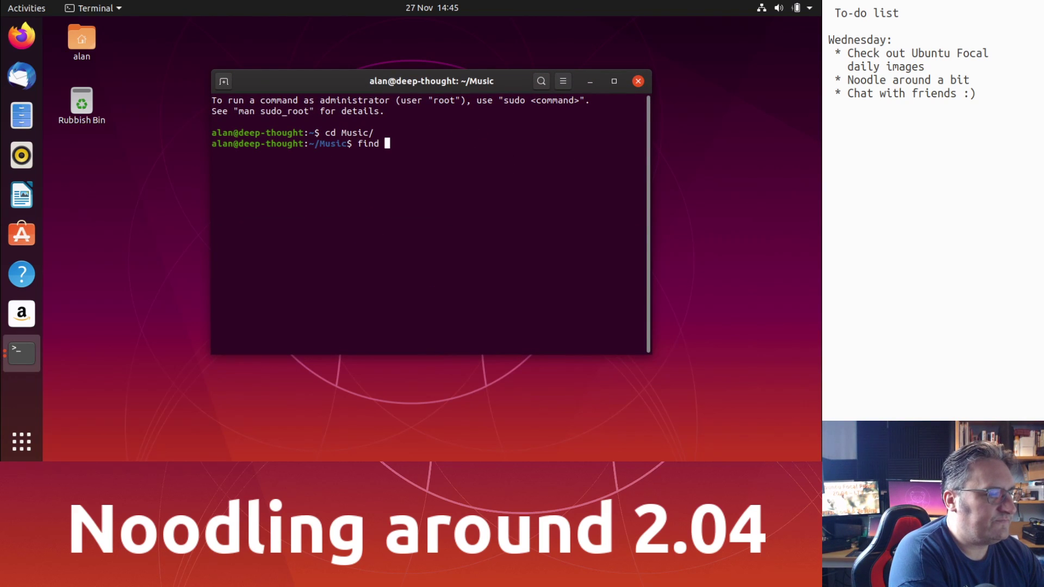
pyautogui.write('. | grep ogg')
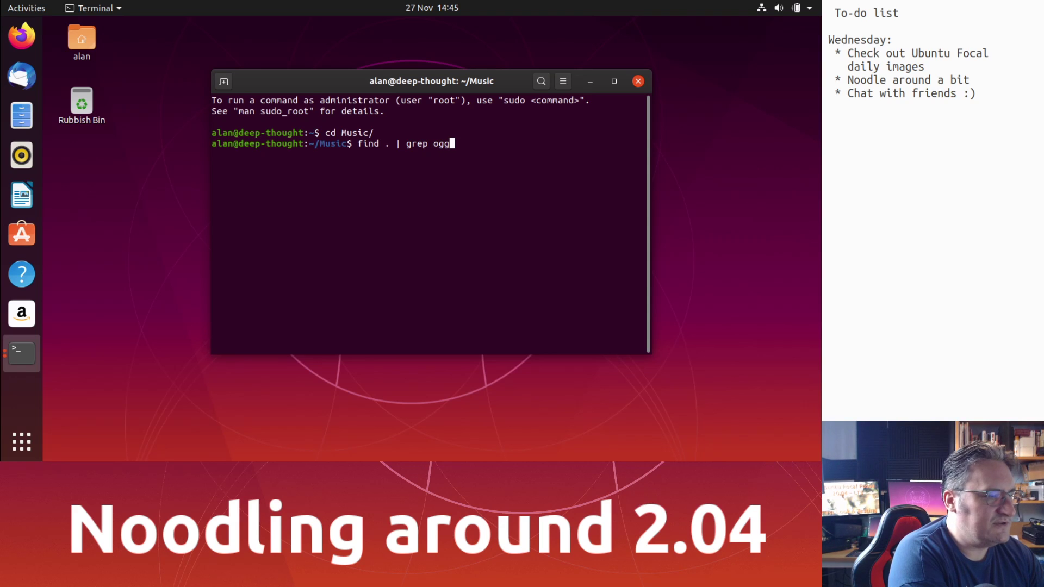
pyautogui.press('Return')
pyautogui.press('super+h')
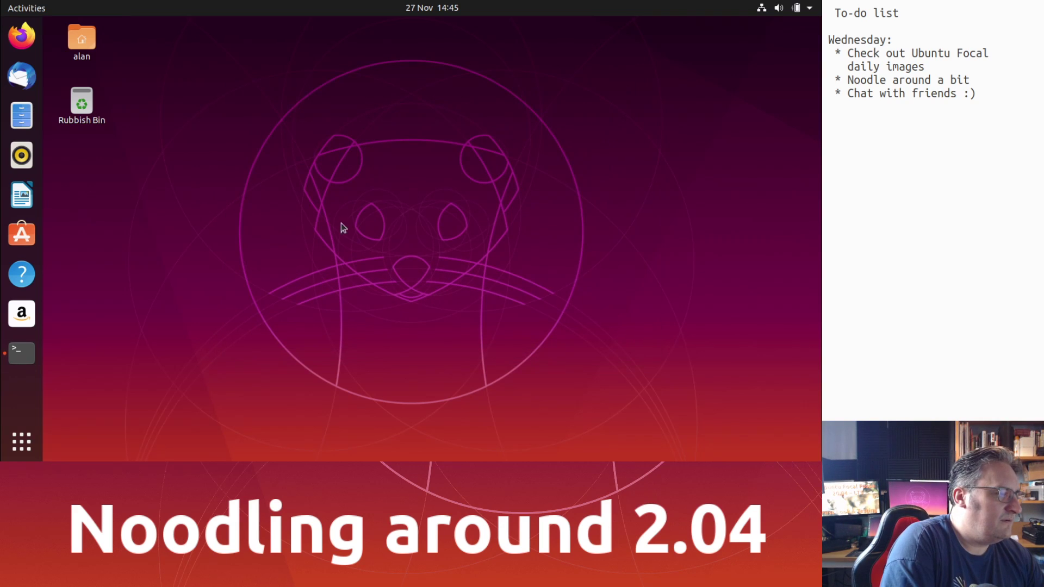
# - Launch Firefox and load static.podcast.ubuntu-uk.org/uupc, correcting the domain
pyautogui.click(11, 31)
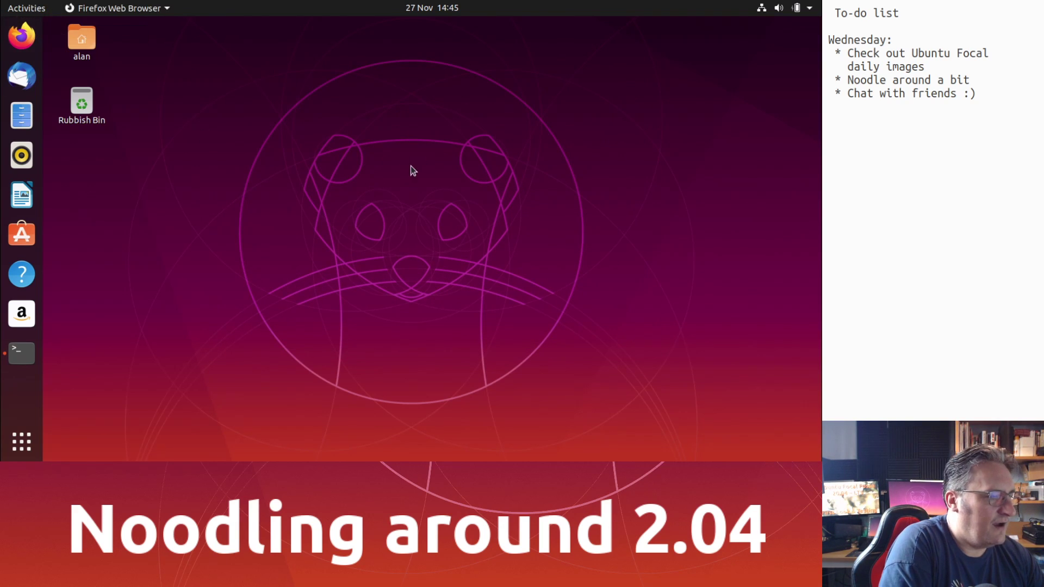
pyautogui.write('statu')
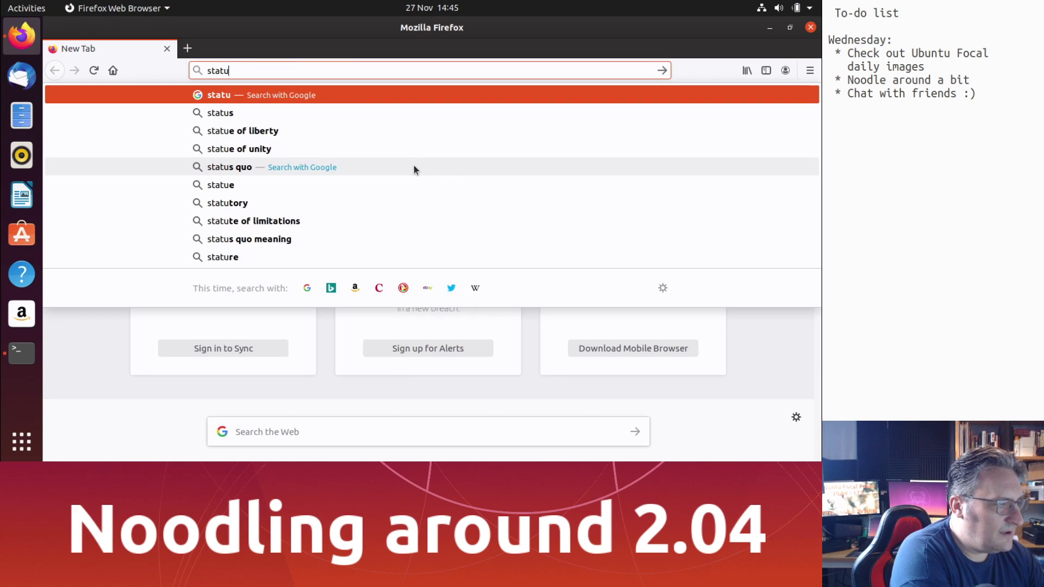
pyautogui.press('BackSpace')
pyautogui.write('ic.ubuntu')
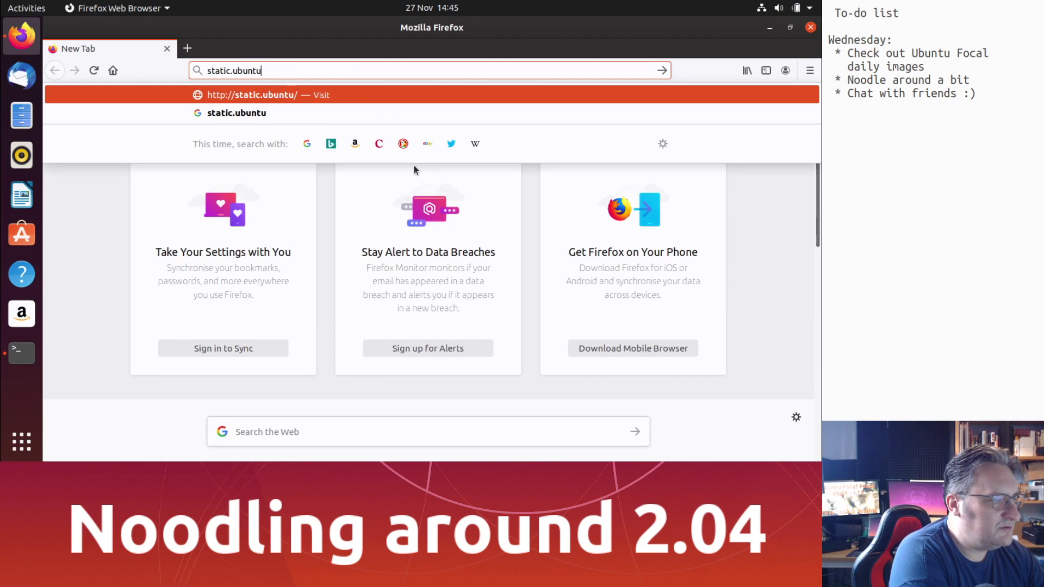
pyautogui.write('podcast.org/uupc')
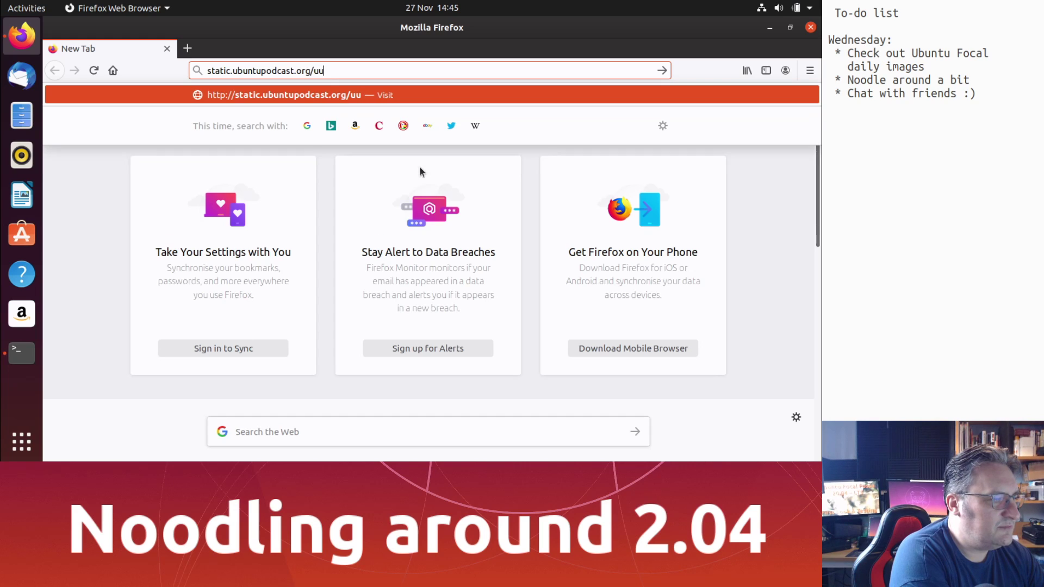
pyautogui.press('Return')
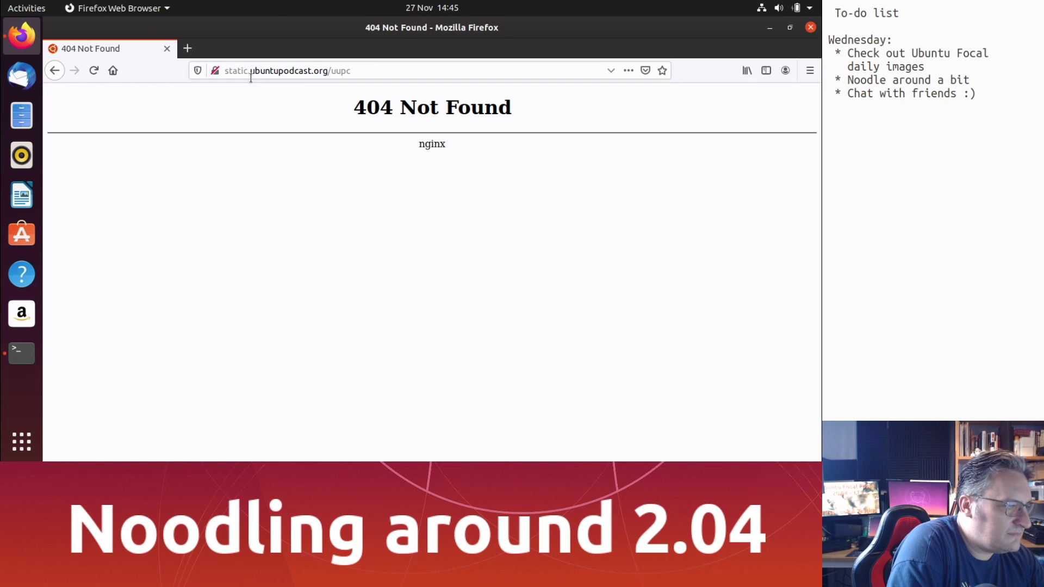
pyautogui.moveTo(250, 69); pyautogui.dragTo(326, 65)
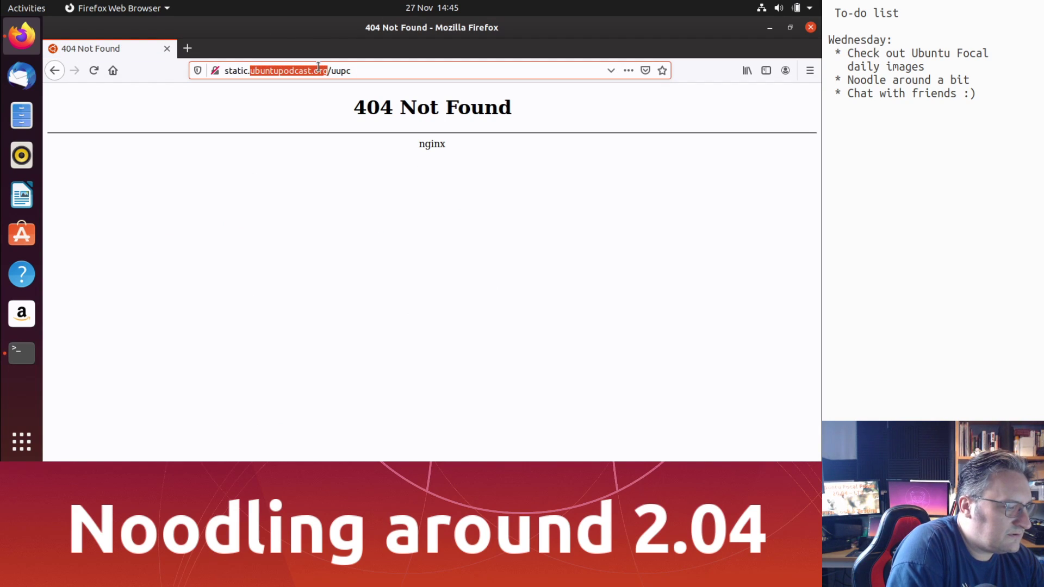
pyautogui.write('podcast.ubunt')
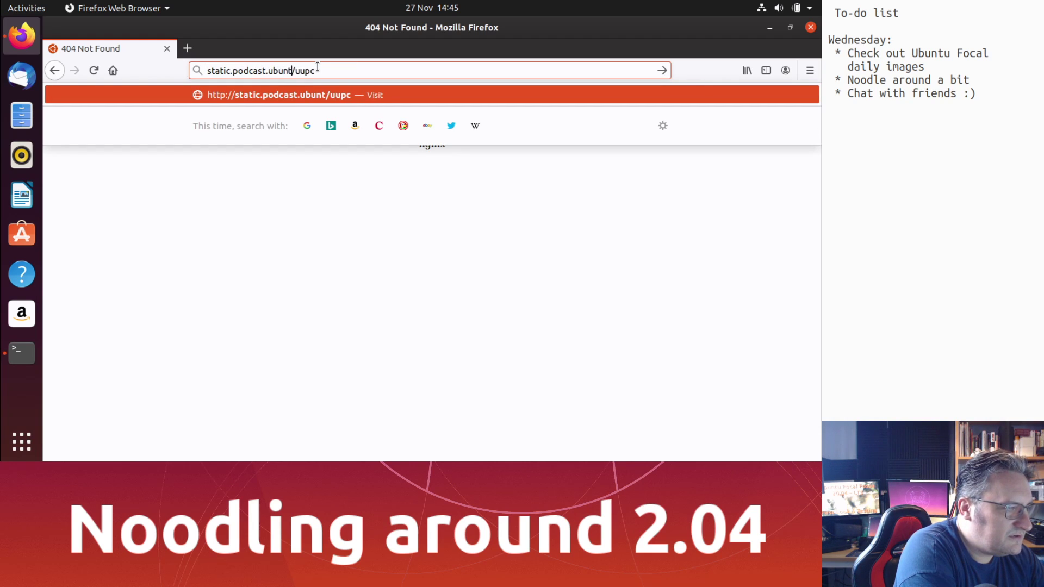
pyautogui.write('u-uk.org')
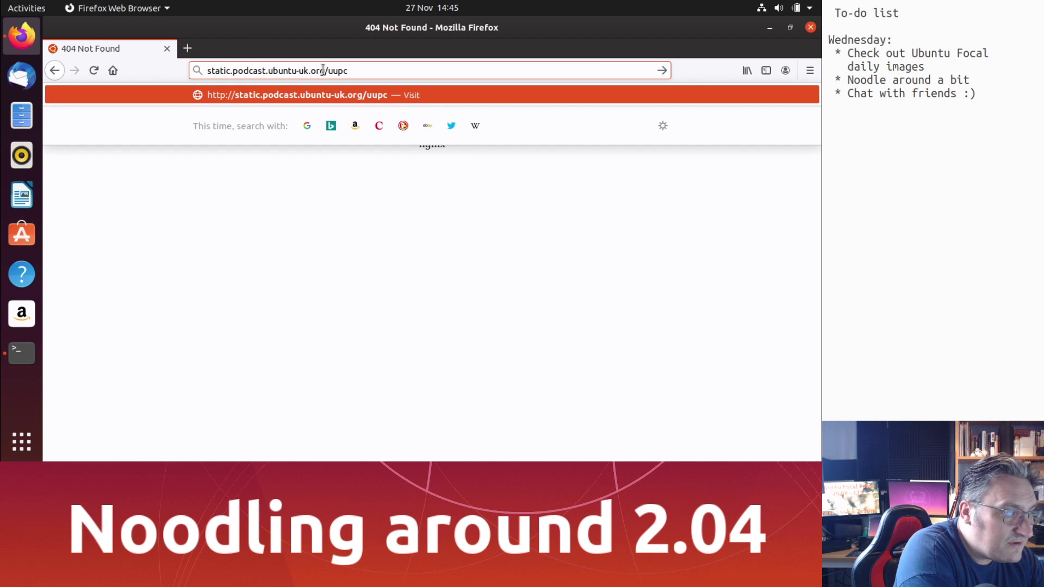
pyautogui.press('Return')
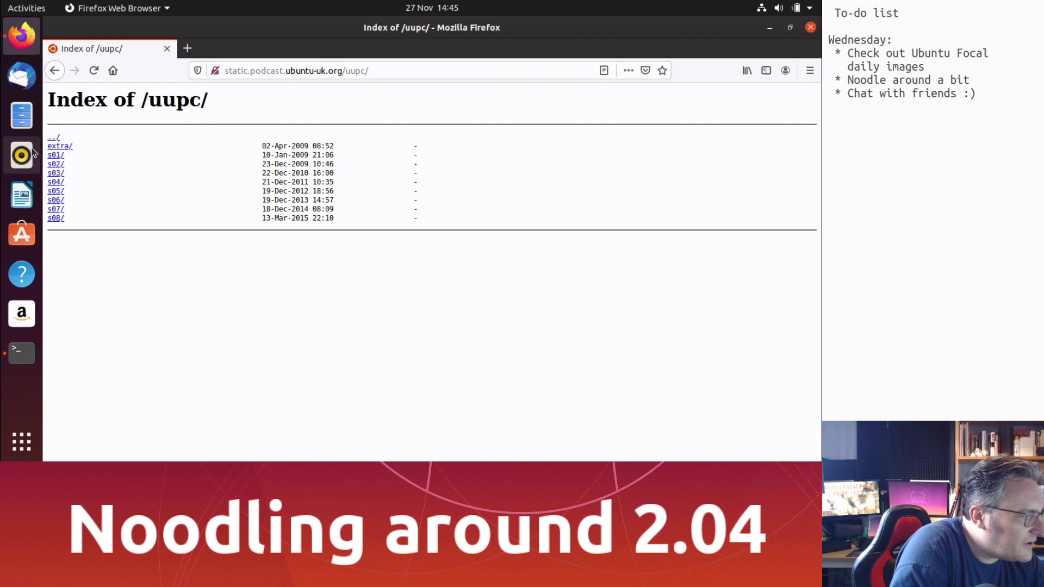
# - Save uupc_s01e01_low.ogg from s01/e01 into Downloads, then close Firefox
pyautogui.click(55, 155)
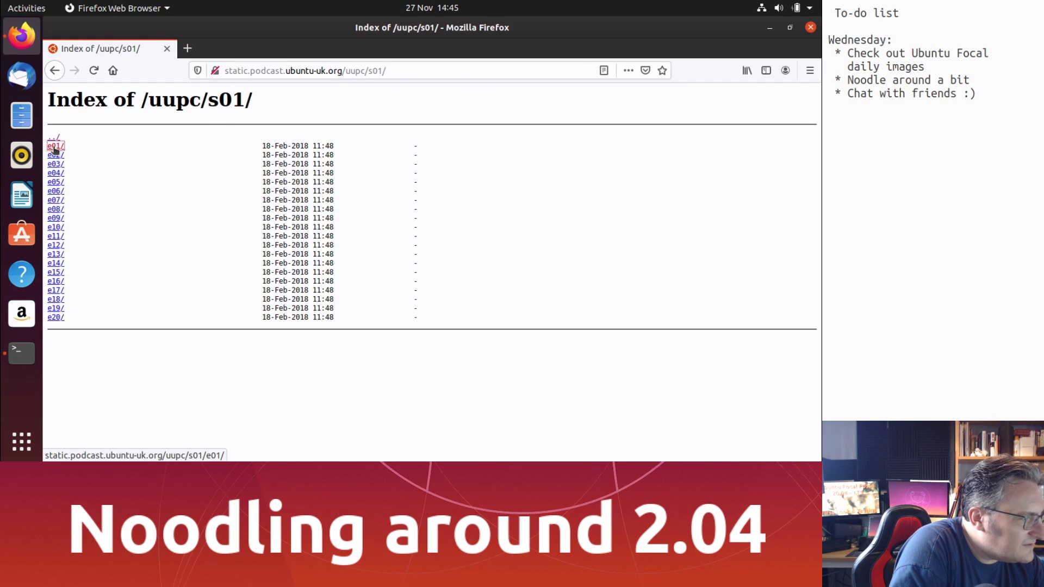
pyautogui.click(54, 146)
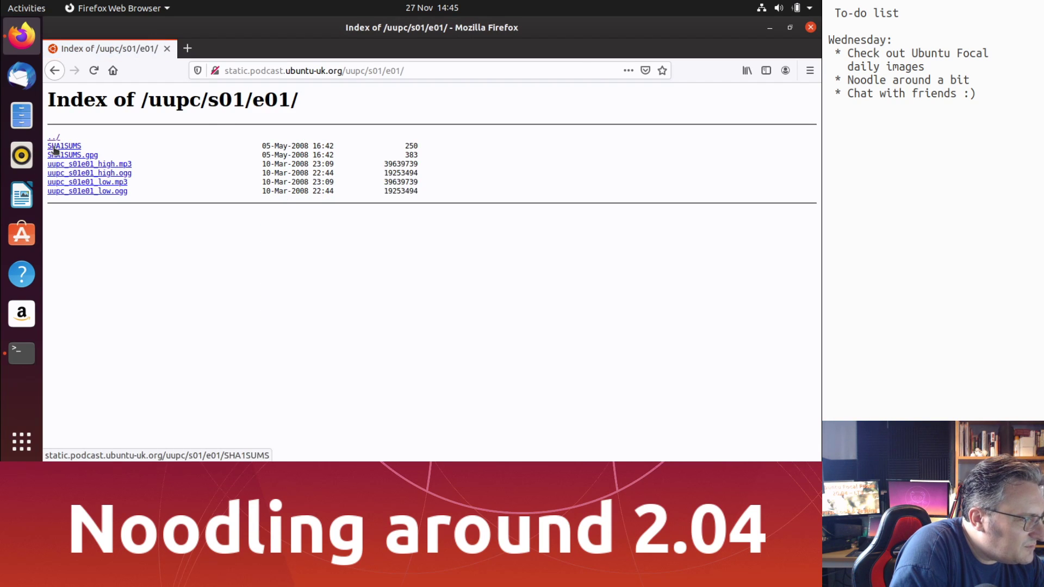
pyautogui.rightClick(98, 192)
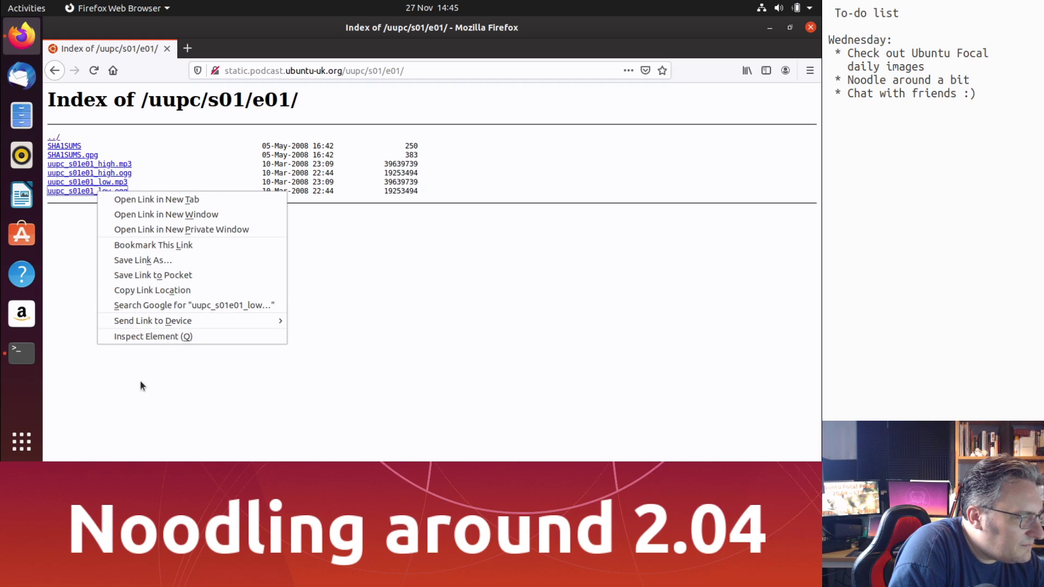
pyautogui.click(172, 261)
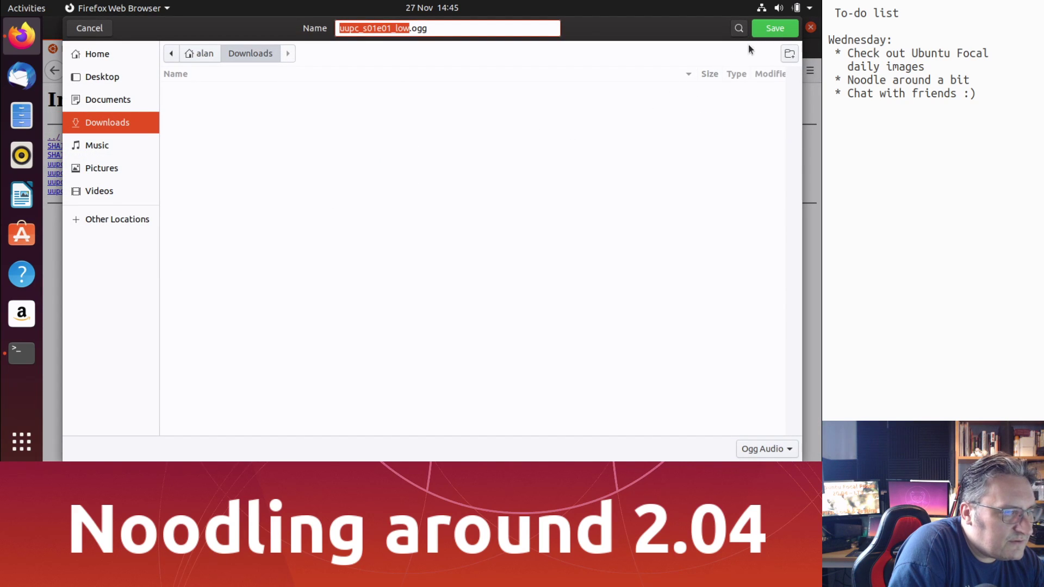
pyautogui.click(772, 29)
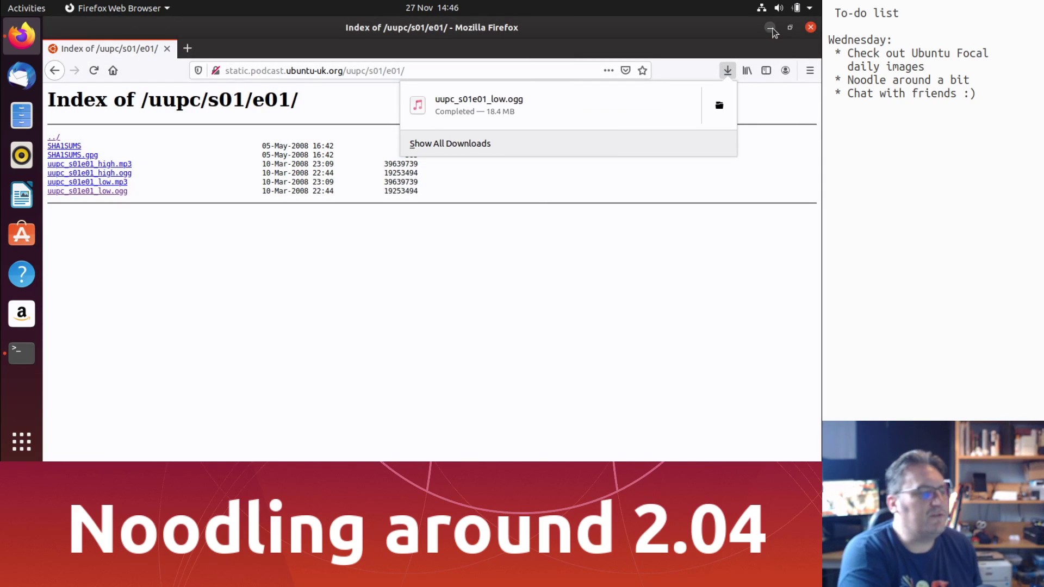
pyautogui.click(794, 42)
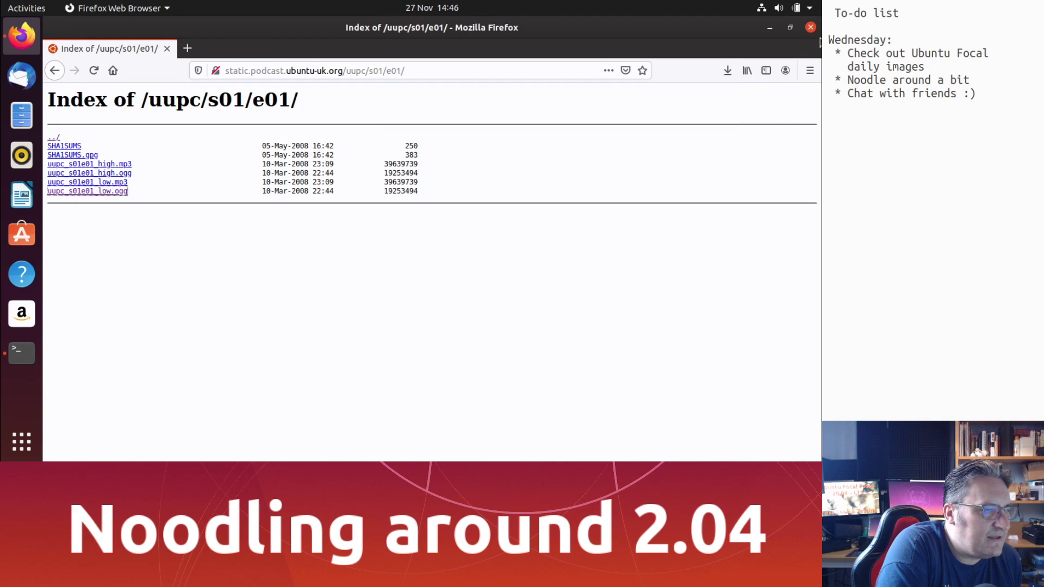
pyautogui.click(809, 26)
# - Open uupc_s01e01_low.ogg from the Downloads folder with Rhythmbox
pyautogui.click(33, 110)
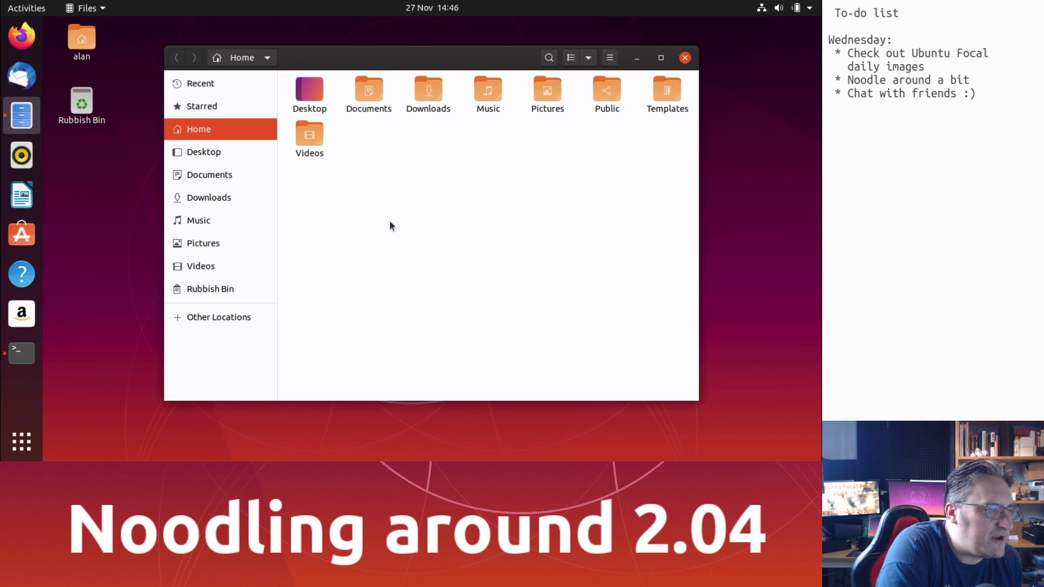
pyautogui.doubleClick(439, 89)
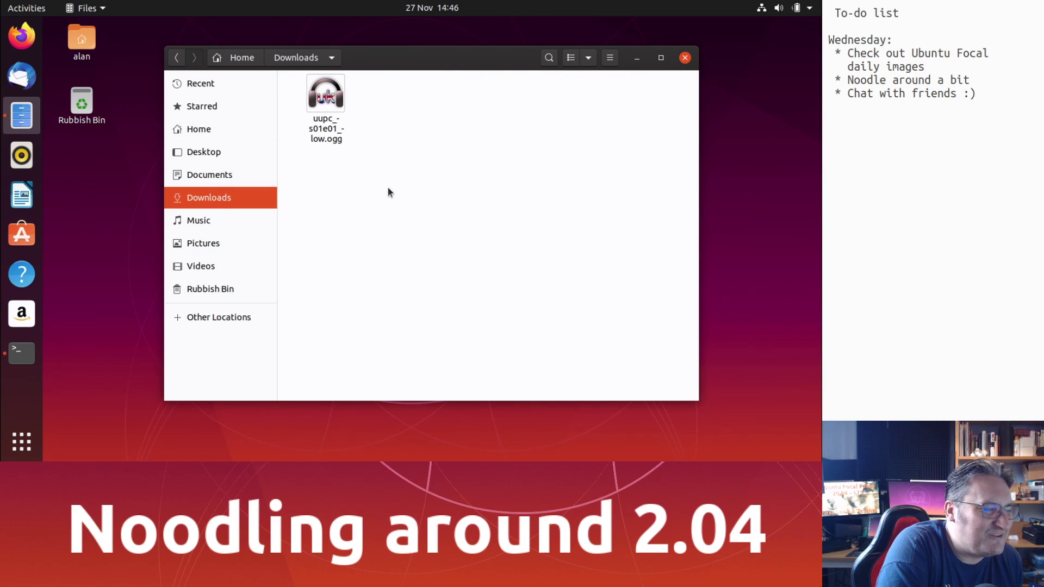
pyautogui.rightClick(331, 99)
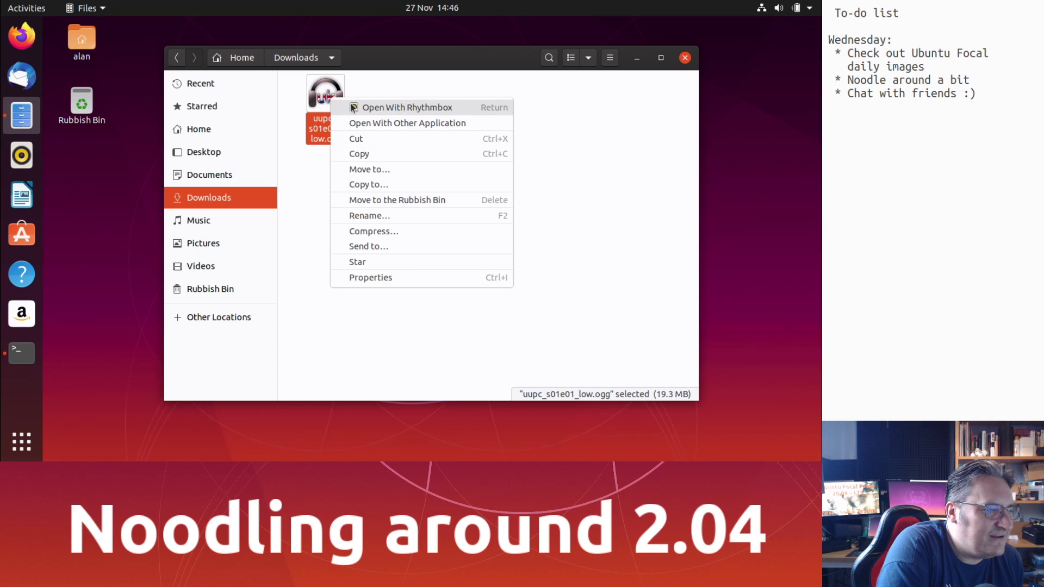
pyautogui.click(353, 107)
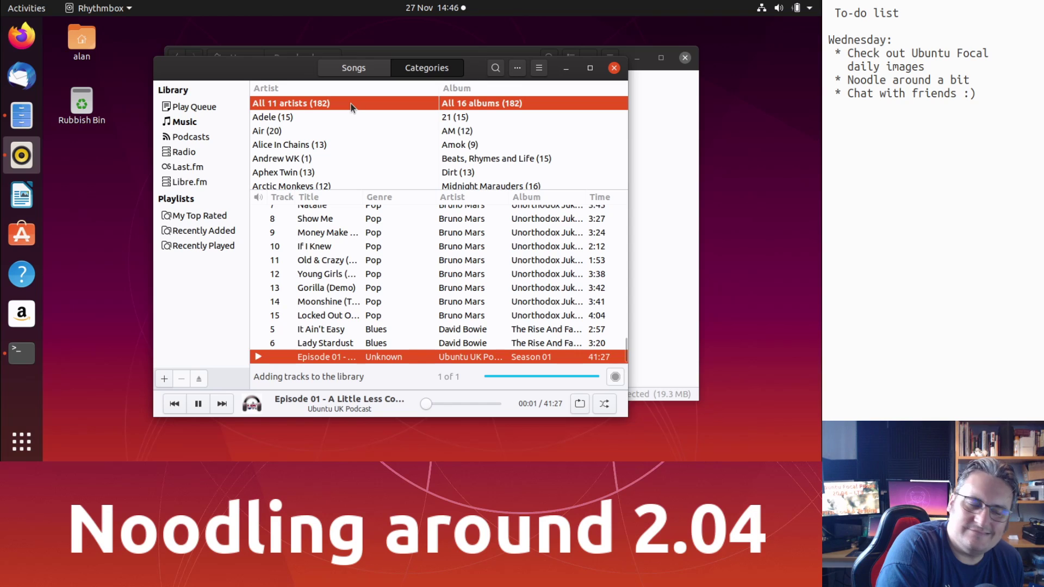
# - Pause the Episode 01 playback, then close Rhythmbox and the Files window
pyautogui.click(198, 404)
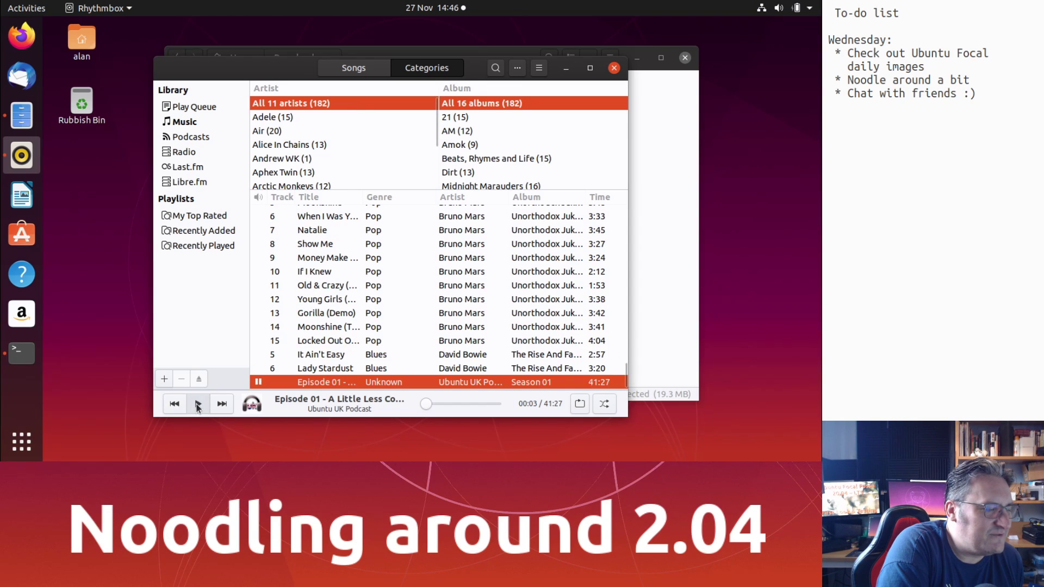
pyautogui.click(614, 68)
pyautogui.click(684, 57)
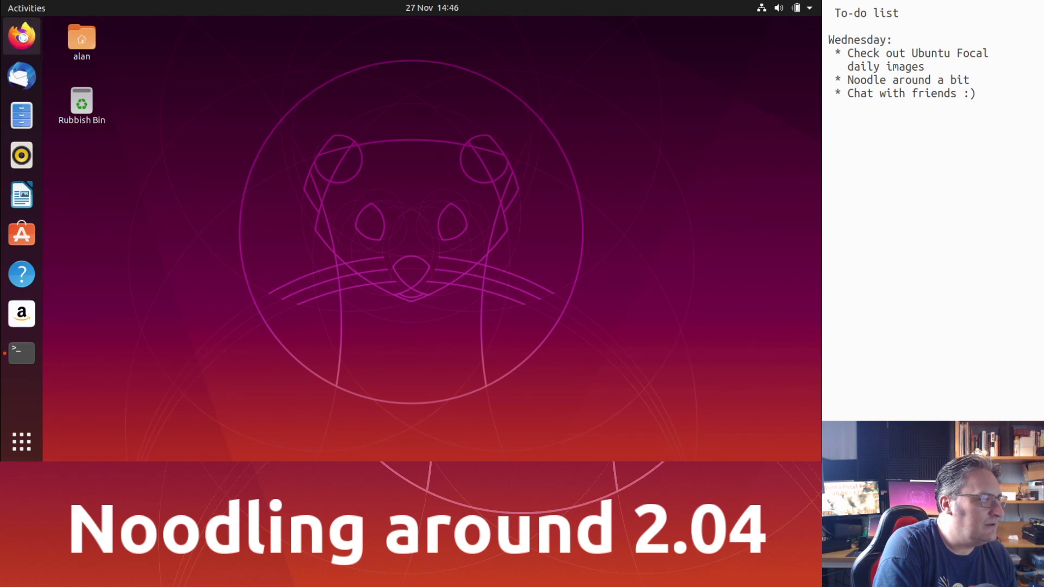
# - Launch Firefox from the dock
pyautogui.click(22, 36)
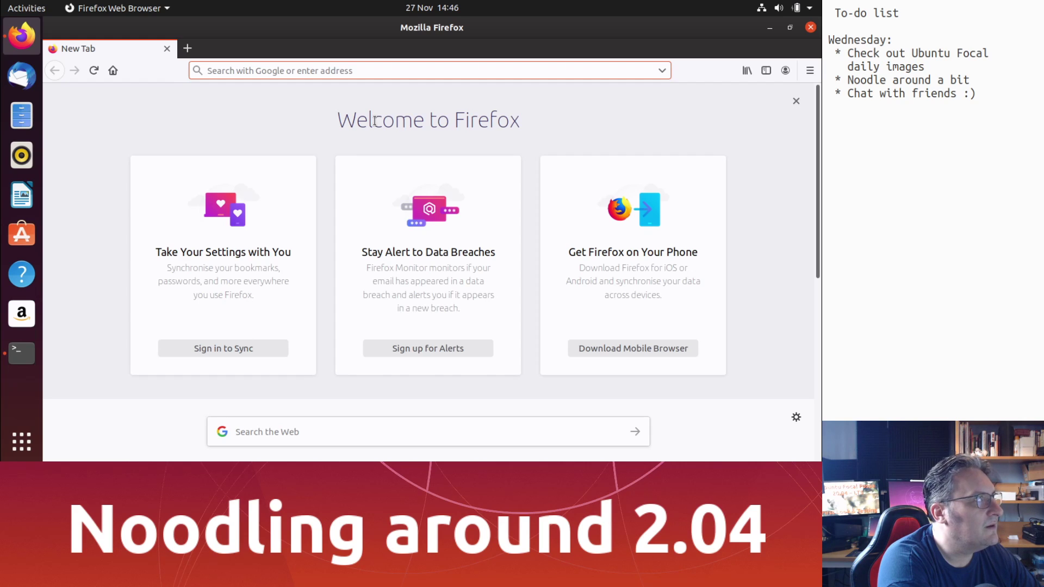
# - Search 'big buck bunny download', open the peach.blender.org page and scroll to the 1920x1080 links
pyautogui.write('big')
pyautogui.press('BackSpace')
pyautogui.press('BackSpace')
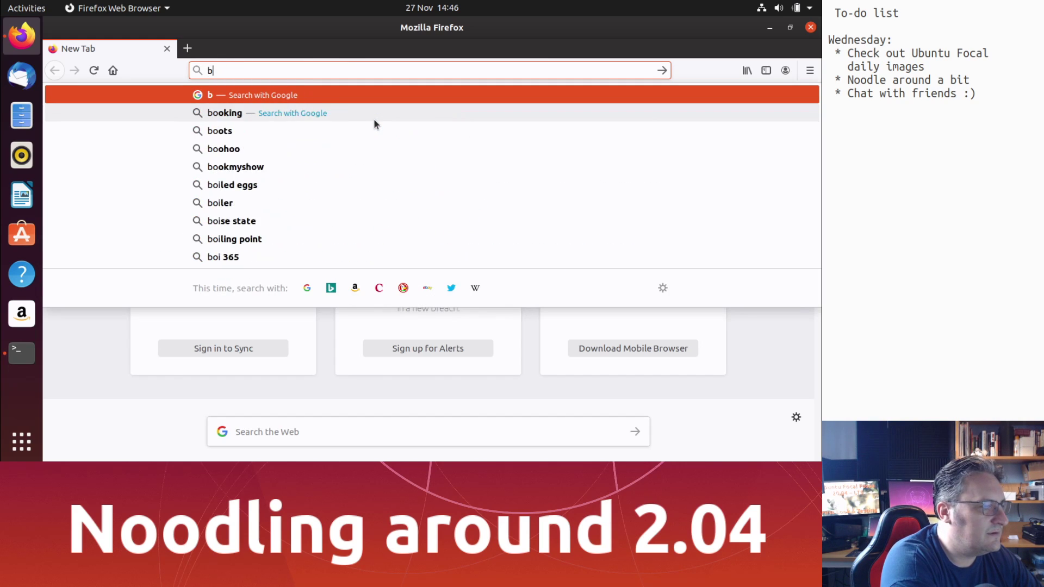
pyautogui.write('ig buck bun')
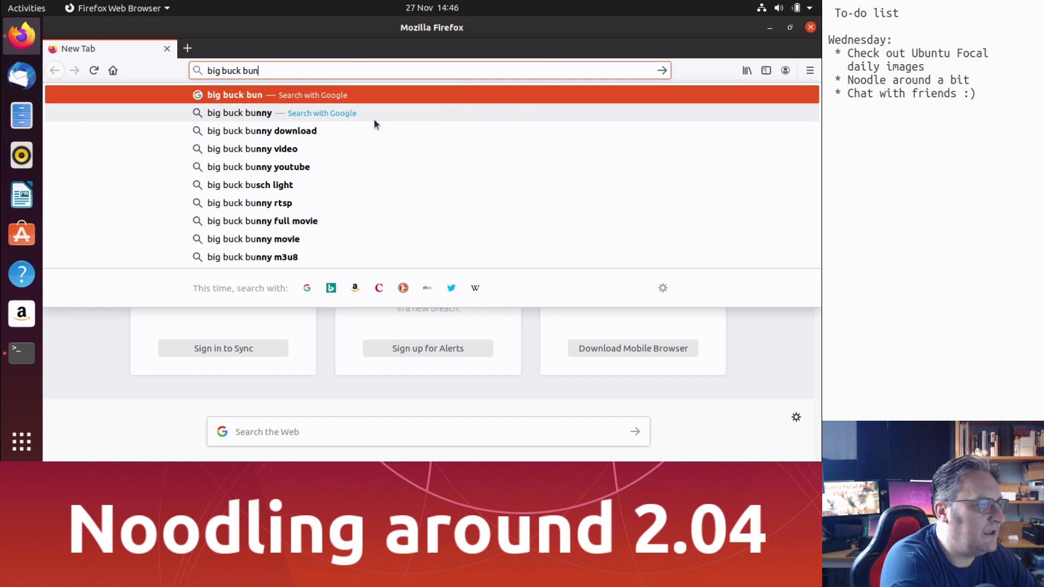
pyautogui.write('ny download')
pyautogui.press('Return')
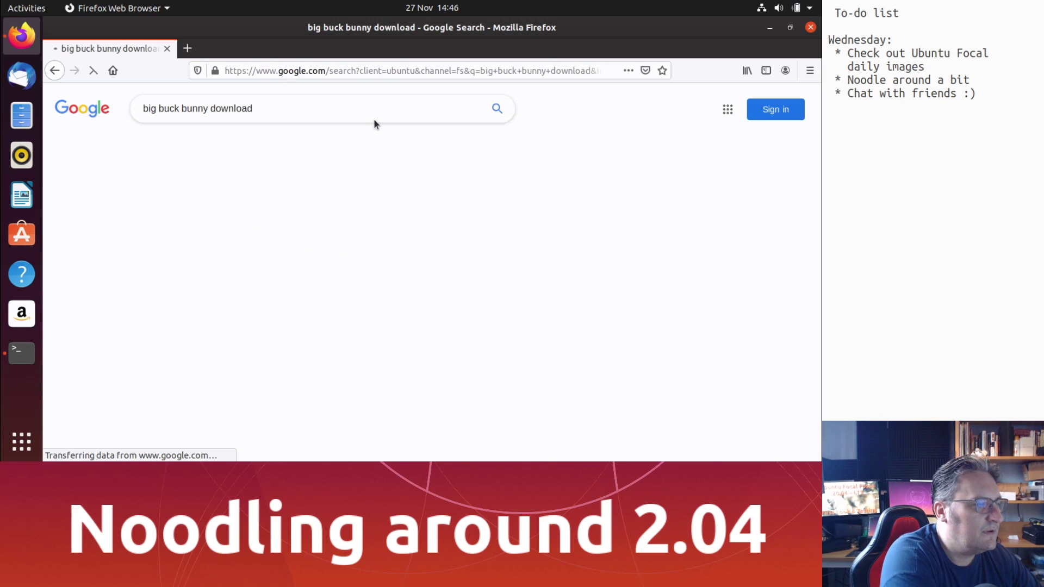
pyautogui.click(231, 287)
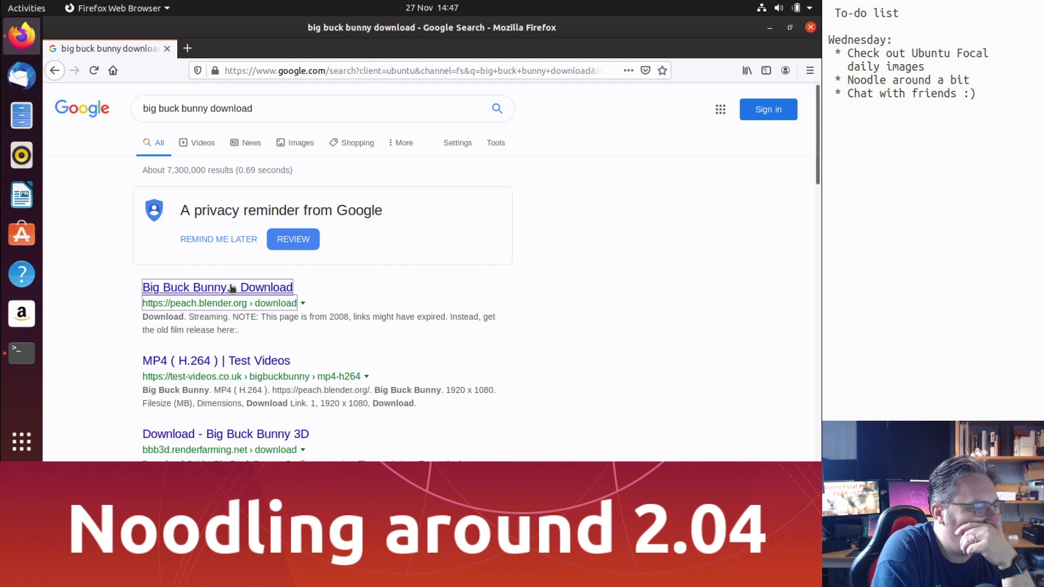
pyautogui.scroll(-5, 443, 320)
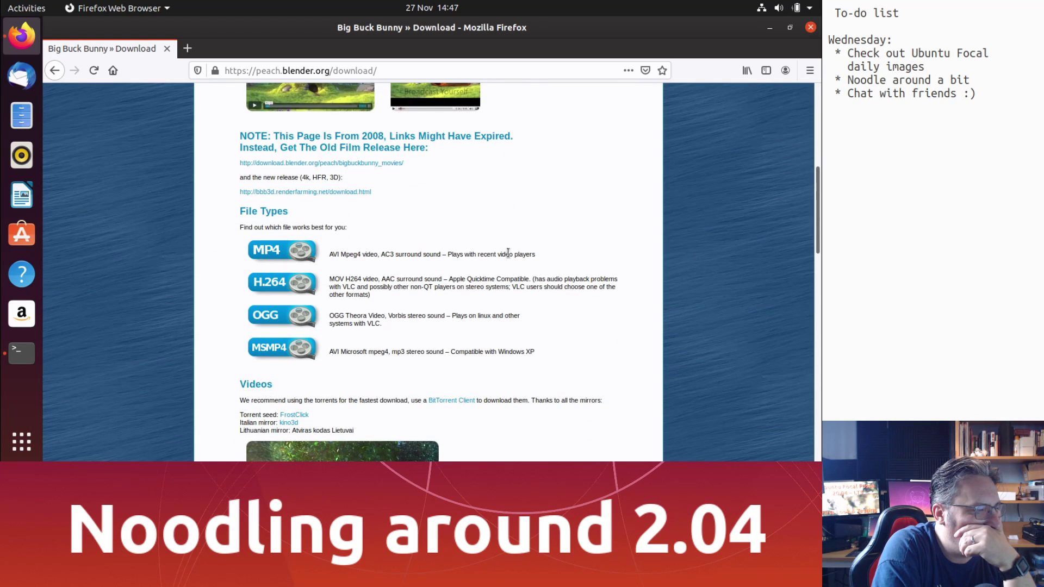
pyautogui.scroll(-3, 531, 261)
pyautogui.scroll(2, 531, 262)
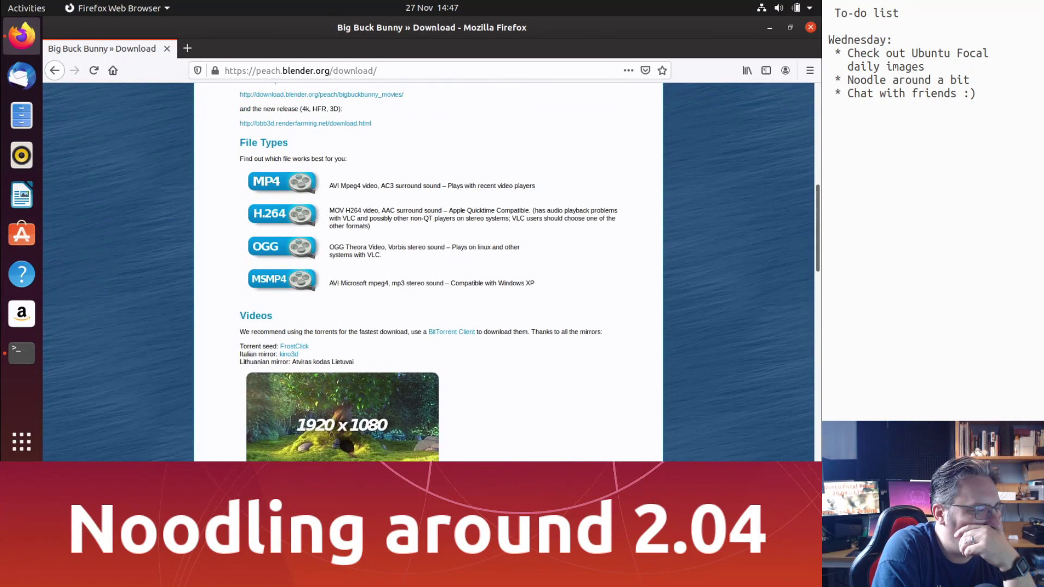
pyautogui.scroll(-5, 547, 372)
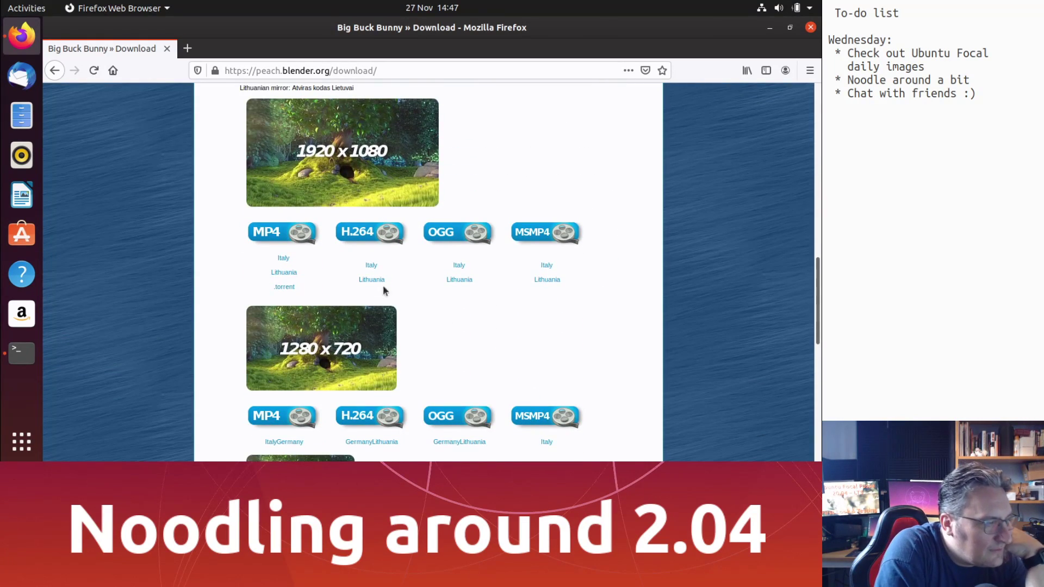
# - Save the 1080p surround .avi and h264 .mov Italy-mirror videos into Downloads
pyautogui.rightClick(284, 261)
pyautogui.click(334, 332)
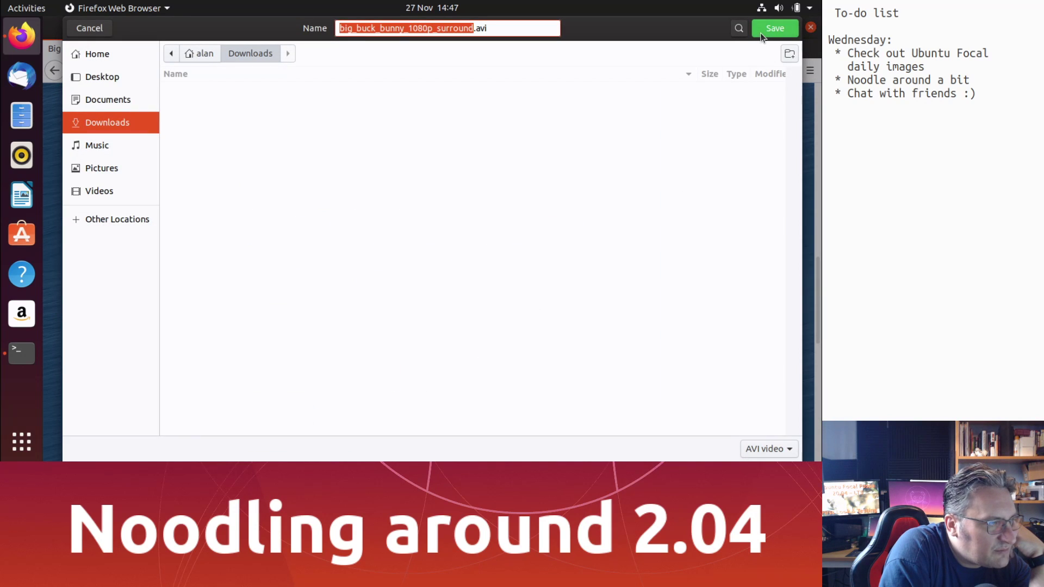
pyautogui.click(763, 31)
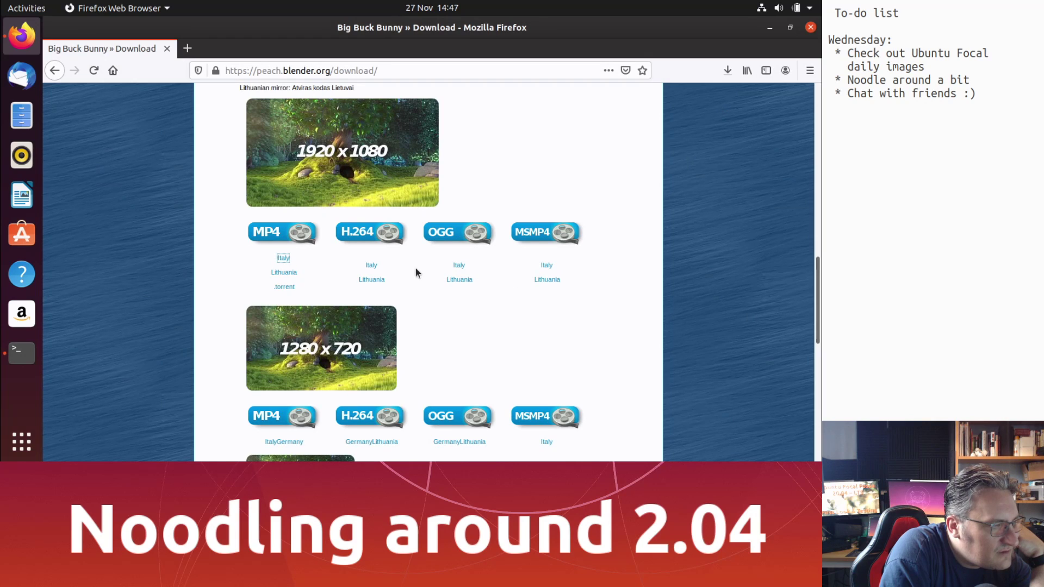
pyautogui.rightClick(370, 263)
pyautogui.click(411, 331)
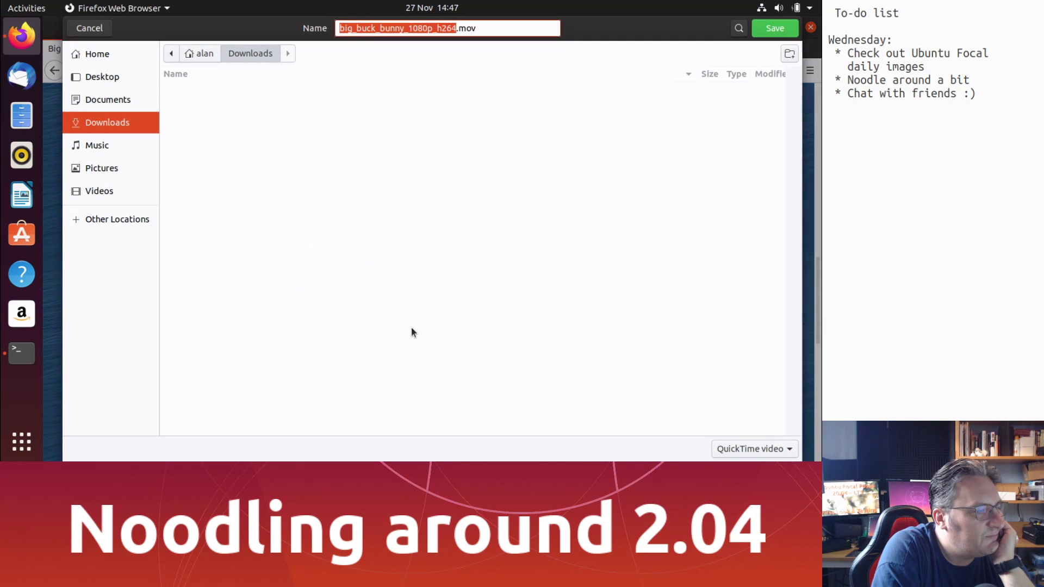
pyautogui.click(772, 30)
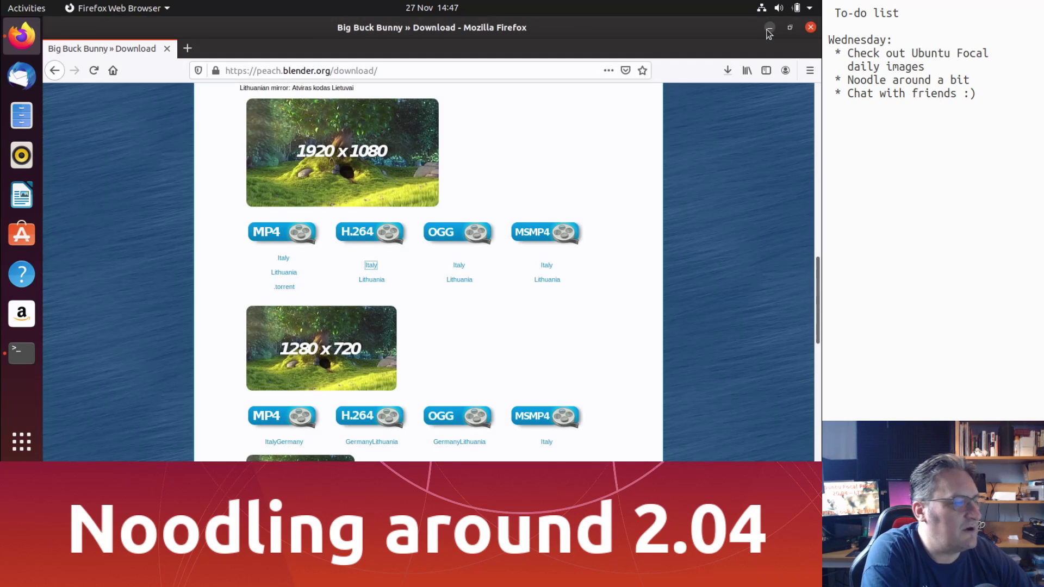
pyautogui.click(24, 353)
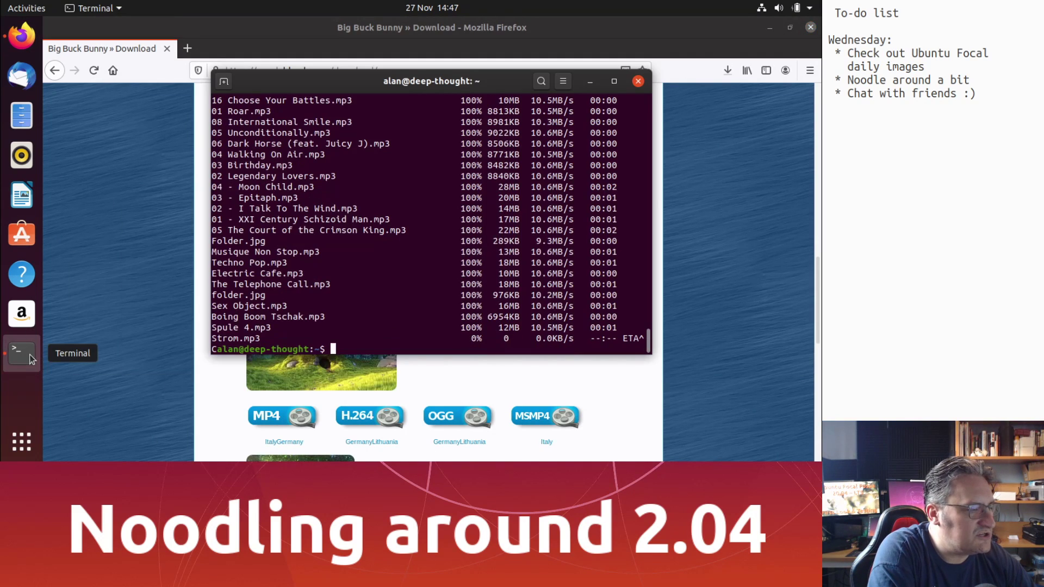
pyautogui.click(31, 356)
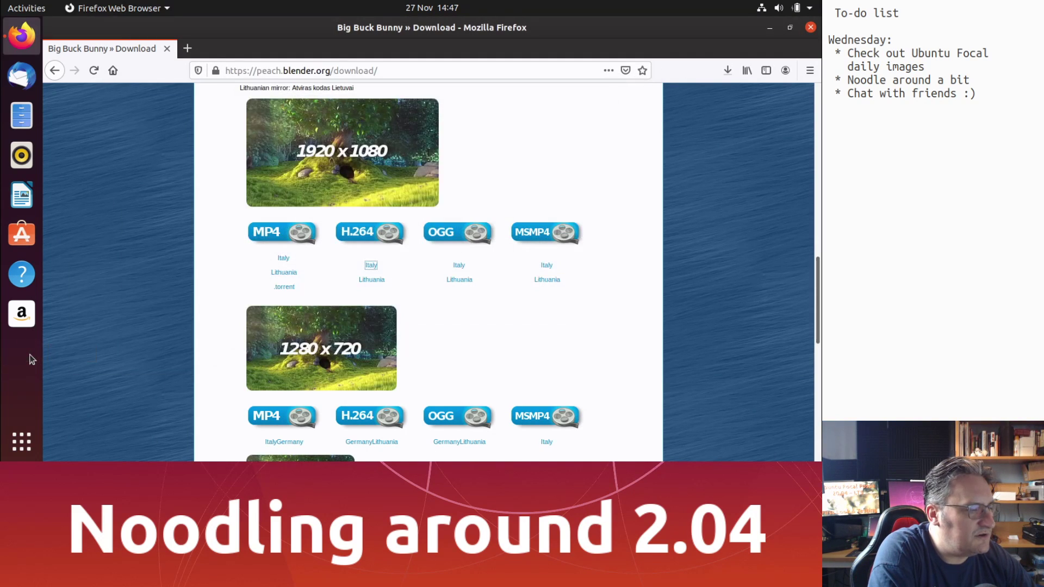
# - Save the 1080p OGG and MSMP4 Italy-mirror videos into Downloads
pyautogui.rightClick(457, 267)
pyautogui.click(477, 341)
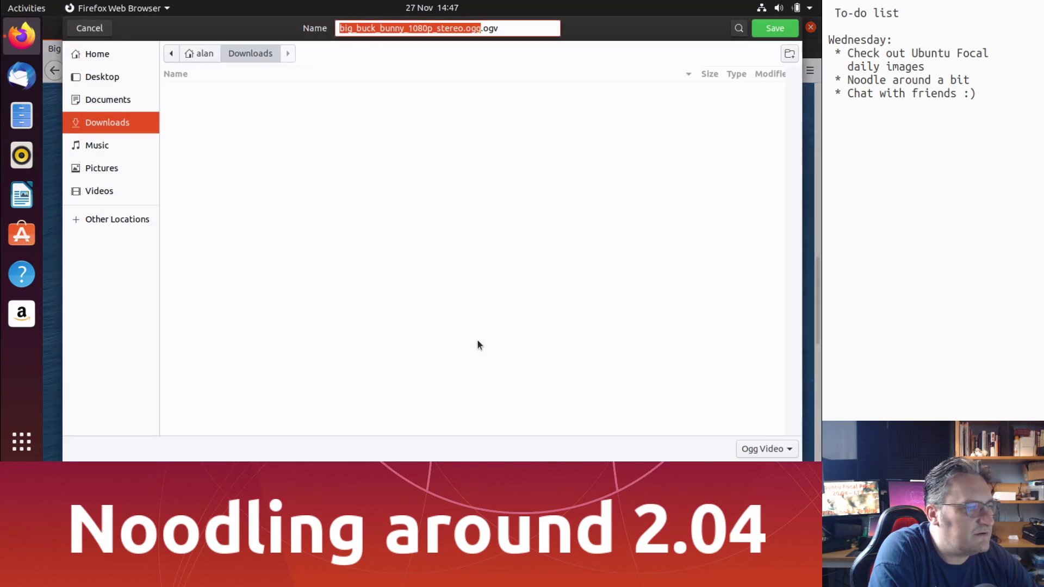
pyautogui.click(773, 27)
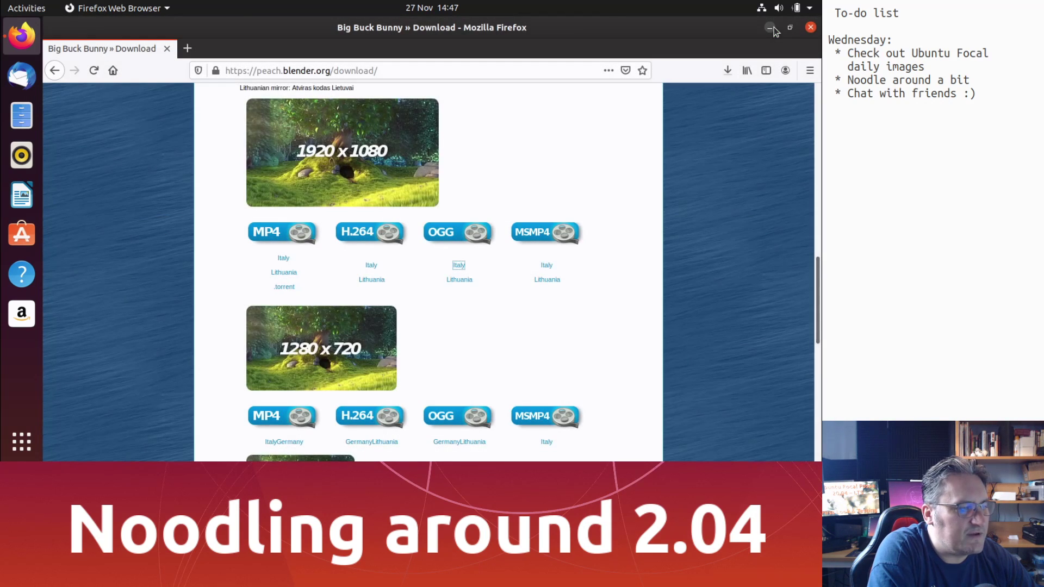
pyautogui.rightClick(544, 265)
pyautogui.click(578, 335)
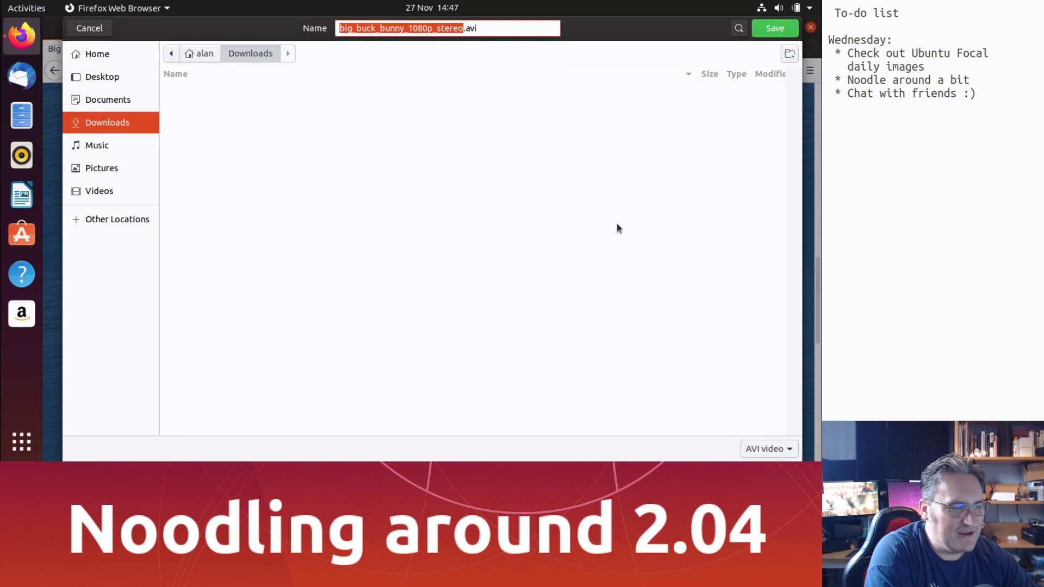
pyautogui.click(771, 29)
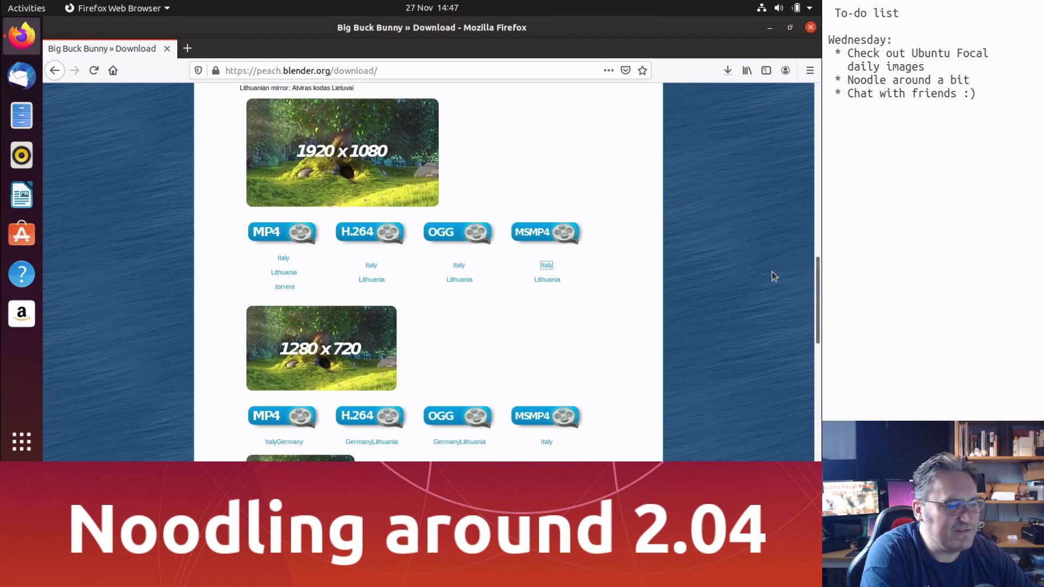
pyautogui.scroll(-3, 770, 271)
pyautogui.scroll(-3, 770, 277)
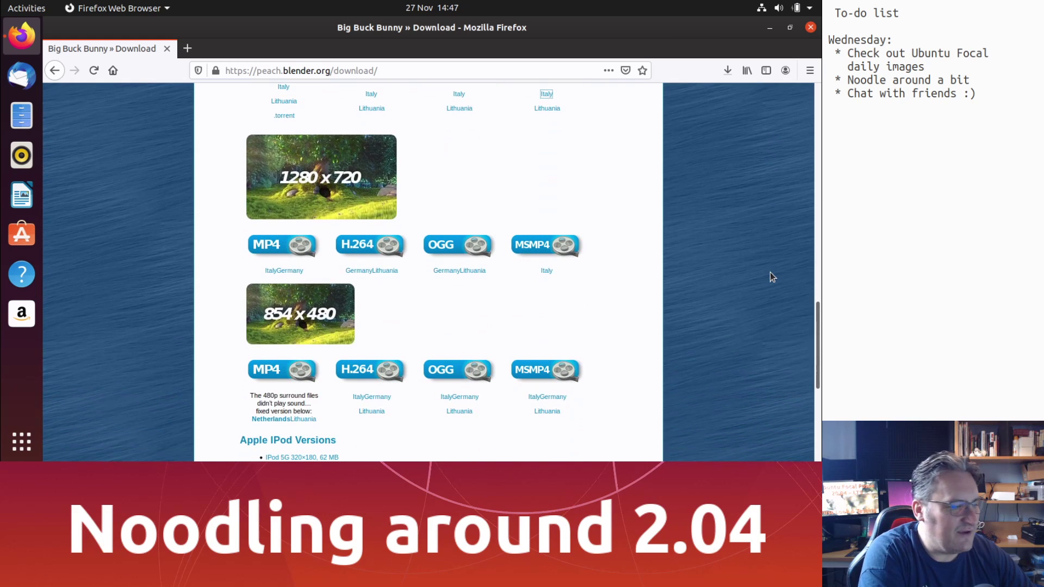
pyautogui.scroll(-5, 770, 271)
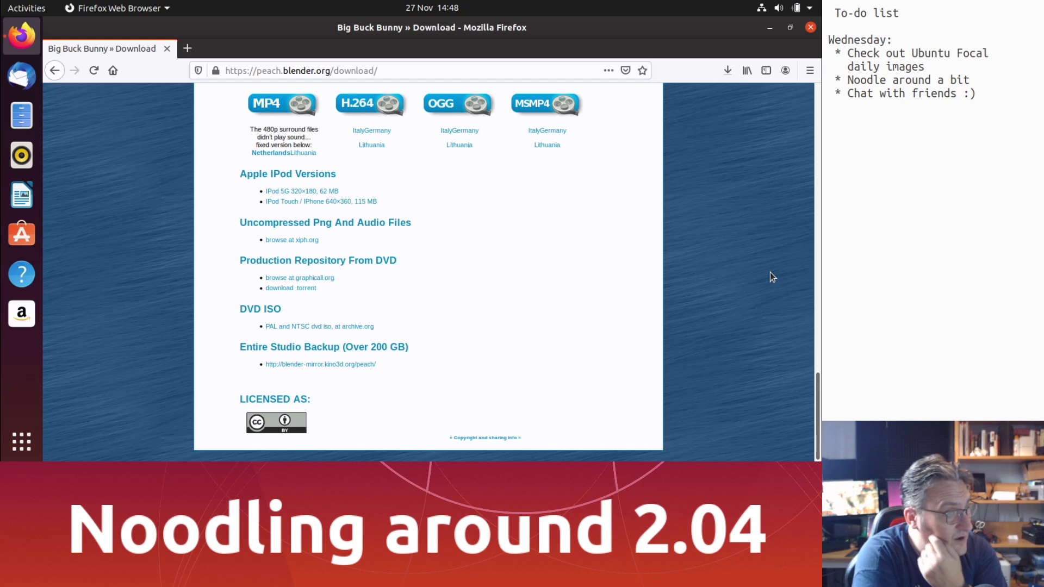
pyautogui.click(22, 115)
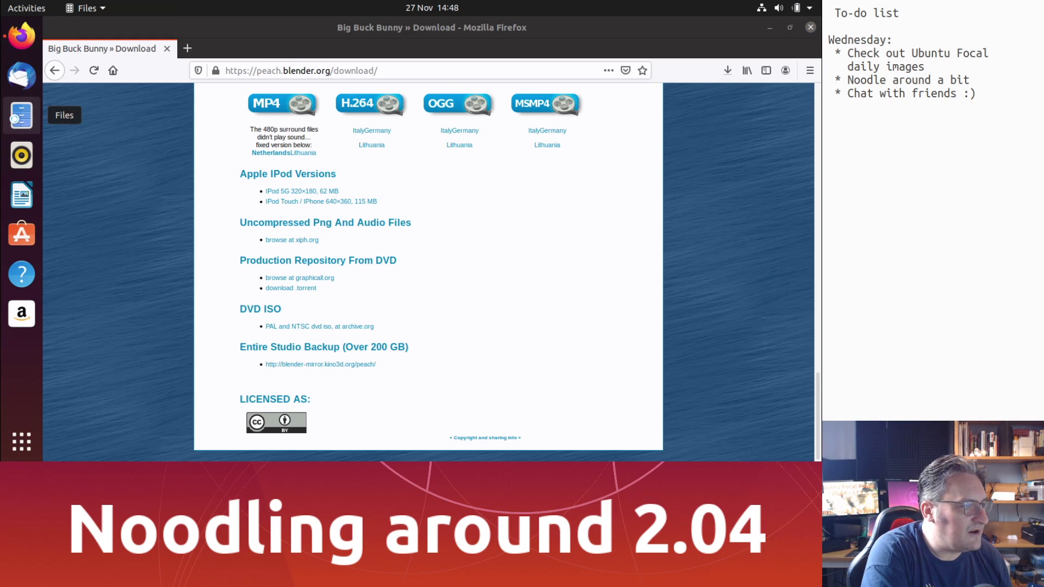
pyautogui.doubleClick(329, 82)
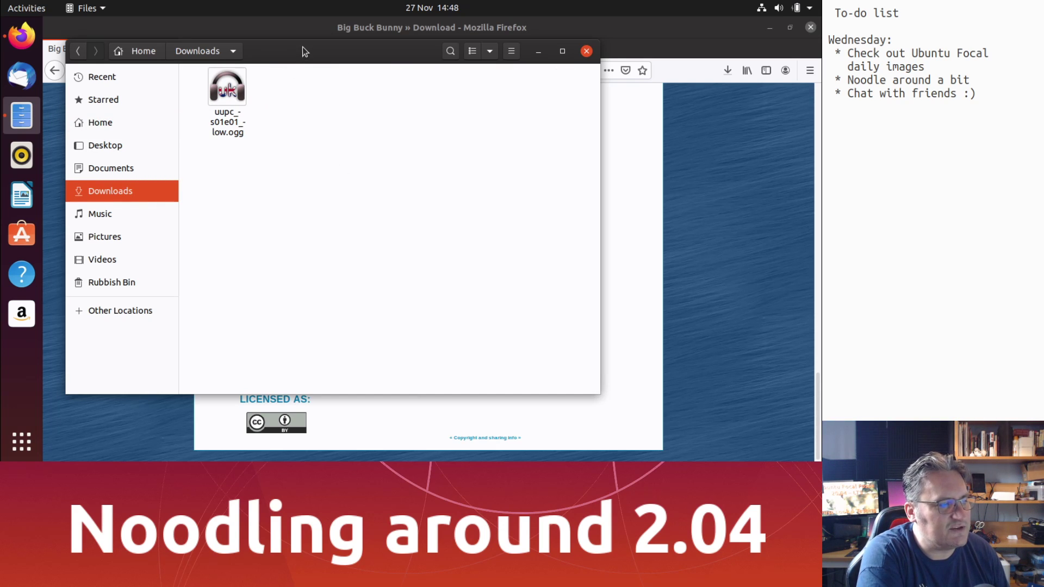
pyautogui.moveTo(303, 49); pyautogui.dragTo(376, 57)
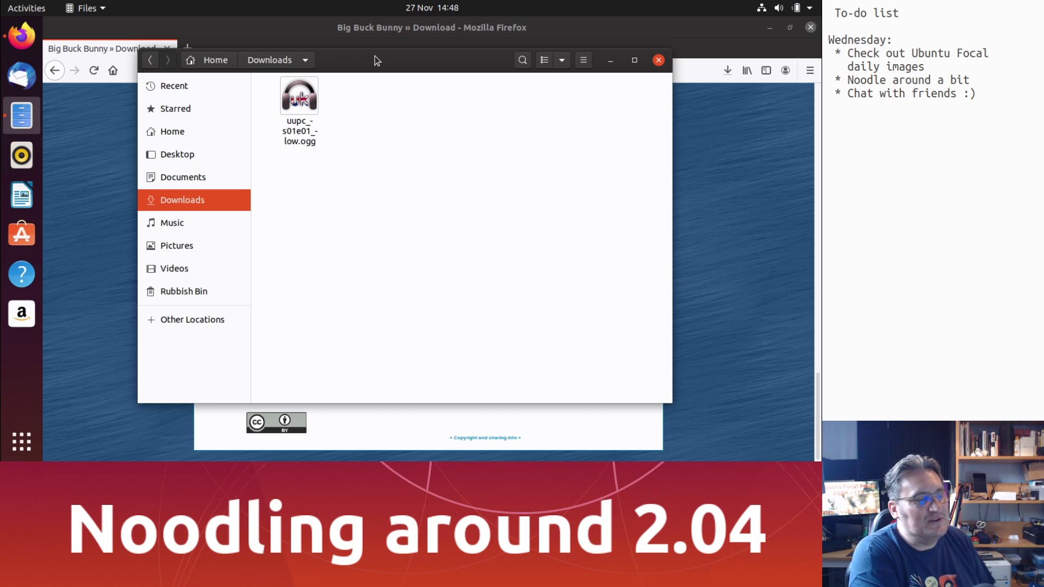
pyautogui.click(303, 94)
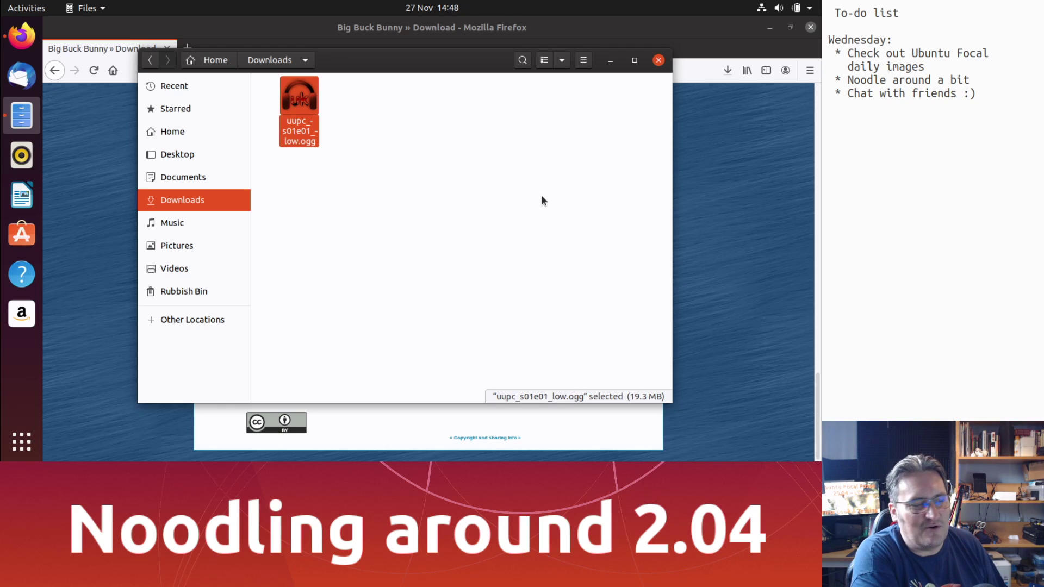
pyautogui.click(767, 171)
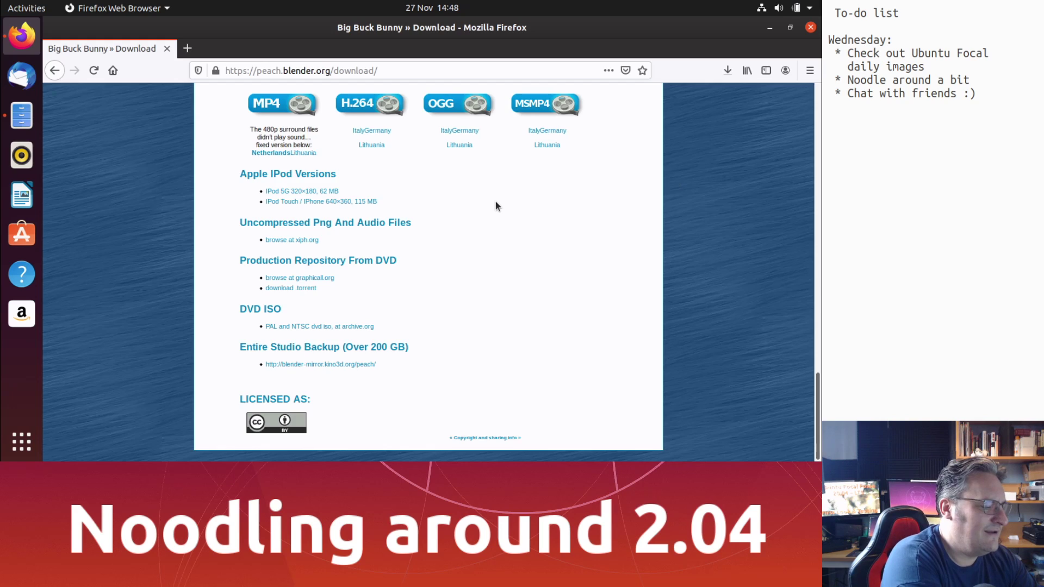
# - In a new tab, search 'archive.org crazy words crazy tune', open the first result and dismiss the donation banner
pyautogui.hotkey('ctrl', 't')
pyautogui.write('archive')
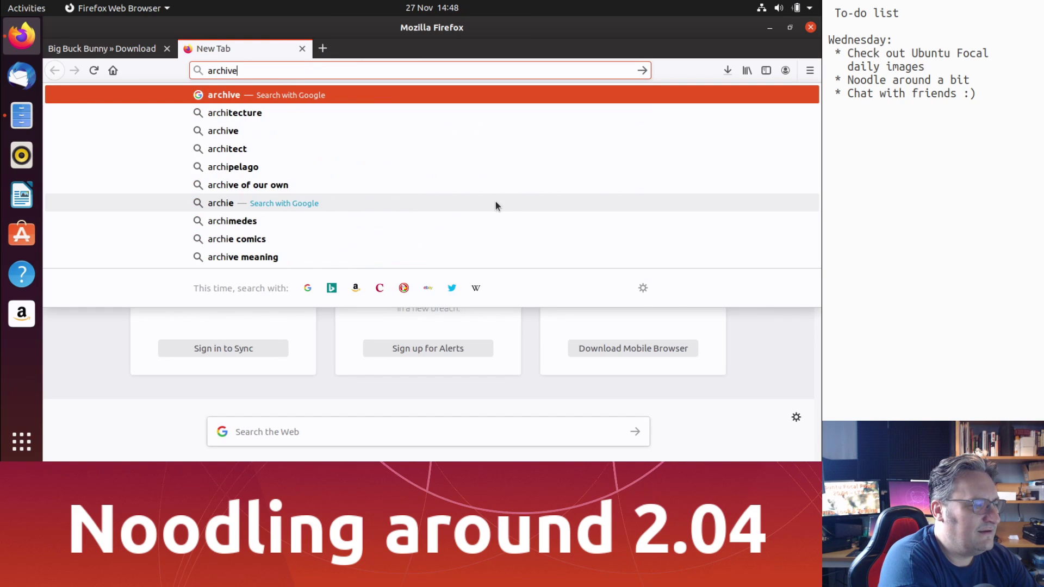
pyautogui.write('.org crazy wor')
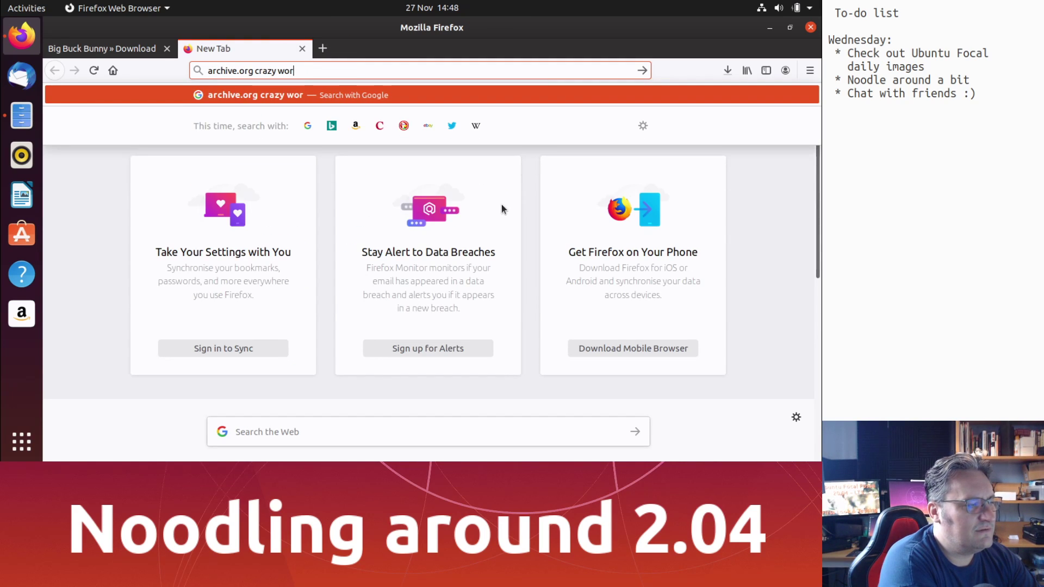
pyautogui.write('ds crazy tune')
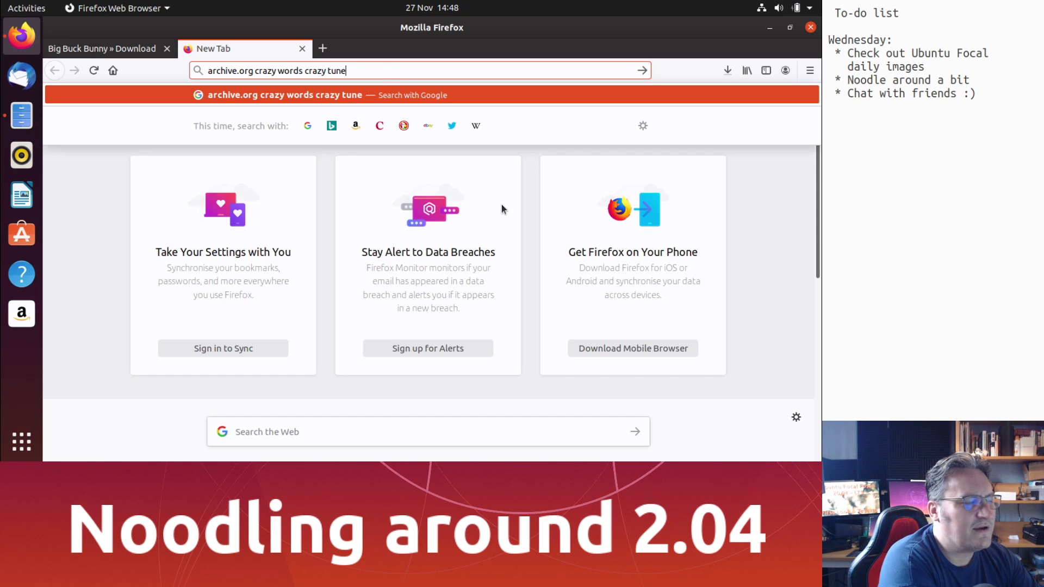
pyautogui.press('Return')
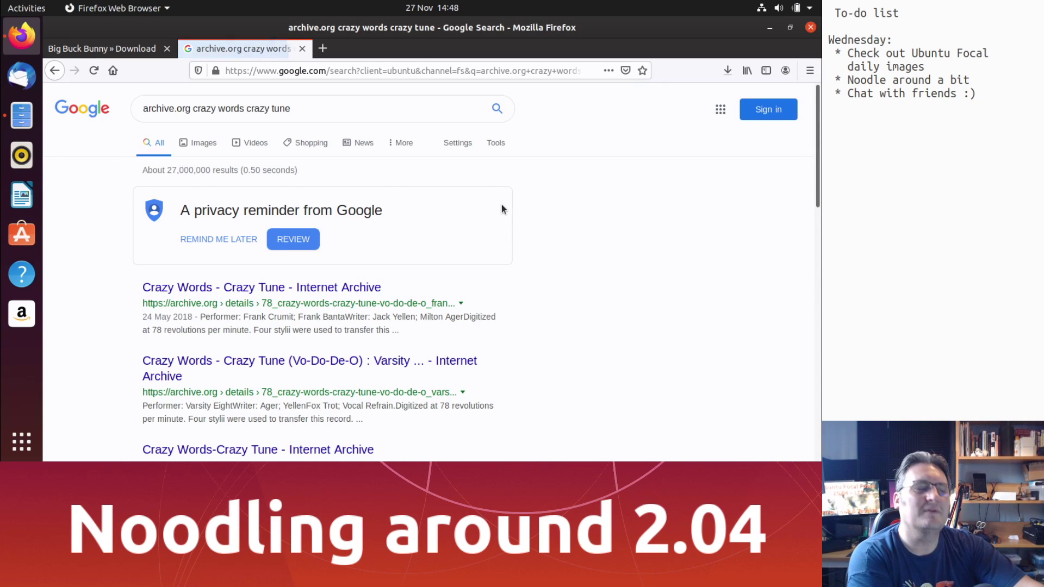
pyautogui.click(316, 291)
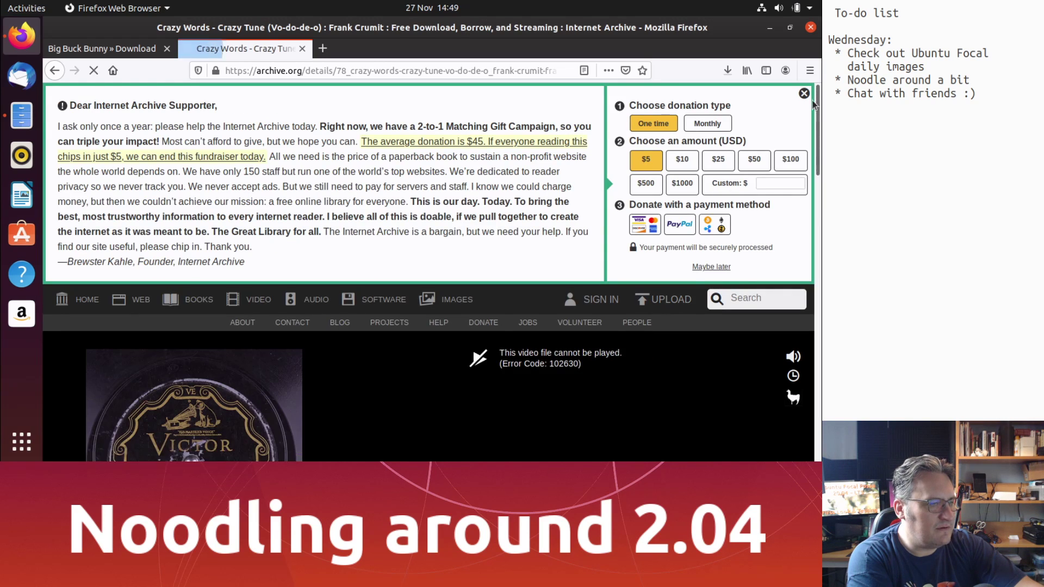
pyautogui.click(804, 94)
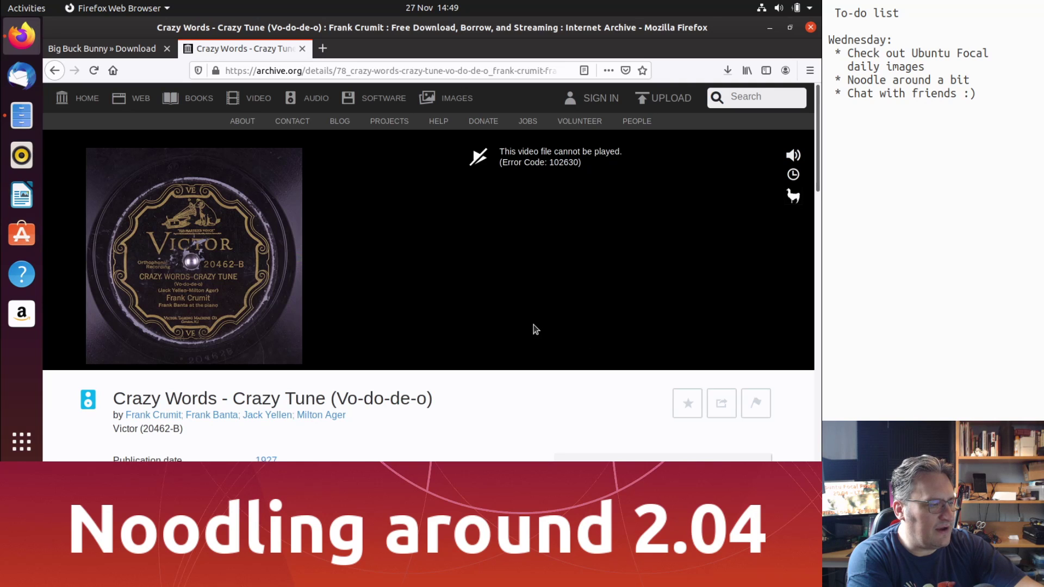
pyautogui.scroll(-3, 532, 326)
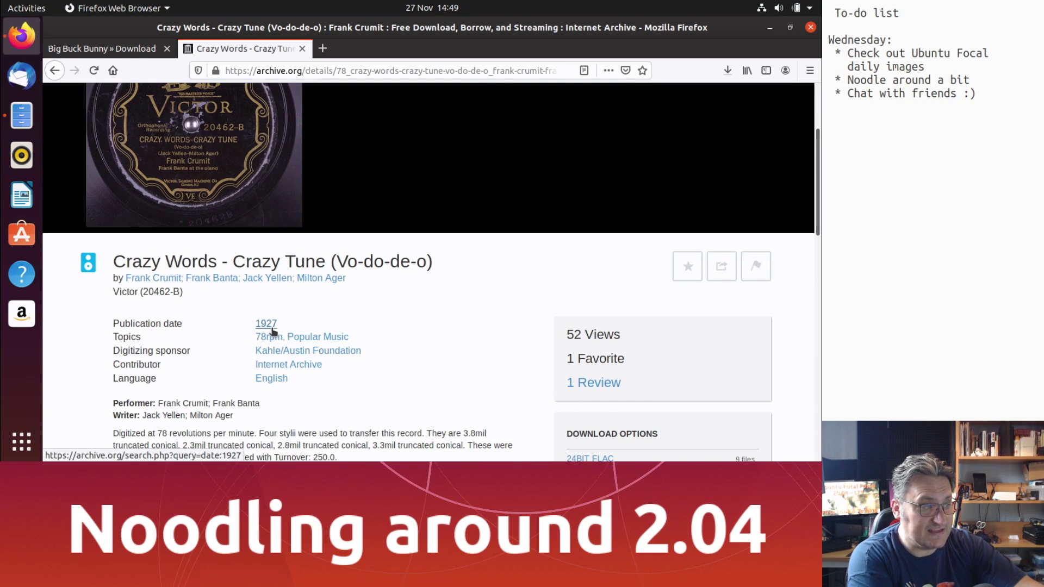
pyautogui.scroll(-8, 427, 338)
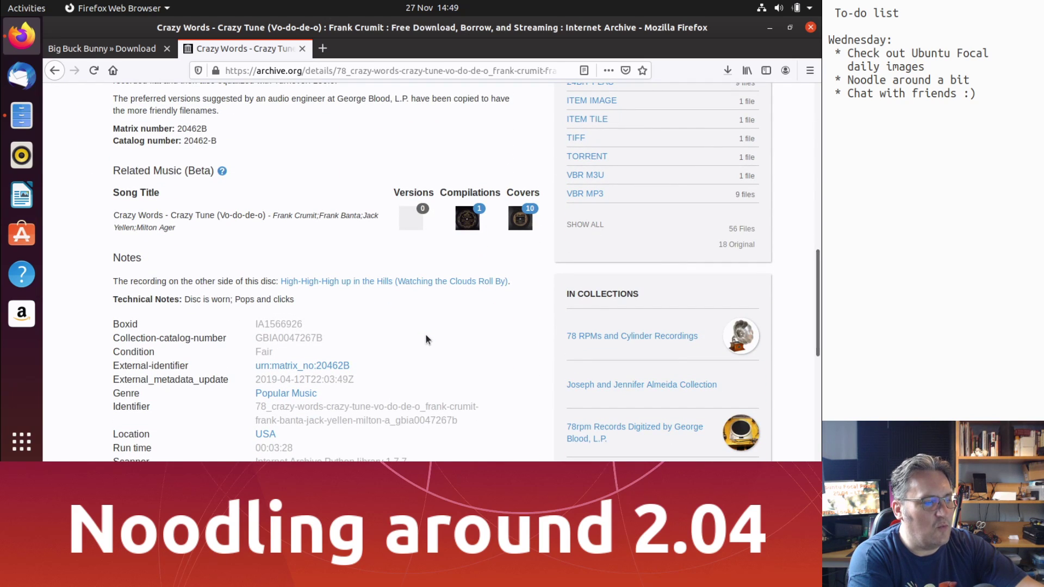
pyautogui.scroll(12, 425, 333)
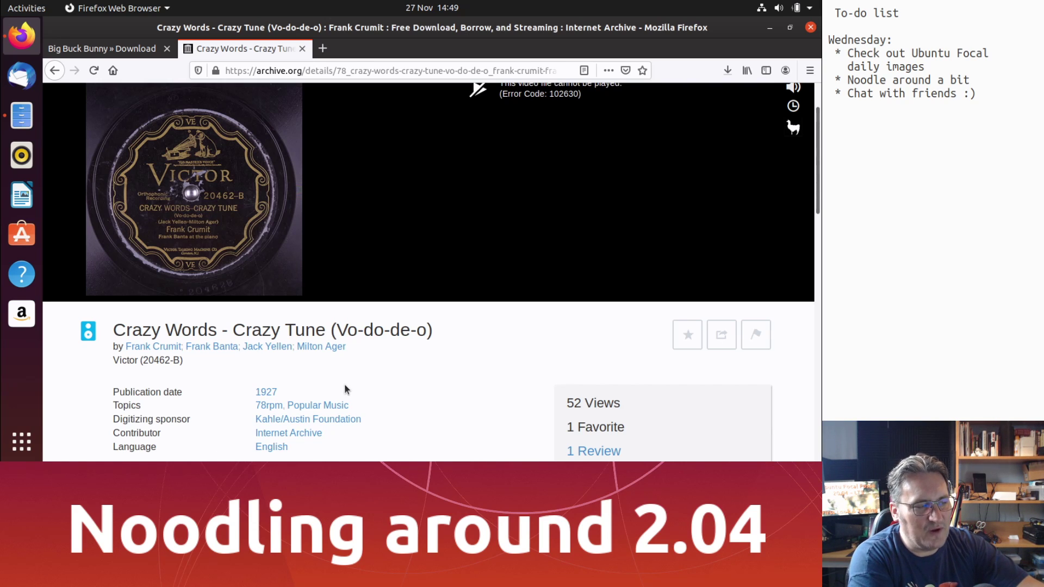
# - Back in the search results, open the Romeo 361-A Crazy Words-Crazy Tune (Vo-Do-De-O) archive page
pyautogui.click(56, 67)
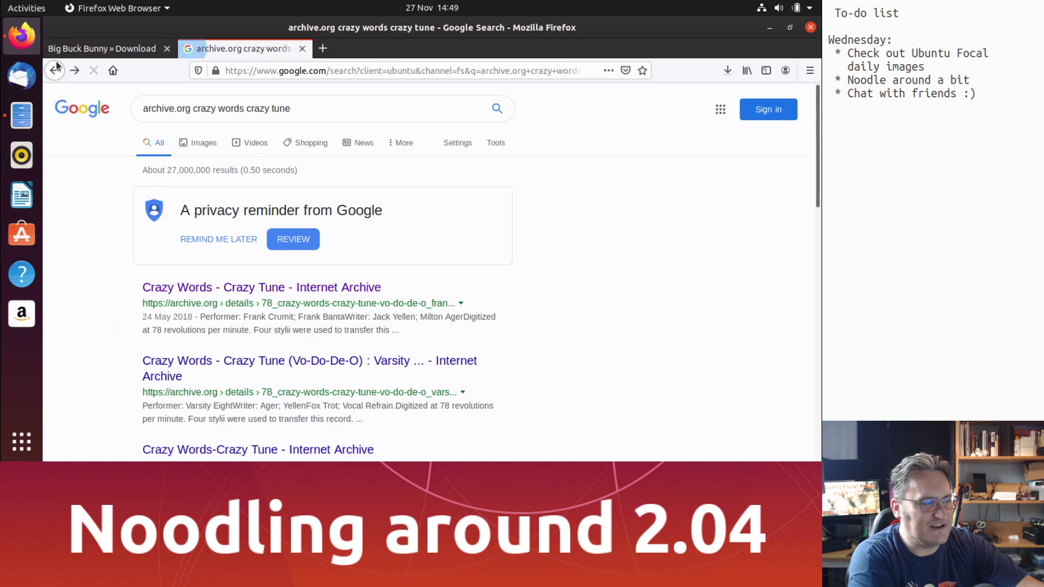
pyautogui.scroll(-5, 412, 234)
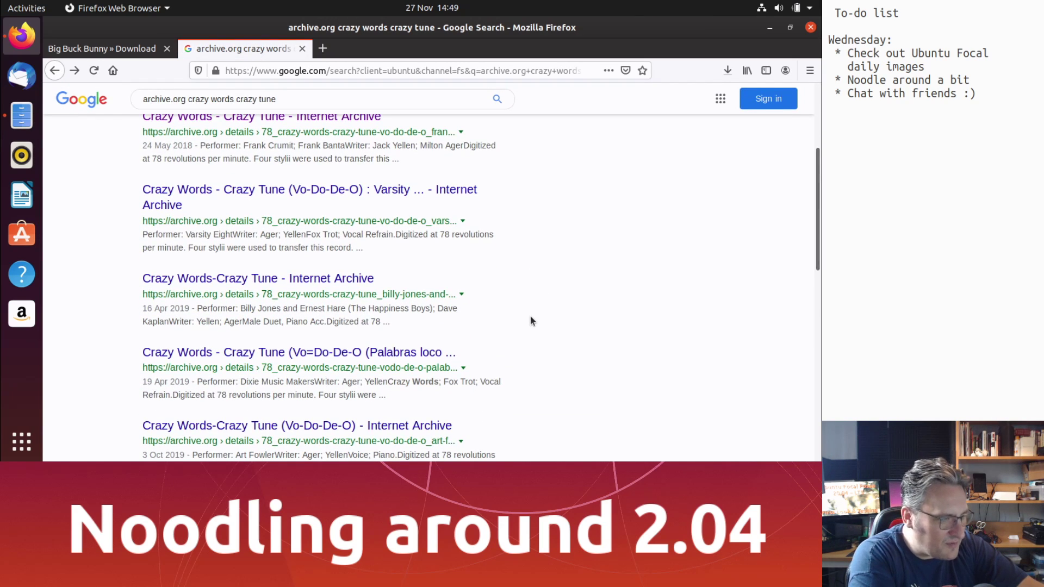
pyautogui.scroll(-5, 531, 317)
pyautogui.scroll(-3, 531, 321)
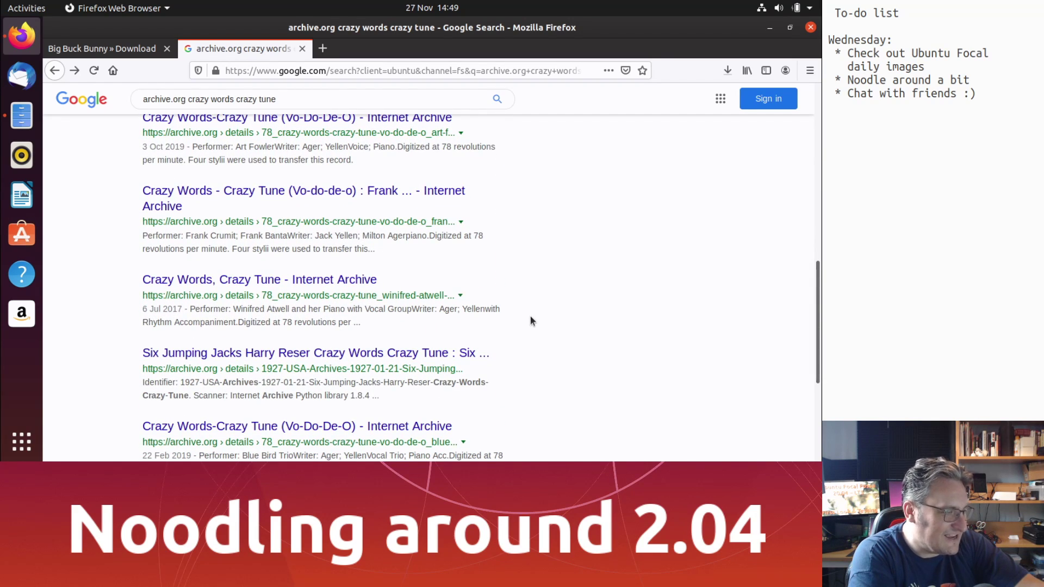
pyautogui.scroll(-5, 531, 320)
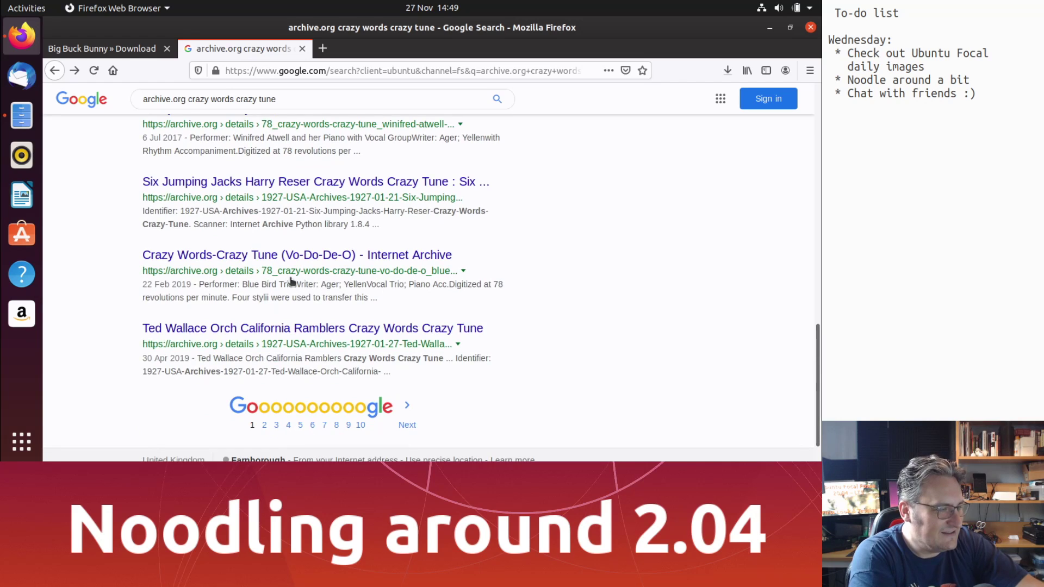
pyautogui.click(274, 259)
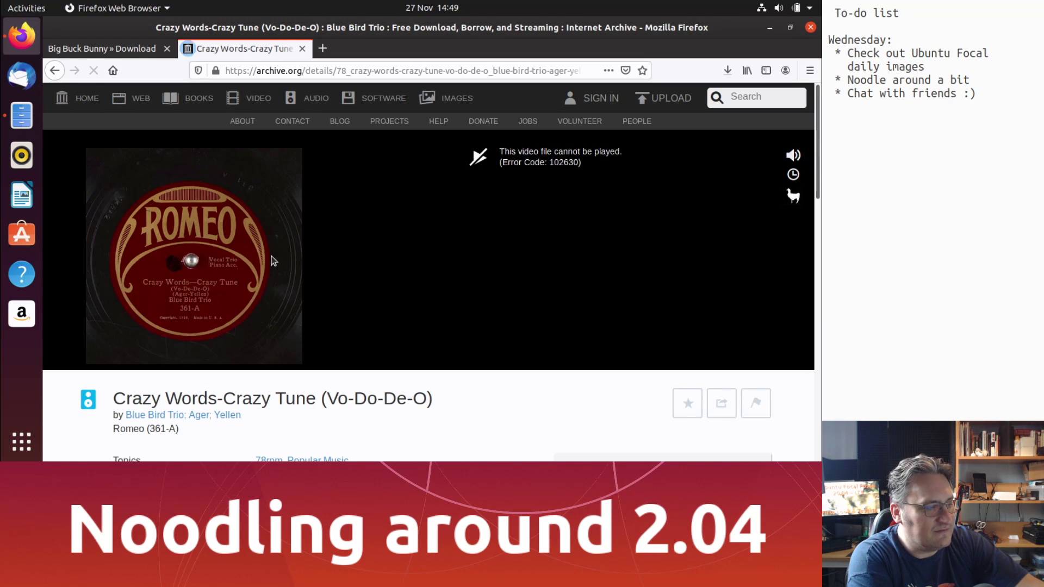
pyautogui.scroll(-8, 521, 280)
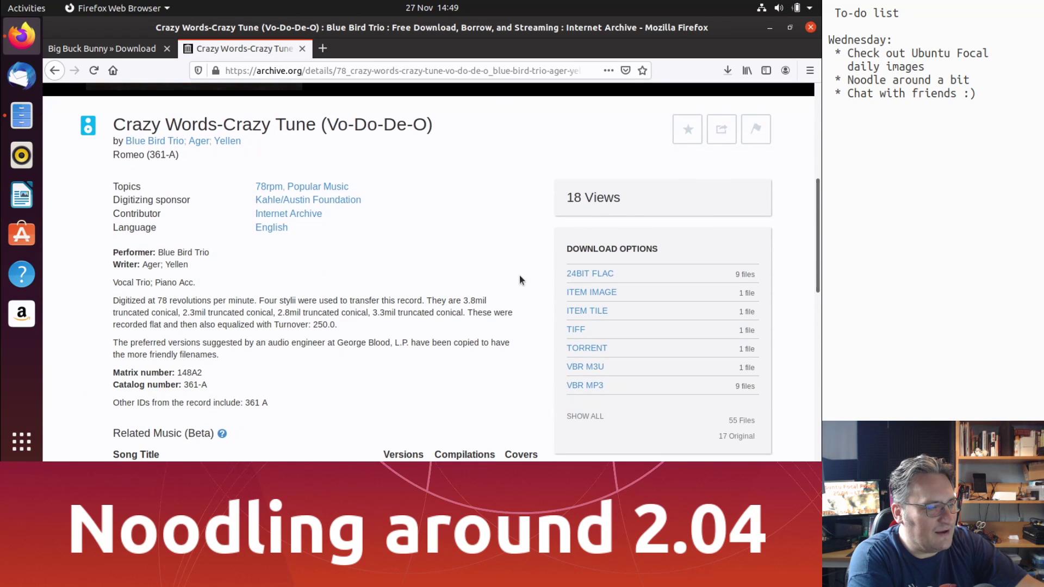
pyautogui.scroll(8, 520, 280)
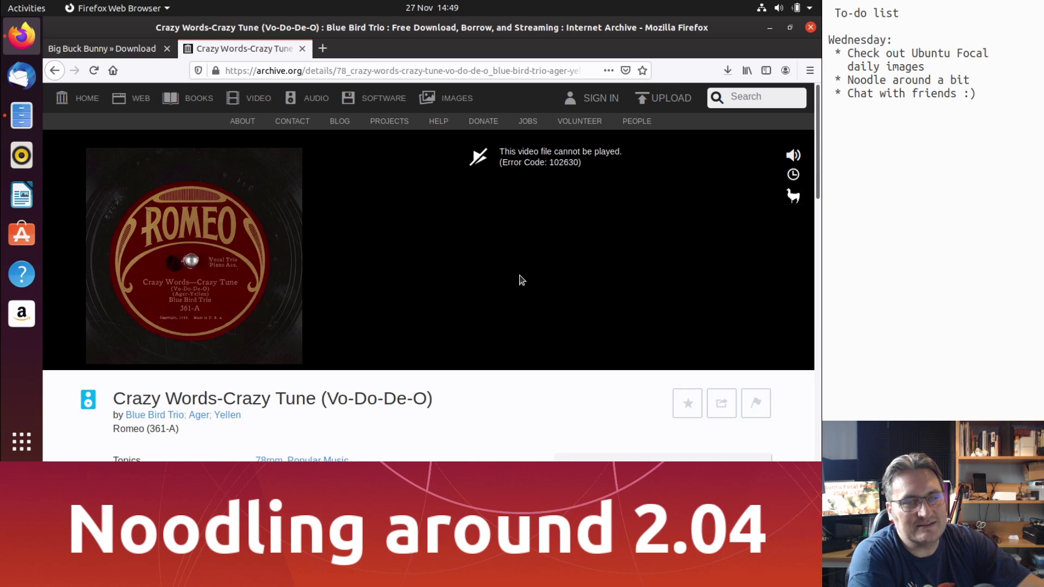
# - Close the Internet Archive tab and start the 1080p MP4 download from the Lithuania mirror
pyautogui.hotkey('ctrl', 'w')
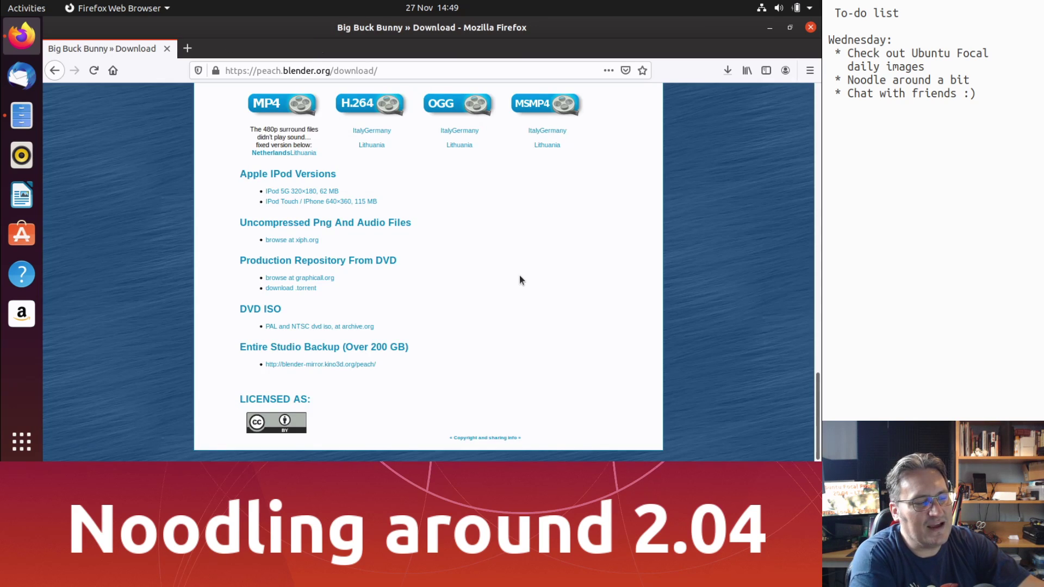
pyautogui.scroll(5, 520, 275)
pyautogui.scroll(15, 520, 276)
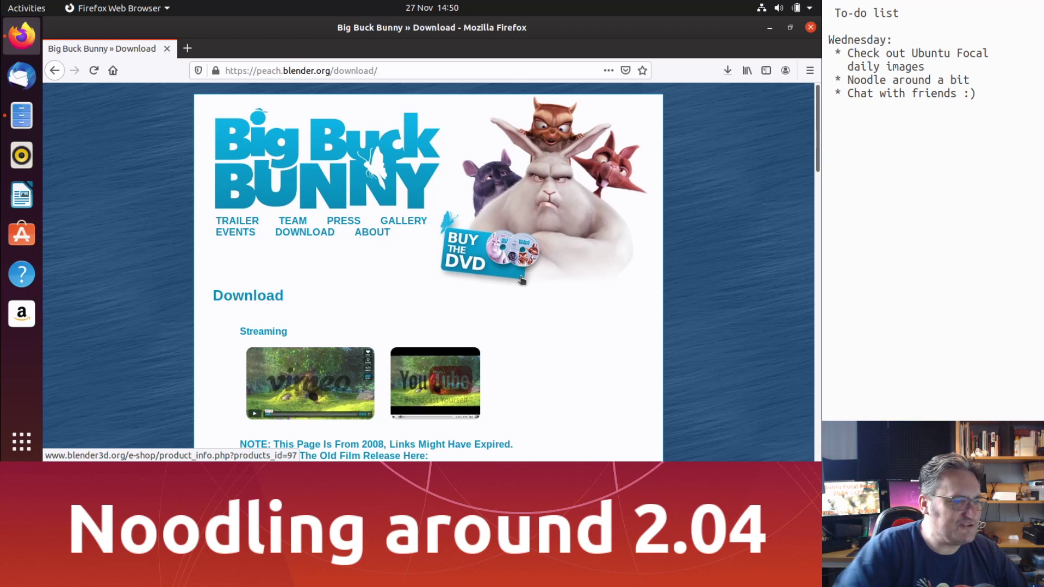
pyautogui.click(726, 71)
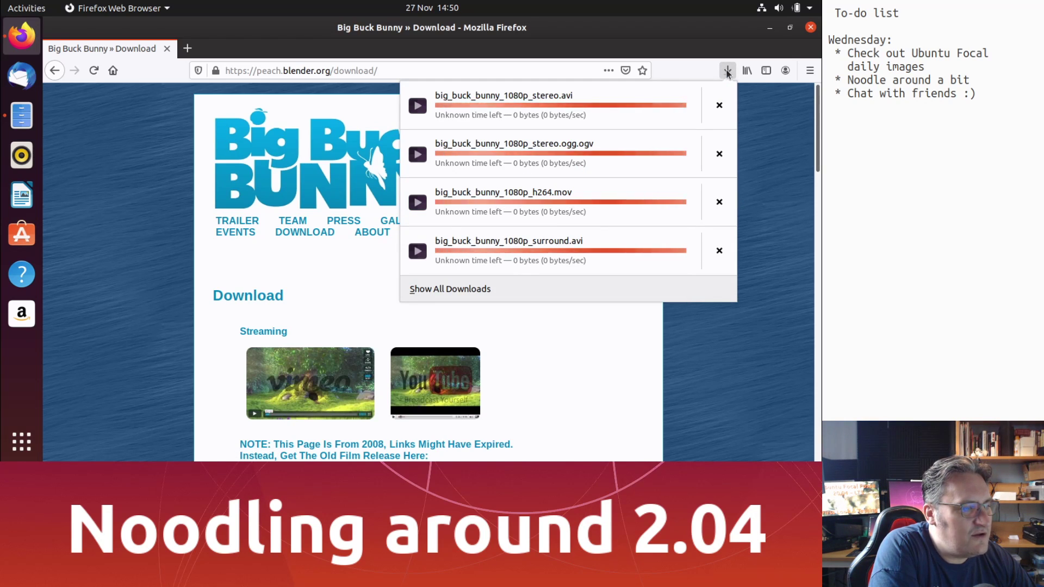
pyautogui.click(727, 70)
pyautogui.scroll(-10, 723, 202)
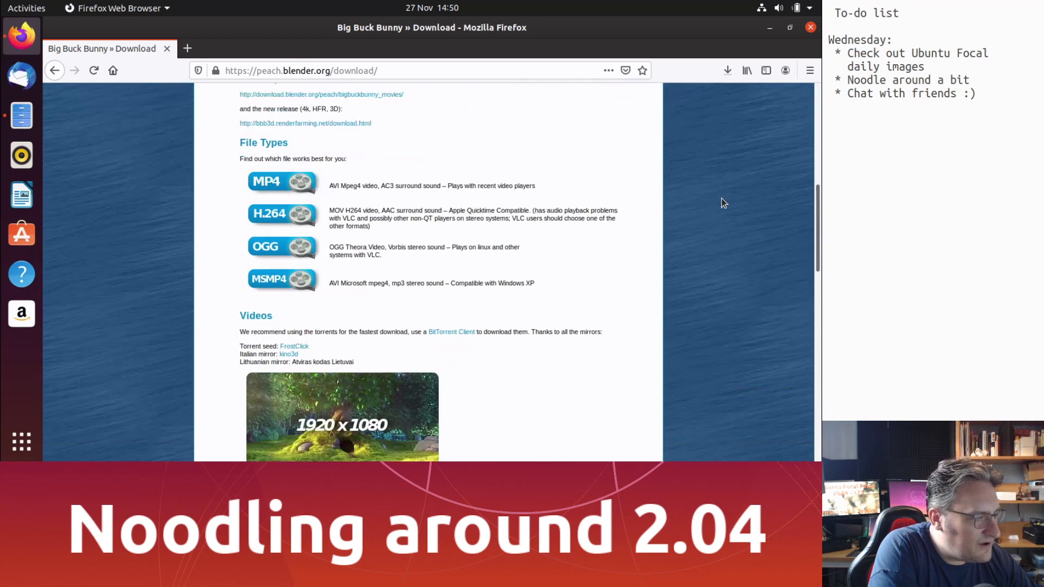
pyautogui.scroll(-5, 723, 202)
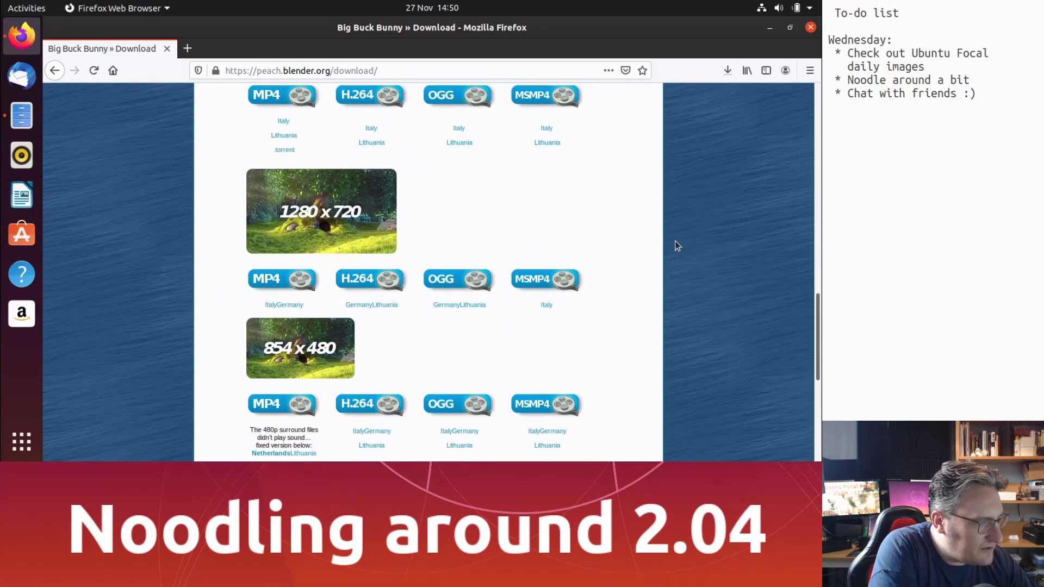
pyautogui.click(284, 136)
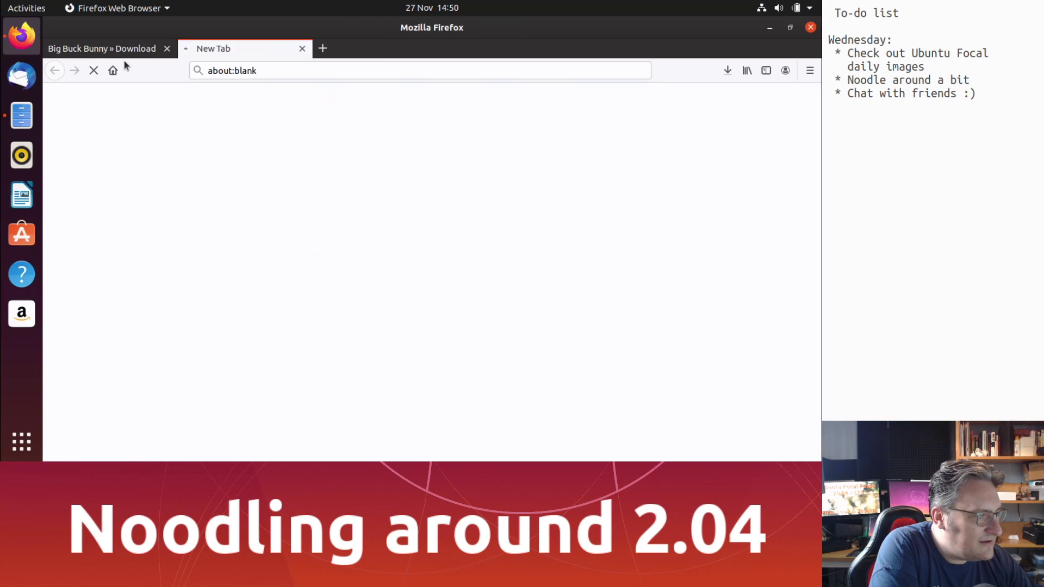
pyautogui.click(108, 48)
# - Cancel the stalled big_buck_bunny_1080p_h264.mov download and close the blank new tab
pyautogui.click(728, 71)
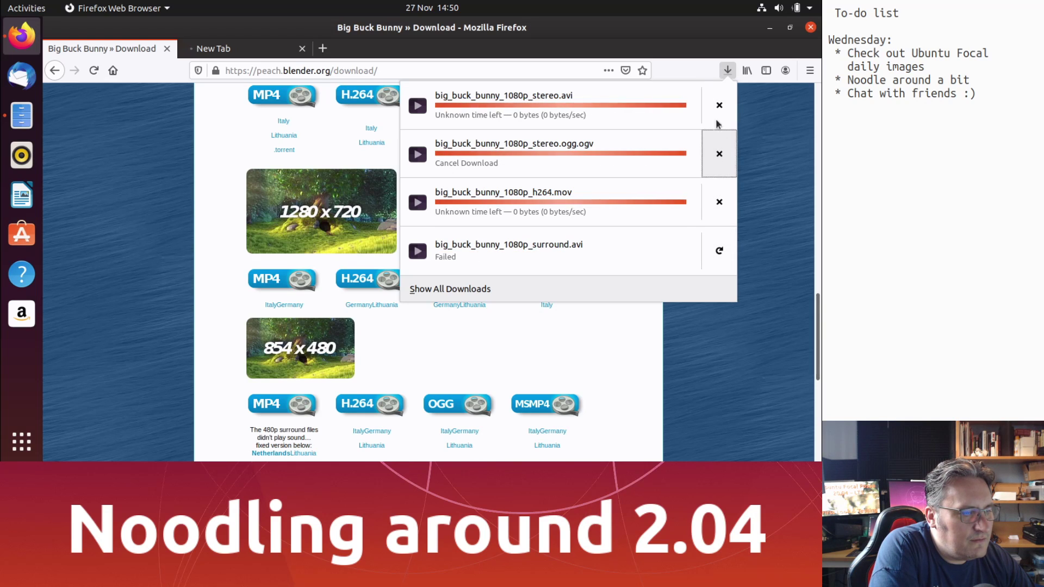
pyautogui.click(757, 122)
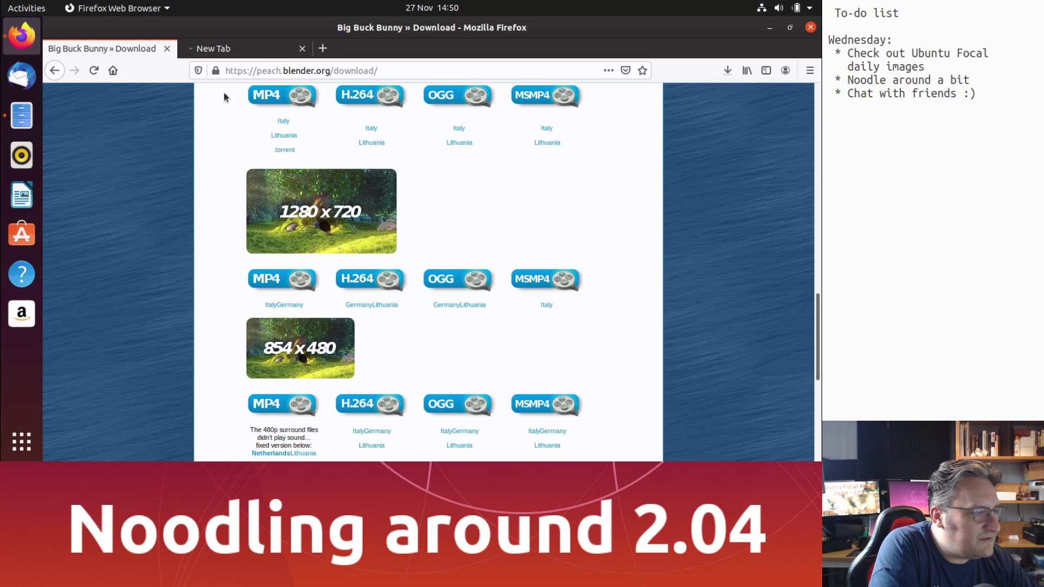
pyautogui.click(220, 48)
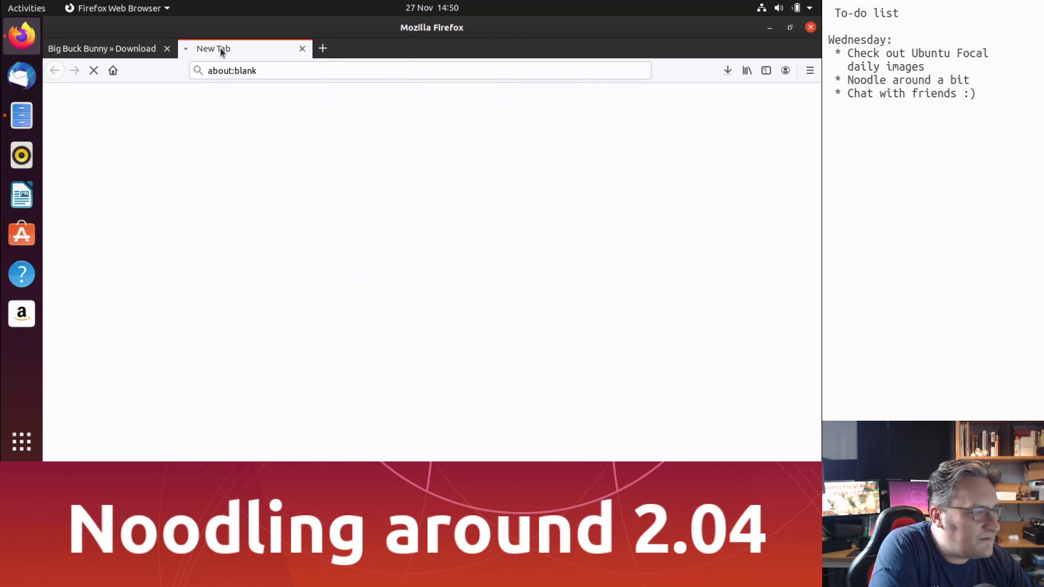
pyautogui.click(301, 48)
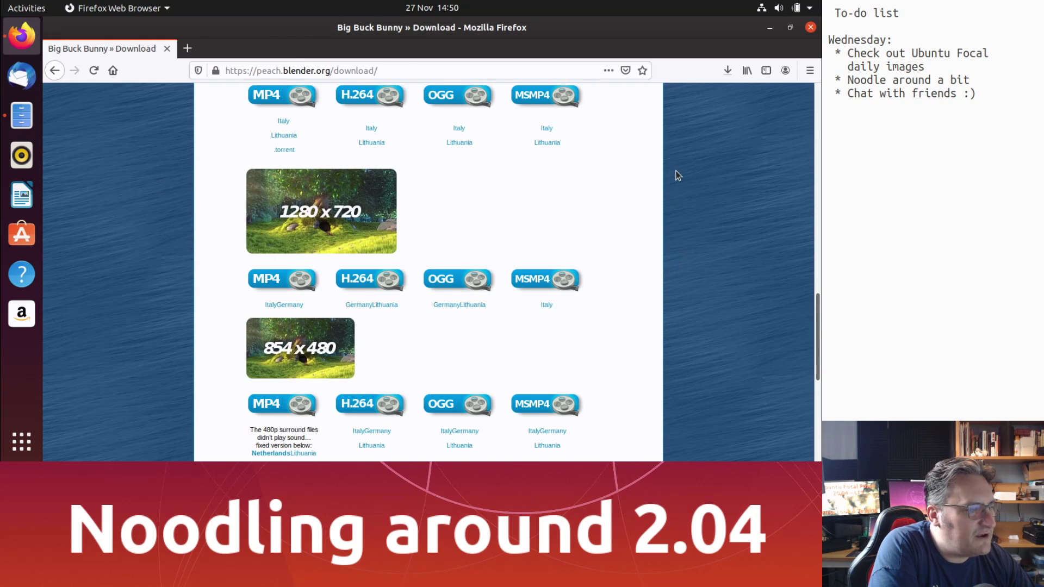
pyautogui.click(725, 73)
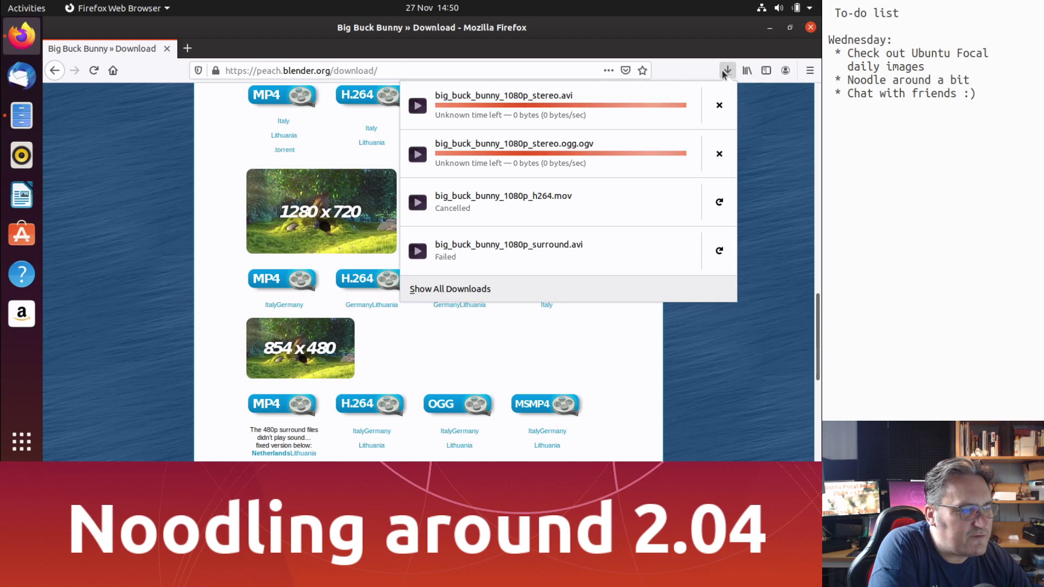
pyautogui.click(676, 52)
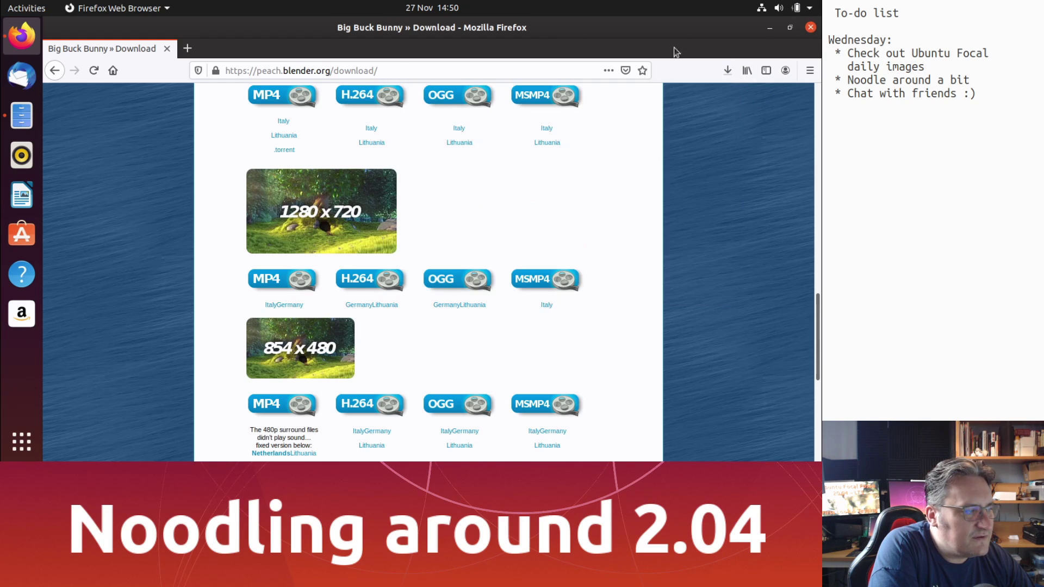
# - Quit Firefox with Ctrl+Q, cancelling its 2 downloads, then close the Downloads folder window
pyautogui.click(11, 109)
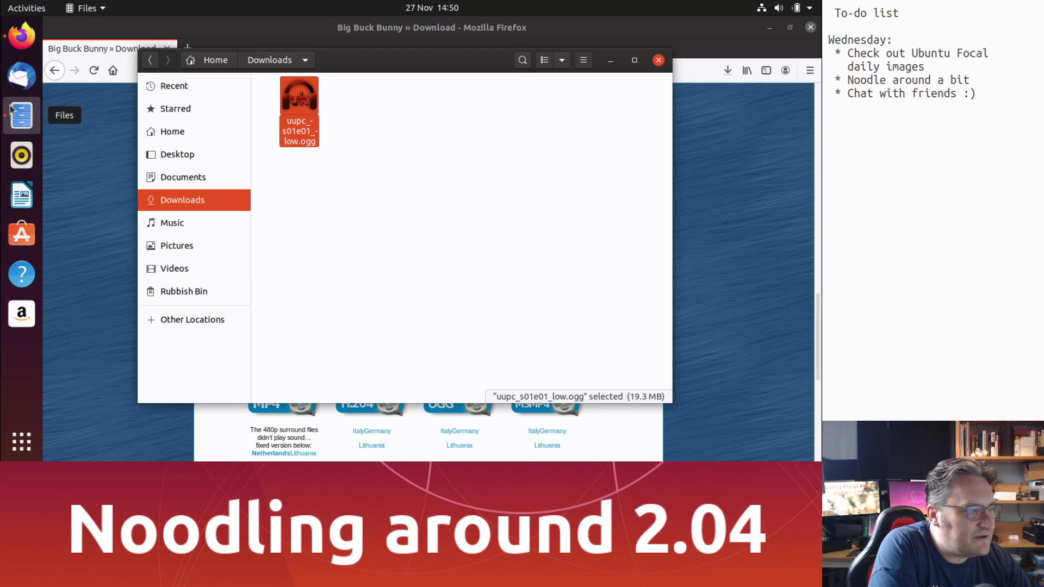
pyautogui.click(106, 174)
pyautogui.hotkey('ctrl', 'q')
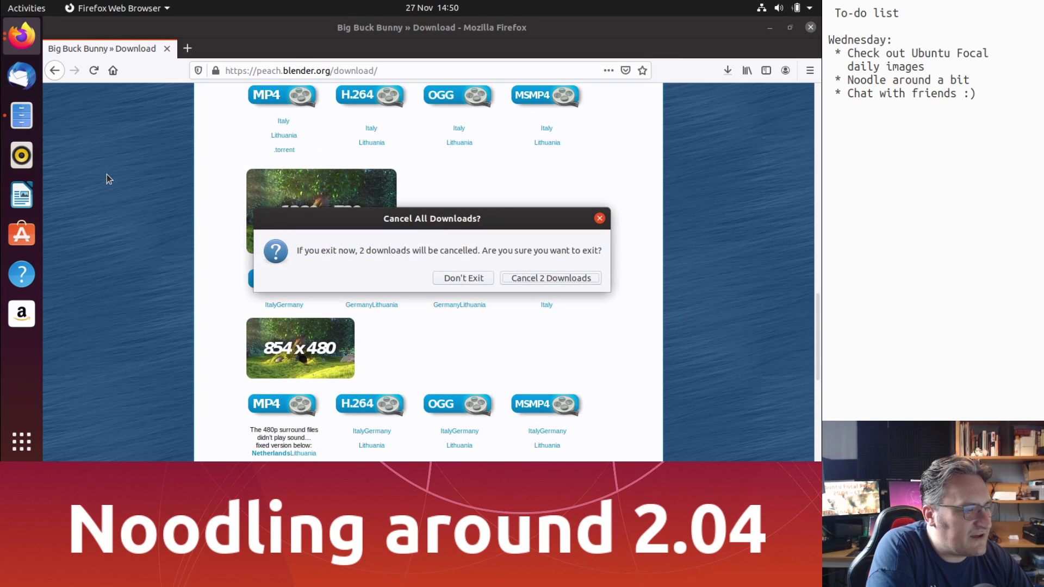
pyautogui.click(513, 276)
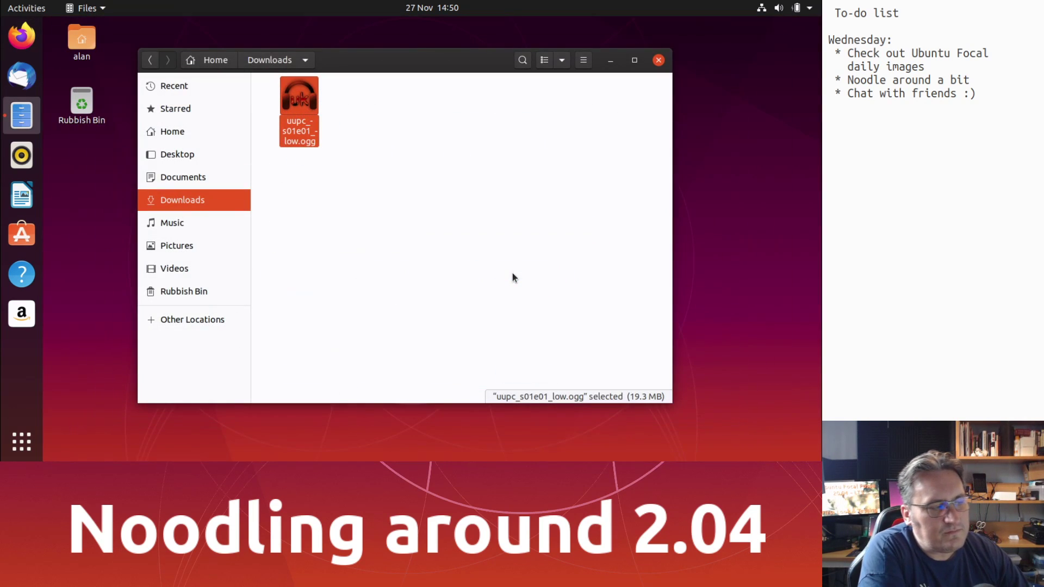
pyautogui.click(659, 60)
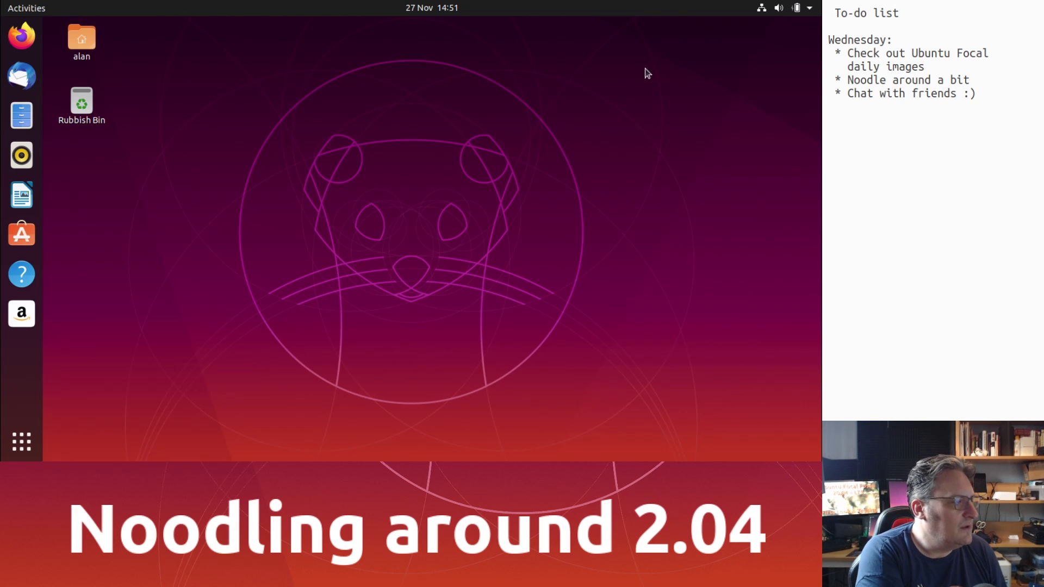
# - Launch Android Studio from Show Applications and start with 'Do not import settings'
pyautogui.click(27, 449)
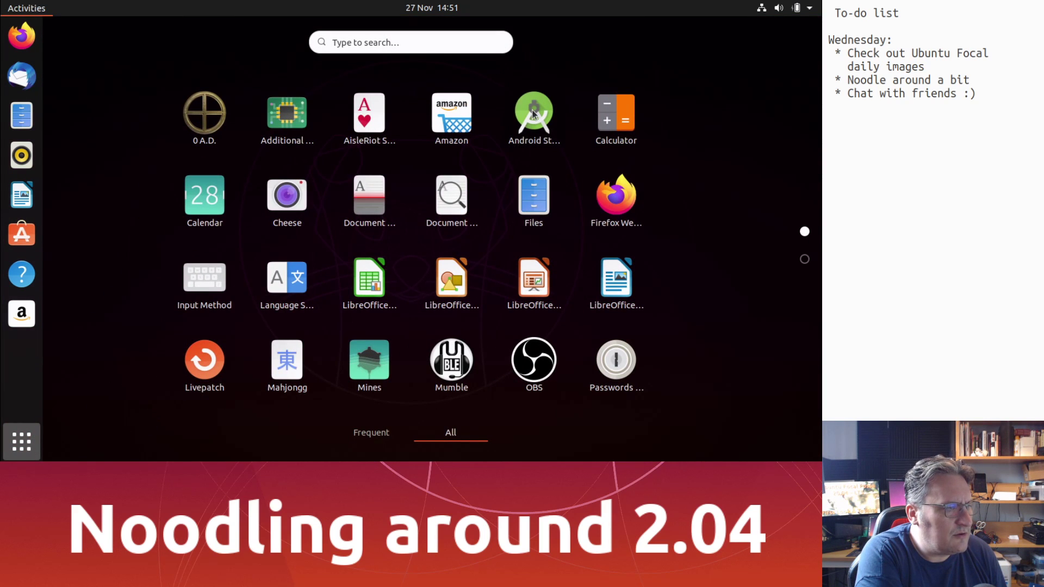
pyautogui.click(533, 113)
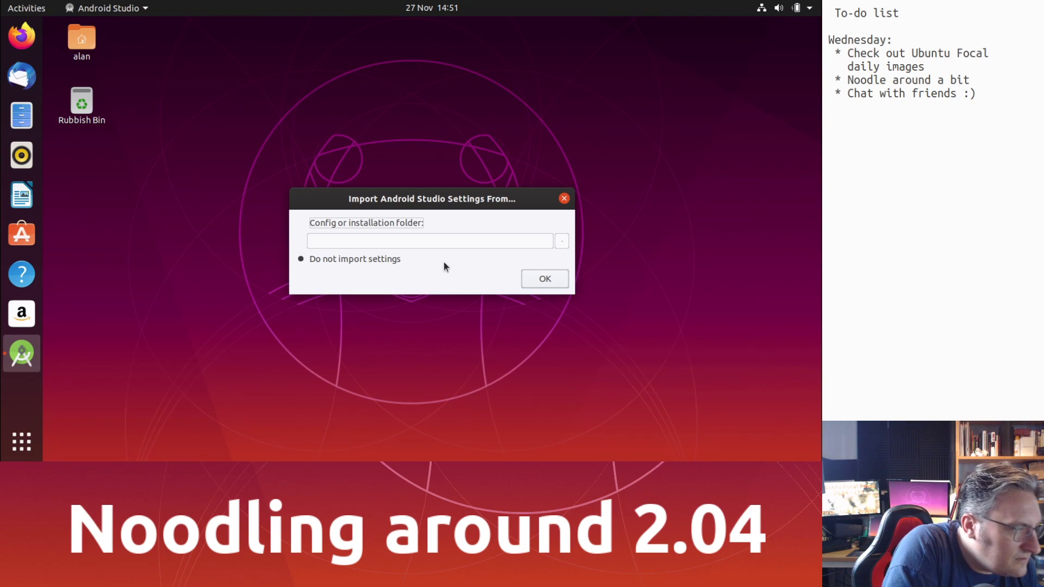
pyautogui.click(325, 223)
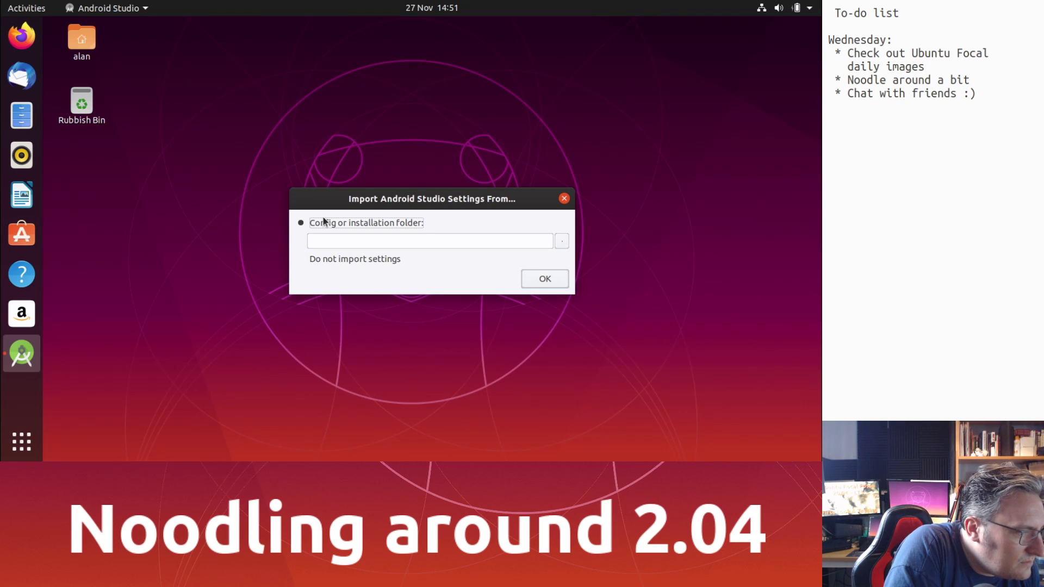
pyautogui.click(321, 262)
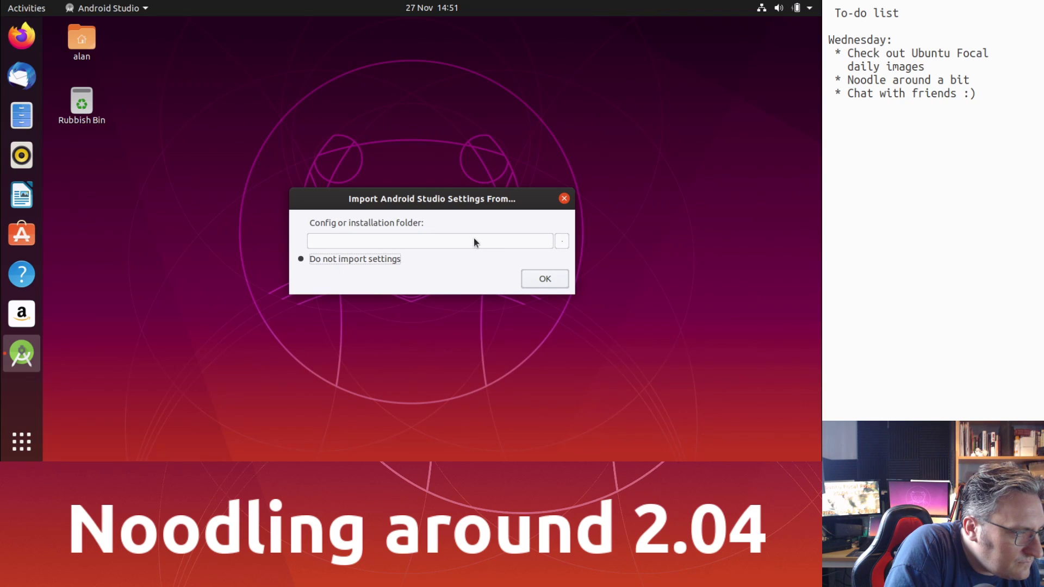
pyautogui.moveTo(459, 204)
pyautogui.mouseDown()
pyautogui.moveTo(446, 188)
pyautogui.moveTo(452, 197)
pyautogui.mouseUp()
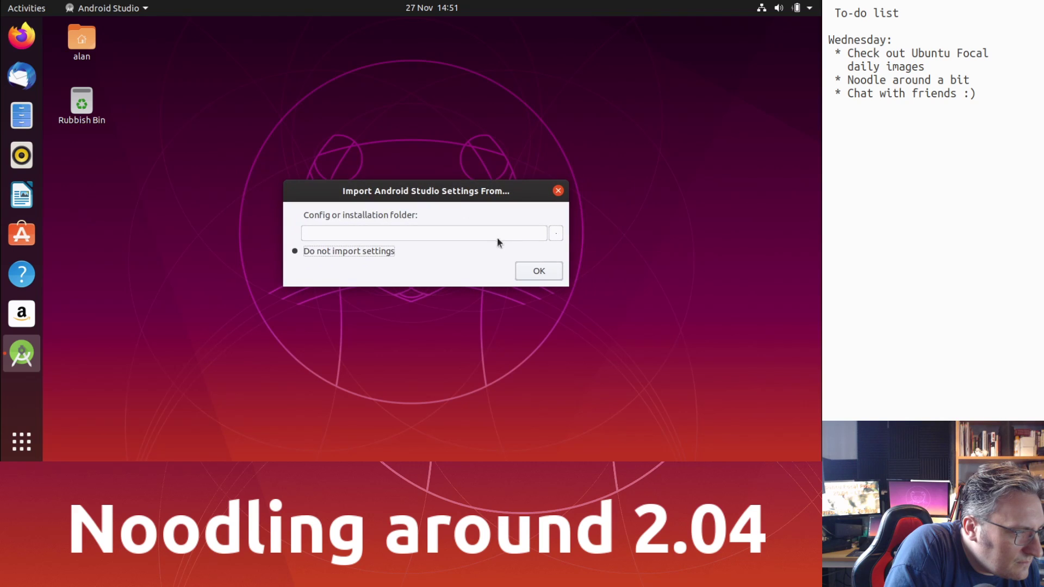
pyautogui.click(537, 272)
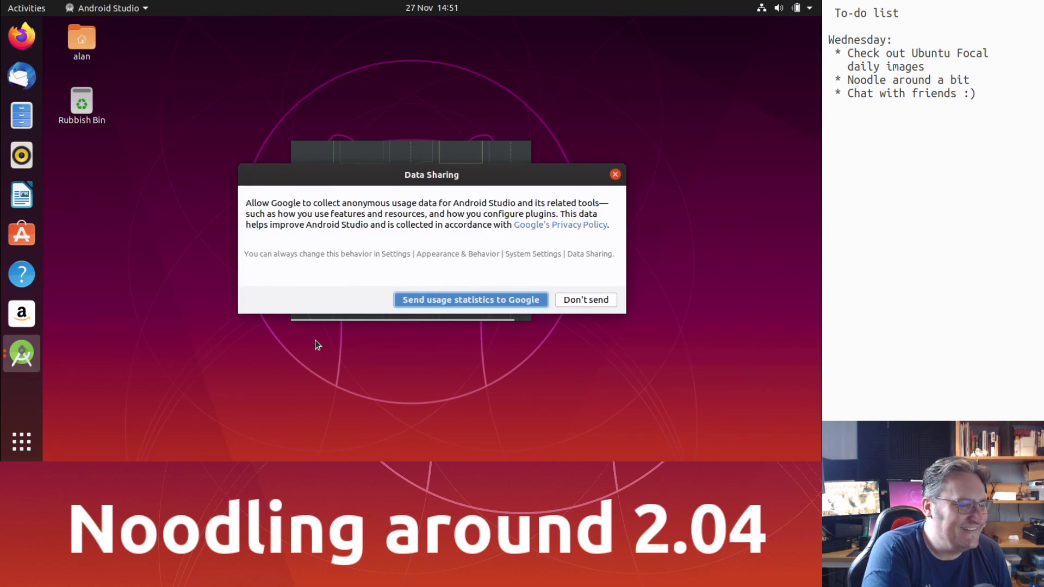
# - Decline usage statistics, finish the wizard with Standard install and Light theme, then show download details
pyautogui.click(575, 300)
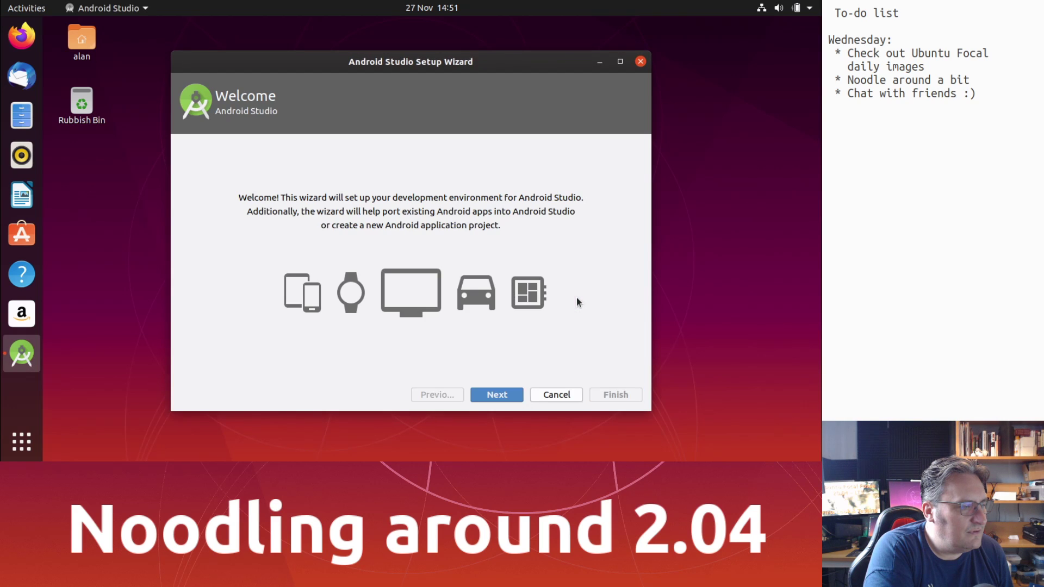
pyautogui.click(507, 395)
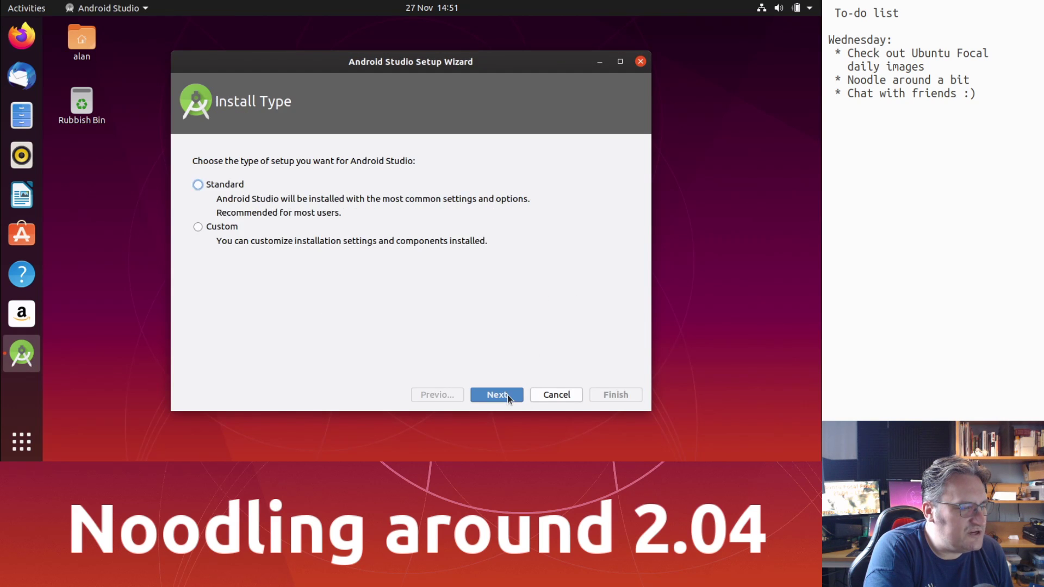
pyautogui.click(507, 394)
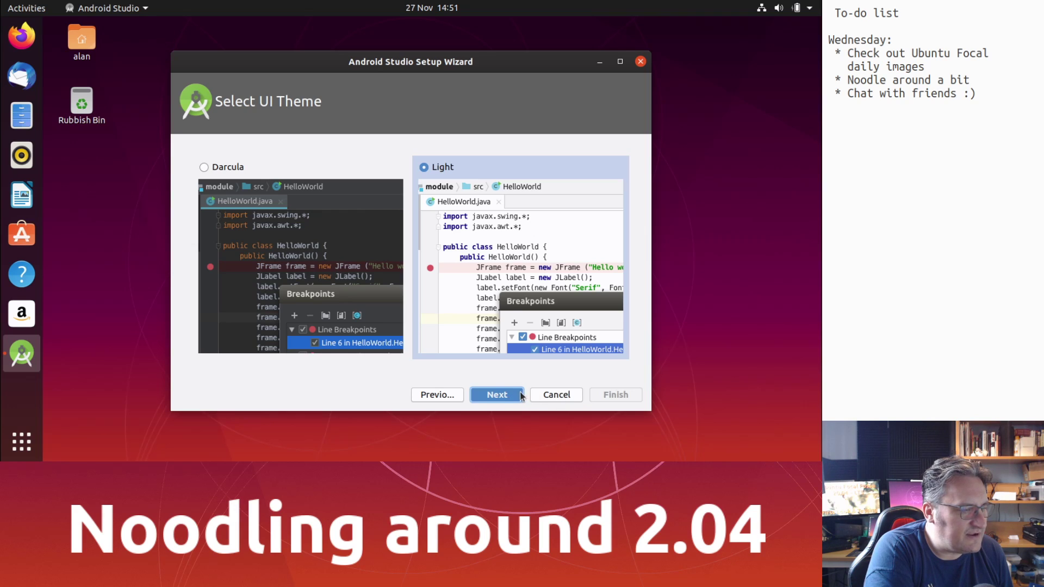
pyautogui.click(496, 396)
pyautogui.click(495, 395)
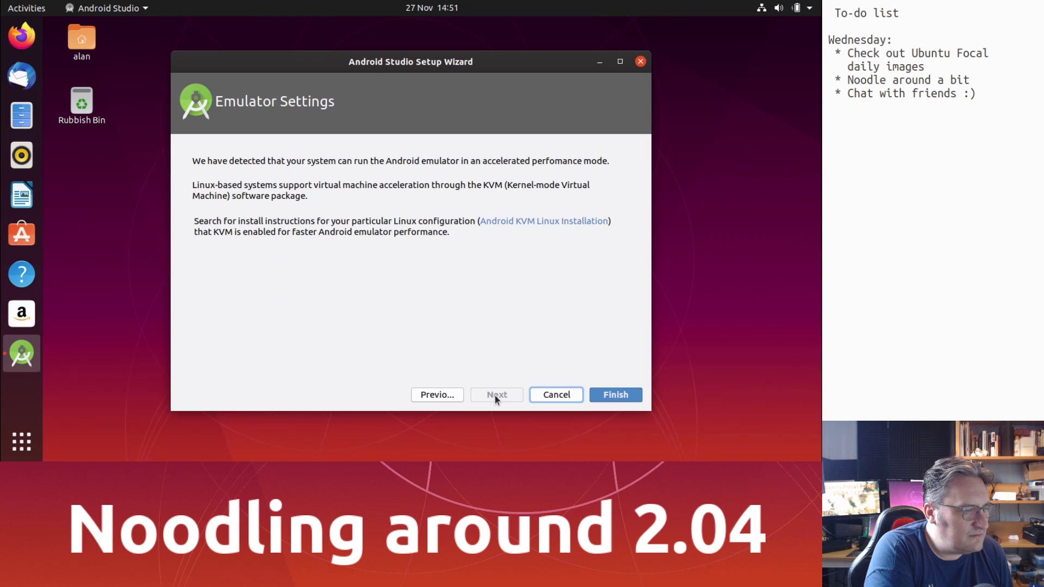
pyautogui.click(620, 395)
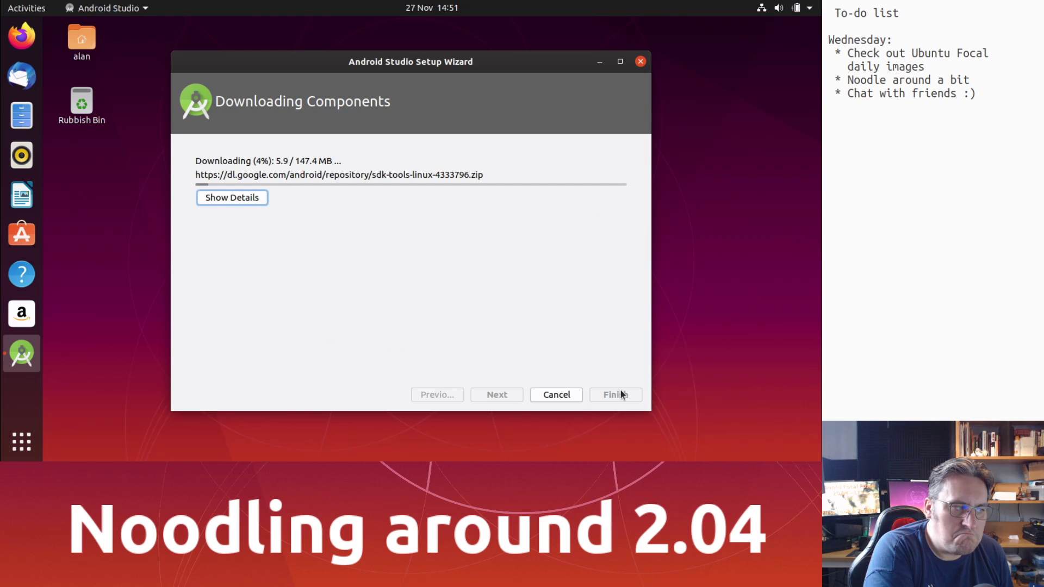
pyautogui.click(213, 199)
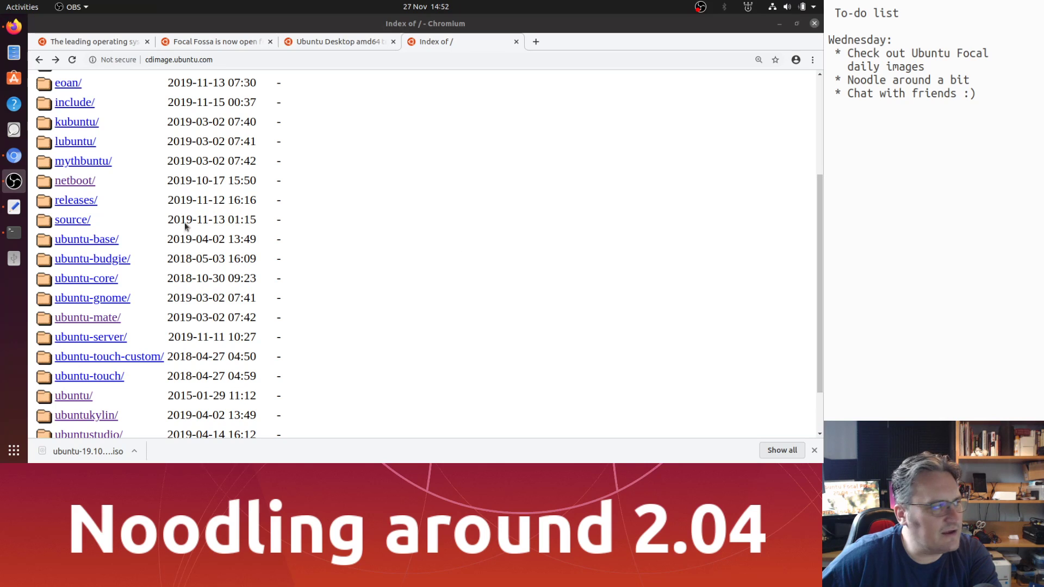
# - Switch Chromium to the 'Ubuntu Desktop amd64 testcases' tab via the Focal Fossa tab, then scroll through it
pyautogui.click(202, 40)
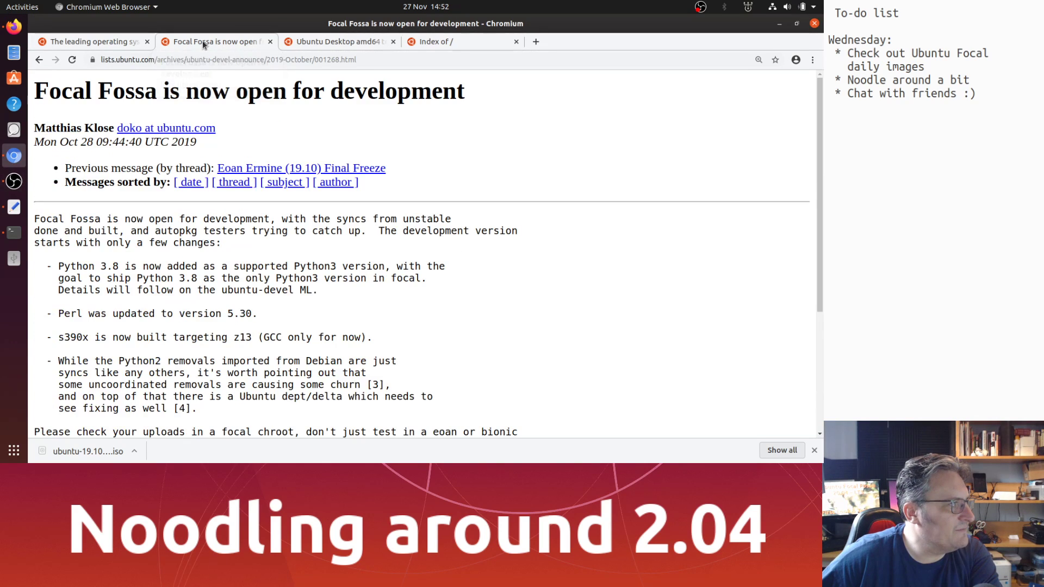
pyautogui.click(321, 42)
pyautogui.scroll(-5, 232, 246)
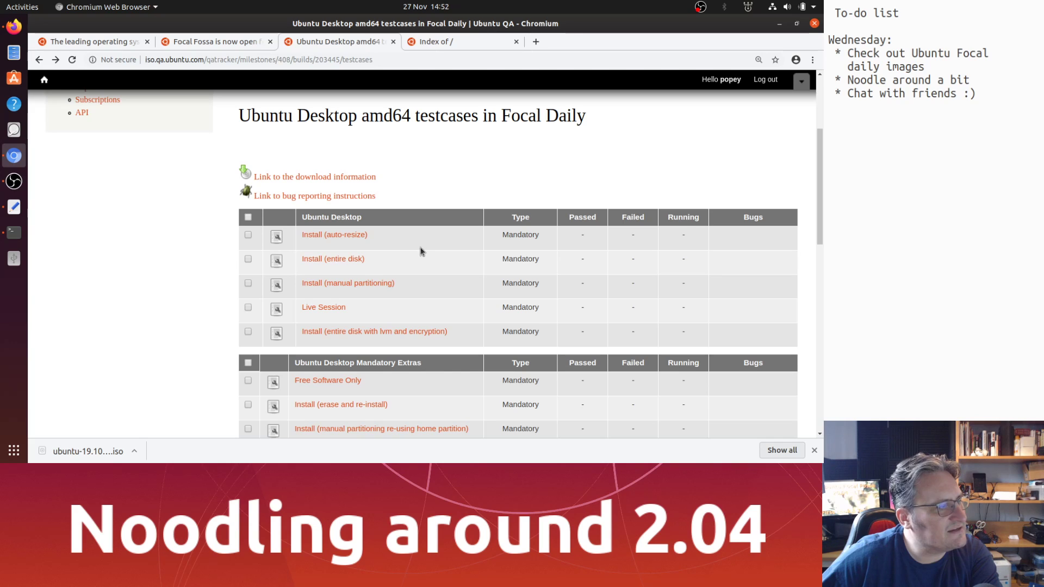
pyautogui.scroll(3, 430, 280)
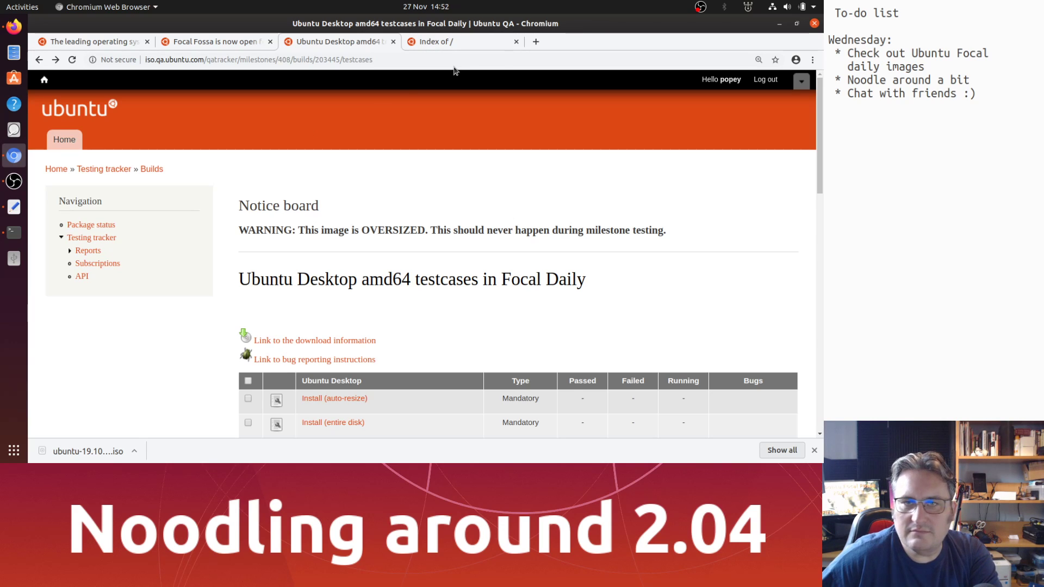
# - Show the ubuntu.com 'What's new in Ubuntu 19.10' tab, then bring OBS to the front
pyautogui.click(73, 43)
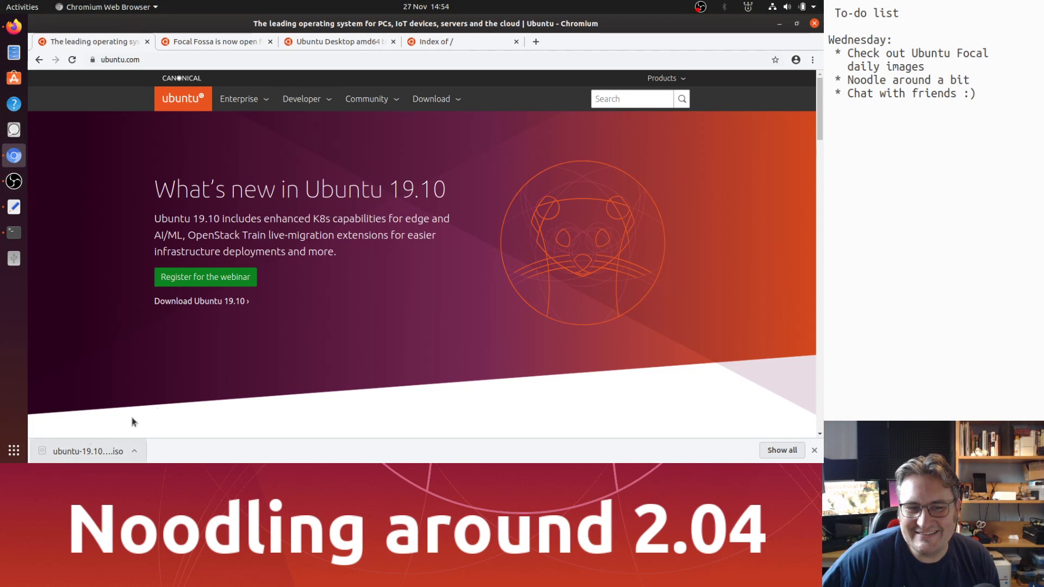
pyautogui.click(865, 432)
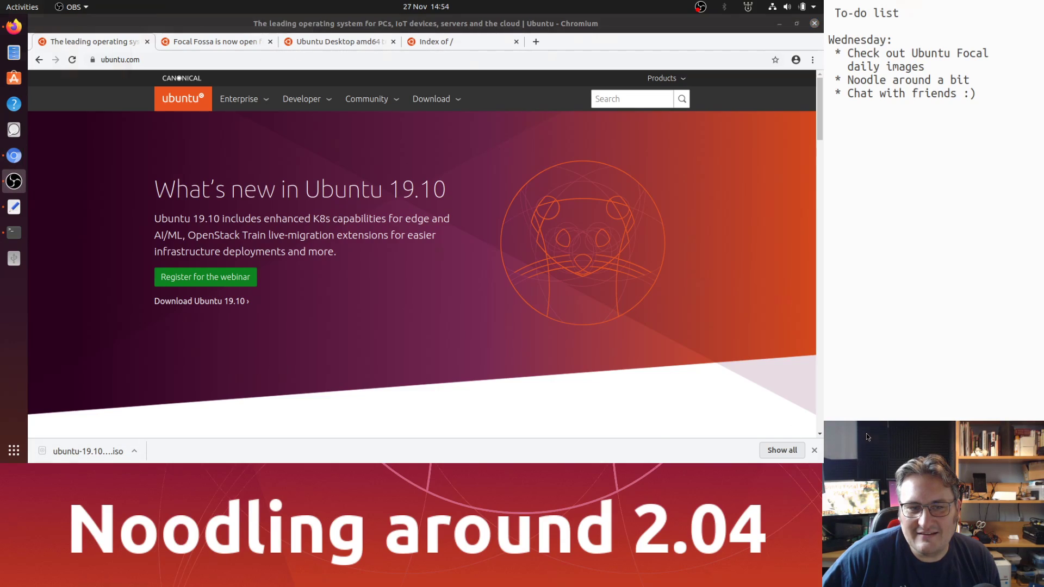